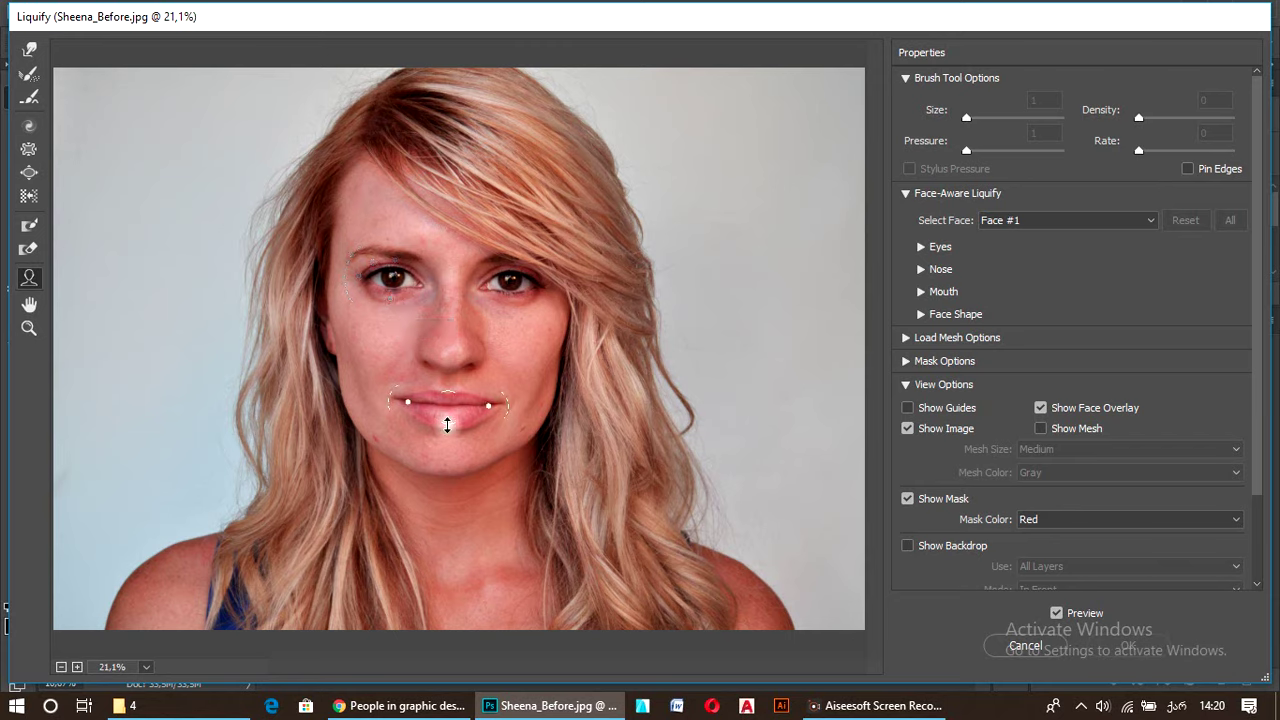
Reshape the woman's mouth with Face-Aware Liquify: set Upper Lip to 100, Mouth Width to 15 and Smile to 52
{"action": "mouse_move", "coordinate": [447, 425]}
{"action": "left_mouse_down"}
{"action": "mouse_move", "coordinate": [447, 445]}
{"action": "mouse_move", "coordinate": [447, 425]}
{"action": "left_mouse_up"}
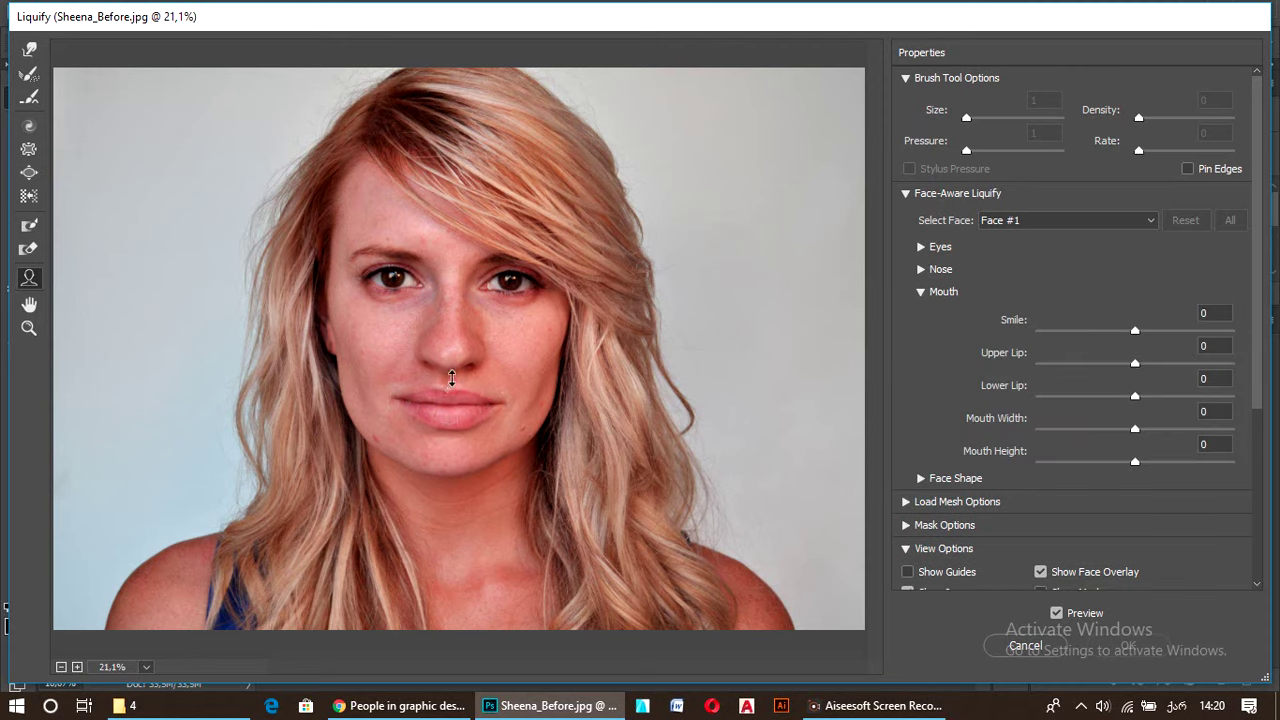
{"action": "left_click_drag", "start_coordinate": [452, 378], "coordinate": [452, 362]}
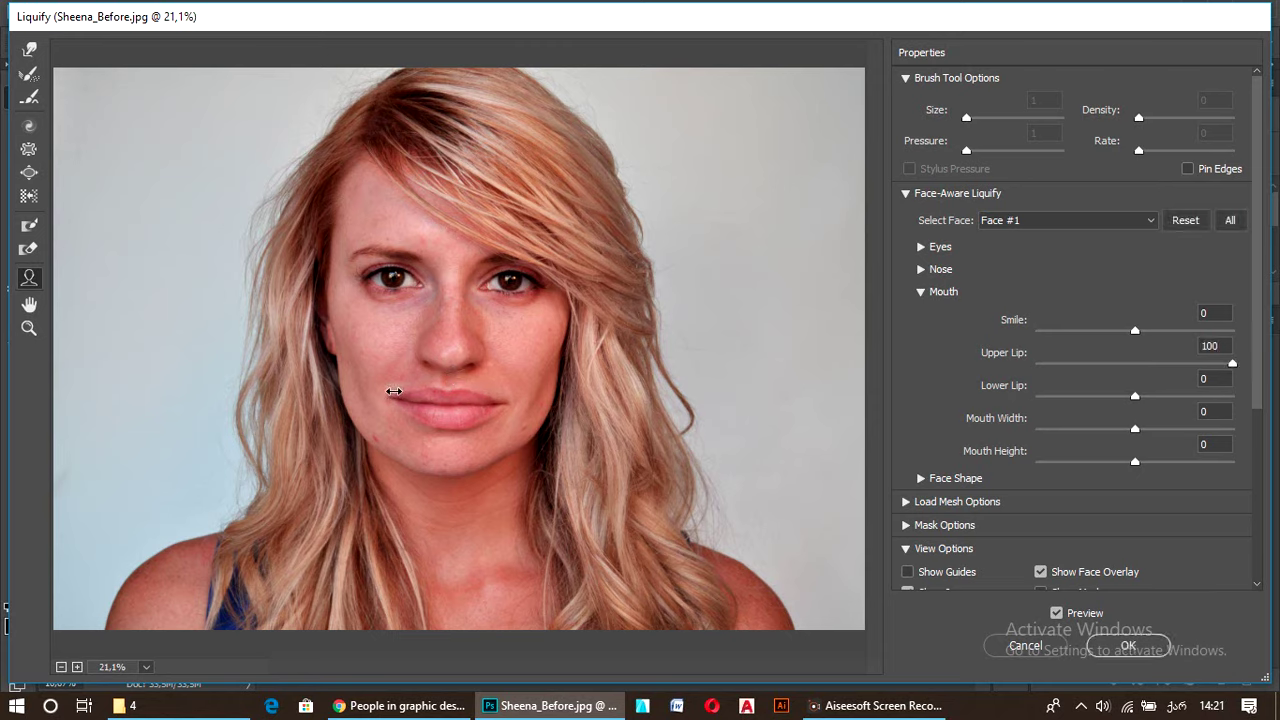
{"action": "mouse_move", "coordinate": [390, 389]}
{"action": "left_mouse_down"}
{"action": "mouse_move", "coordinate": [434, 403]}
{"action": "mouse_move", "coordinate": [391, 394]}
{"action": "left_mouse_up"}
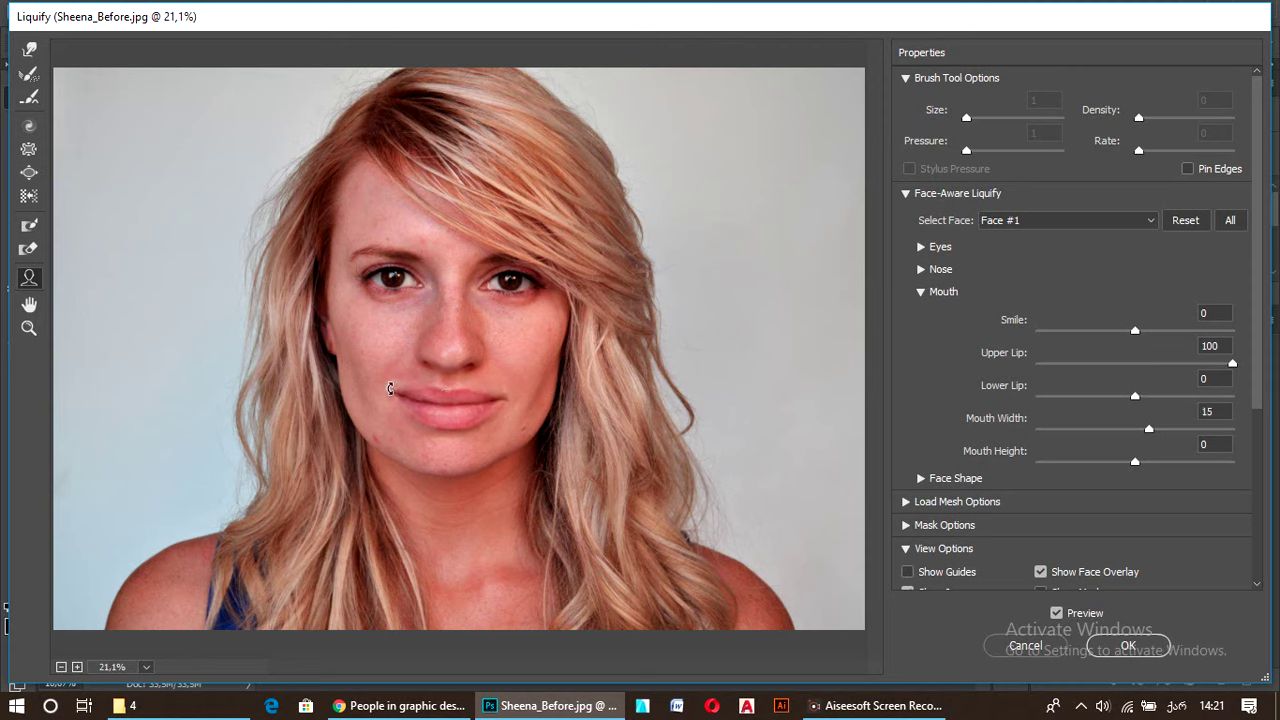
{"action": "left_click_drag", "start_coordinate": [390, 388], "coordinate": [397, 409]}
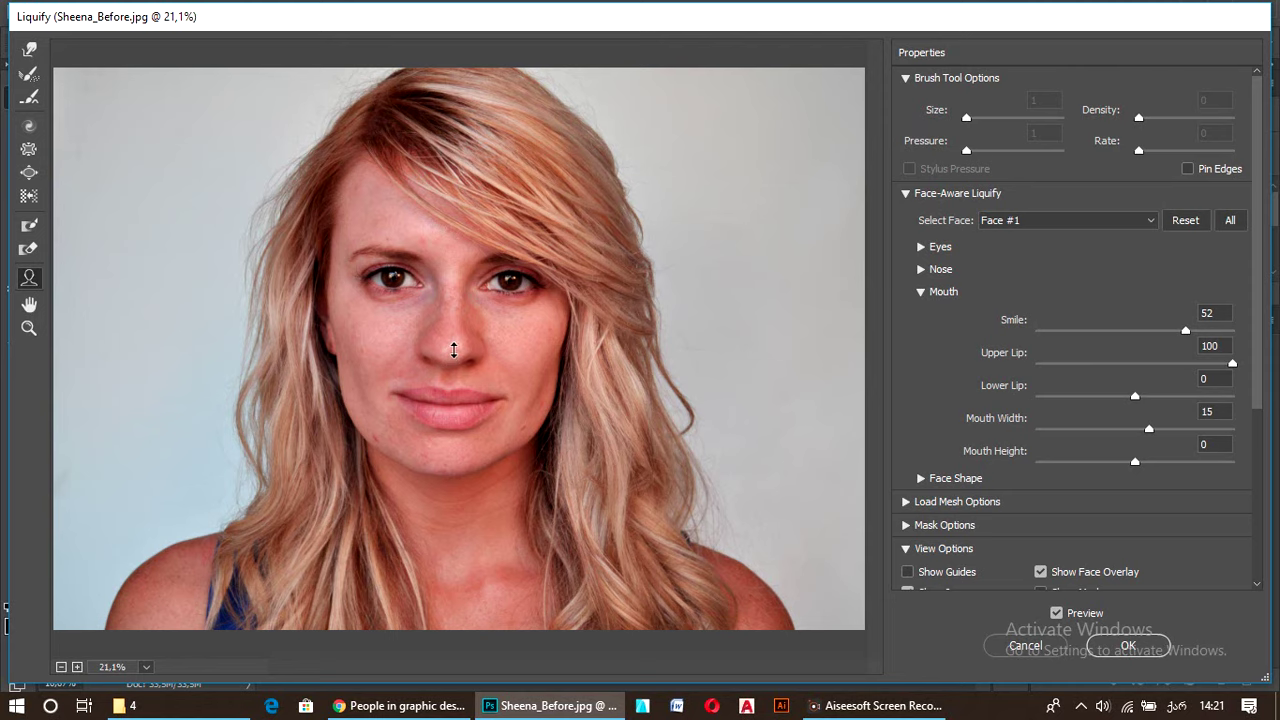
Set the Nose Height to 100 and the Nose Width to -100 for the face
{"action": "left_click", "coordinate": [453, 349]}
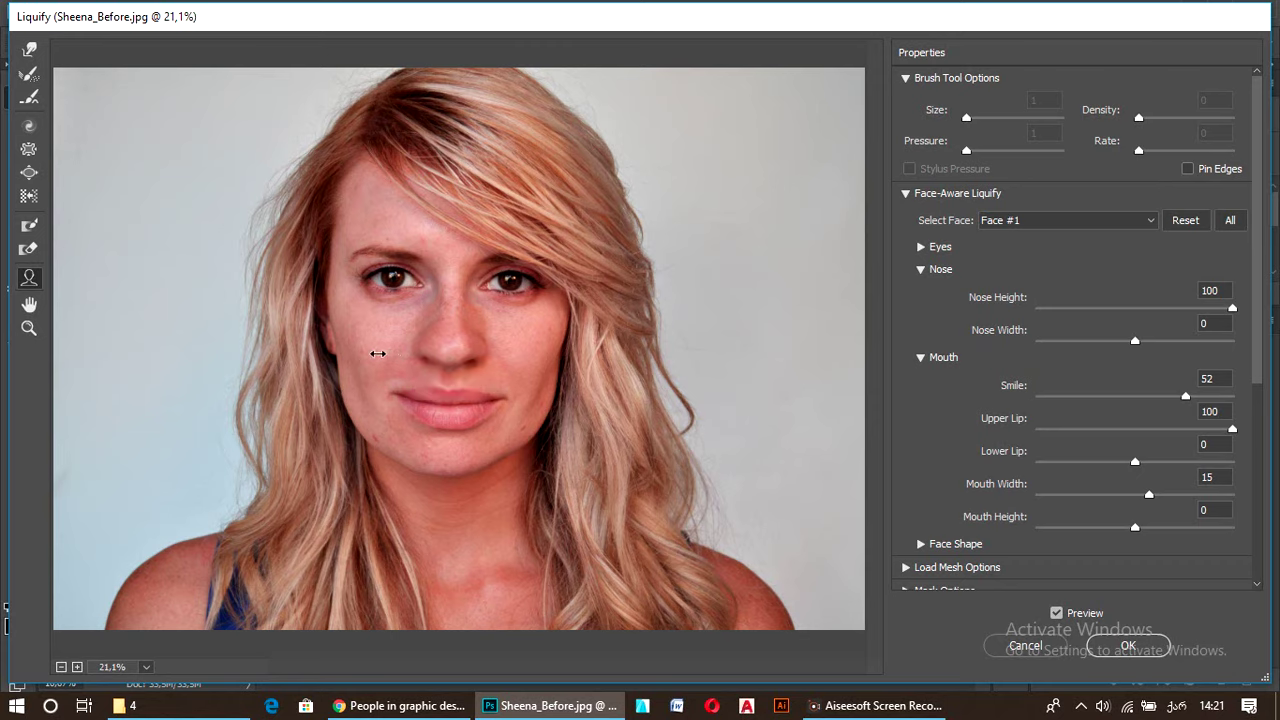
{"action": "left_click_drag", "start_coordinate": [452, 350], "coordinate": [432, 356]}
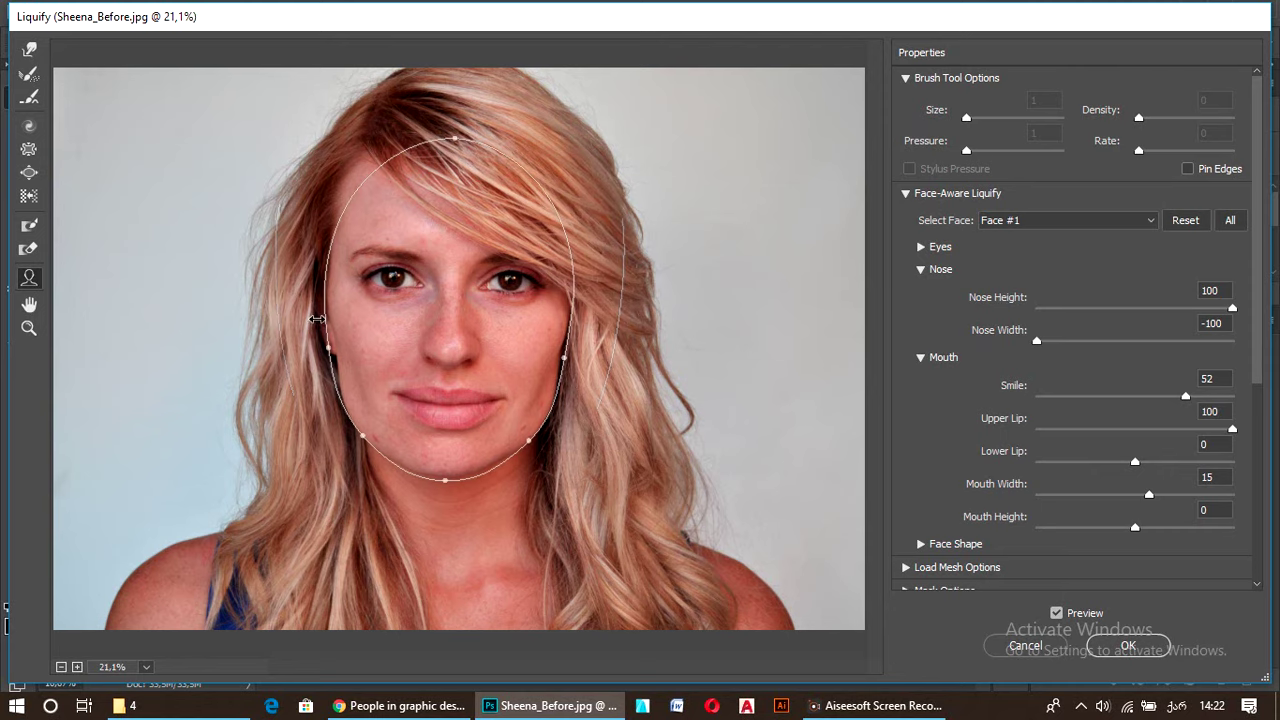
Reshape the face contour by narrowing its width, shortening the chin slightly and setting the Forehead to 43
{"action": "mouse_move", "coordinate": [333, 318]}
{"action": "left_mouse_down"}
{"action": "mouse_move", "coordinate": [285, 320]}
{"action": "mouse_move", "coordinate": [323, 321]}
{"action": "mouse_move", "coordinate": [312, 326]}
{"action": "left_mouse_up"}
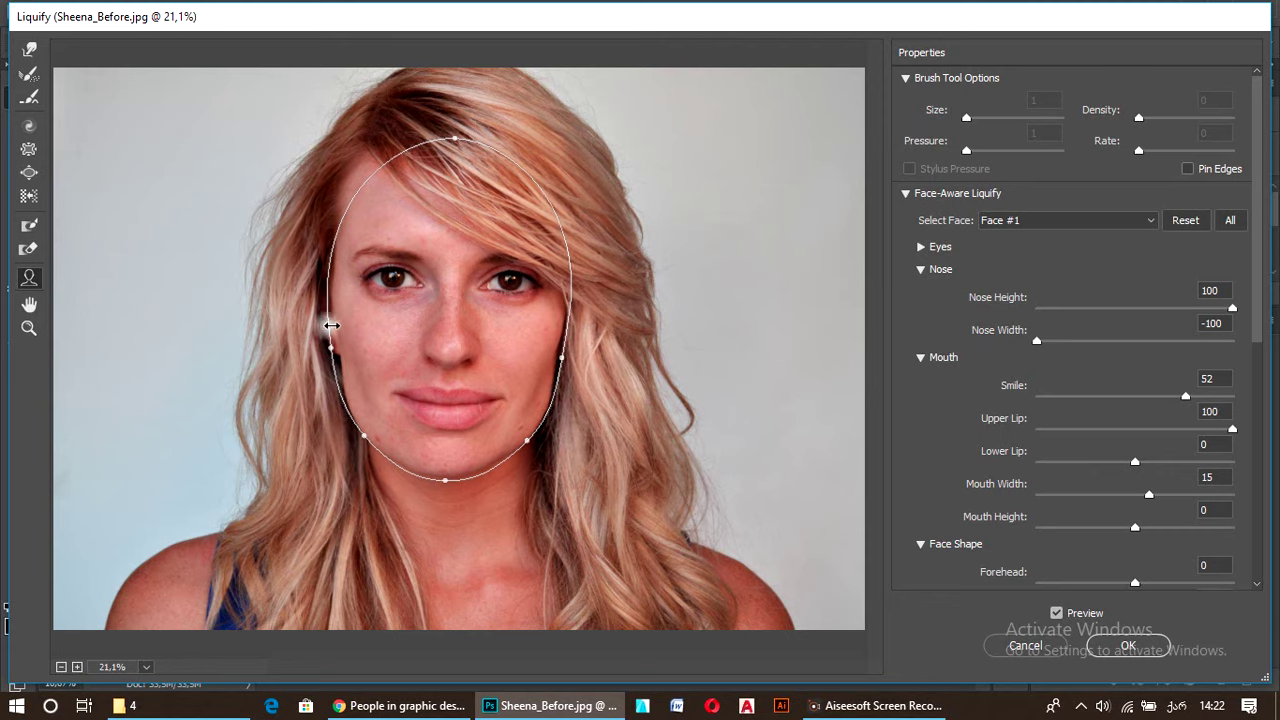
{"action": "mouse_move", "coordinate": [318, 325]}
{"action": "left_mouse_down"}
{"action": "mouse_move", "coordinate": [280, 319]}
{"action": "mouse_move", "coordinate": [334, 329]}
{"action": "mouse_move", "coordinate": [333, 305]}
{"action": "left_mouse_up"}
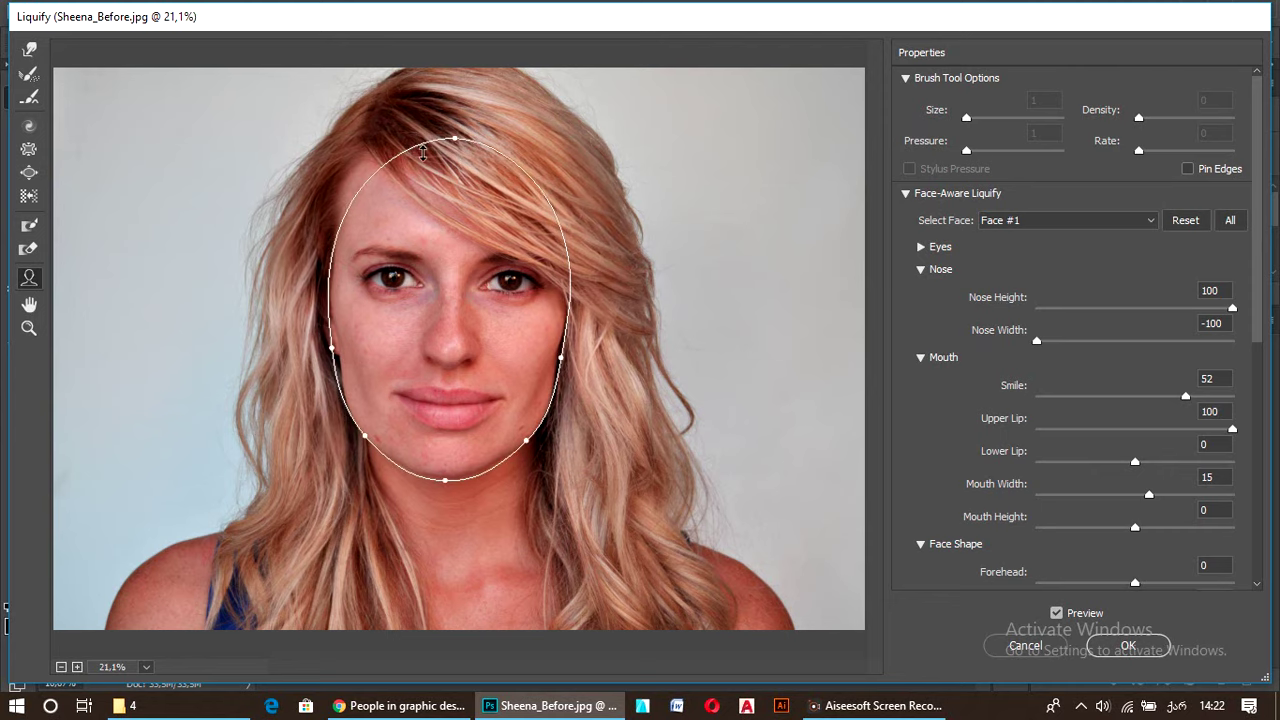
{"action": "left_click_drag", "start_coordinate": [444, 139], "coordinate": [418, 155]}
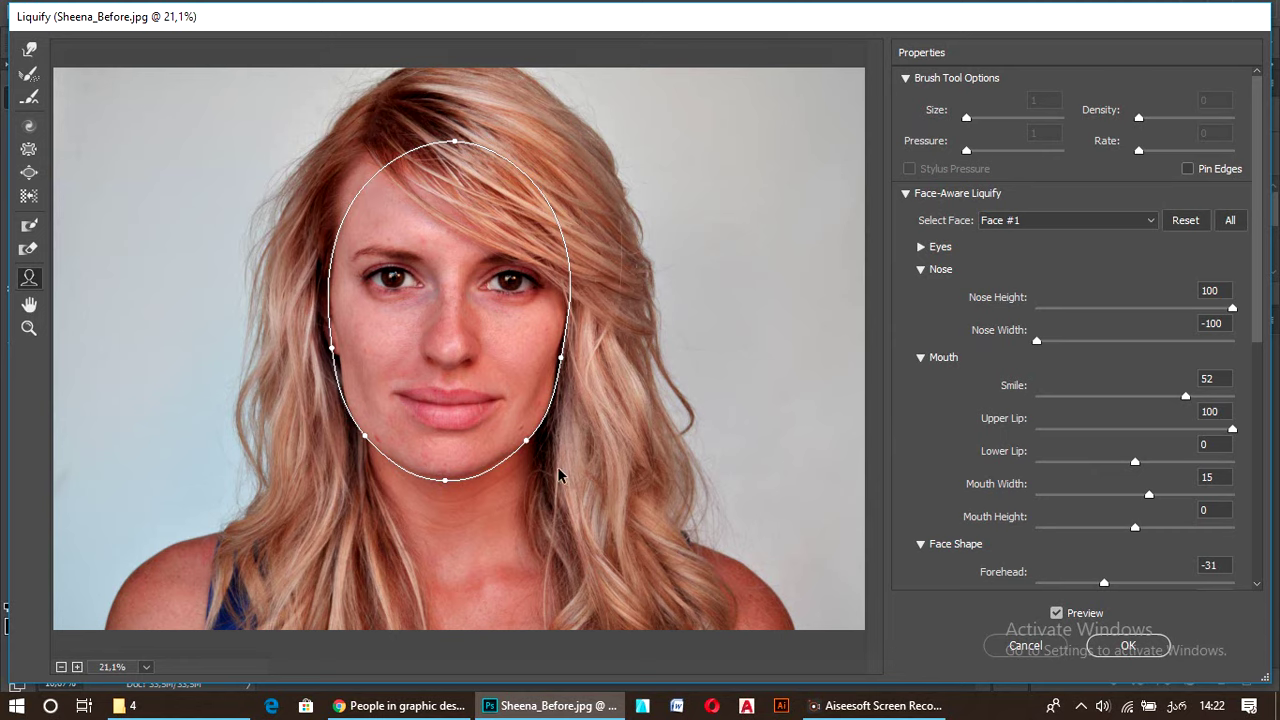
{"action": "left_click_drag", "start_coordinate": [446, 483], "coordinate": [449, 474]}
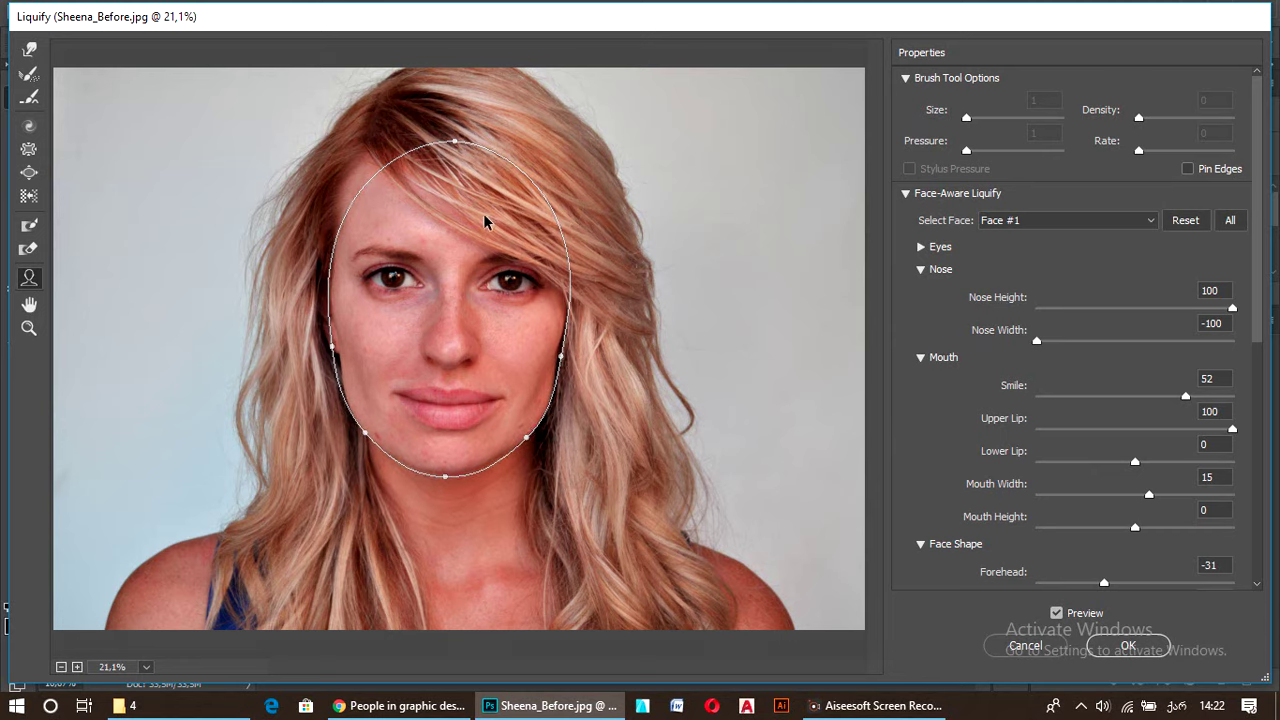
{"action": "left_click_drag", "start_coordinate": [456, 138], "coordinate": [466, 108]}
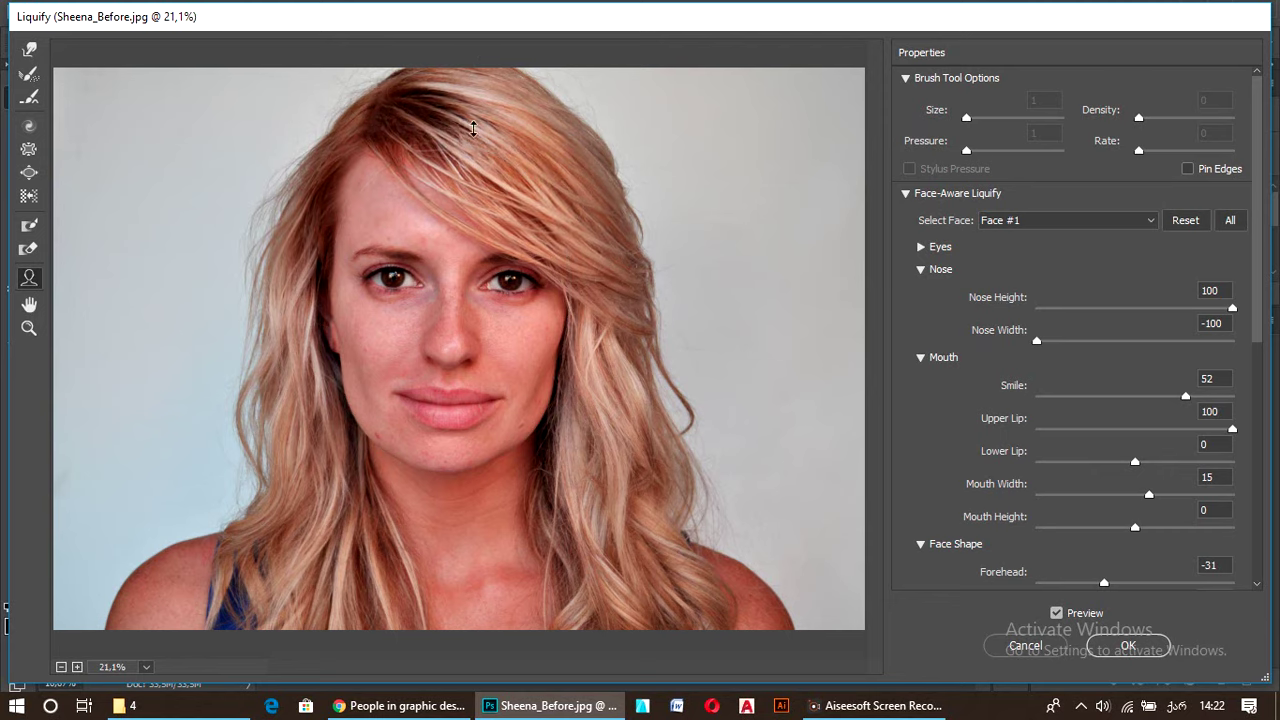
{"action": "left_click_drag", "start_coordinate": [475, 101], "coordinate": [477, 74]}
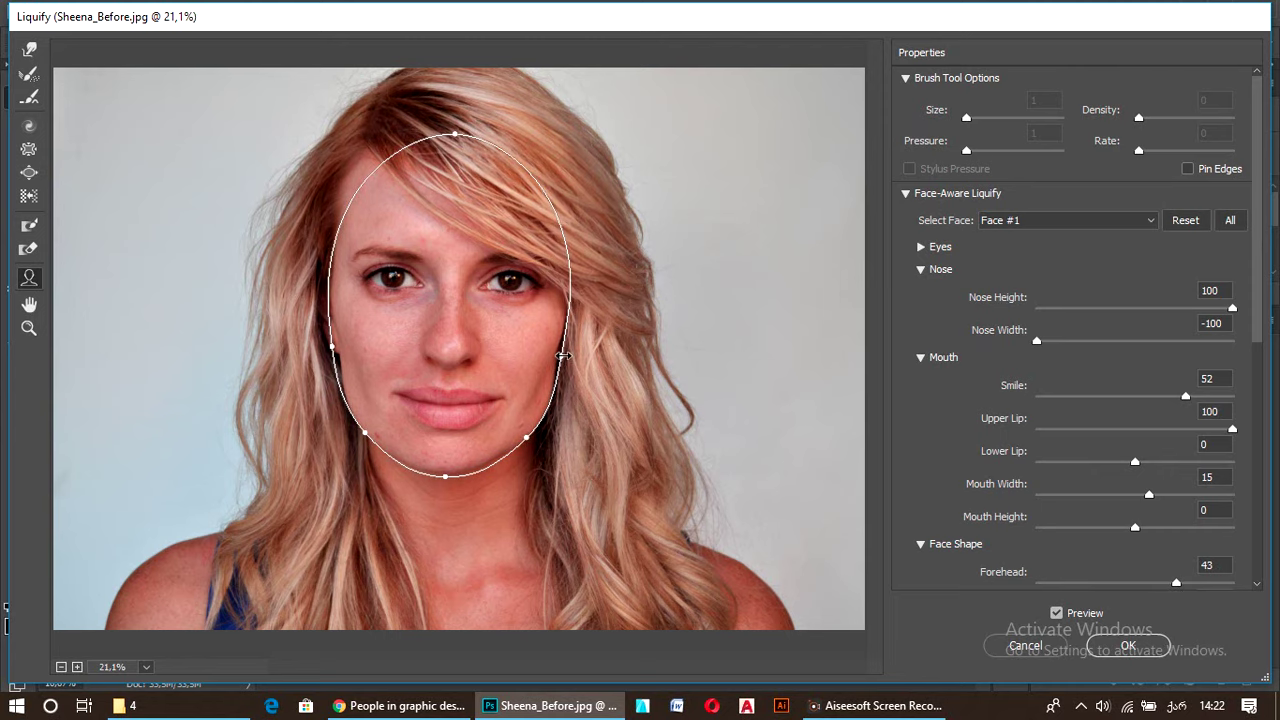
Shrink both eyes by setting the linked Eye Size to -100
{"action": "mouse_move", "coordinate": [525, 275]}
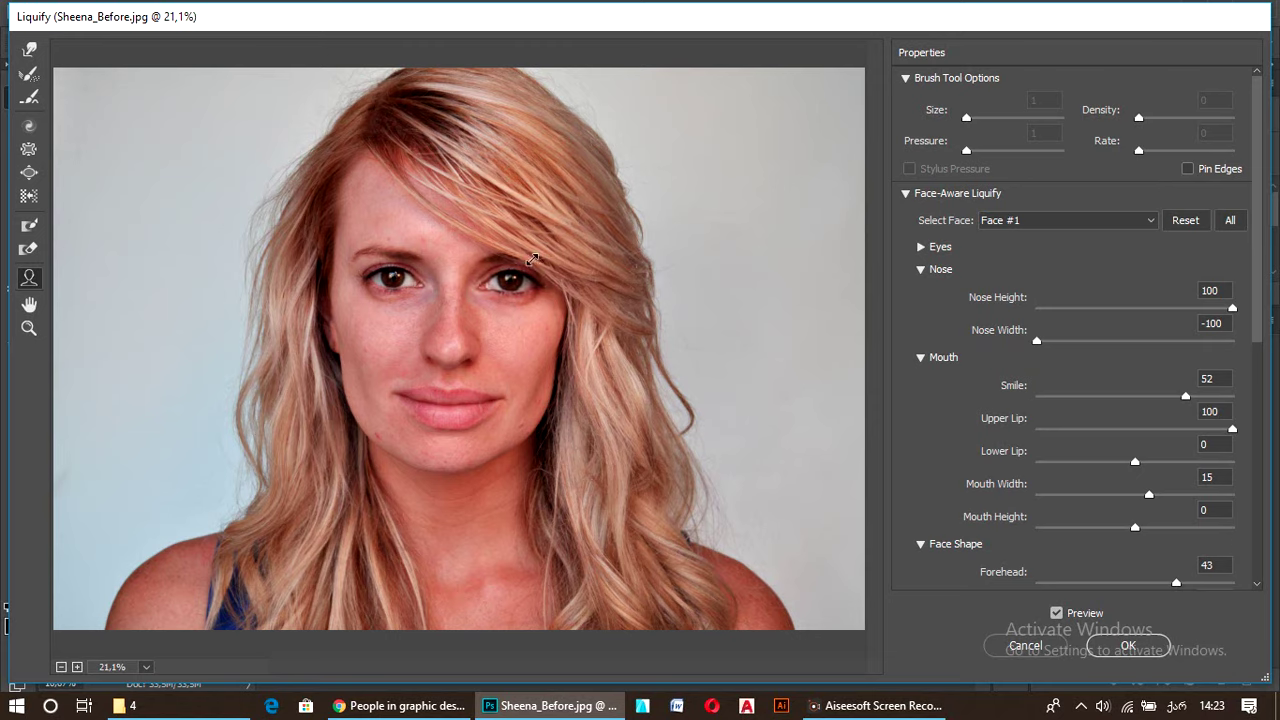
{"action": "left_click", "coordinate": [508, 284]}
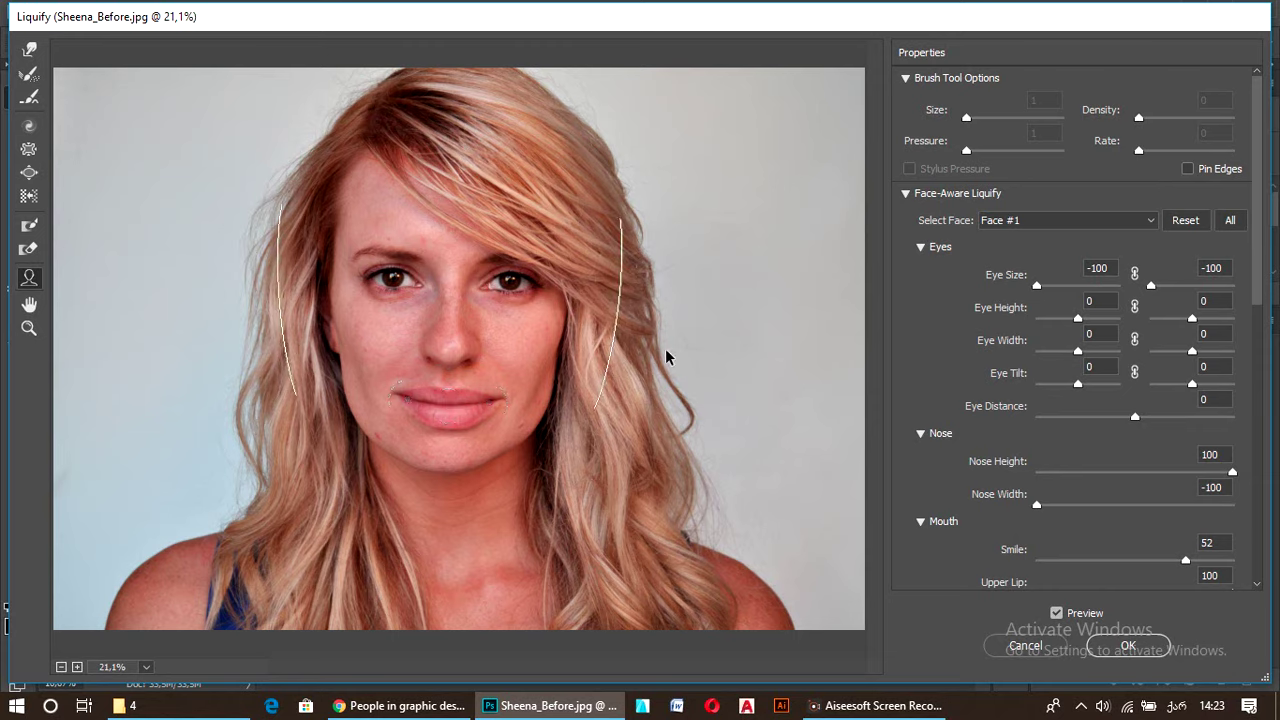
Activate the Forward Warp tool and set its brush size to 700
{"action": "left_click", "coordinate": [29, 52]}
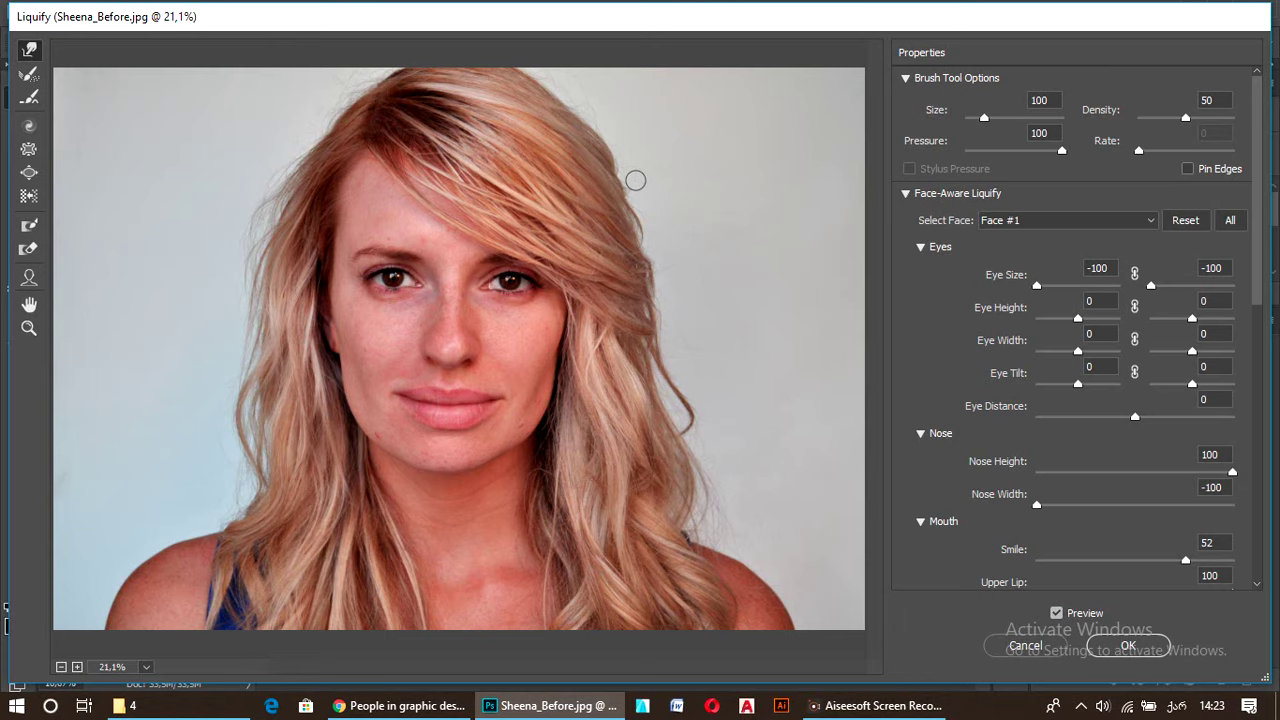
{"action": "key", "text": "bracketleft"}
{"action": "key", "text": "bracketright"}
{"action": "key", "text": "bracketright"}
{"action": "key", "text": "bracketright"}
{"action": "key", "text": "bracketright"}
{"action": "key", "text": "bracketright"}
{"action": "key", "text": "bracketright"}
{"action": "key", "text": "bracketright"}
{"action": "key", "text": "bracketright"}
{"action": "key", "text": "bracketright"}
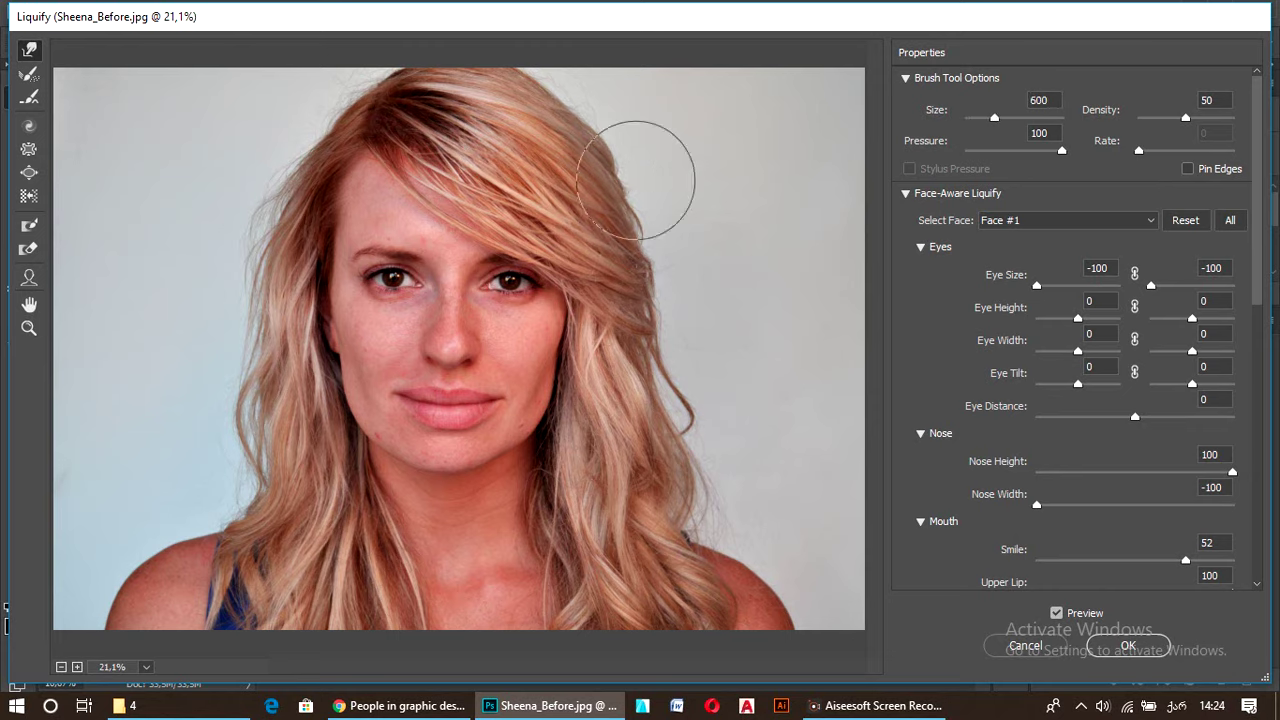
{"action": "key", "text": "bracketleft"}
{"action": "key", "text": "bracketleft"}
{"action": "key", "text": "bracketleft"}
{"action": "key", "text": "bracketleft"}
{"action": "key", "text": "bracketleft"}
{"action": "key", "text": "bracketleft"}
{"action": "key", "text": "bracketleft"}
{"action": "key", "text": "bracketleft"}
{"action": "key", "text": "bracketleft"}
{"action": "key", "text": "bracketleft"}
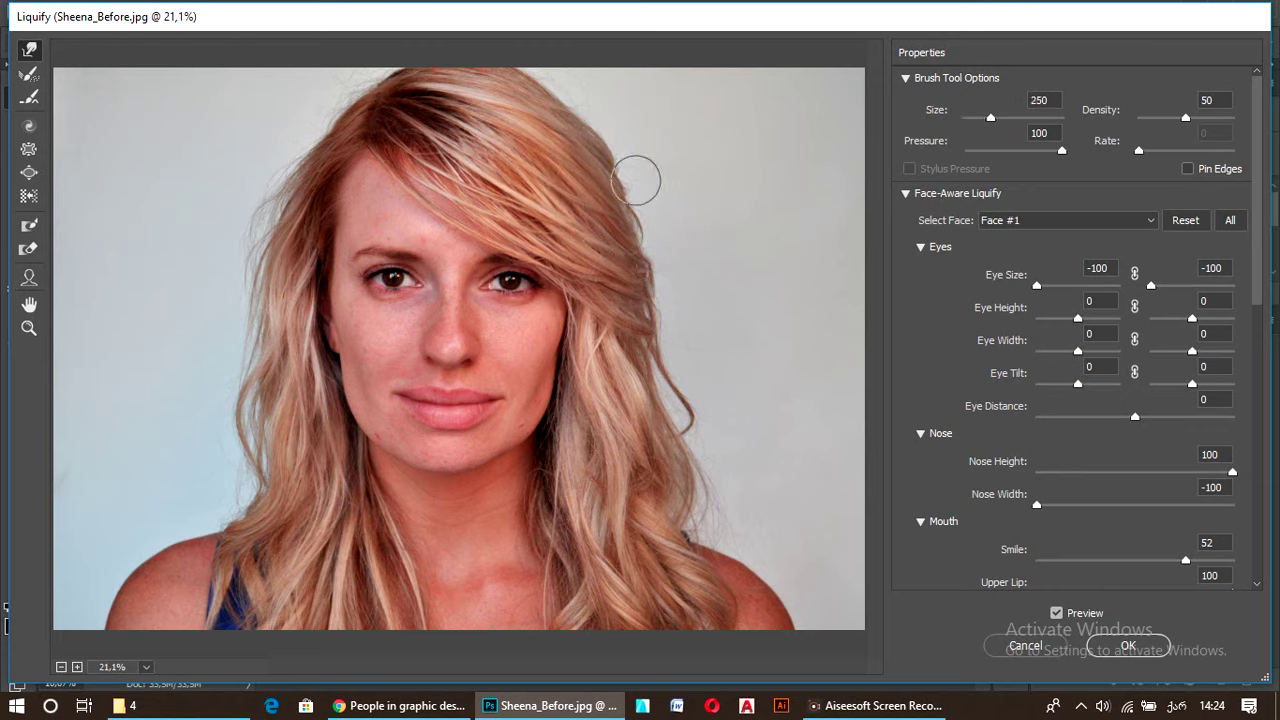
{"action": "key", "text": "bracketright"}
{"action": "key", "text": "bracketright"}
{"action": "key", "text": "bracketright"}
{"action": "key", "text": "bracketright"}
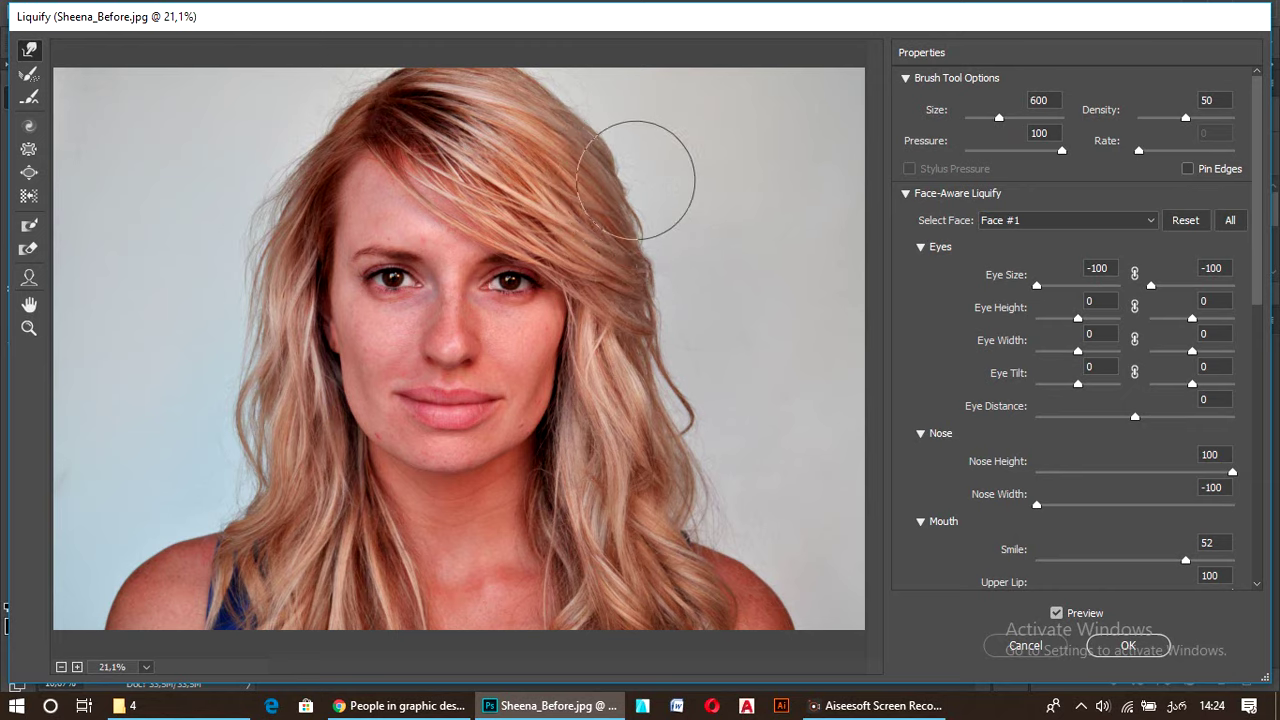
{"action": "key", "text": "bracketleft"}
{"action": "key", "text": "bracketleft"}
{"action": "key", "text": "bracketright"}
{"action": "key", "text": "bracketright"}
{"action": "key", "text": "bracketright"}
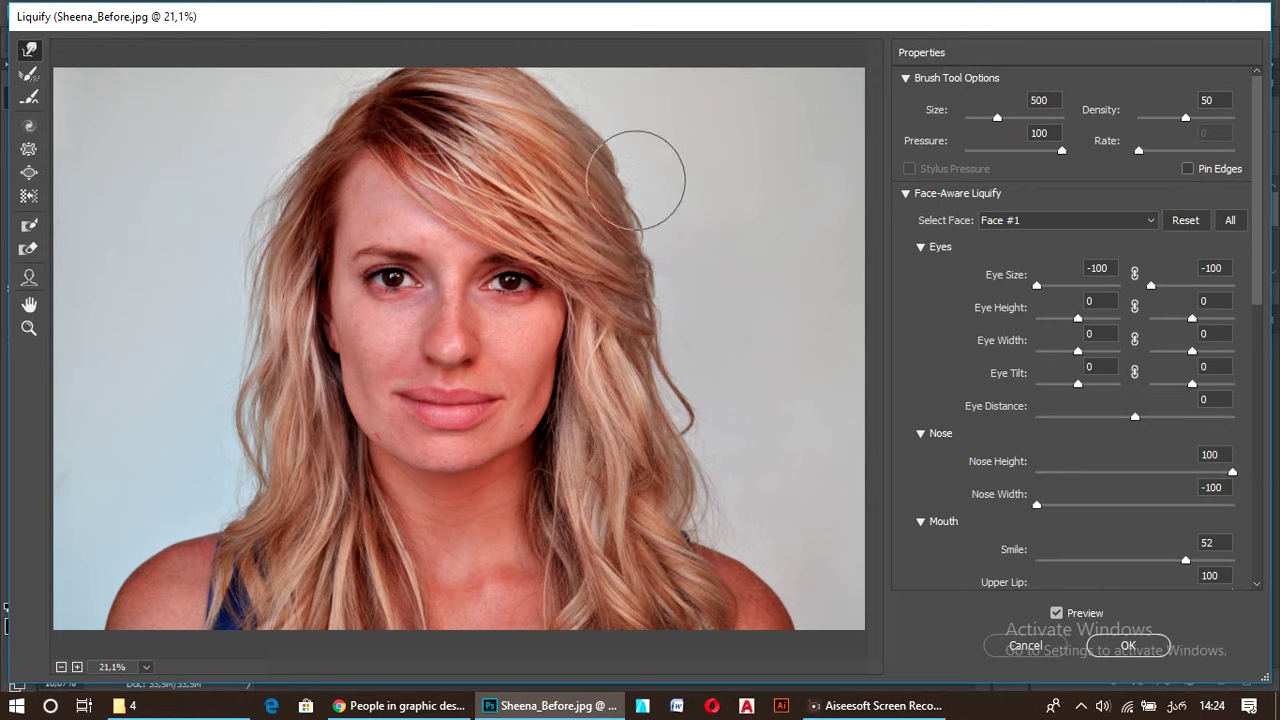
{"action": "key", "text": "bracketleft"}
{"action": "key", "text": "bracketleft"}
{"action": "key", "text": "bracketleft"}
{"action": "key", "text": "bracketleft"}
{"action": "key", "text": "bracketright"}
{"action": "key", "text": "bracketright"}
{"action": "key", "text": "bracketright"}
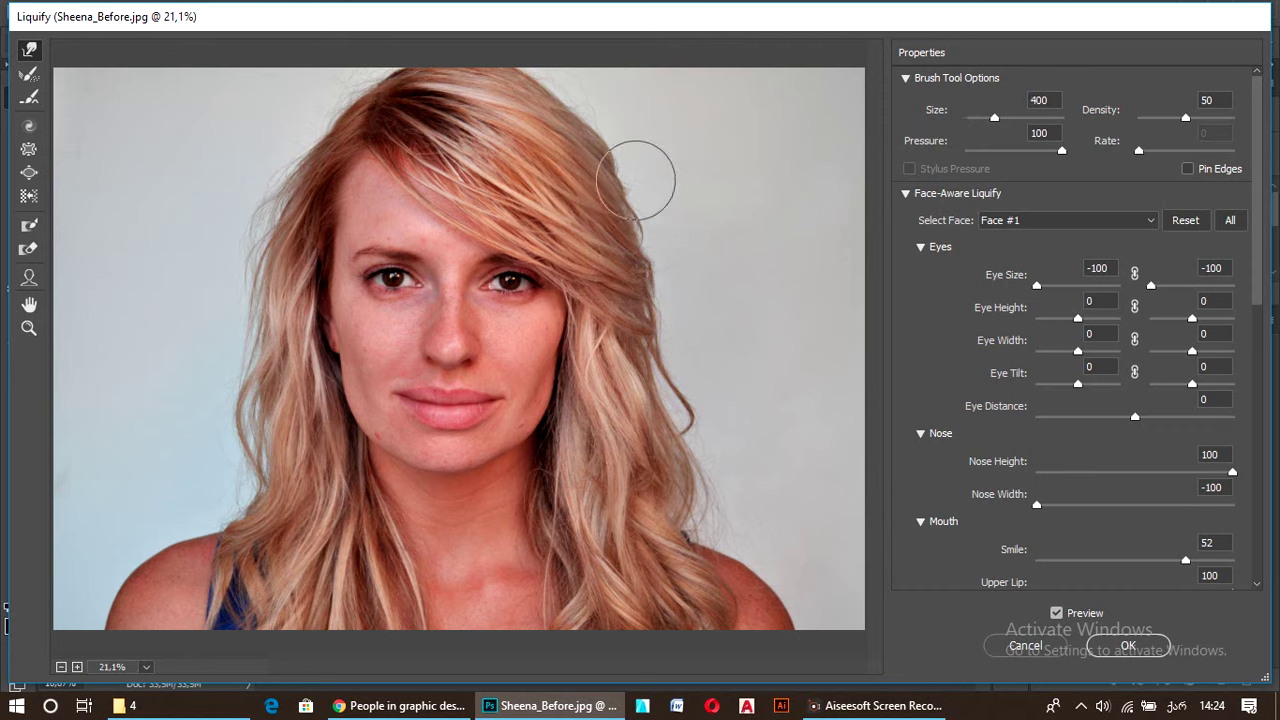
{"action": "key", "text": "bracketleft"}
{"action": "key", "text": "bracketleft"}
{"action": "key", "text": "bracketleft"}
{"action": "key", "text": "bracketleft"}
{"action": "key", "text": "bracketleft"}
{"action": "key", "text": "bracketright"}
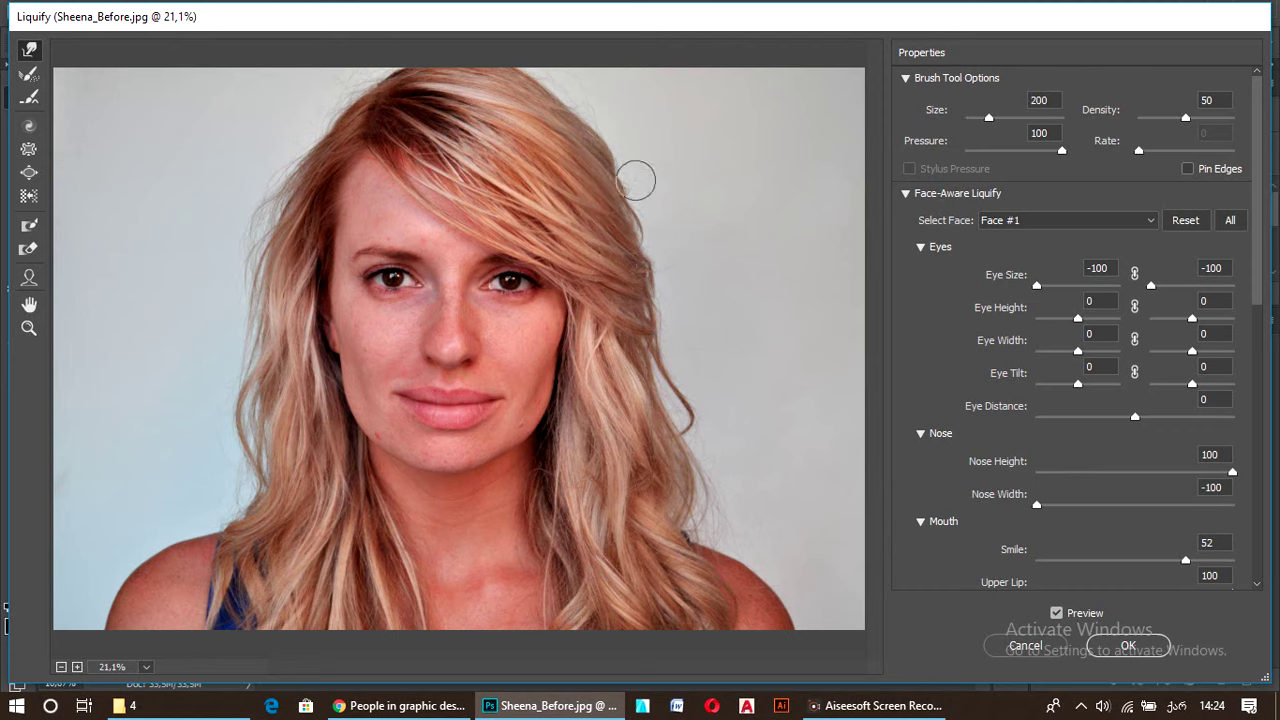
{"action": "key", "text": "bracketright"}
{"action": "key", "text": "bracketright"}
{"action": "key", "text": "bracketright"}
{"action": "key", "text": "bracketright"}
{"action": "key", "text": "bracketright"}
{"action": "key", "text": "bracketright"}
{"action": "key", "text": "bracketright"}
{"action": "key", "text": "bracketright"}
{"action": "key", "text": "bracketright"}
{"action": "key", "text": "bracketright"}
{"action": "key", "text": "bracketright"}
{"action": "key", "text": "bracketright"}
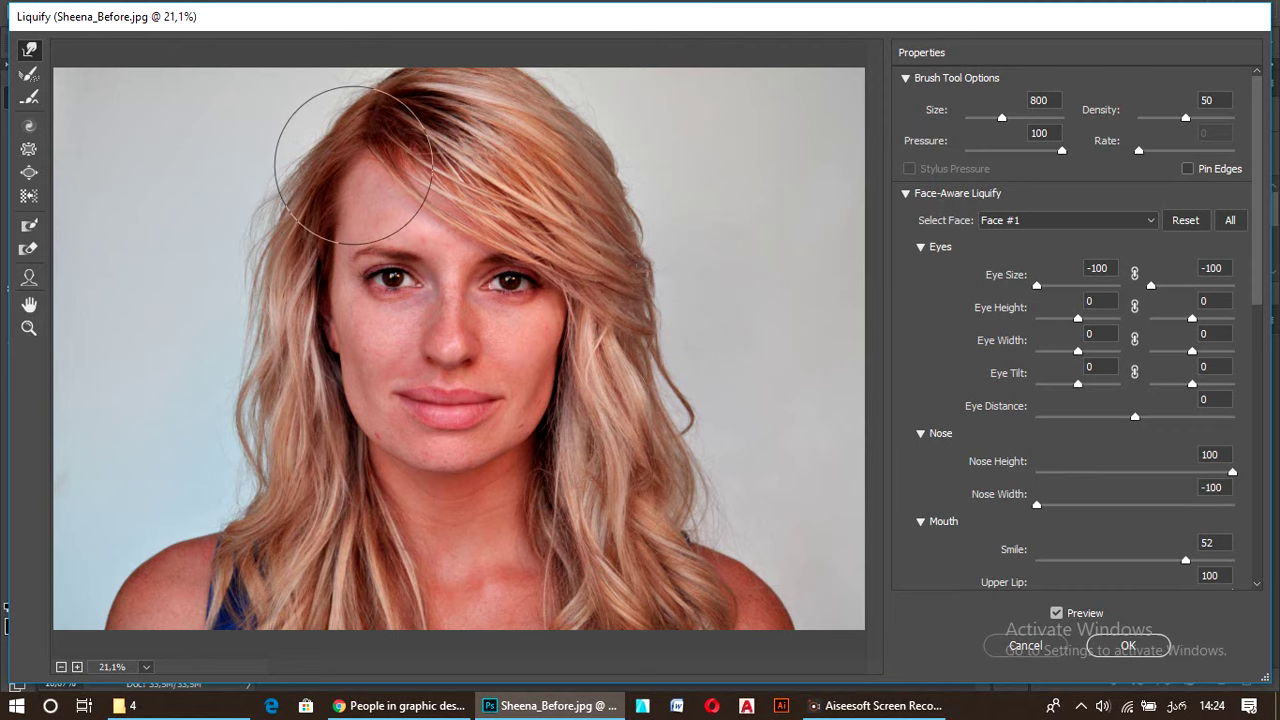
{"action": "key", "text": "bracketleft"}
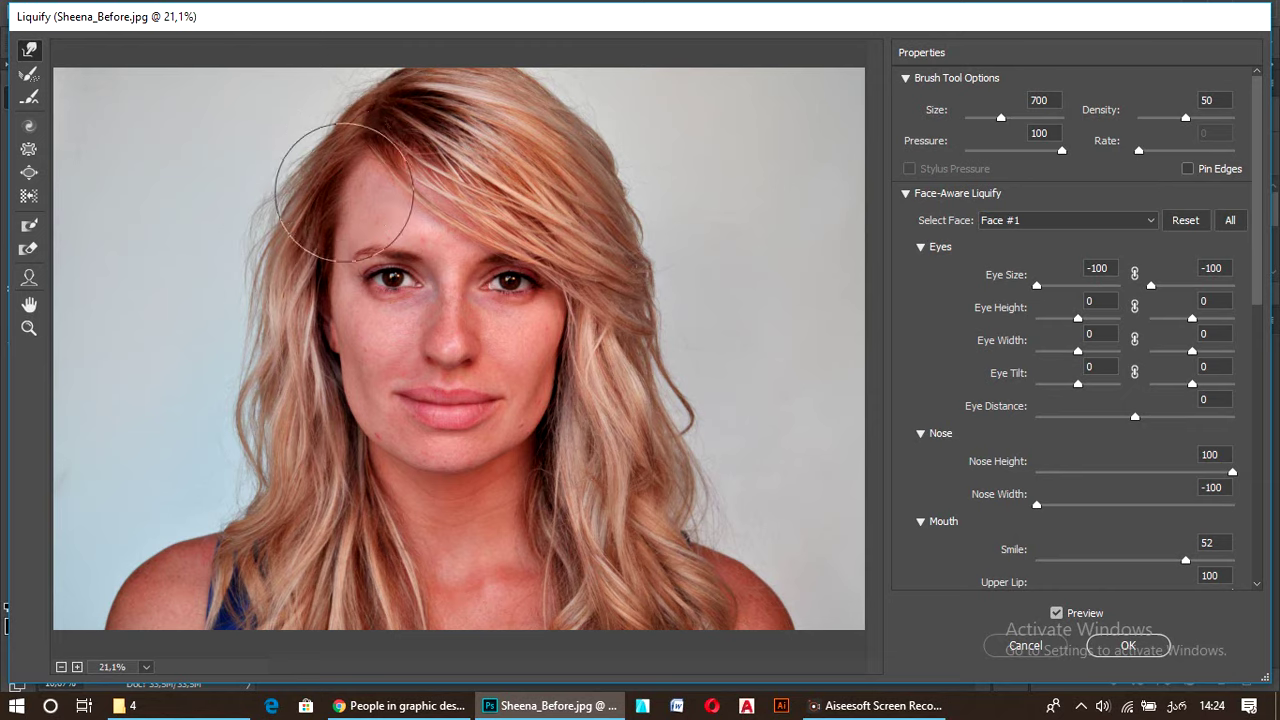
Push the outer edges of the hair inward on both sides of the face with the Forward Warp brush
{"action": "key", "text": "alt"}
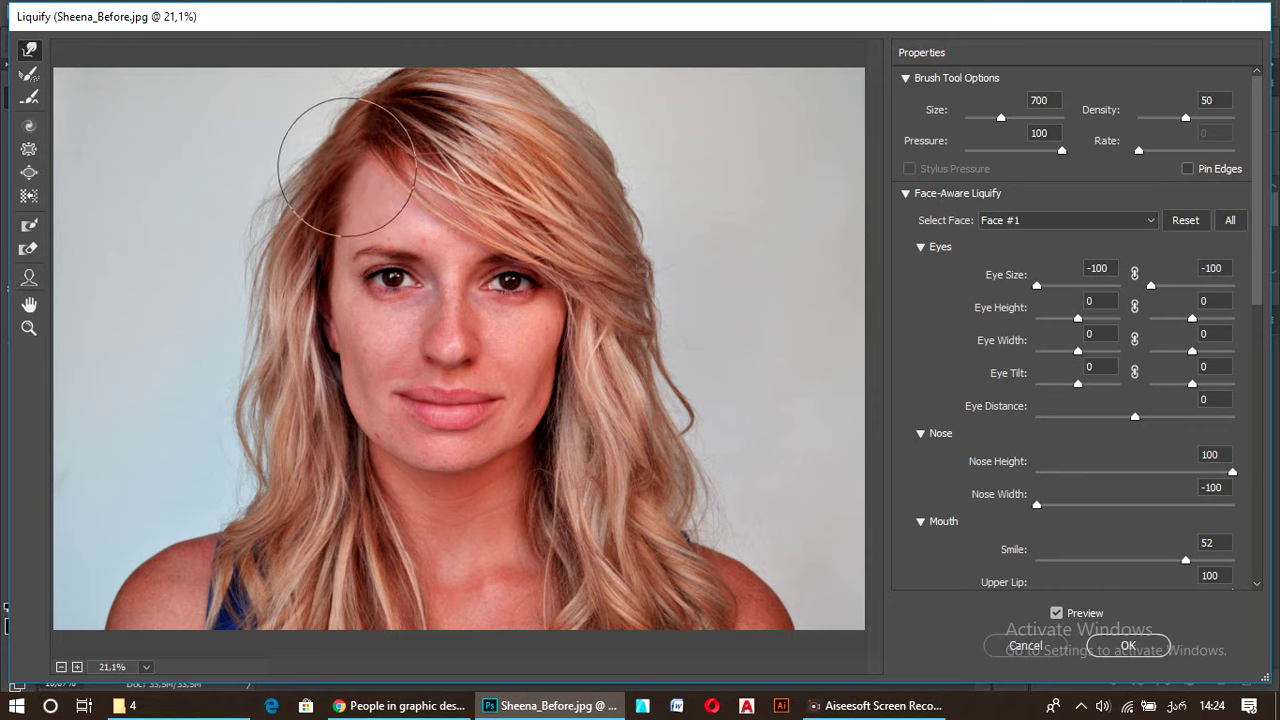
{"action": "mouse_move", "coordinate": [282, 282]}
{"action": "left_mouse_down"}
{"action": "mouse_move", "coordinate": [274, 242]}
{"action": "mouse_move", "coordinate": [238, 200]}
{"action": "left_mouse_up"}
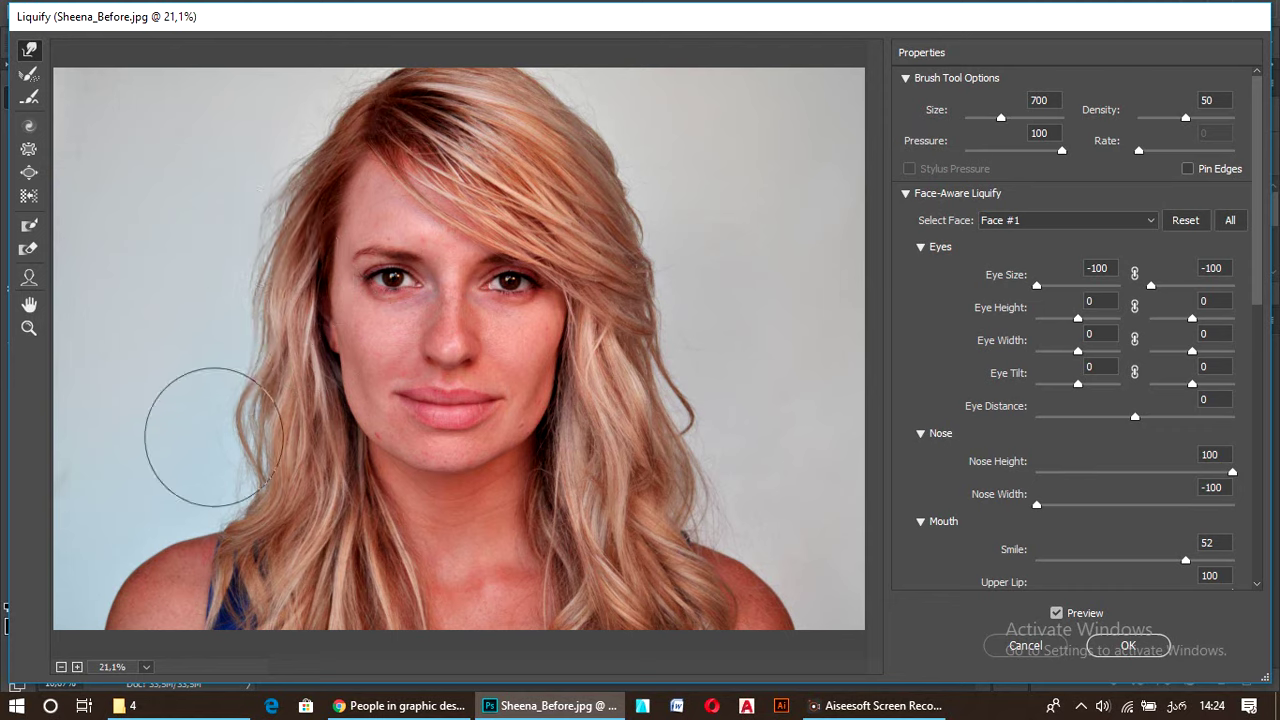
{"action": "left_click_drag", "start_coordinate": [724, 450], "coordinate": [716, 441]}
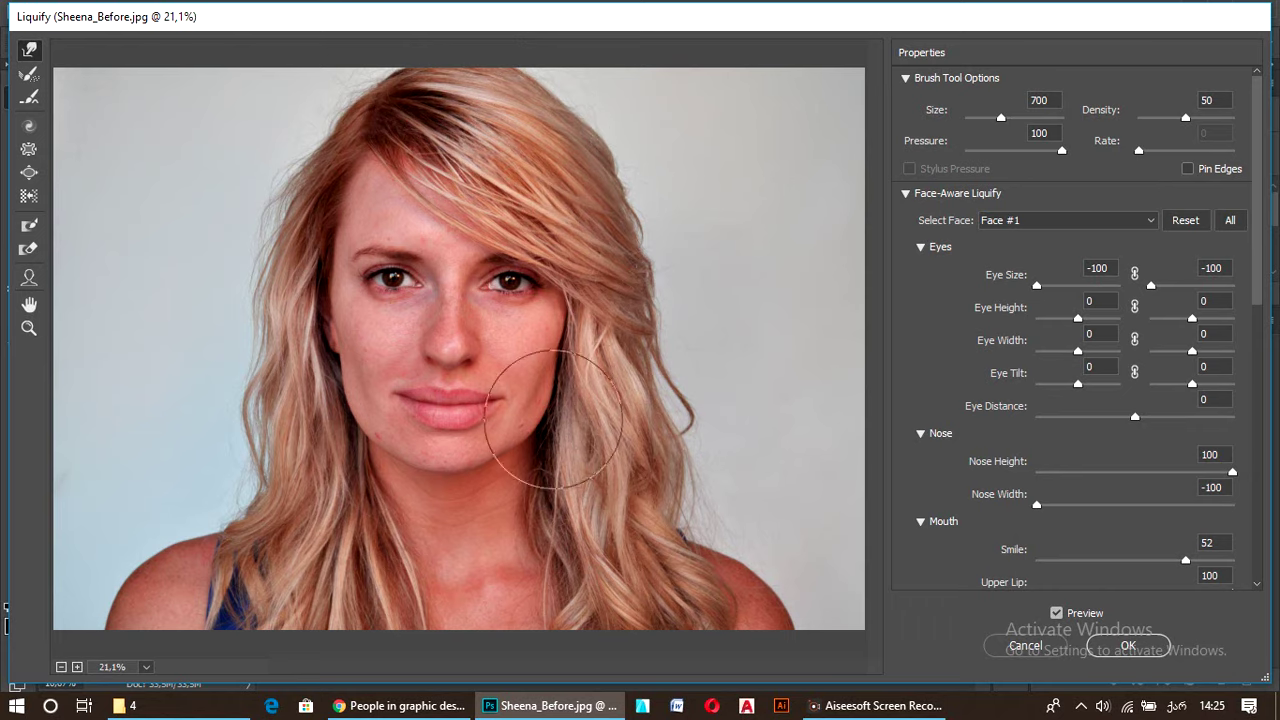
Slim the jawline and cheek edges on both sides of the face with the Forward Warp brush at size 500
{"action": "key", "text": "bracketleft"}
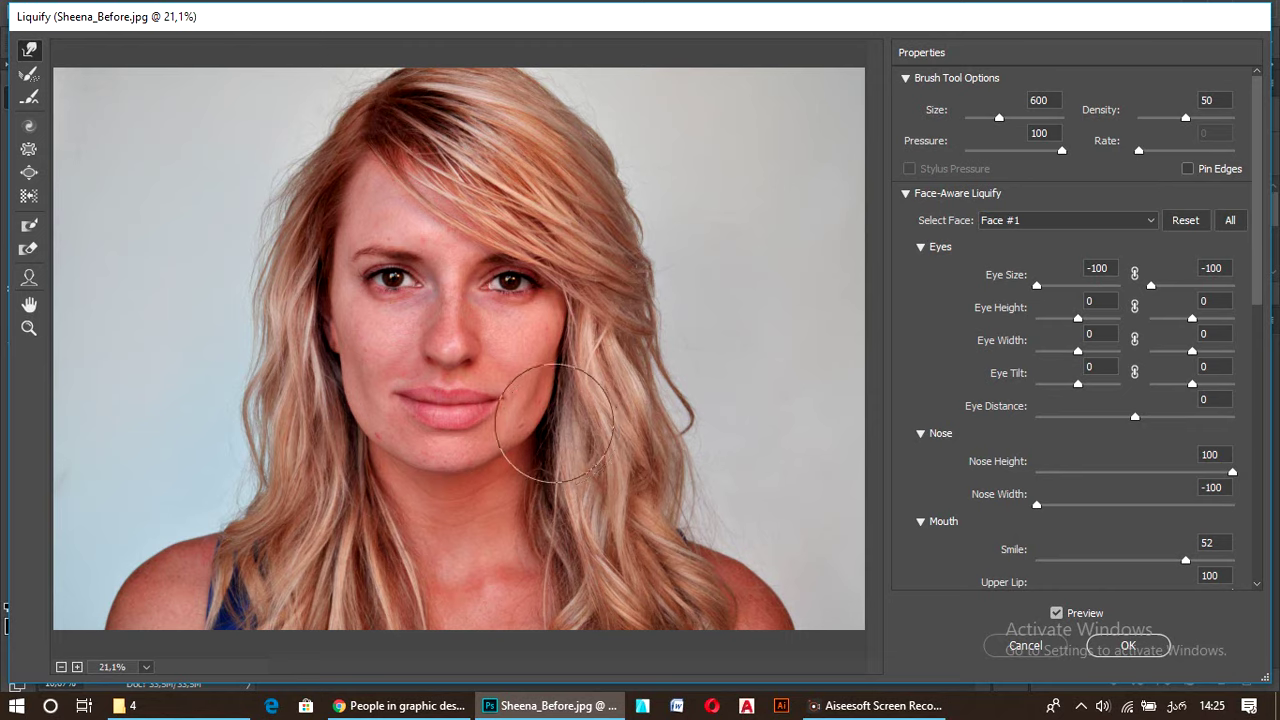
{"action": "key", "text": "bracketleft"}
{"action": "key", "text": "bracketleft"}
{"action": "key", "text": "bracketleft"}
{"action": "key", "text": "bracketleft"}
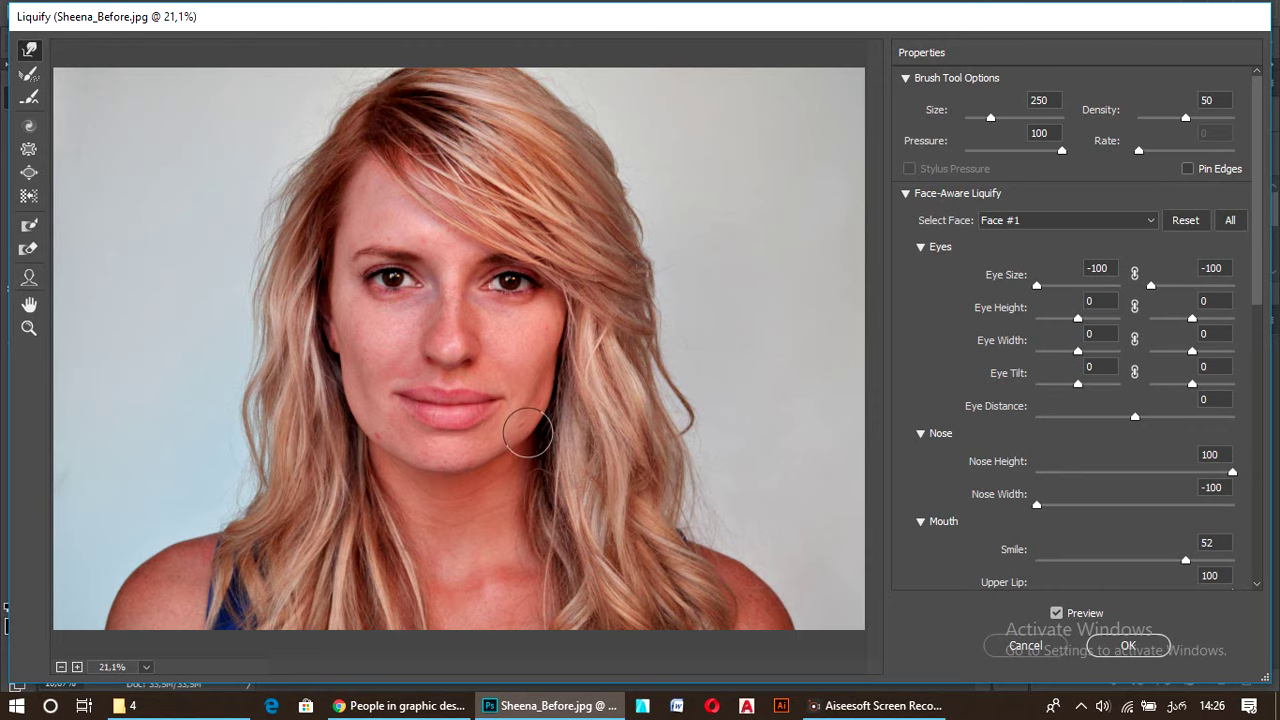
{"action": "key", "text": "alt"}
{"action": "left_click_drag", "start_coordinate": [533, 436], "coordinate": [562, 436]}
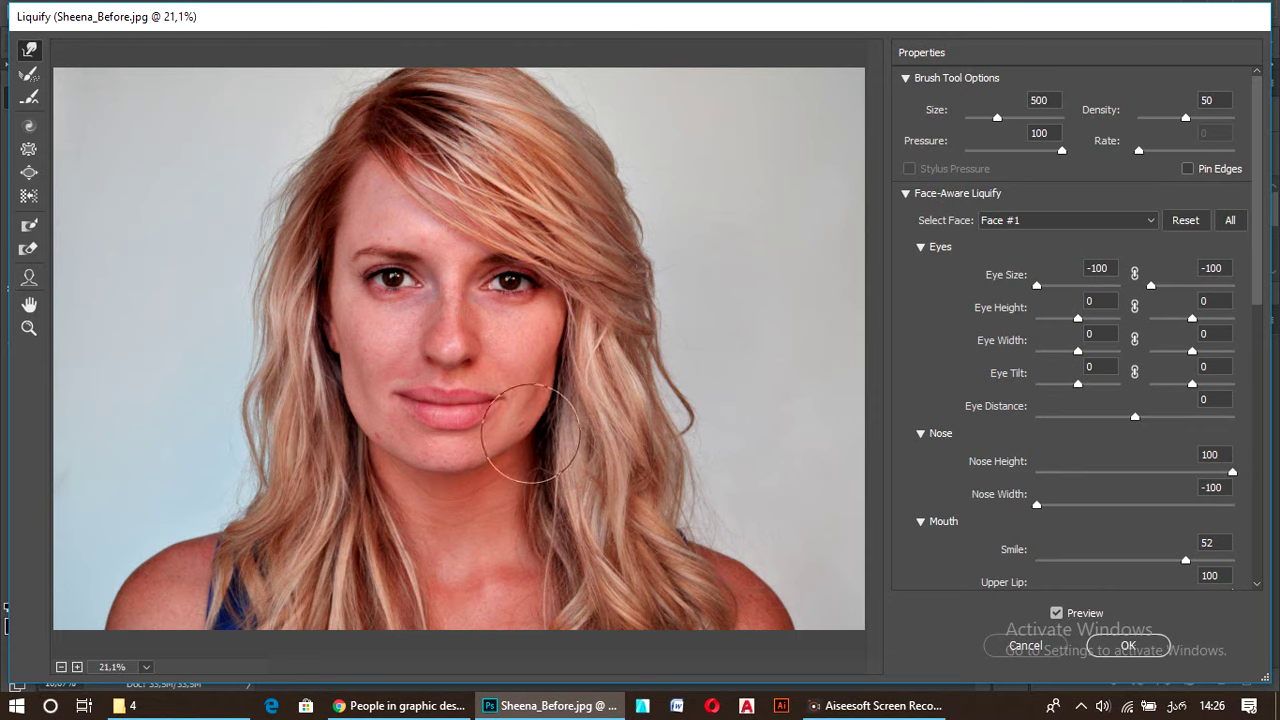
{"action": "left_click", "coordinate": [538, 424]}
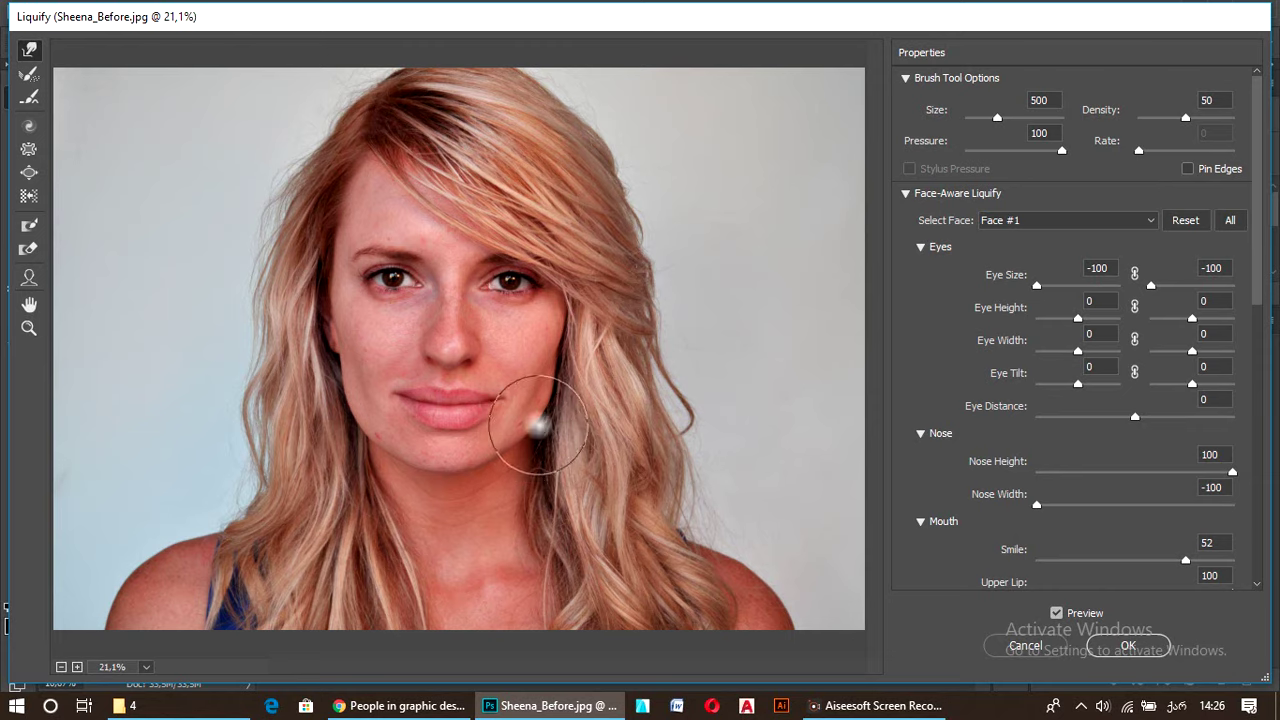
{"action": "left_click", "coordinate": [366, 435]}
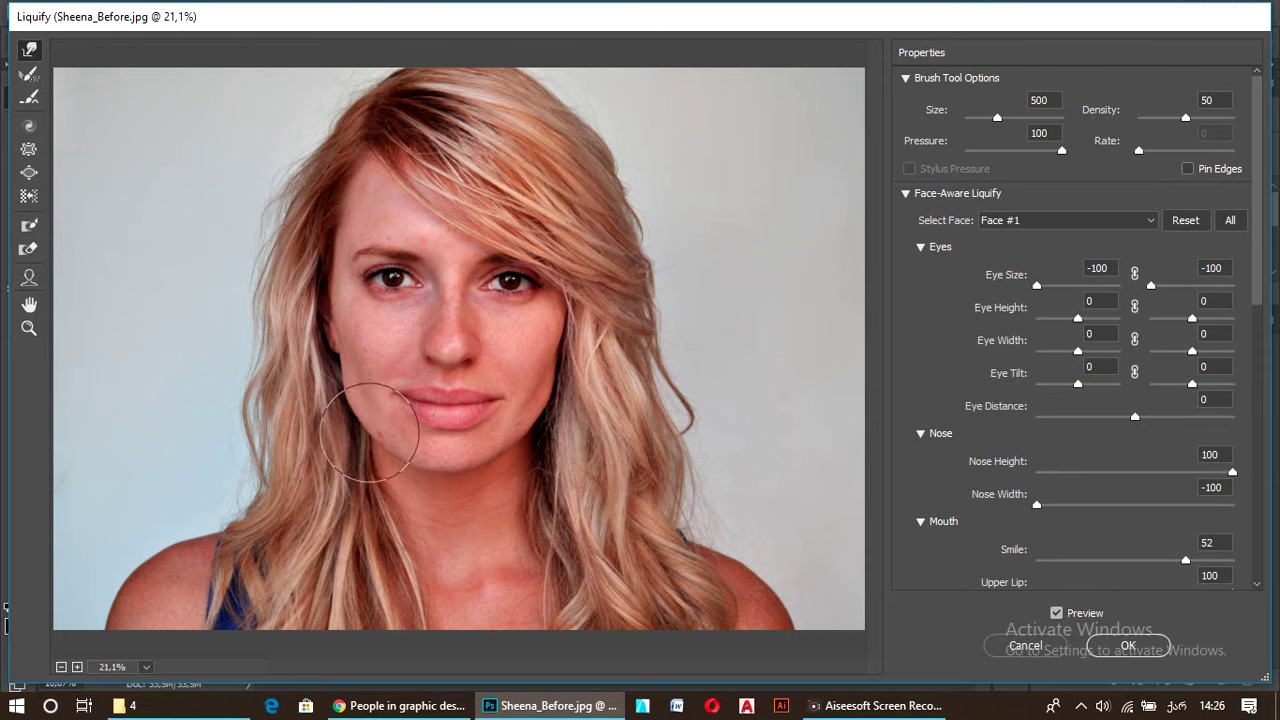
{"action": "left_click", "coordinate": [361, 421]}
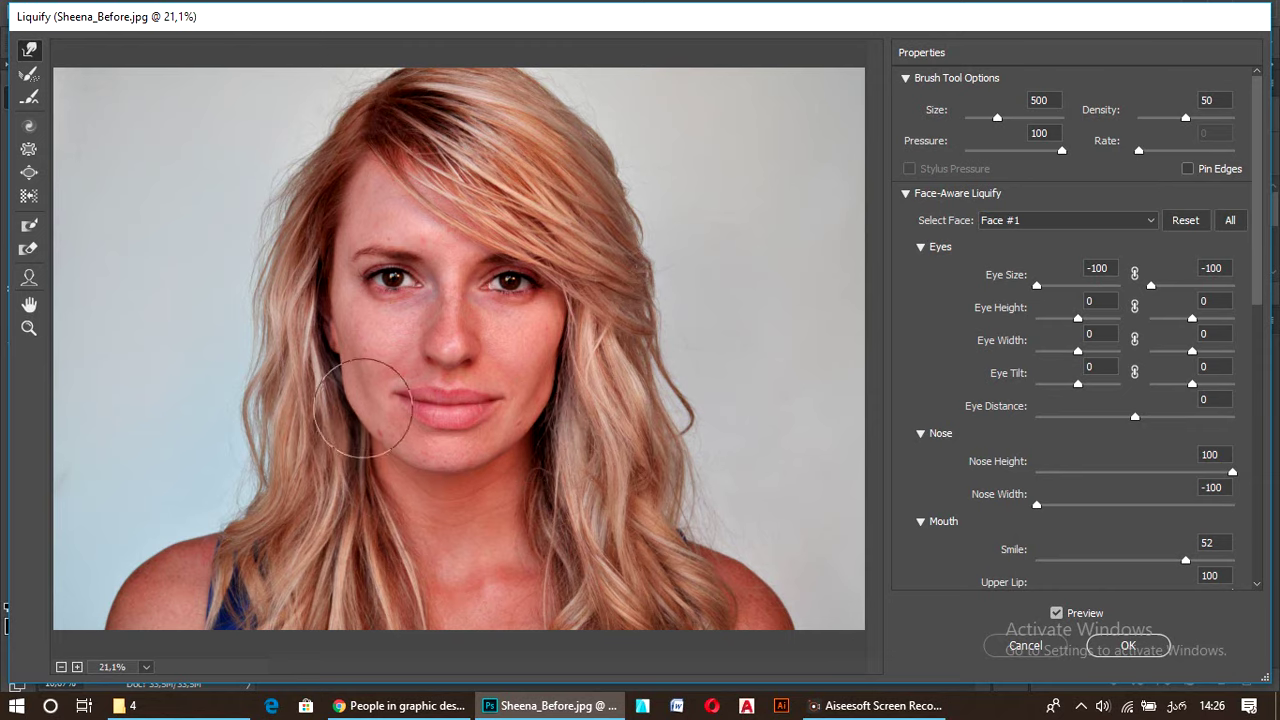
{"action": "left_click", "coordinate": [362, 377]}
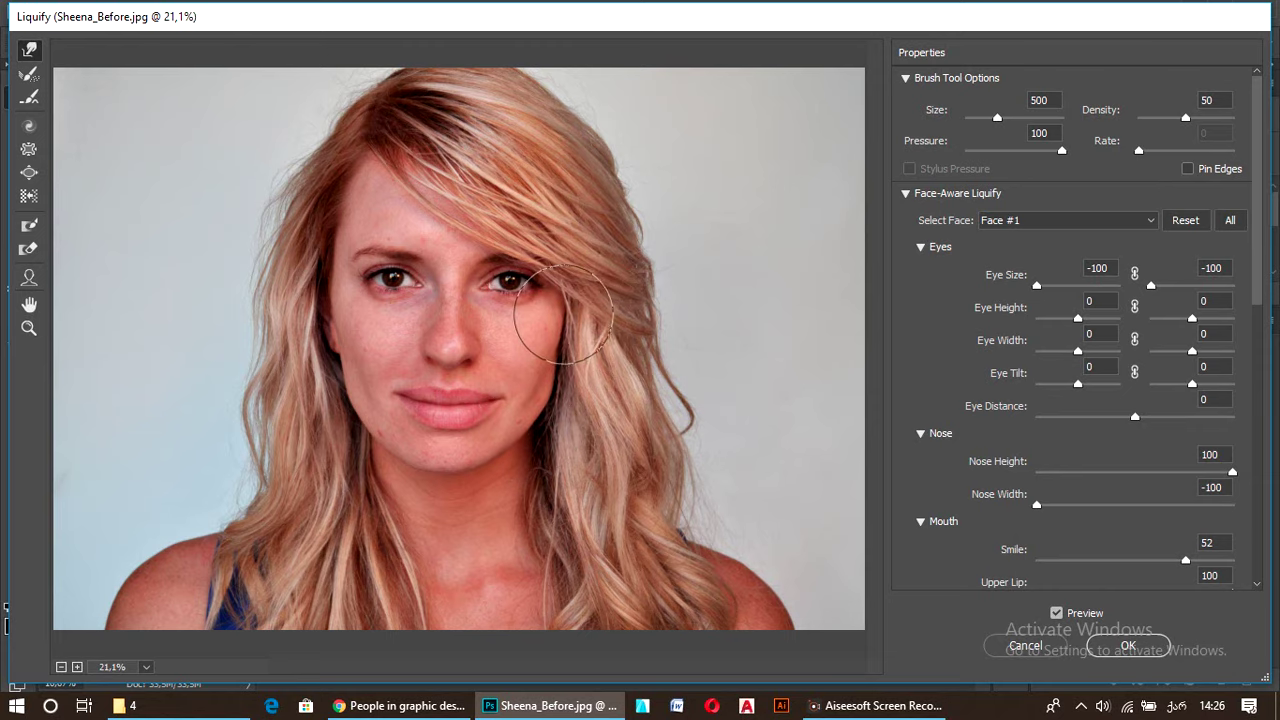
{"action": "left_click", "coordinate": [345, 305]}
{"action": "mouse_move", "coordinate": [345, 305]}
{"action": "left_mouse_down"}
{"action": "mouse_move", "coordinate": [329, 267]}
{"action": "mouse_move", "coordinate": [334, 190]}
{"action": "mouse_move", "coordinate": [378, 152]}
{"action": "left_mouse_up"}
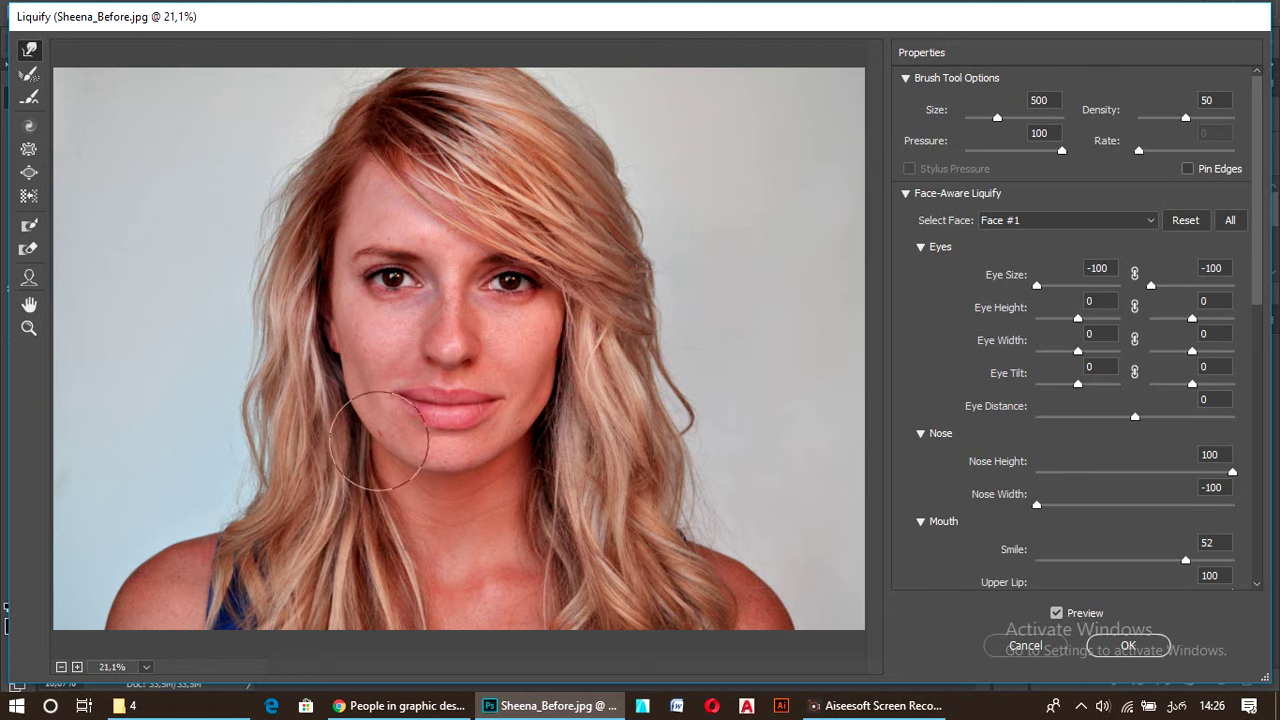
{"action": "left_click_drag", "start_coordinate": [385, 440], "coordinate": [383, 437]}
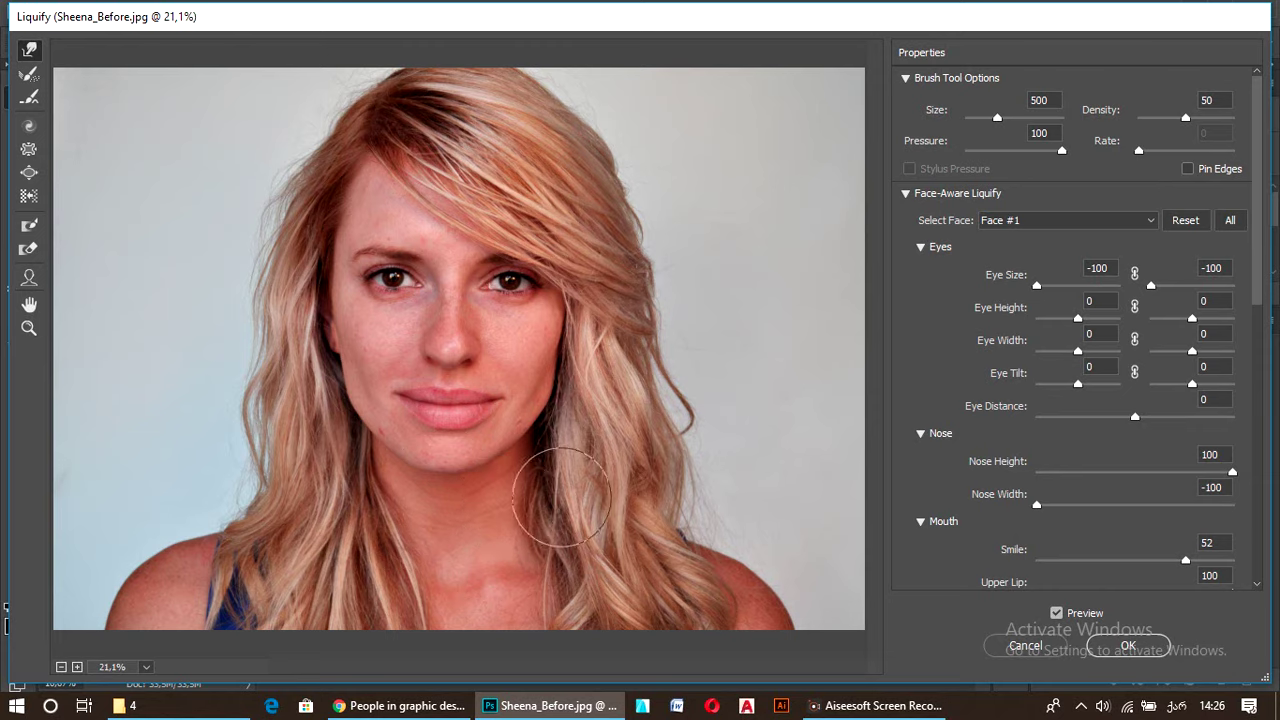
Nudge the lower edge of the bottom lip with the Forward Warp brush at size 125
{"action": "key", "text": "bracketleft"}
{"action": "key", "text": "bracketleft"}
{"action": "key", "text": "bracketleft"}
{"action": "key", "text": "bracketleft"}
{"action": "key", "text": "bracketleft"}
{"action": "key", "text": "bracketleft"}
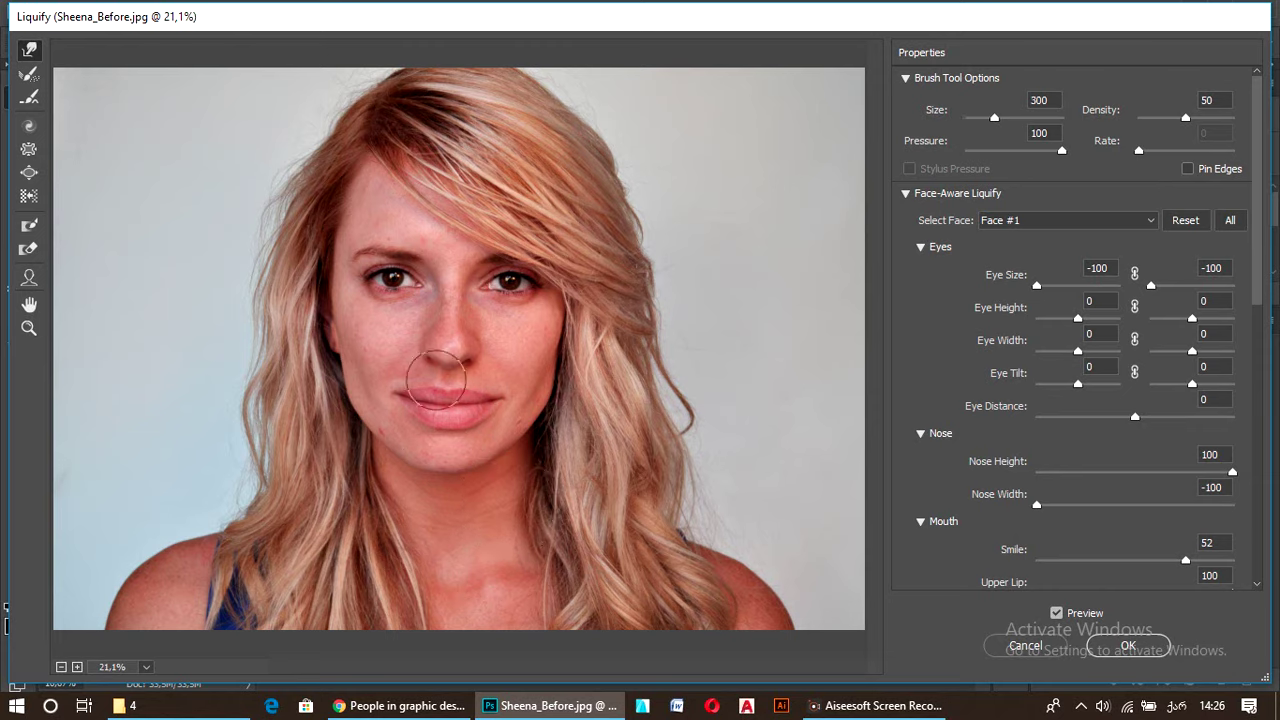
{"action": "key", "text": "bracketleft"}
{"action": "scroll", "coordinate": [463, 444], "scroll_direction": "up", "scroll_amount": 2}
{"action": "scroll", "coordinate": [463, 444], "scroll_direction": "up", "scroll_amount": 3}
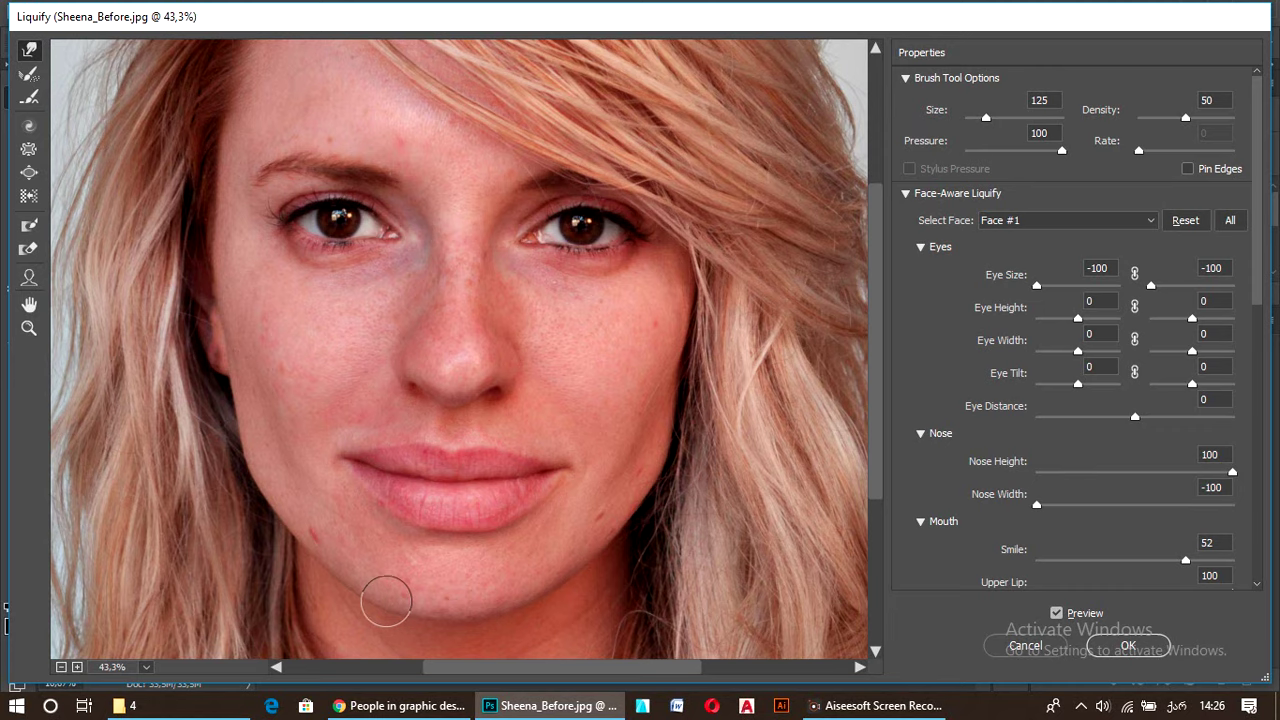
{"action": "mouse_move", "coordinate": [508, 523]}
{"action": "left_mouse_down"}
{"action": "mouse_move", "coordinate": [457, 531]}
{"action": "mouse_move", "coordinate": [534, 503]}
{"action": "mouse_move", "coordinate": [443, 531]}
{"action": "mouse_move", "coordinate": [449, 517]}
{"action": "mouse_move", "coordinate": [387, 498]}
{"action": "left_mouse_up"}
Refine the lower lip outline near both mouth corners with the Forward Warp brush at size 80
{"action": "key", "text": "bracketleft"}
{"action": "key", "text": "bracketleft"}
{"action": "key", "text": "bracketleft"}
{"action": "left_click", "coordinate": [401, 510]}
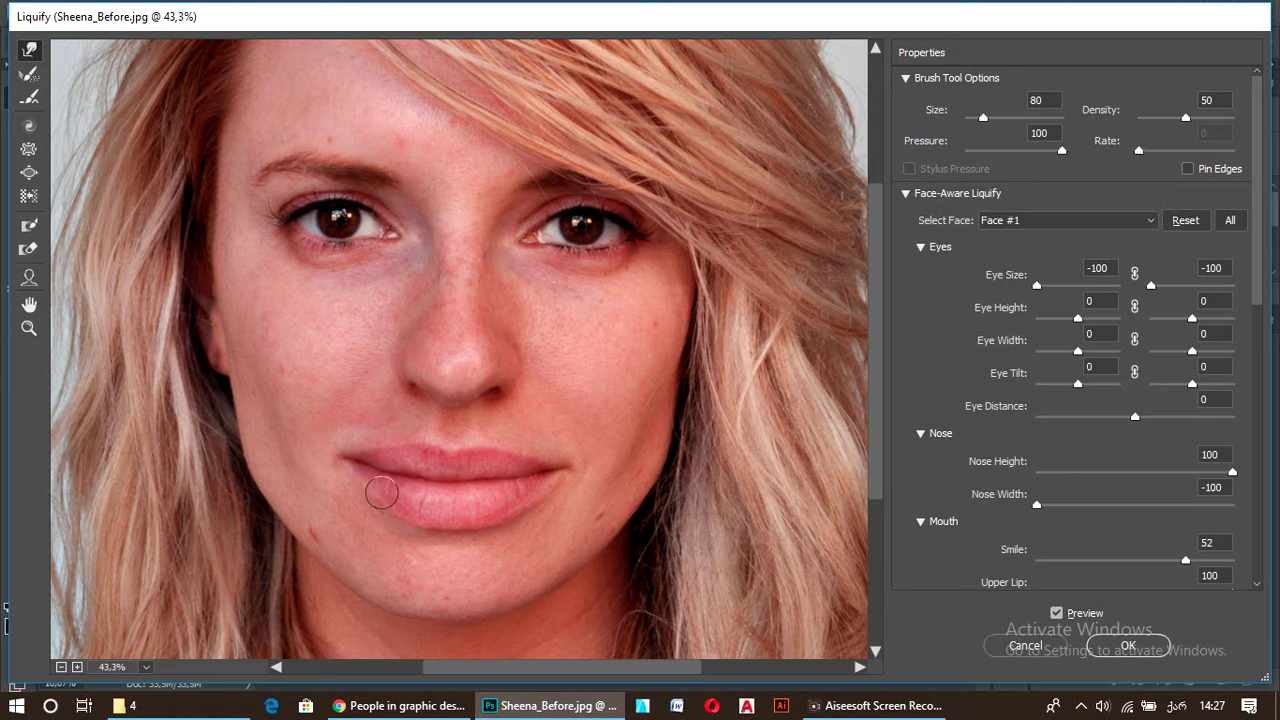
{"action": "left_click", "coordinate": [385, 495]}
{"action": "left_click", "coordinate": [543, 500]}
{"action": "left_click", "coordinate": [530, 508]}
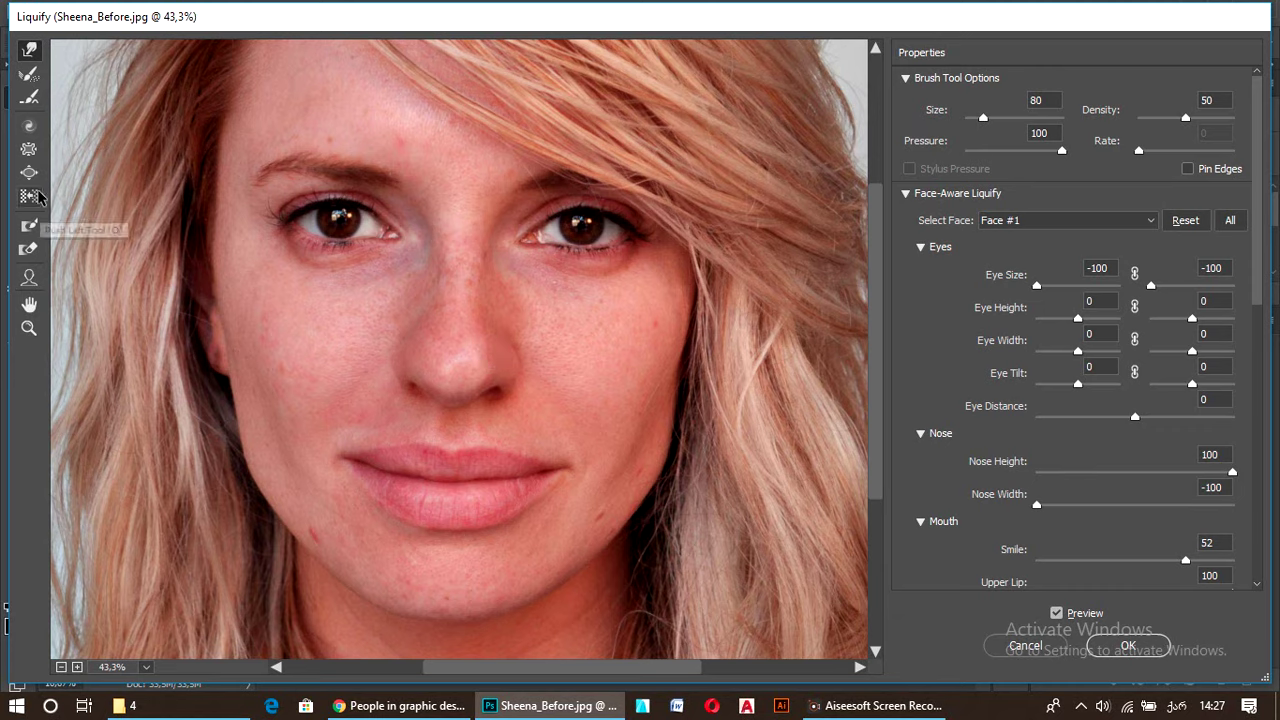
Try the Twirl Clockwise tool on the eye on the image's left side
{"action": "left_click", "coordinate": [29, 125]}
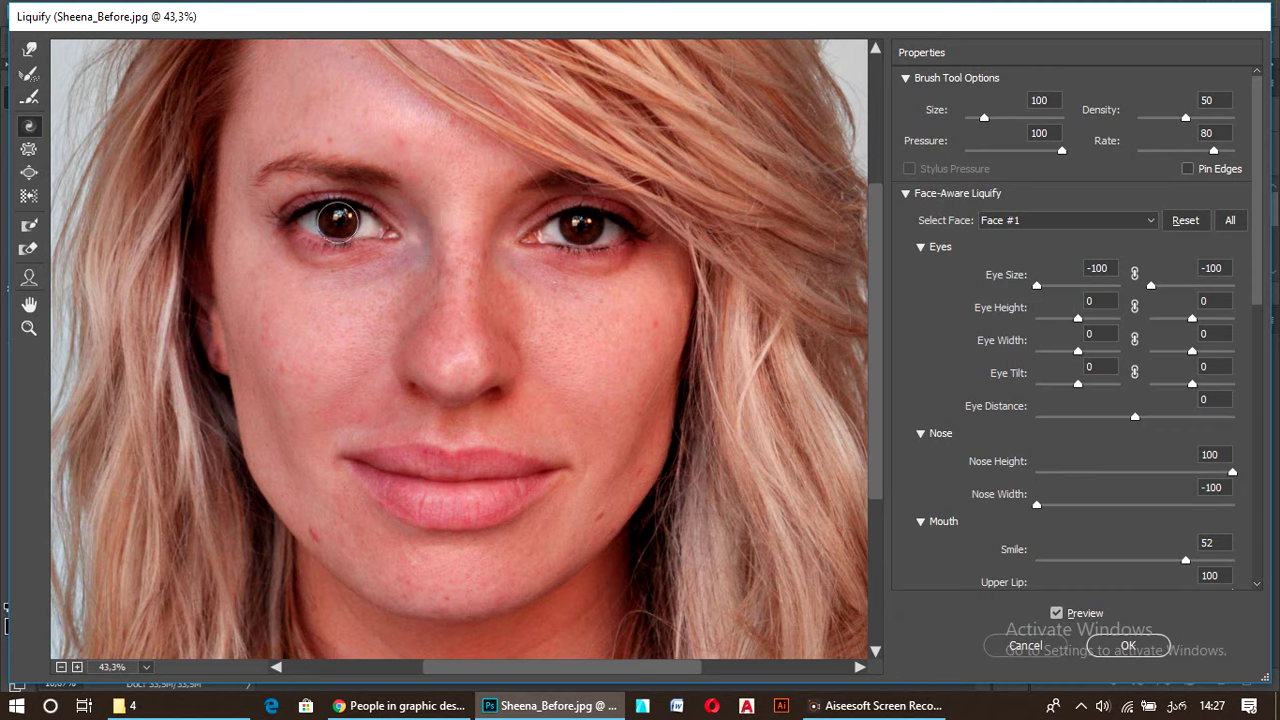
{"action": "key", "text": "bracketright"}
{"action": "key", "text": "bracketright"}
{"action": "key", "text": "bracketright"}
{"action": "key", "text": "bracketright"}
{"action": "key", "text": "bracketright"}
{"action": "key", "text": "bracketright"}
{"action": "left_click_drag", "start_coordinate": [332, 211], "coordinate": [332, 211]}
{"action": "key", "text": "ctrl+z"}
Restore the twirled eye and eyebrow with the Reconstruct tool at brush size 700
{"action": "left_click", "coordinate": [30, 76]}
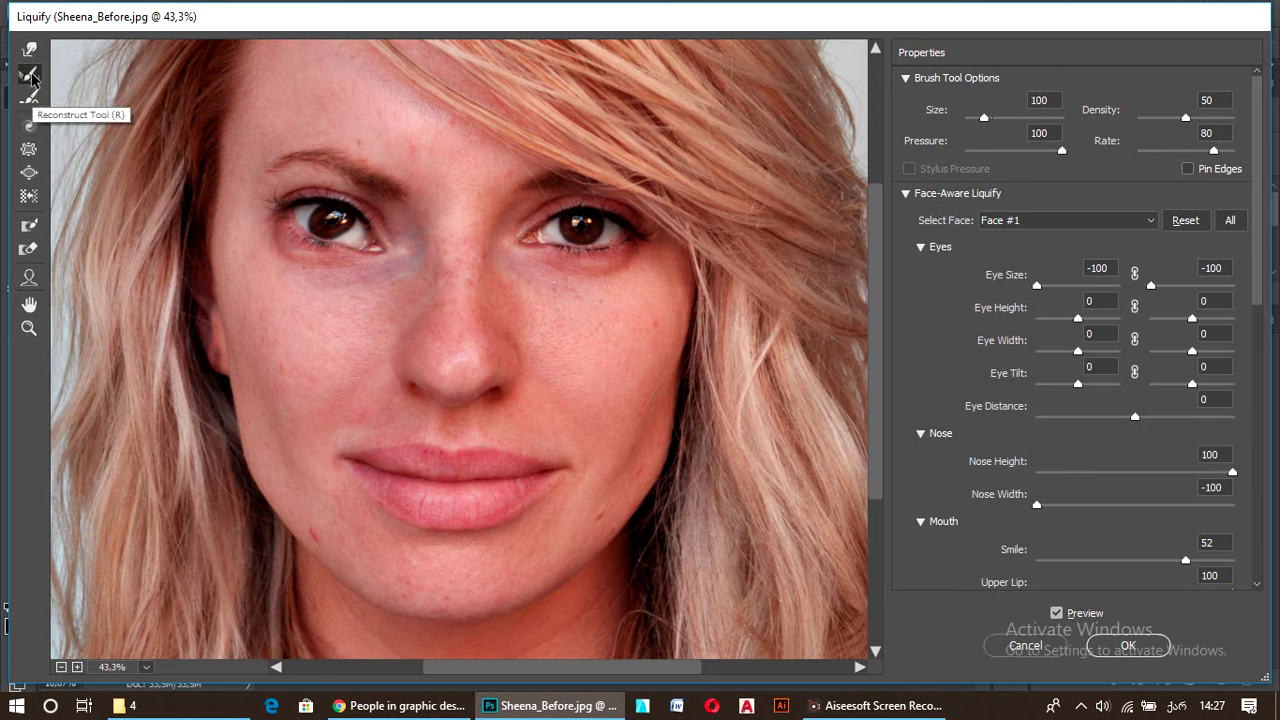
{"action": "key", "text": "bracketright"}
{"action": "key", "text": "bracketright"}
{"action": "key", "text": "bracketright"}
{"action": "key", "text": "bracketright"}
{"action": "key", "text": "bracketright"}
{"action": "key", "text": "bracketright"}
{"action": "key", "text": "bracketright"}
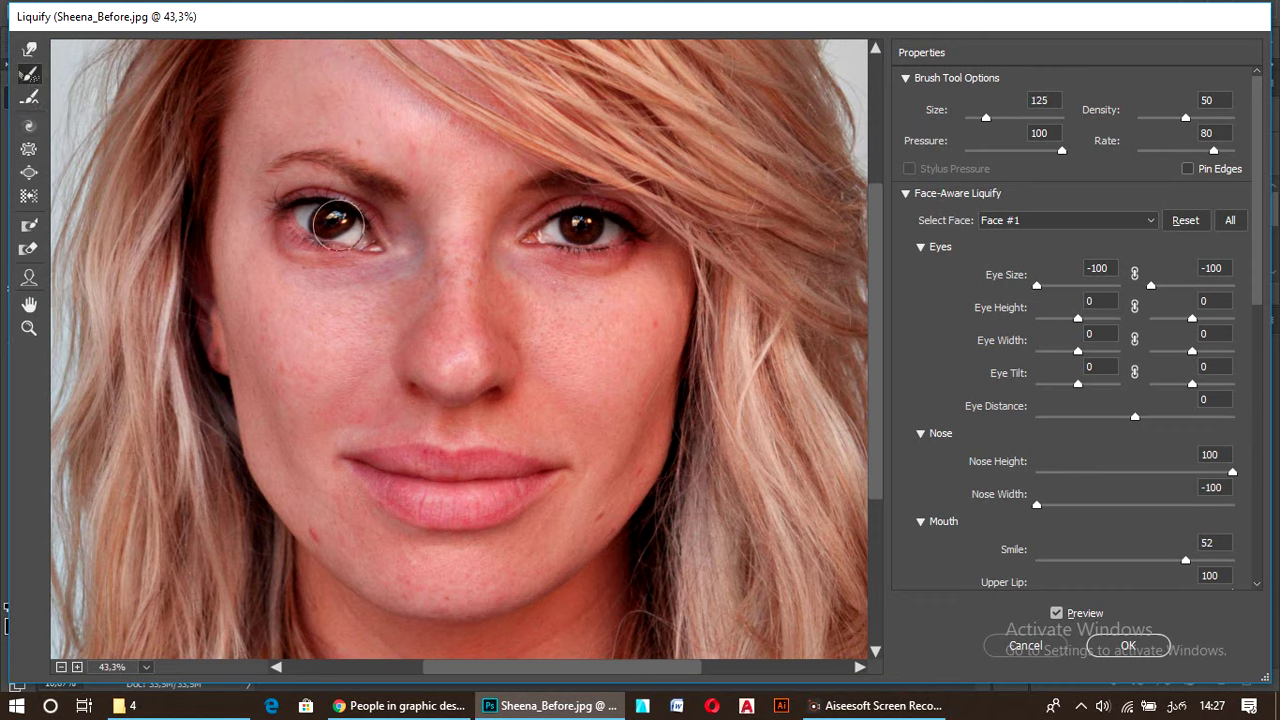
{"action": "left_click_drag", "start_coordinate": [332, 216], "coordinate": [332, 216]}
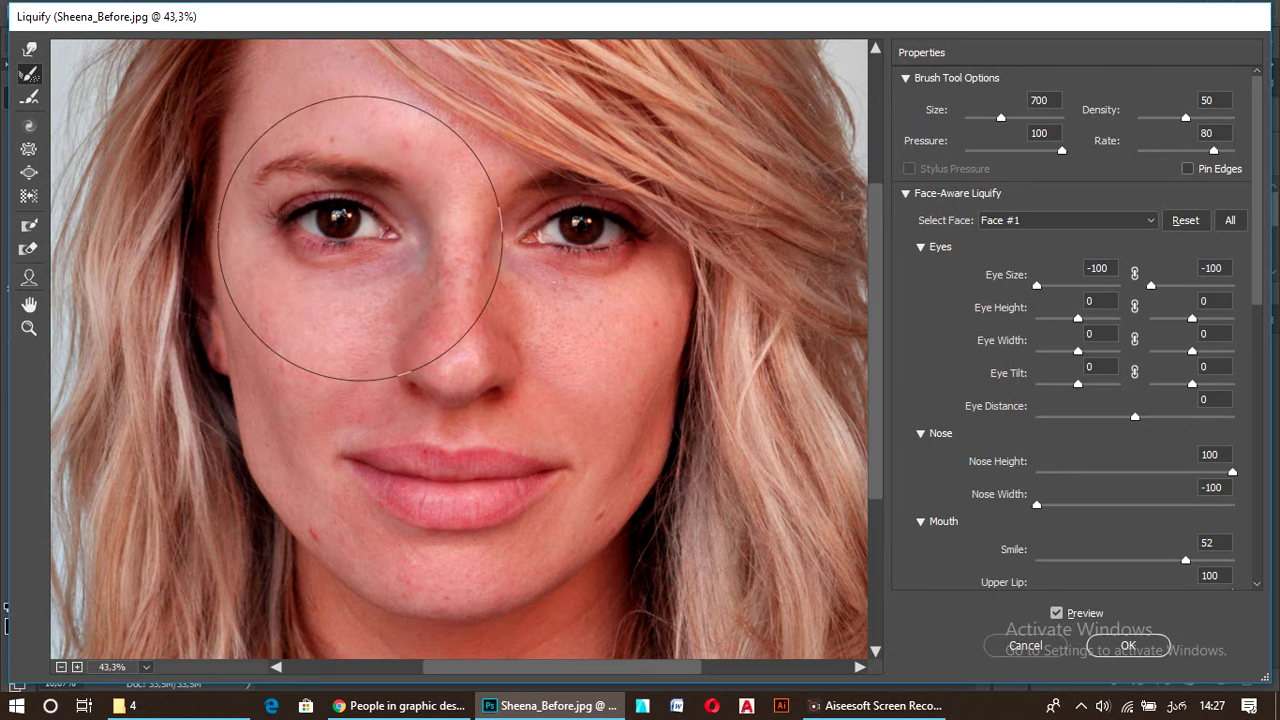
Raise the upper lid of the image's left eye with the Face tool to an Eye Height of 2
{"action": "left_click", "coordinate": [33, 87]}
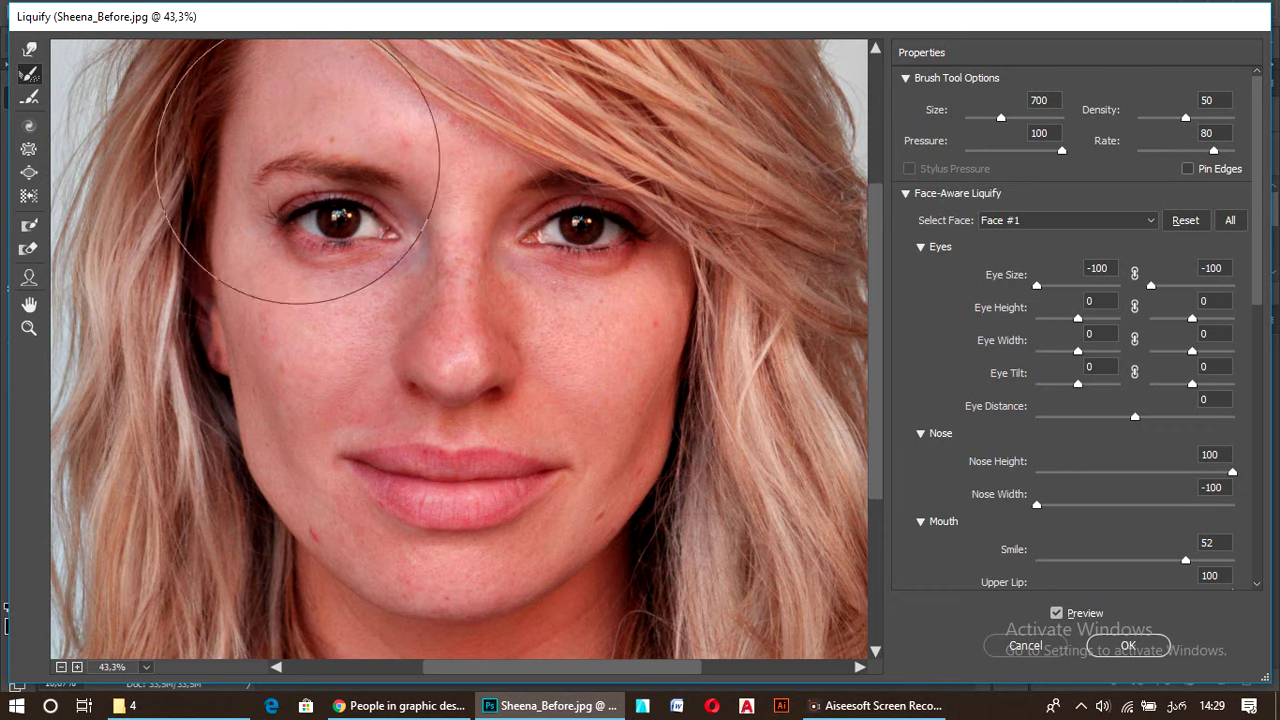
{"action": "left_click", "coordinate": [31, 50]}
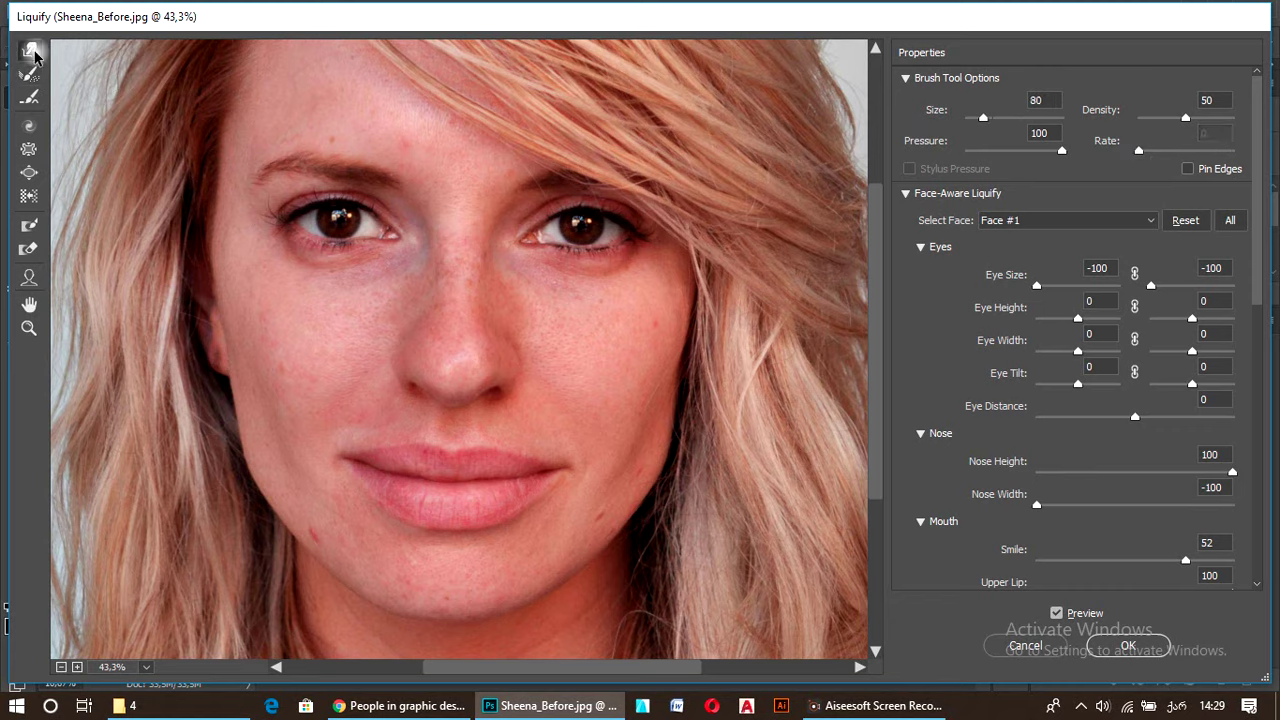
{"action": "left_click", "coordinate": [31, 278]}
{"action": "mouse_move", "coordinate": [300, 193]}
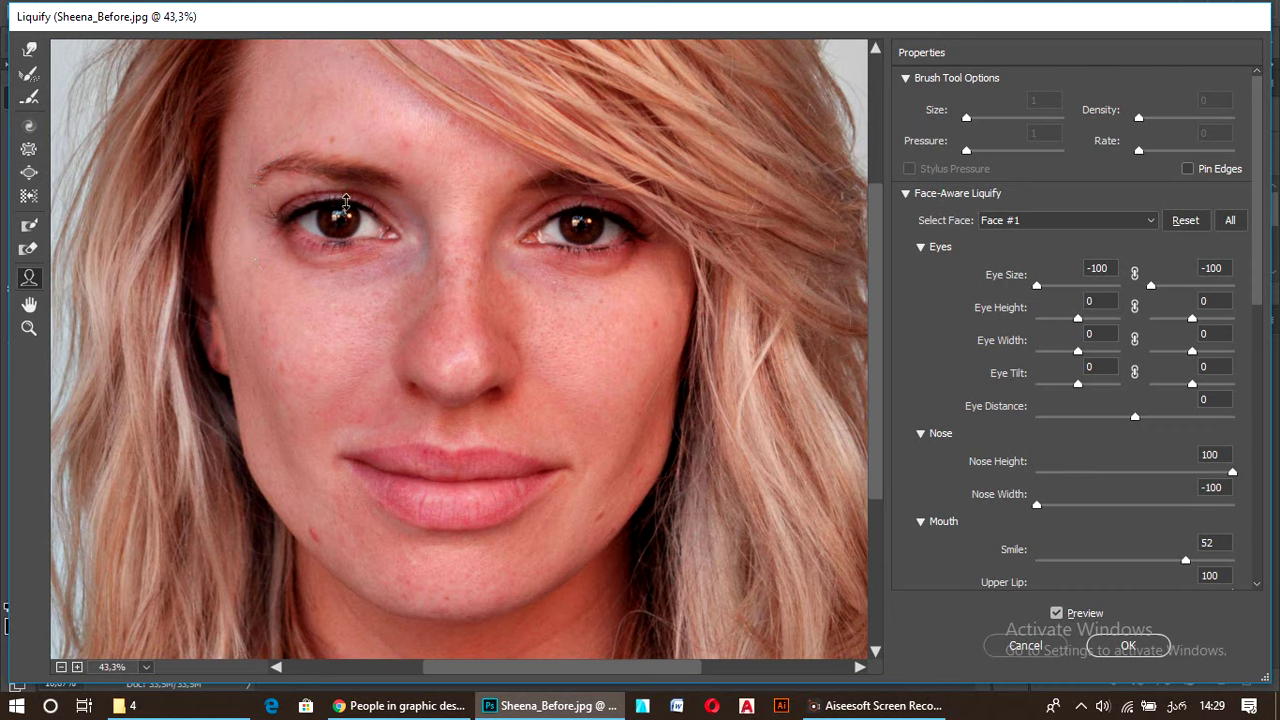
{"action": "left_click_drag", "start_coordinate": [346, 200], "coordinate": [346, 186]}
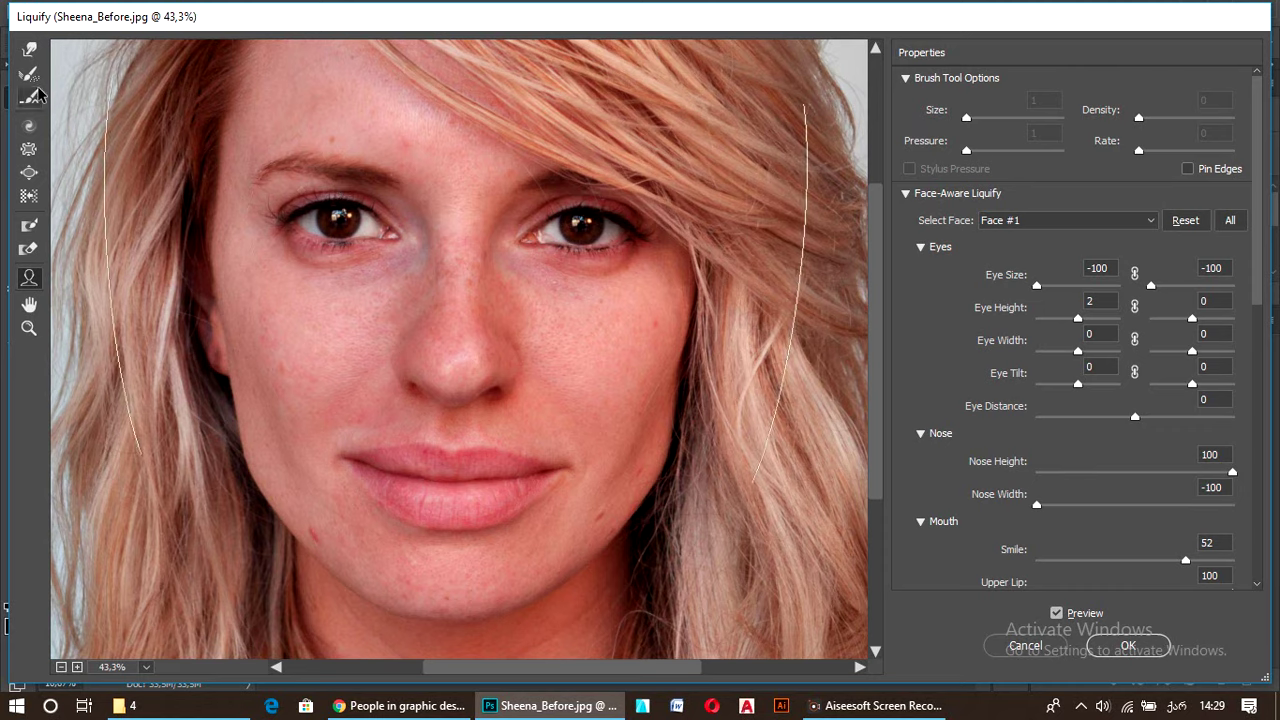
Activate the Forward Warp tool and set its brush size to 200
{"action": "left_click", "coordinate": [29, 49]}
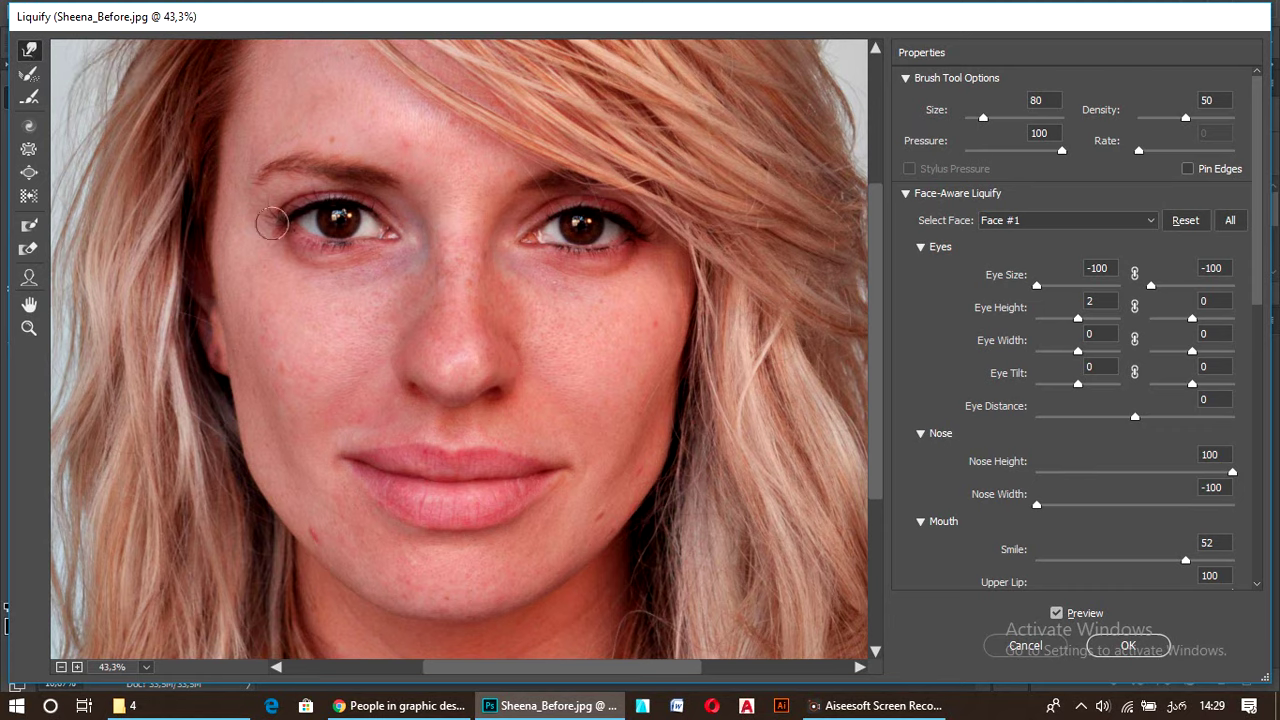
{"action": "key", "text": "bracketleft"}
{"action": "key", "text": "bracketleft"}
{"action": "key", "text": "bracketleft"}
{"action": "key", "text": "bracketleft"}
{"action": "key", "text": "bracketright"}
{"action": "key", "text": "bracketright"}
{"action": "key", "text": "bracketright"}
{"action": "key", "text": "bracketright"}
{"action": "key", "text": "bracketright"}
{"action": "key", "text": "bracketright"}
{"action": "key", "text": "bracketright"}
{"action": "key", "text": "bracketright"}
{"action": "key", "text": "bracketright"}
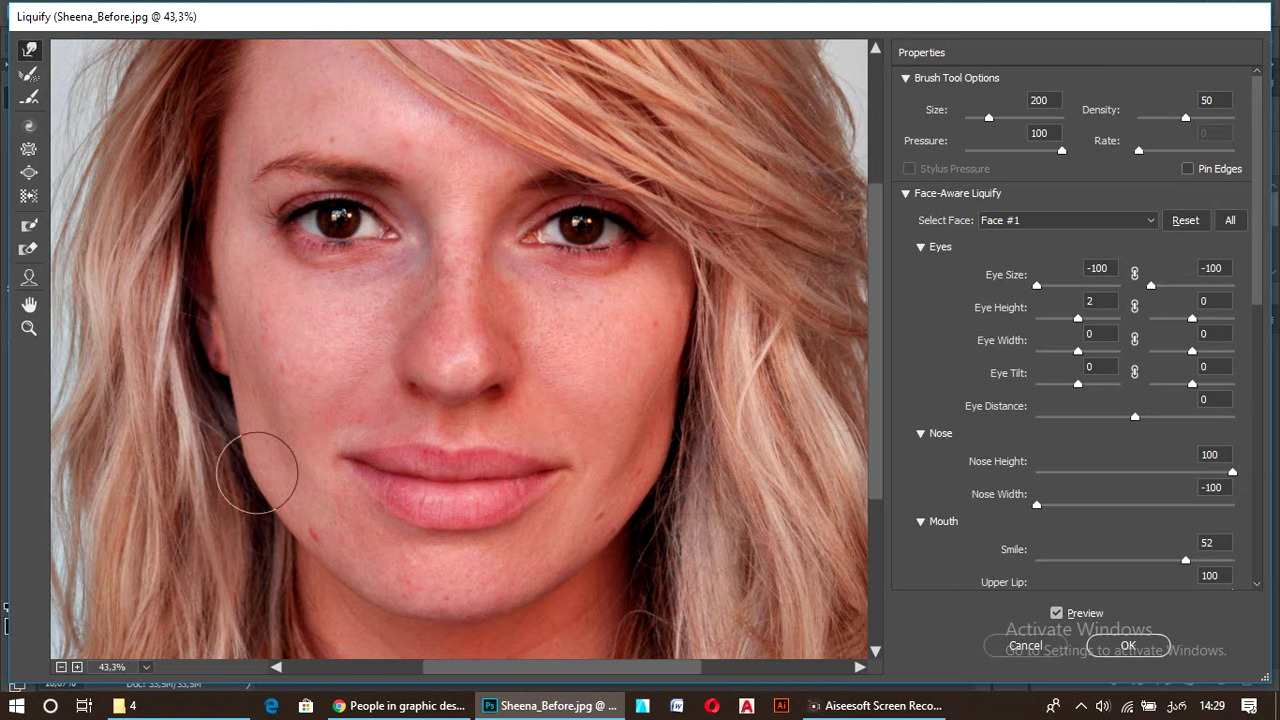
Nudge the face edge beside the image's left eye with the Forward Warp brush at size 700
{"action": "scroll", "coordinate": [450, 378], "scroll_direction": "down", "scroll_amount": 2}
{"action": "scroll", "coordinate": [455, 382], "scroll_direction": "down", "scroll_amount": 4}
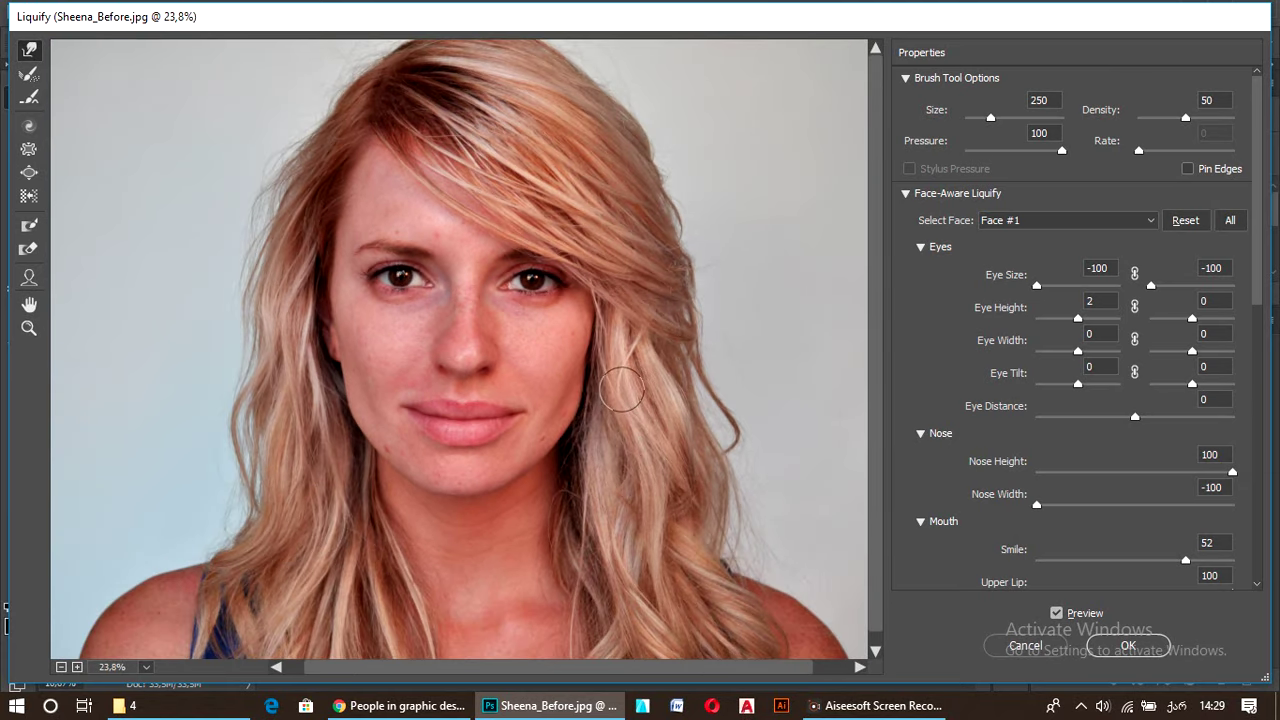
{"action": "key", "text": "bracketright"}
{"action": "key", "text": "bracketright"}
{"action": "key", "text": "bracketright"}
{"action": "key", "text": "bracketright"}
{"action": "key", "text": "bracketright"}
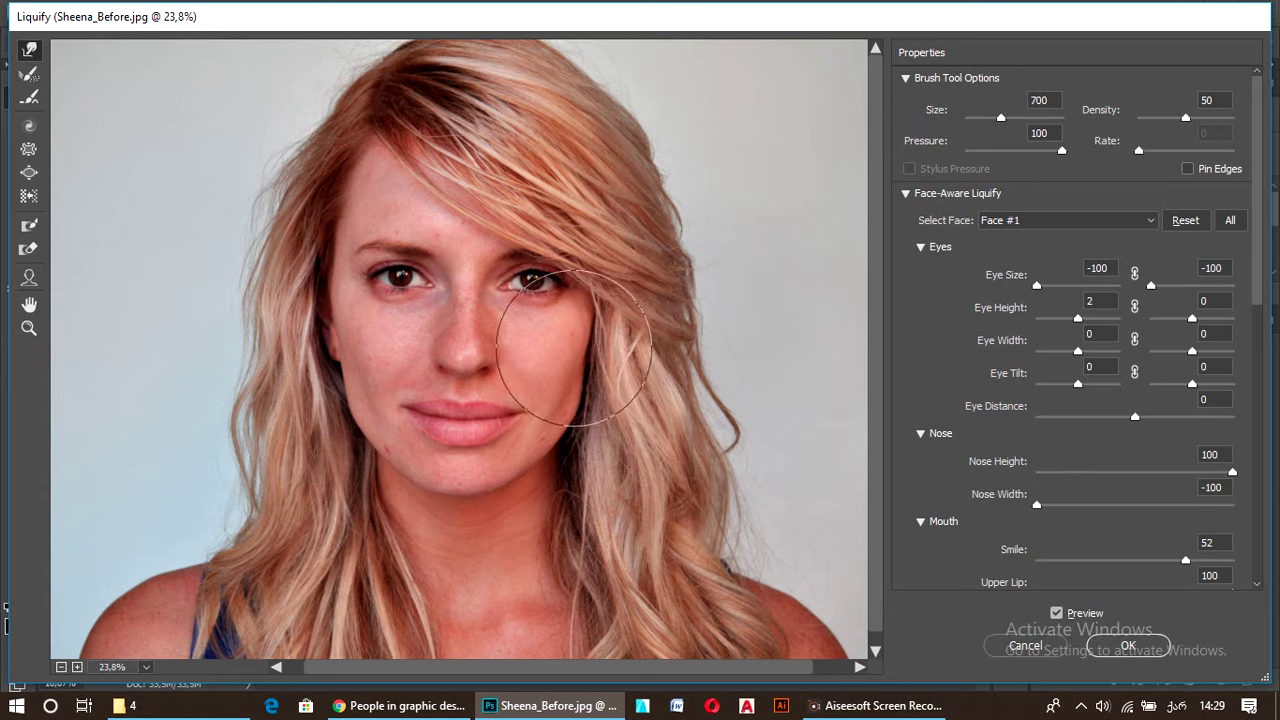
{"action": "left_click", "coordinate": [337, 289]}
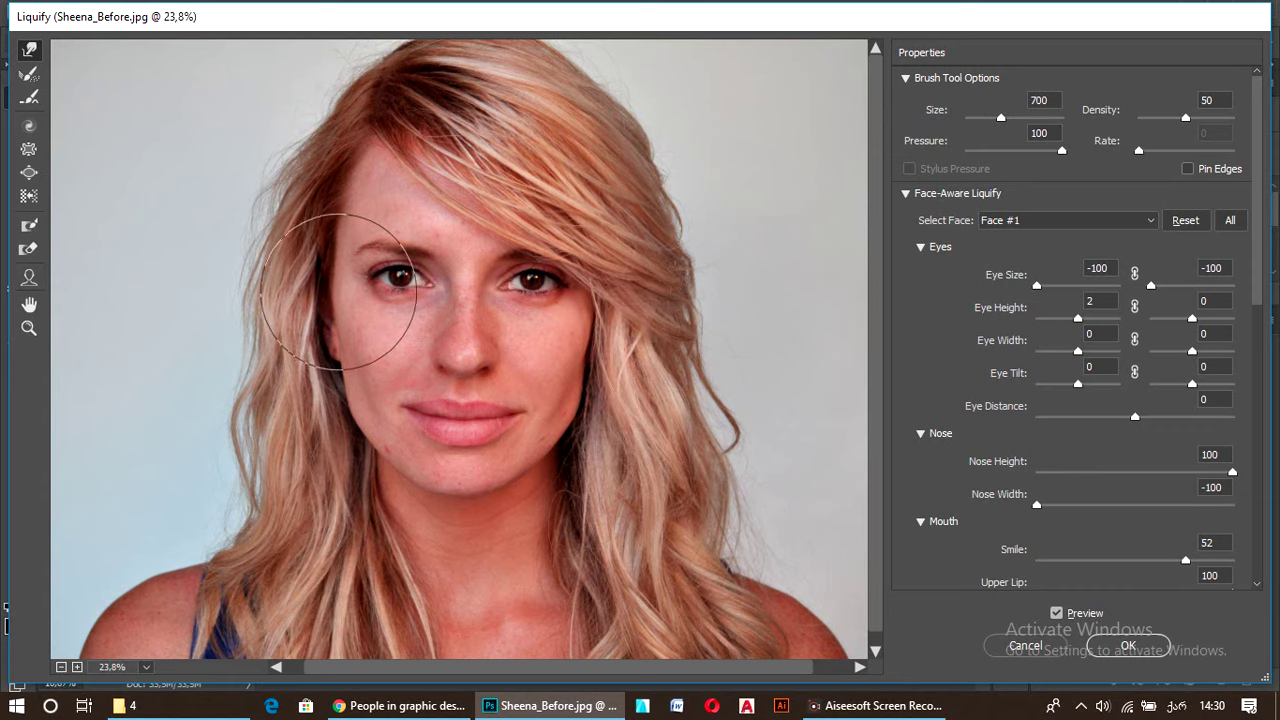
Touch up the temple and cheek edge on the image's left side with the Forward Warp brush at size 500
{"action": "key", "text": "ctrl+space"}
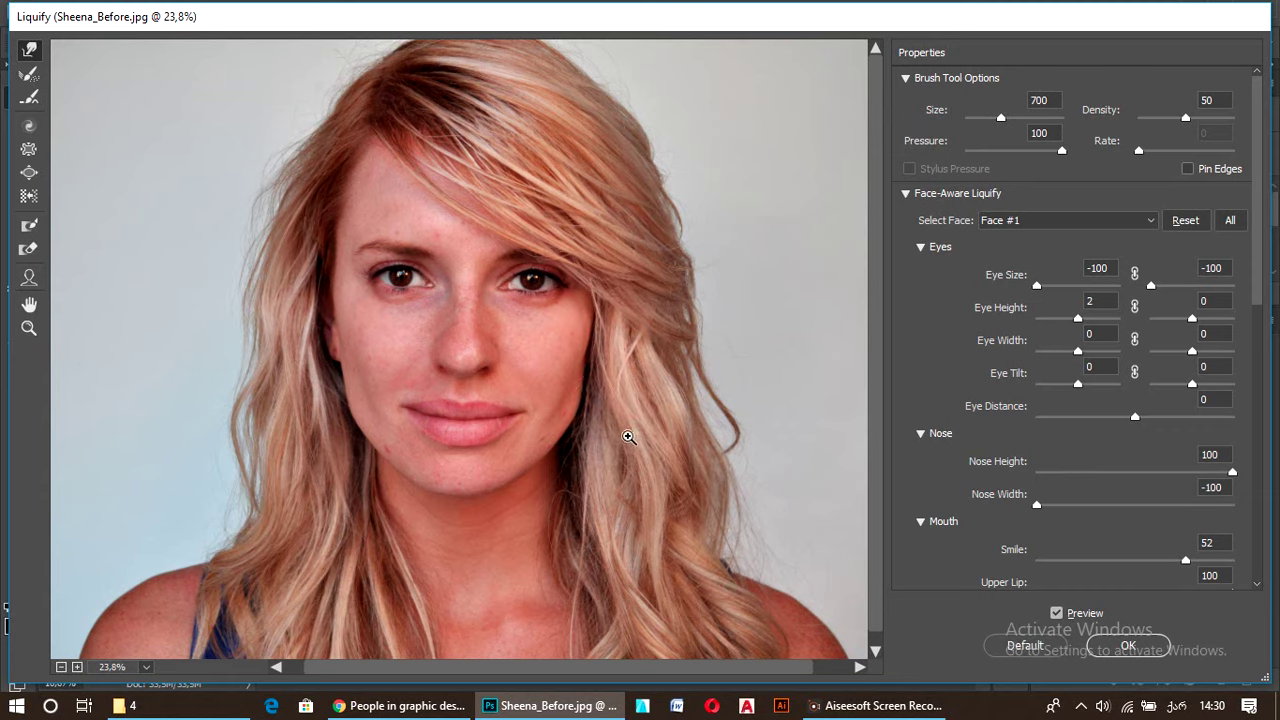
{"action": "key", "text": "bracketleft"}
{"action": "key", "text": "bracketleft"}
{"action": "key", "text": "bracketleft"}
{"action": "key", "text": "bracketleft"}
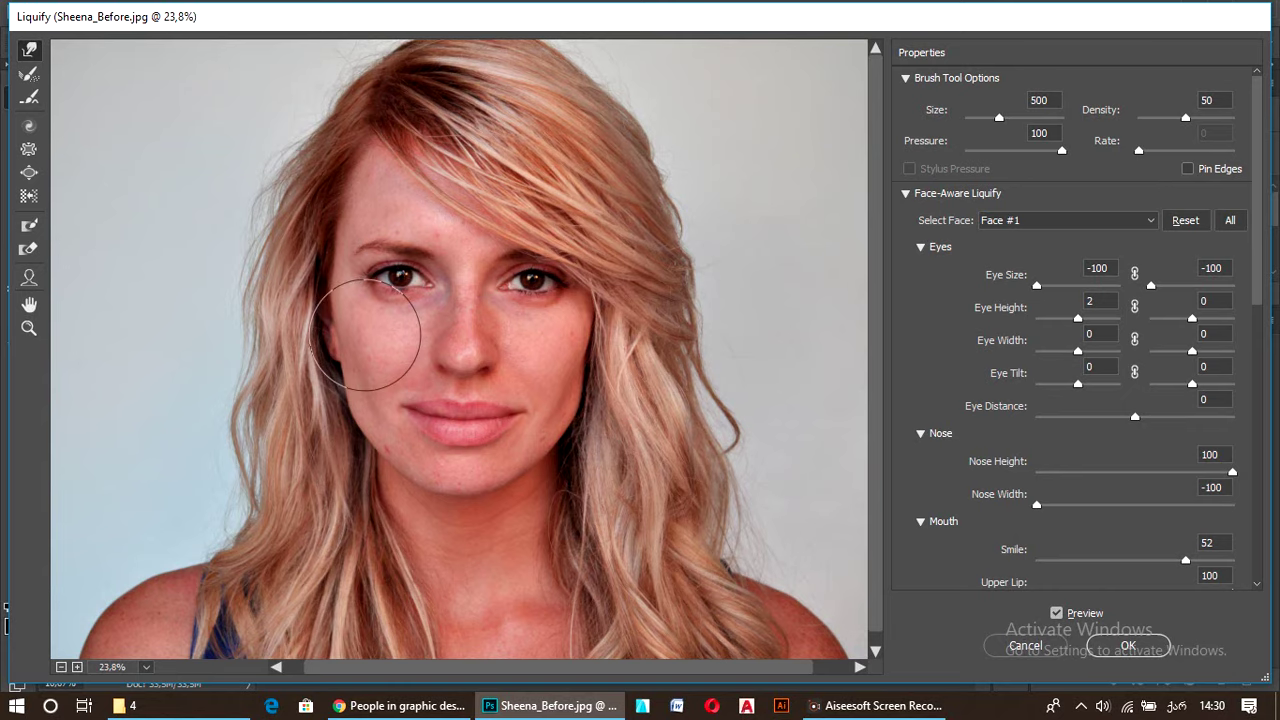
{"action": "left_click", "coordinate": [334, 294]}
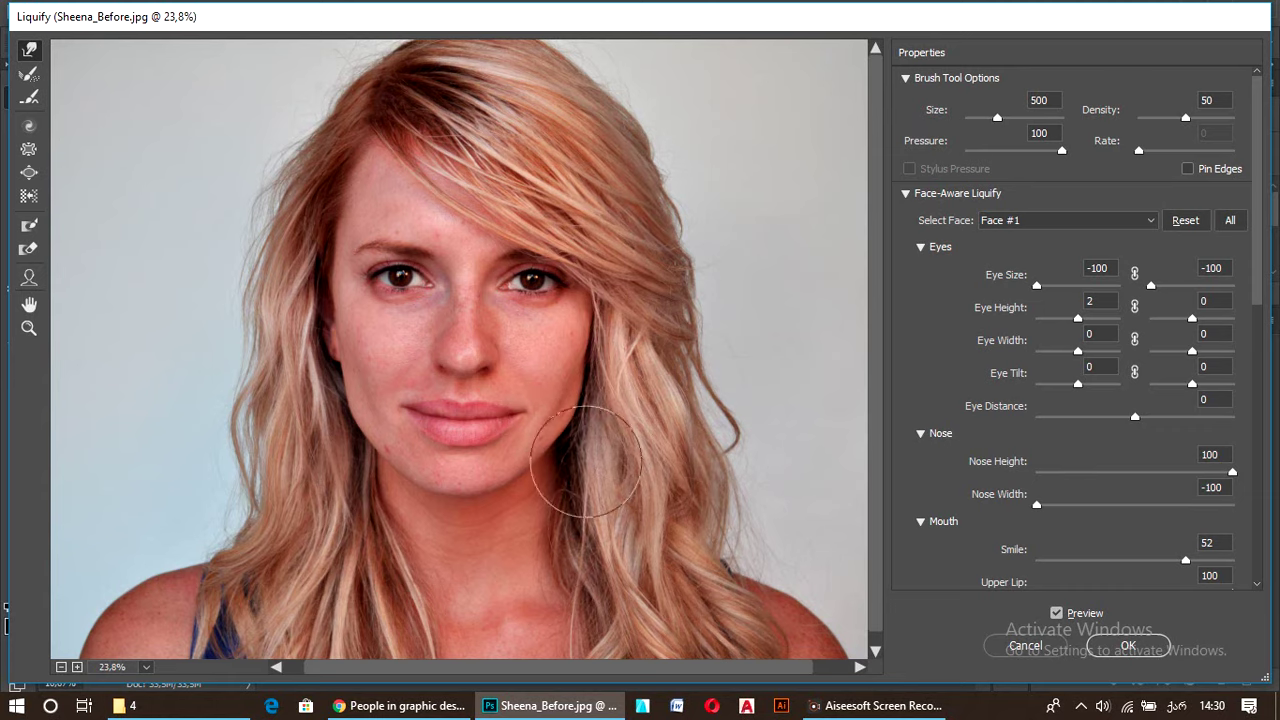
{"action": "key", "text": "bracketright"}
{"action": "key", "text": "bracketright"}
Try the Pucker tool on the tip of the nose at brush size 300 and undo it
{"action": "left_click", "coordinate": [30, 150]}
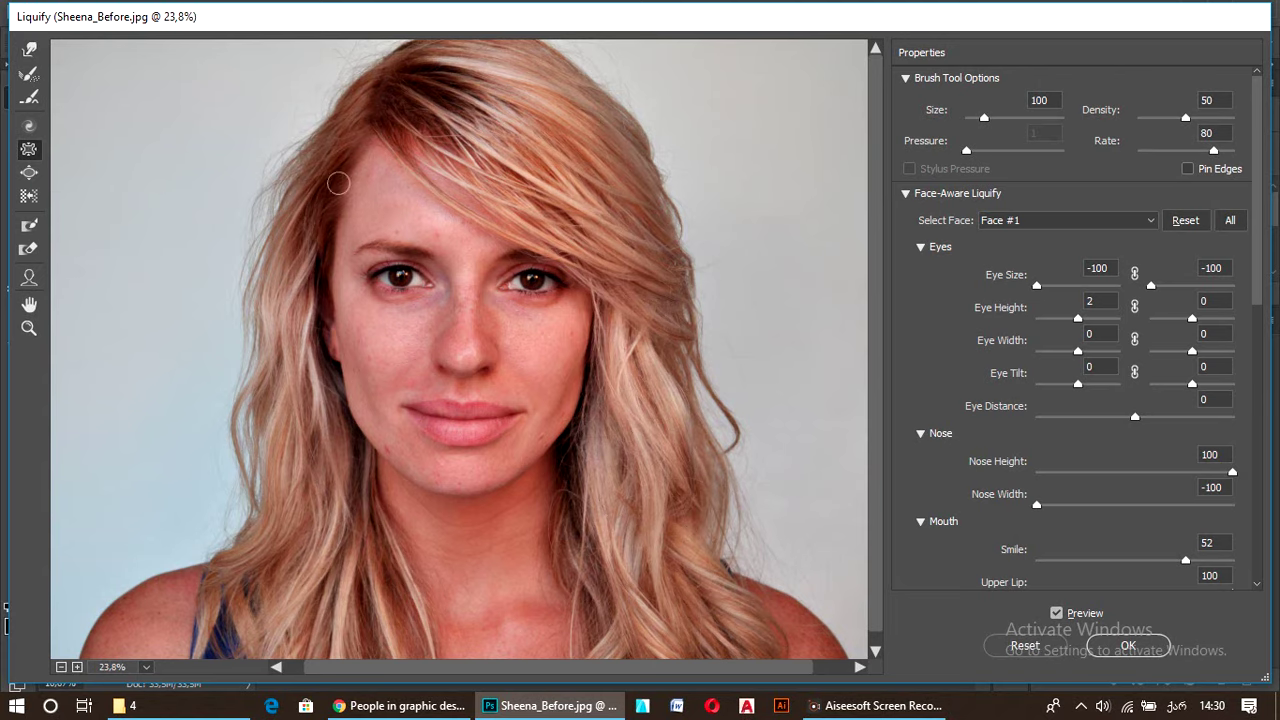
{"action": "scroll", "coordinate": [28, 160], "scroll_direction": "up", "scroll_amount": 1}
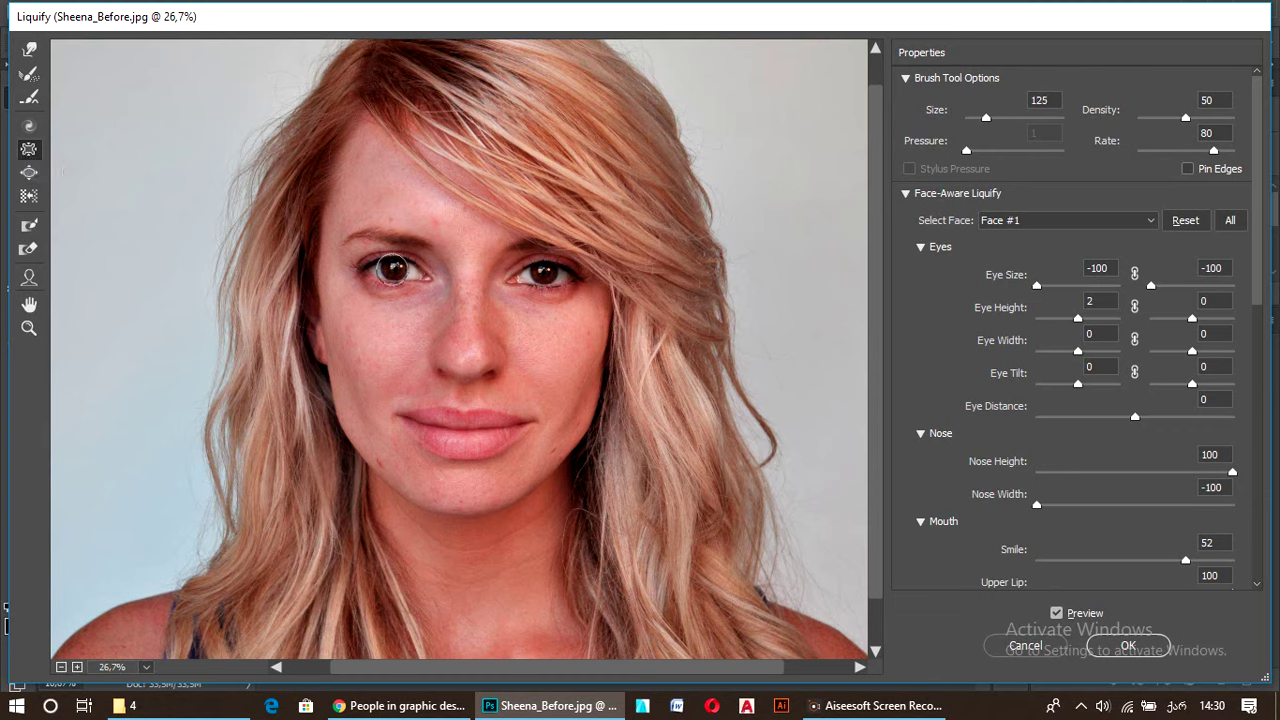
{"action": "key", "text": "bracketright"}
{"action": "key", "text": "bracketright"}
{"action": "key", "text": "bracketright"}
{"action": "key", "text": "bracketright"}
{"action": "key", "text": "bracketright"}
{"action": "key", "text": "bracketright"}
{"action": "key", "text": "bracketright"}
{"action": "key", "text": "bracketright"}
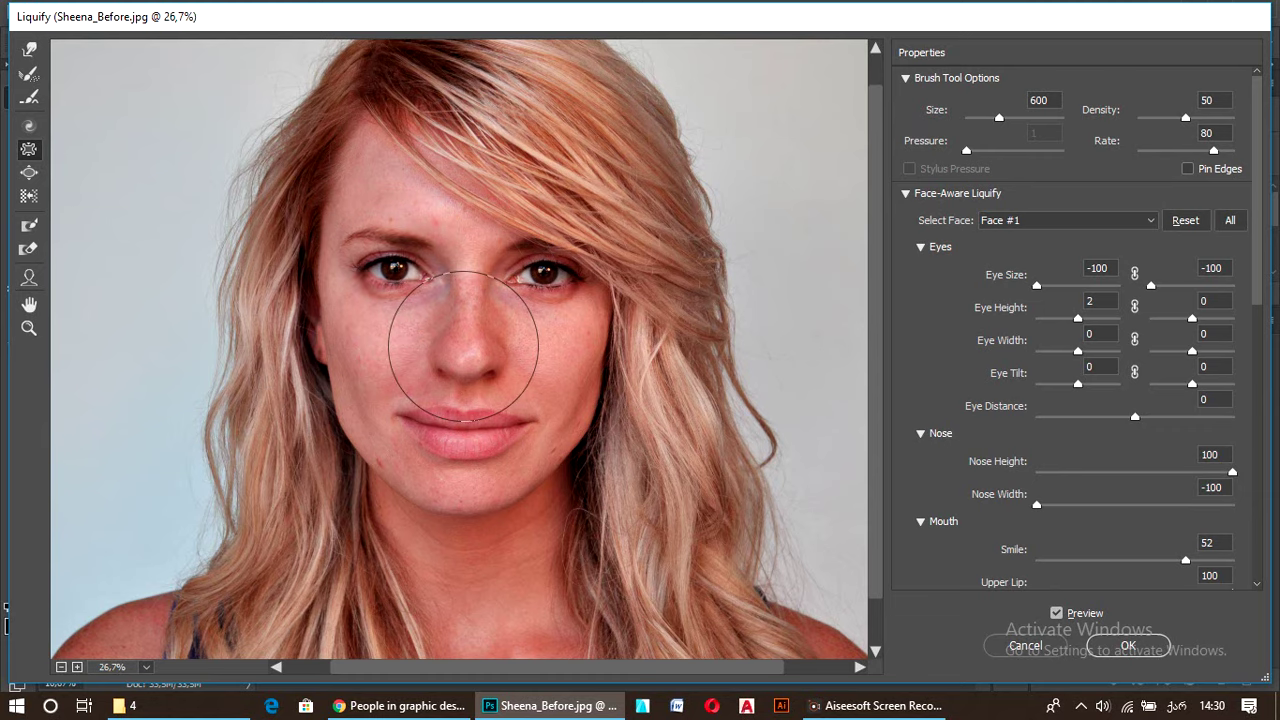
{"action": "key", "text": "bracketleft"}
{"action": "key", "text": "bracketleft"}
{"action": "key", "text": "bracketleft"}
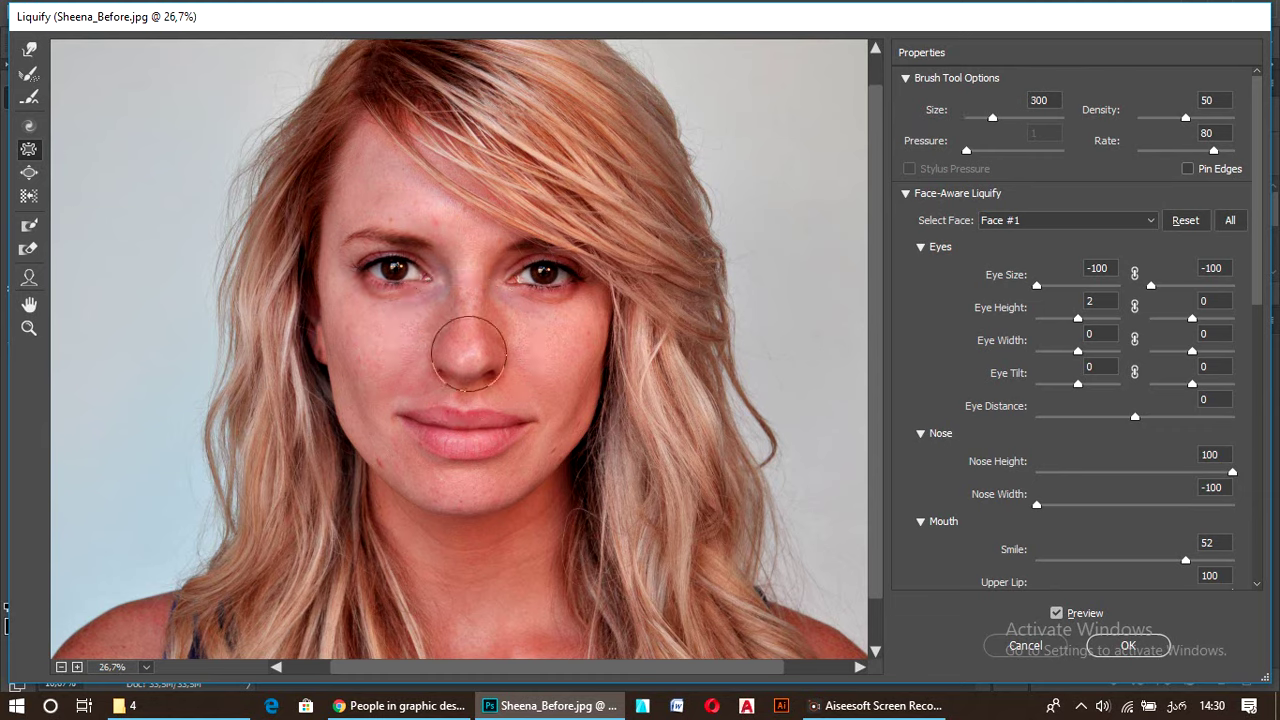
{"action": "left_click_drag", "start_coordinate": [469, 352], "coordinate": [459, 358]}
{"action": "key", "text": "bracketleft"}
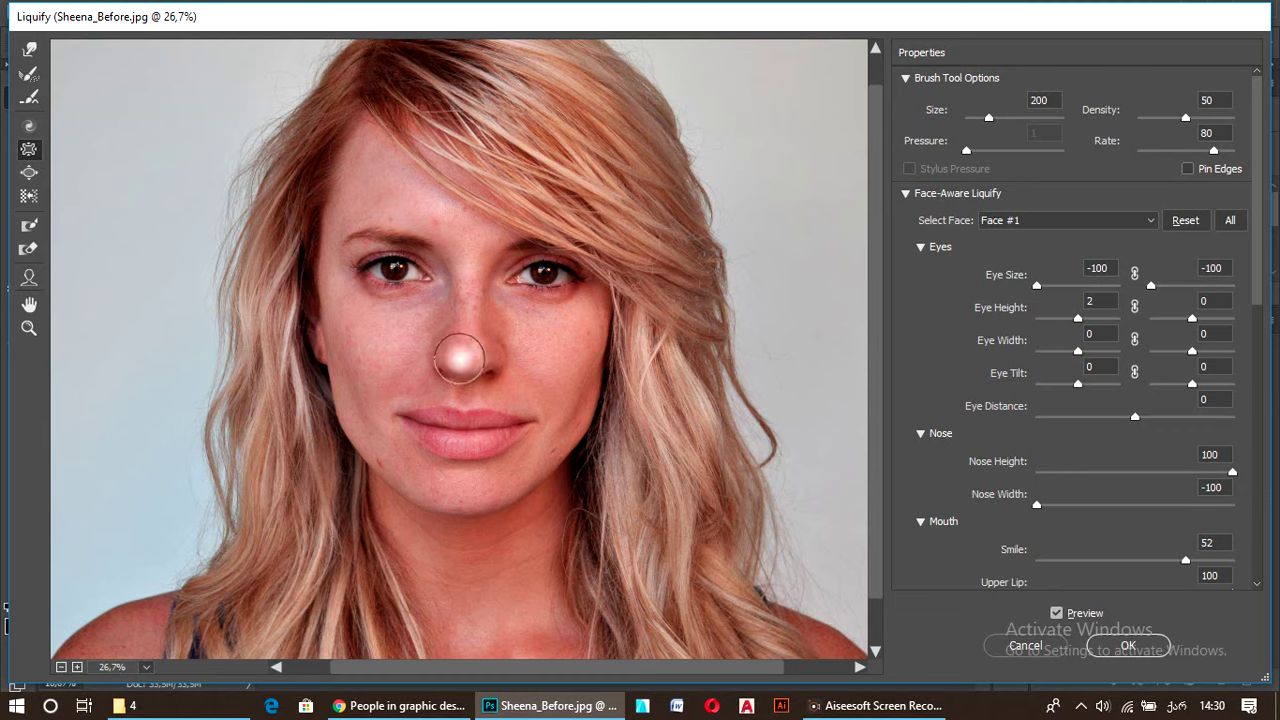
{"action": "key", "text": "ctrl+z"}
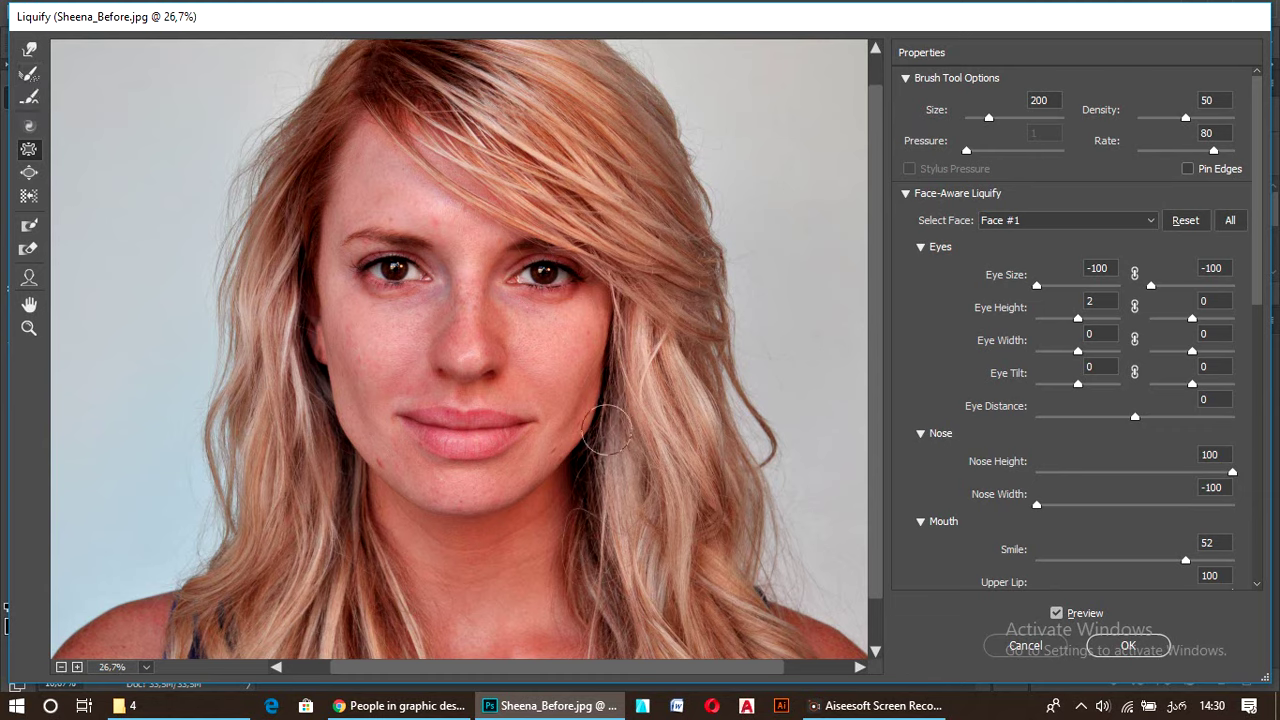
Apply the Pucker tool at brush size 200 to the lower lip, the cheek edge and the nose tip
{"action": "left_click", "coordinate": [487, 450]}
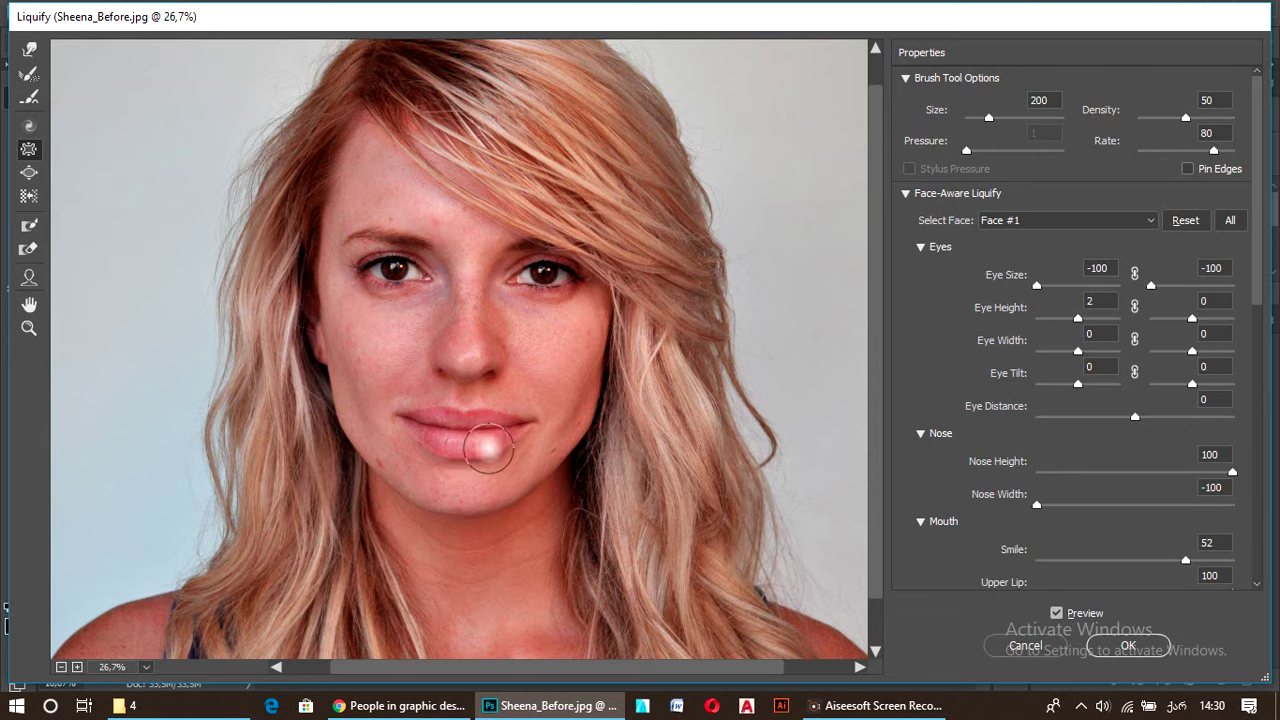
{"action": "left_click", "coordinate": [334, 410]}
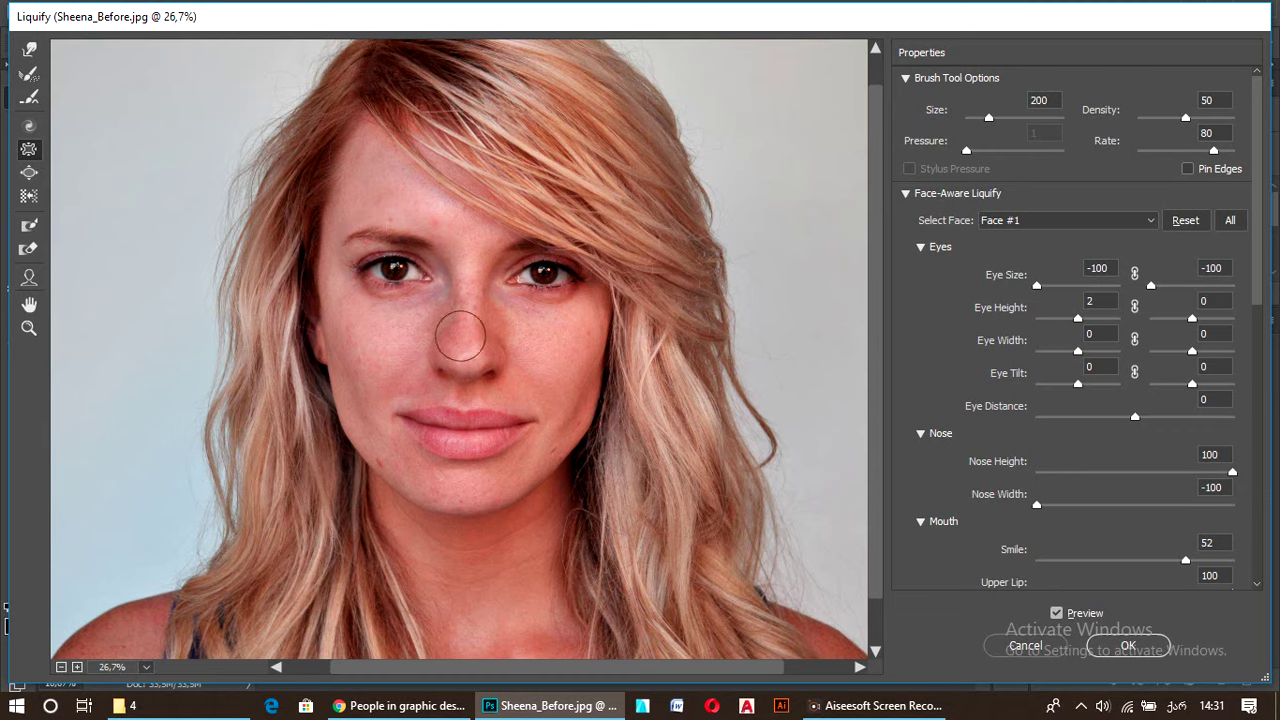
{"action": "left_click", "coordinate": [457, 357]}
Apply the Bloat tool to both eyes with a brush size of 600
{"action": "left_click", "coordinate": [29, 172]}
{"action": "key", "text": "bracketright"}
{"action": "key", "text": "bracketright"}
{"action": "key", "text": "bracketright"}
{"action": "key", "text": "bracketright"}
{"action": "key", "text": "bracketright"}
{"action": "key", "text": "bracketright"}
{"action": "key", "text": "bracketright"}
{"action": "key", "text": "bracketright"}
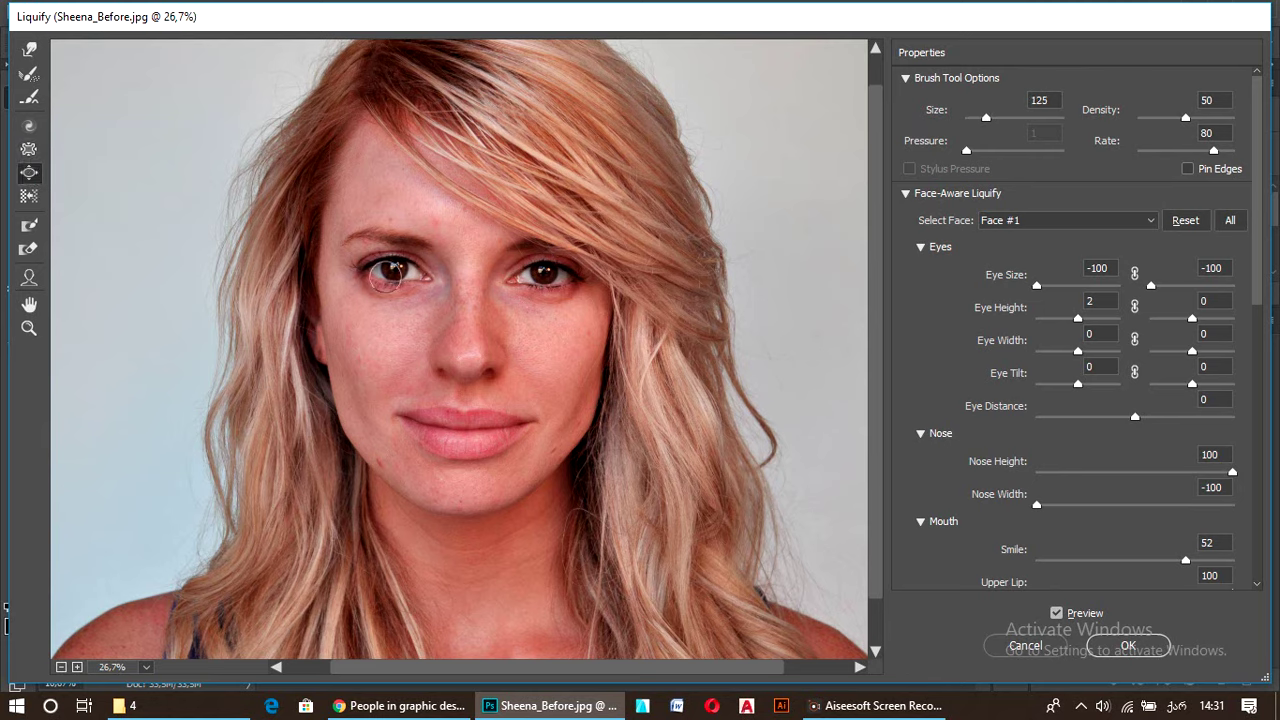
{"action": "left_click", "coordinate": [389, 269]}
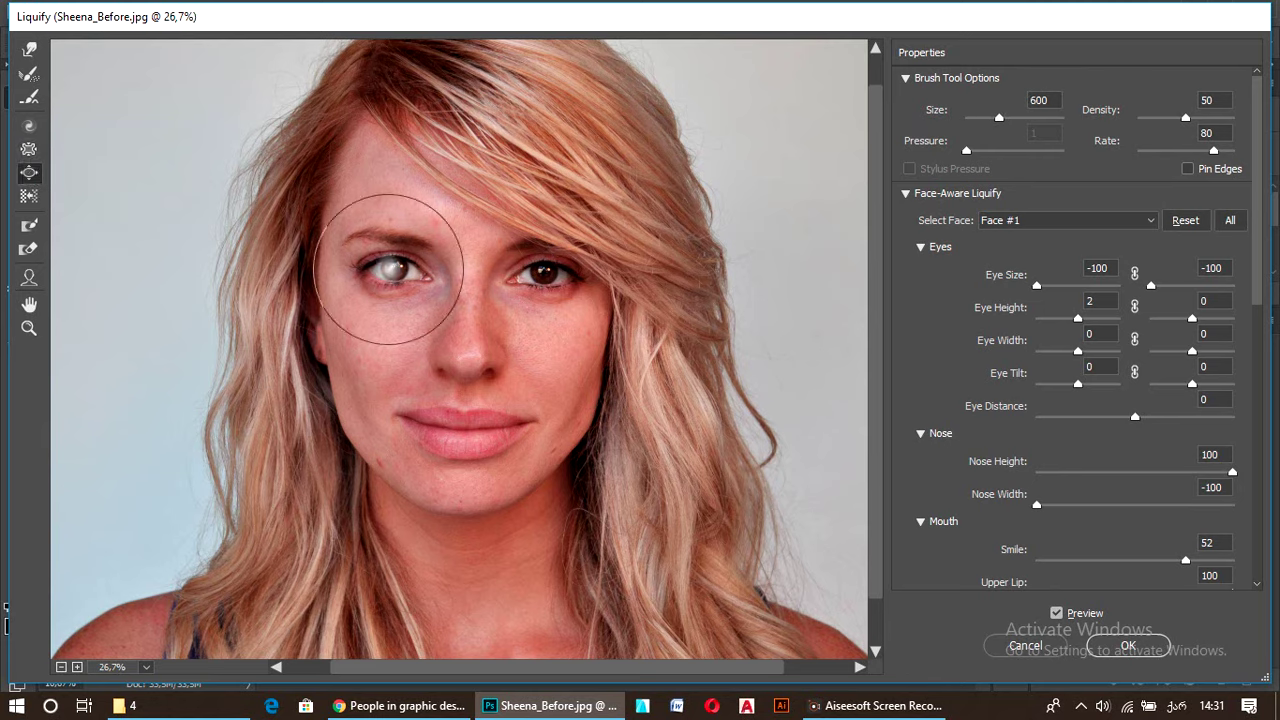
{"action": "left_click", "coordinate": [541, 270]}
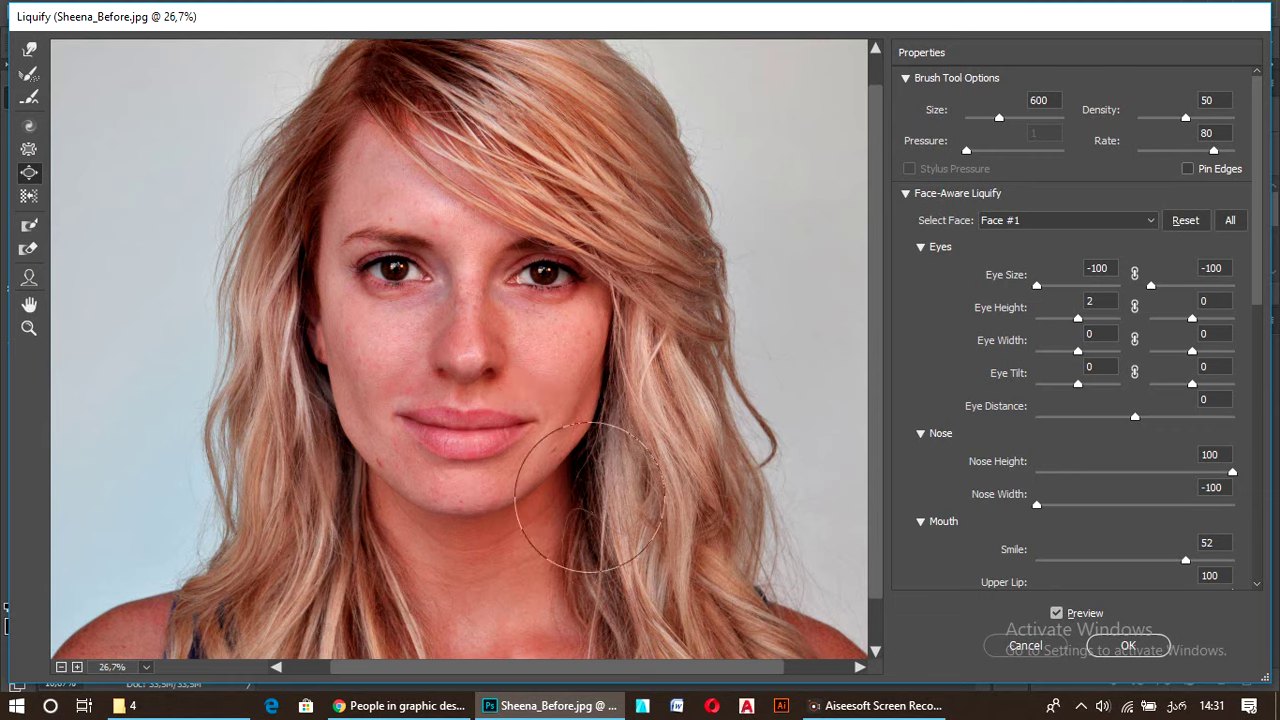
Touch up the outline of the hair with the Forward Warp tool at brush size 500 and apply the Liquify filter
{"action": "left_click", "coordinate": [33, 55]}
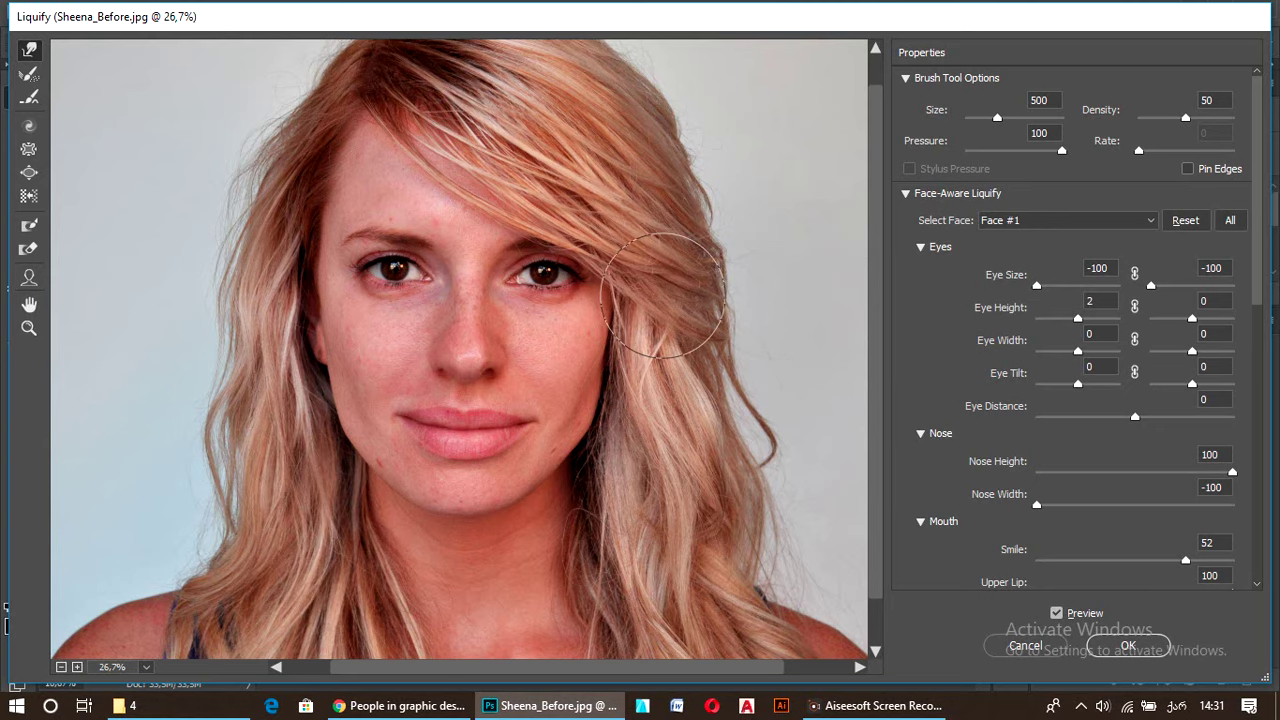
{"action": "scroll", "coordinate": [586, 420], "scroll_direction": "down", "scroll_amount": 2}
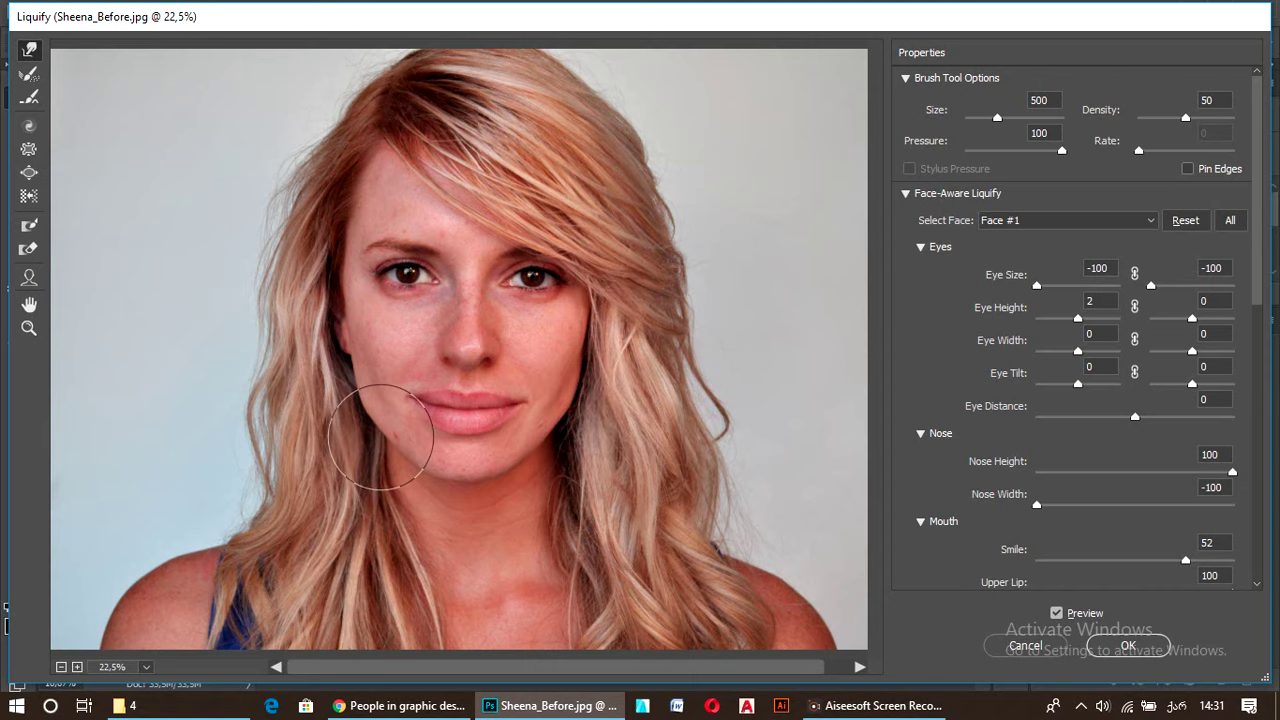
{"action": "scroll", "coordinate": [665, 290], "scroll_direction": "down", "scroll_amount": 1}
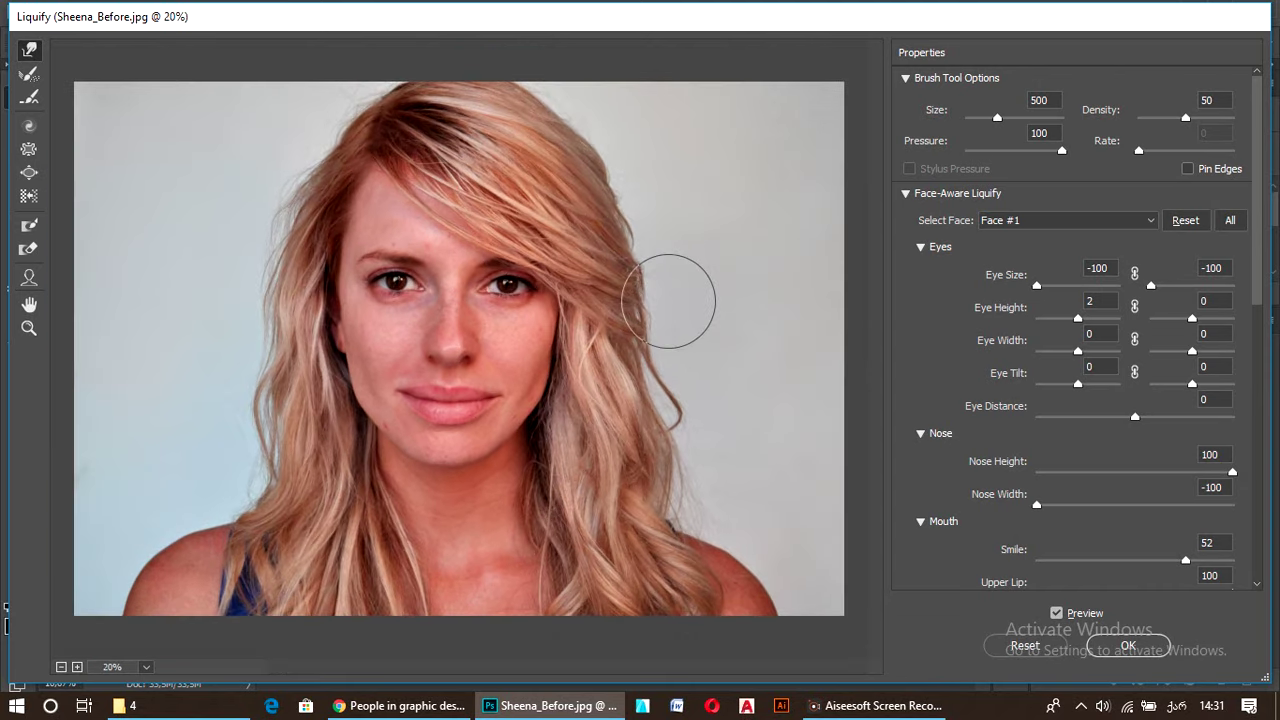
{"action": "left_click_drag", "start_coordinate": [551, 100], "coordinate": [536, 103]}
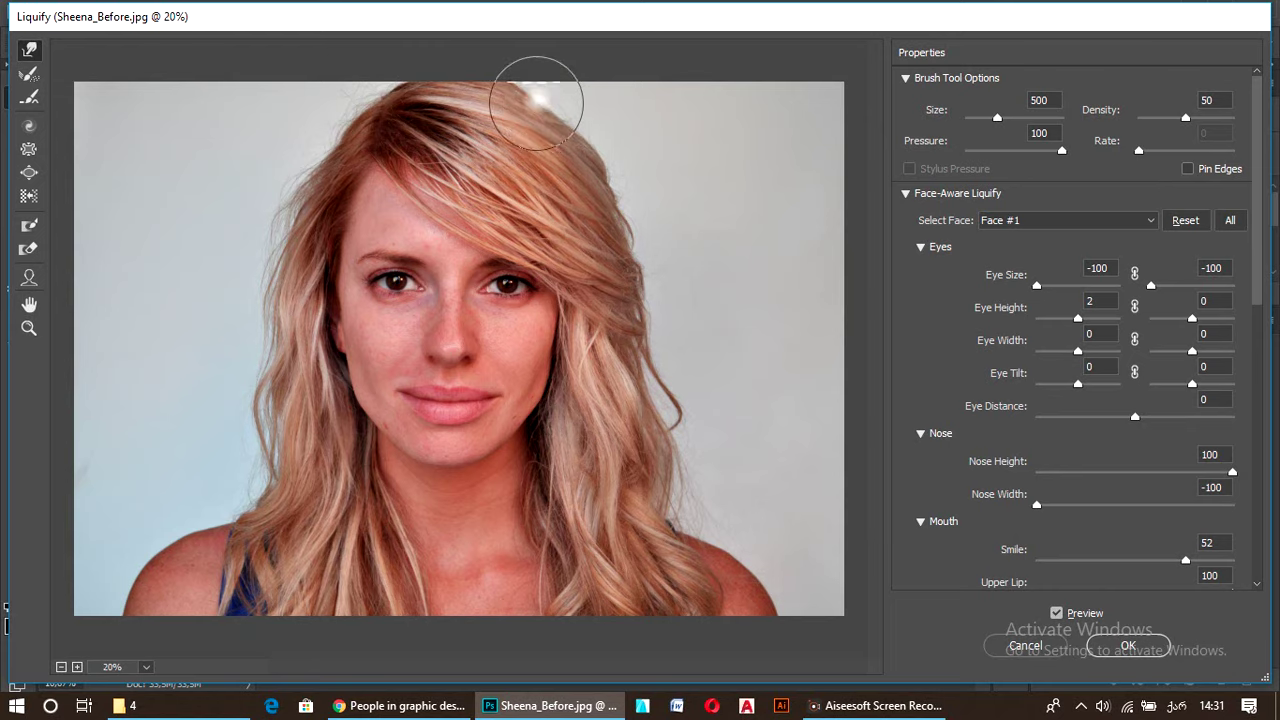
{"action": "key", "text": "ctrl+z"}
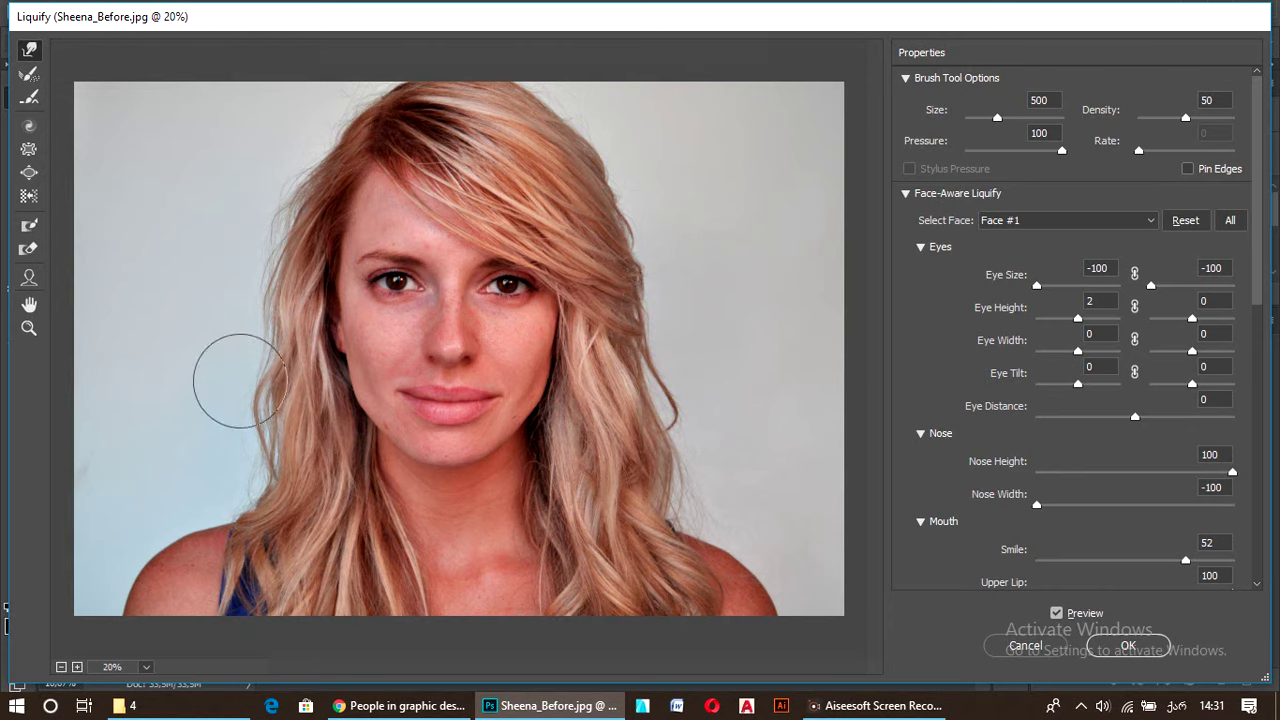
{"action": "left_click_drag", "start_coordinate": [243, 414], "coordinate": [233, 533]}
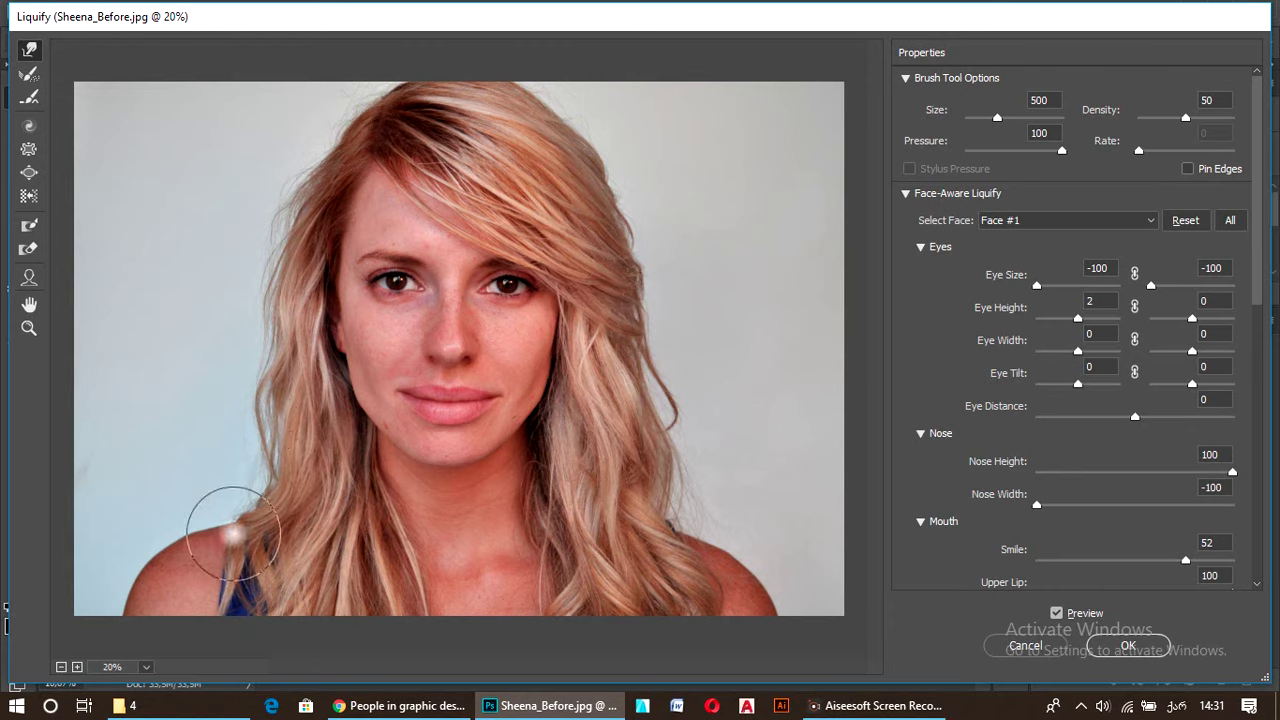
{"action": "key", "text": "ctrl+z"}
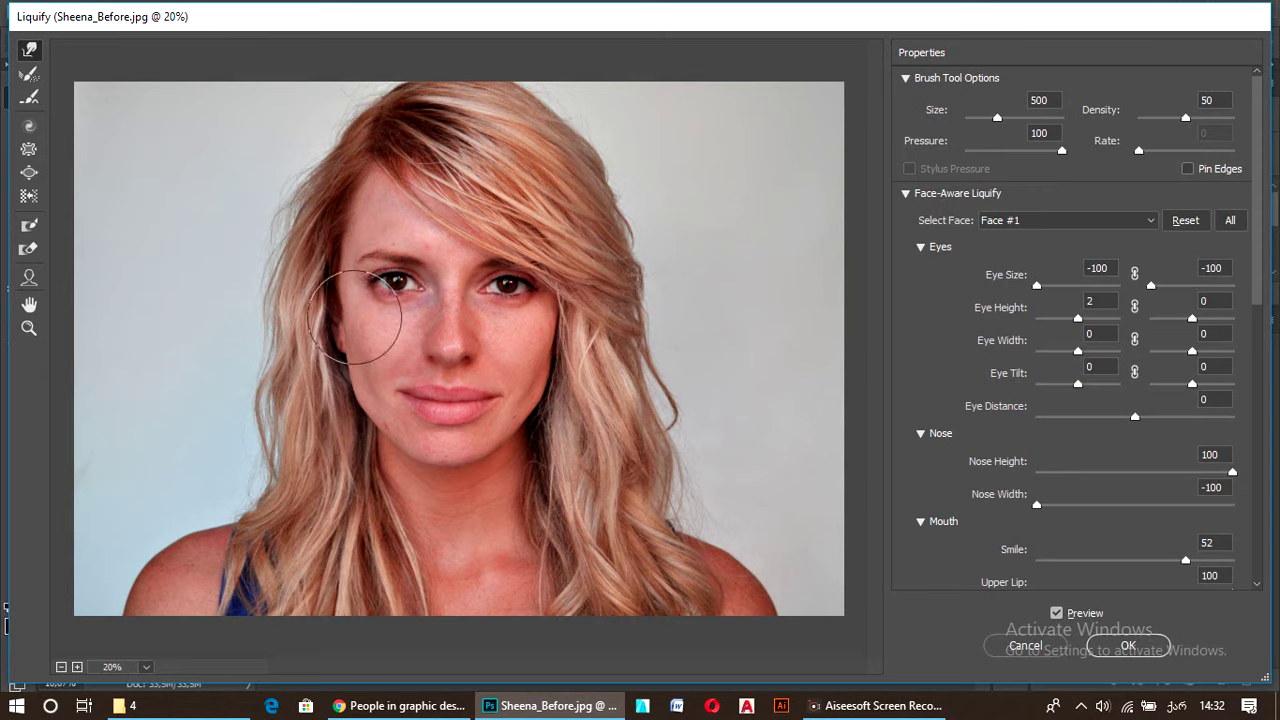
{"action": "key", "text": "ctrl+space"}
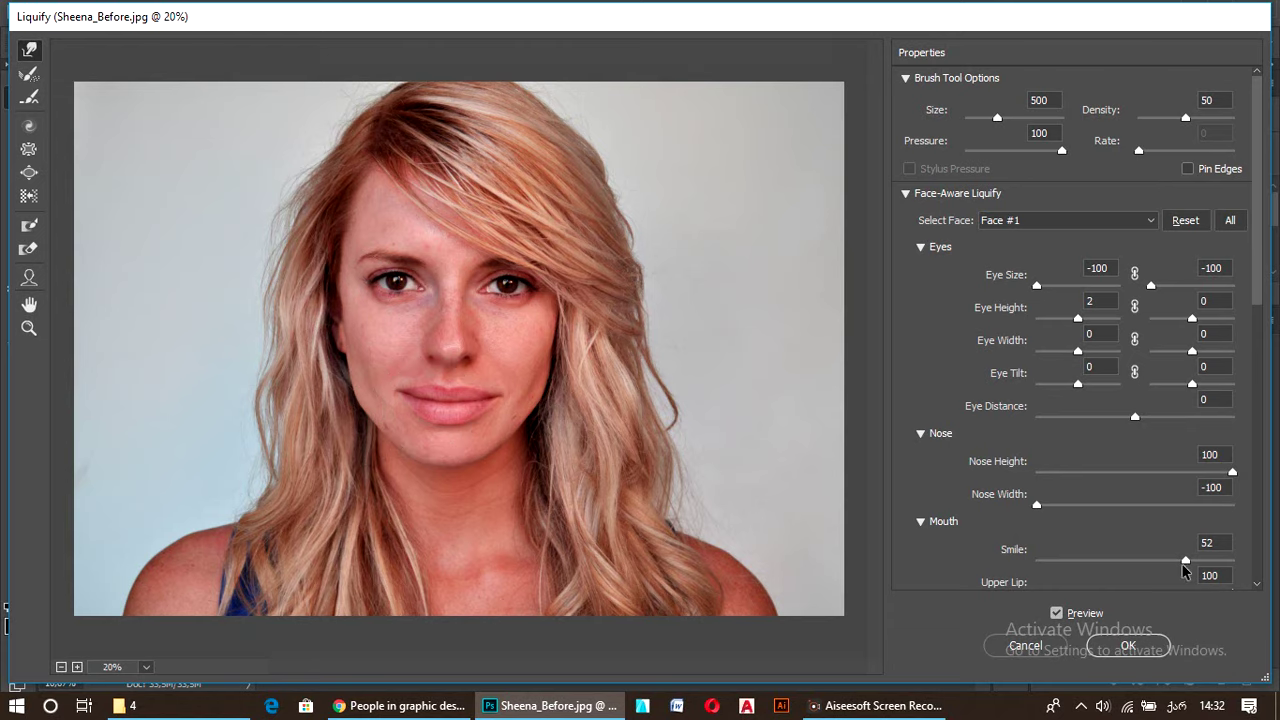
{"action": "left_click", "coordinate": [1132, 647]}
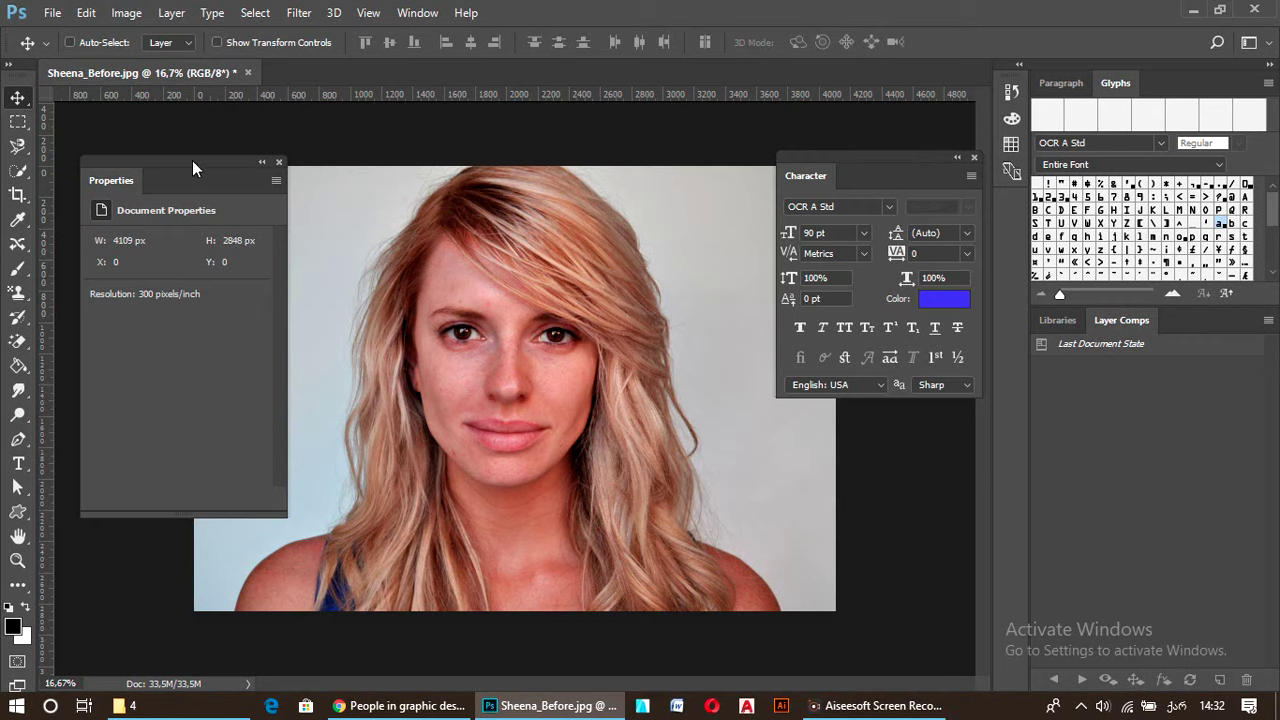
Close the floating Character and Properties panels, and open the Layers panel docked in the collapsed panel column
{"action": "left_click", "coordinate": [973, 158]}
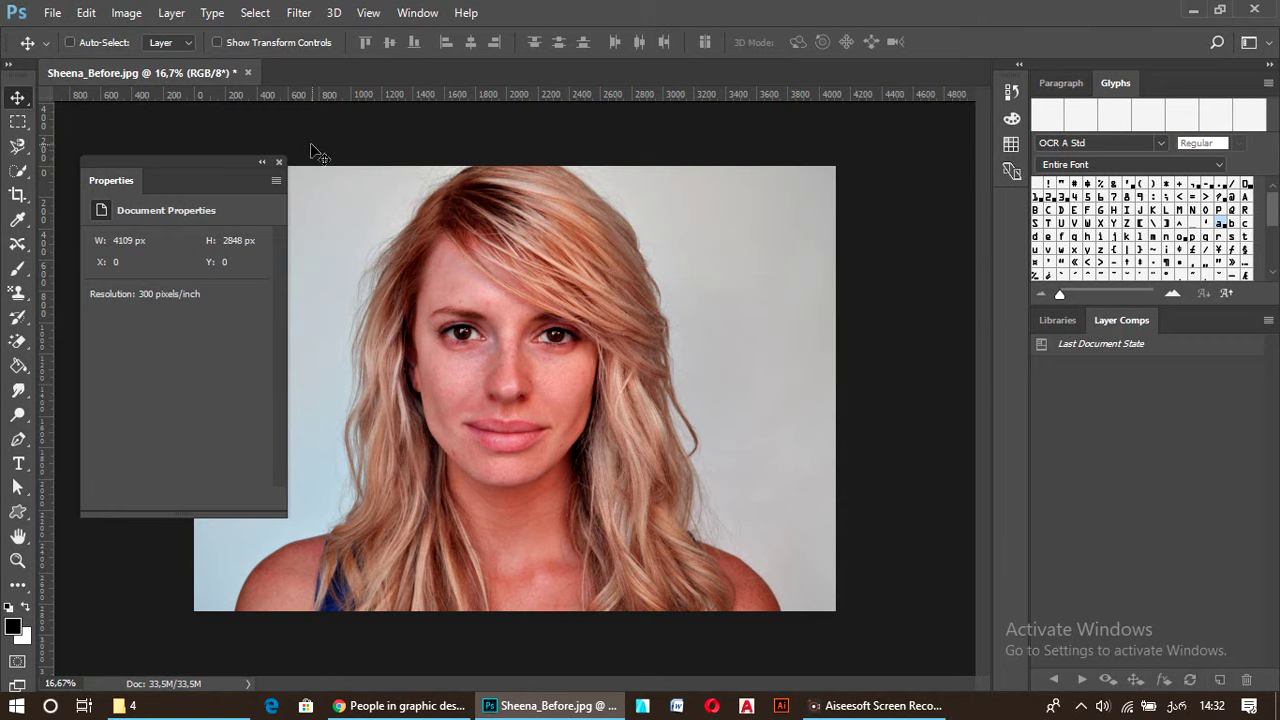
{"action": "left_click", "coordinate": [278, 163]}
{"action": "left_click", "coordinate": [417, 12]}
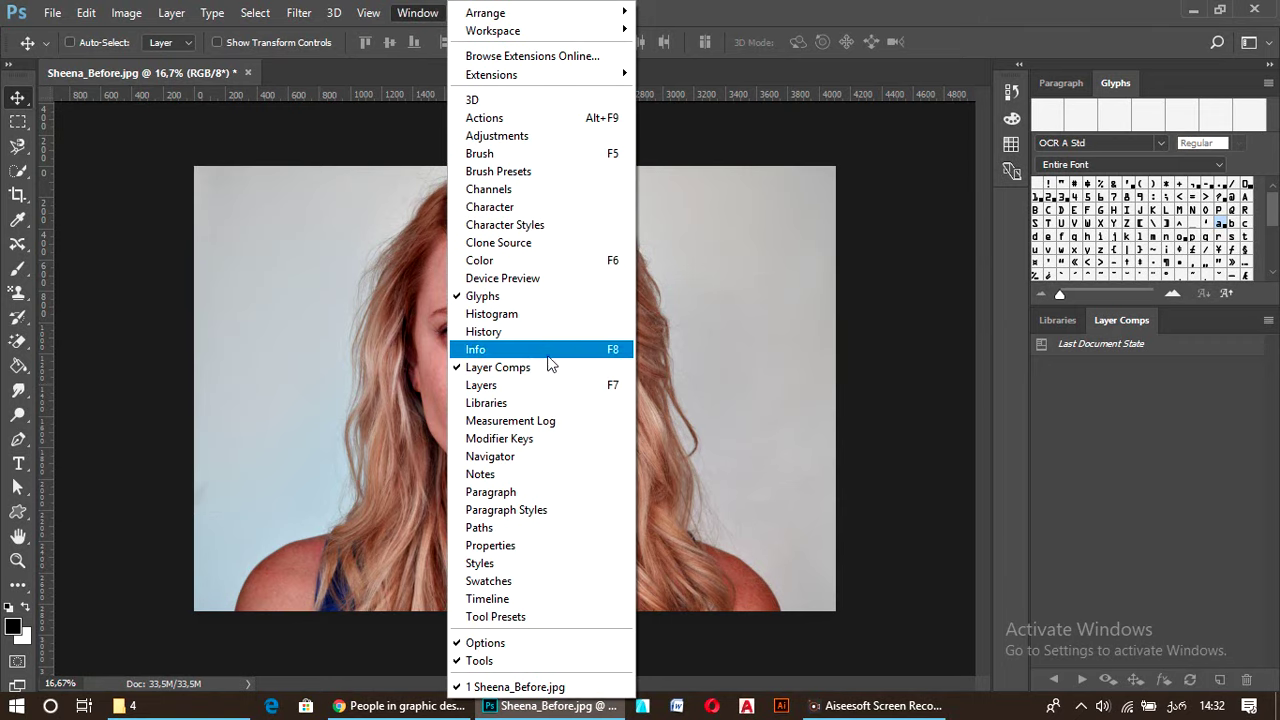
{"action": "left_click", "coordinate": [548, 393]}
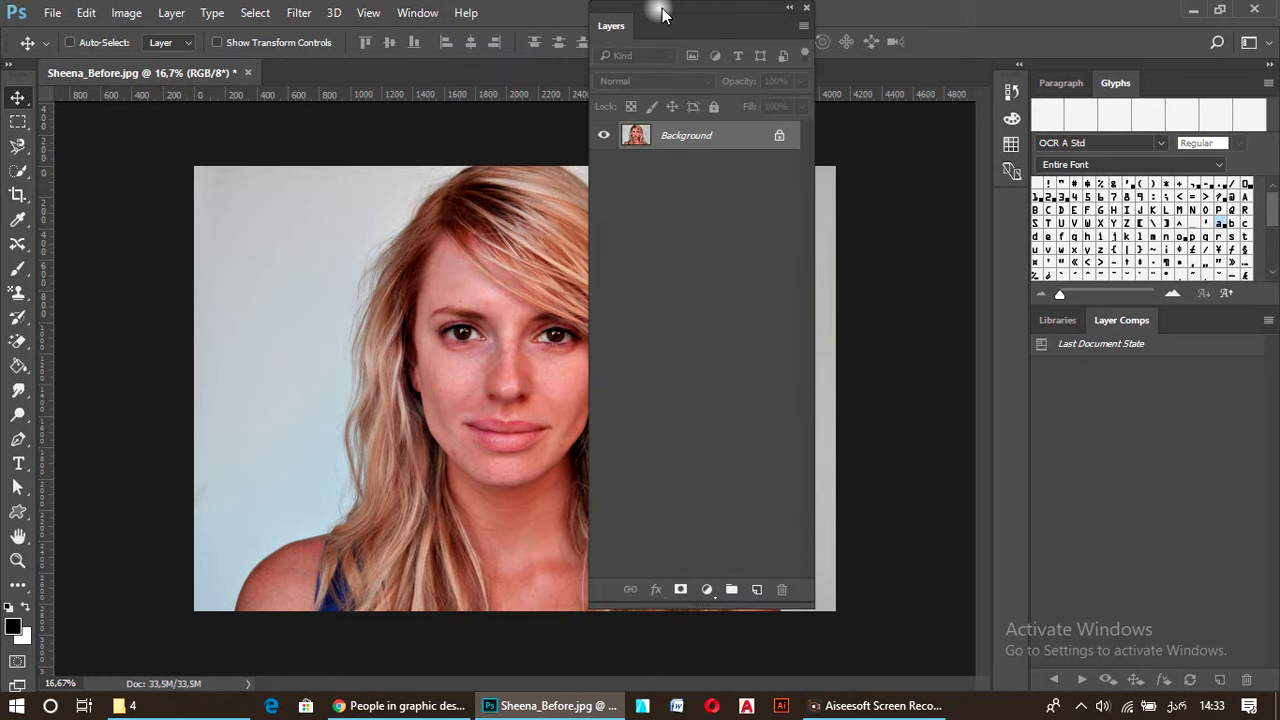
{"action": "left_click_drag", "start_coordinate": [662, 8], "coordinate": [1003, 213]}
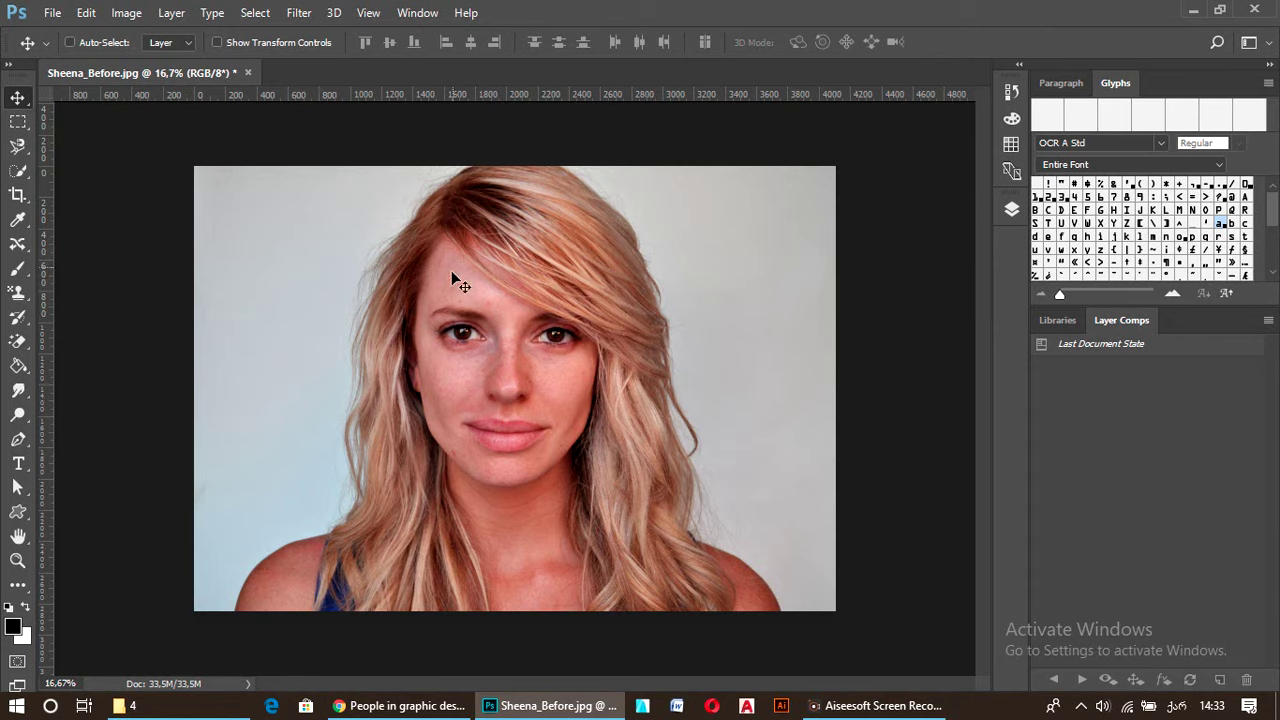
Unlock the Background layer and duplicate it
{"action": "key", "text": "ctrl+plus"}
{"action": "scroll", "coordinate": [490, 384], "scroll_direction": "up", "scroll_amount": 2}
{"action": "left_click", "coordinate": [1012, 209]}
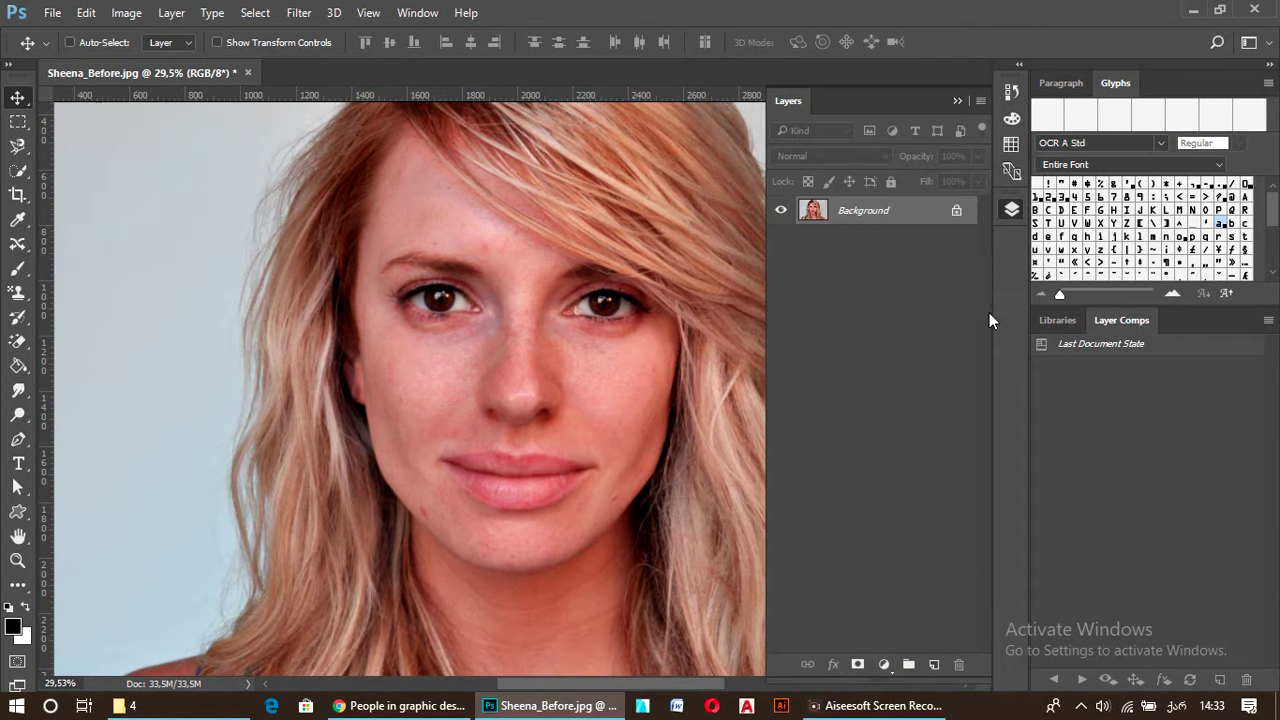
{"action": "left_click", "coordinate": [956, 212]}
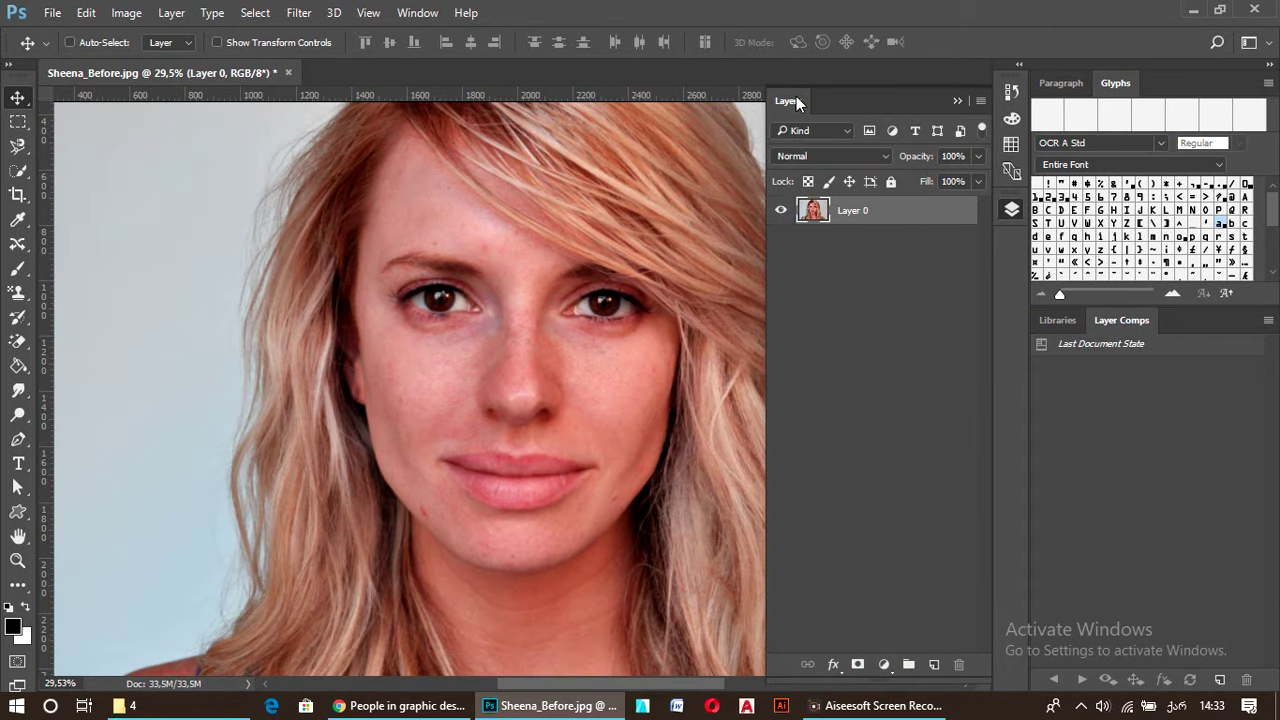
{"action": "left_click_drag", "start_coordinate": [796, 96], "coordinate": [617, 21]}
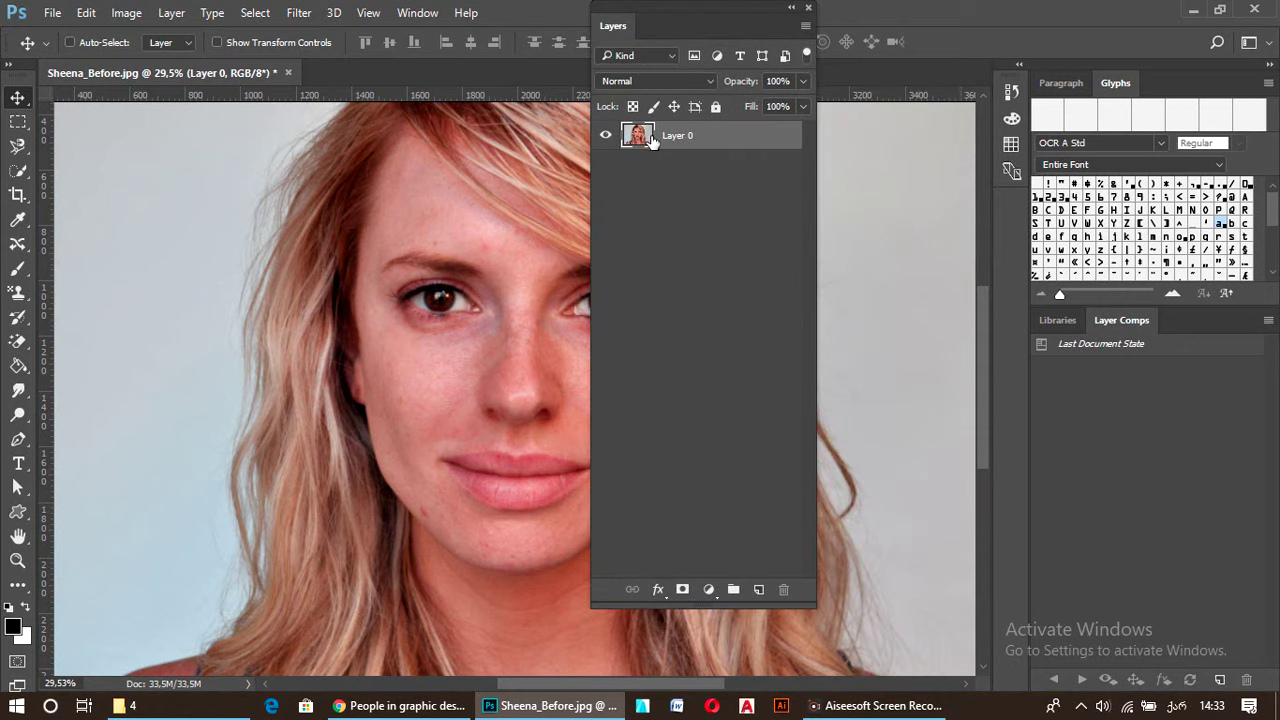
{"action": "left_click_drag", "start_coordinate": [686, 137], "coordinate": [761, 589]}
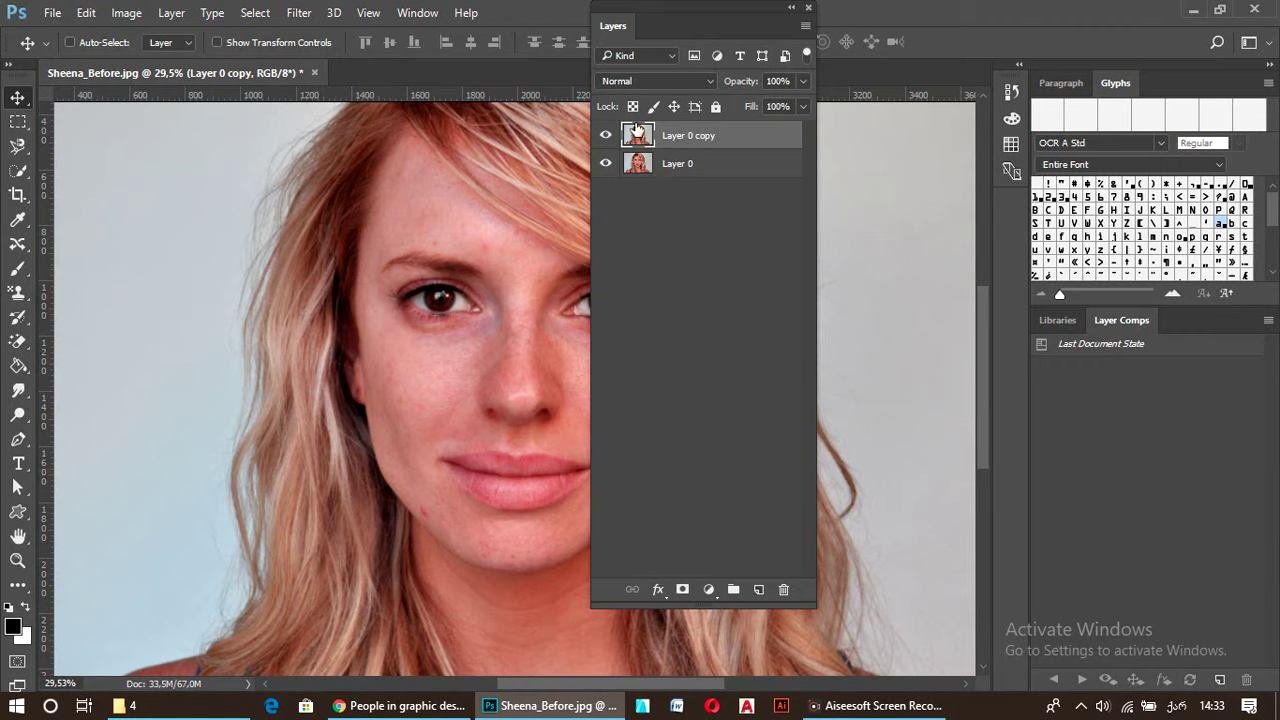
Make a second duplicate of the portrait layer and delete it
{"action": "left_click_drag", "start_coordinate": [683, 156], "coordinate": [759, 591]}
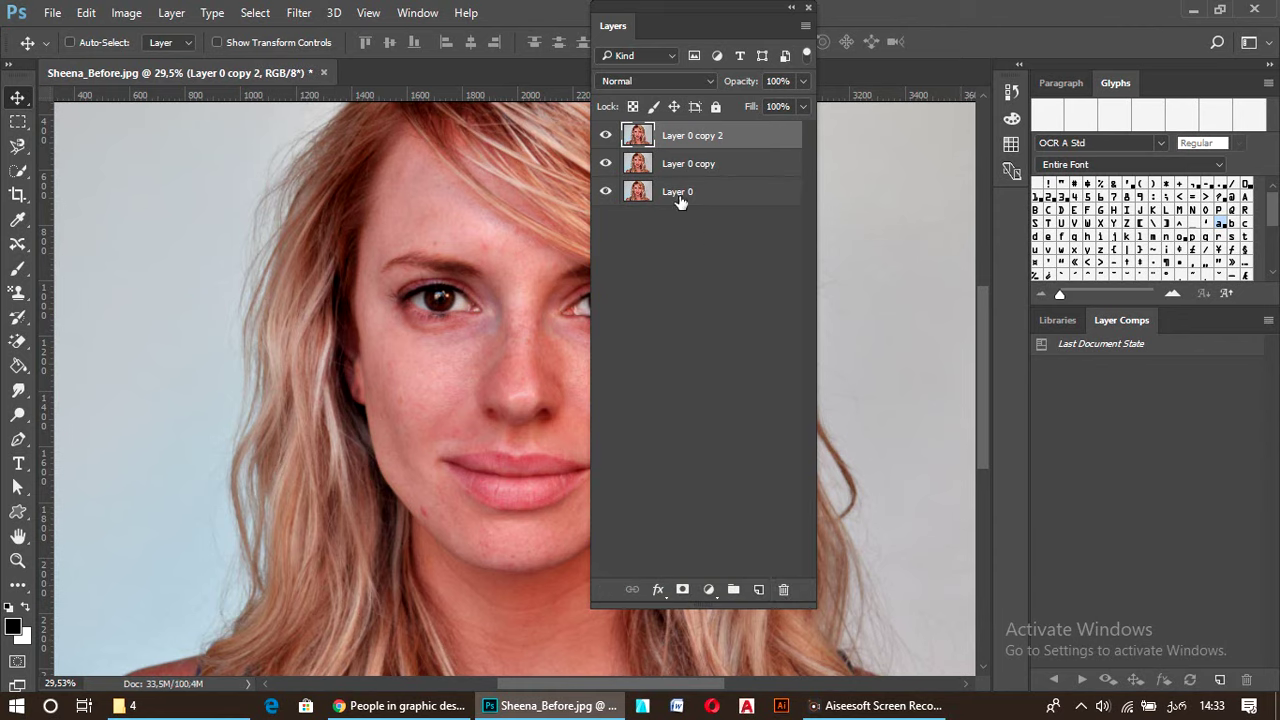
{"action": "left_click", "coordinate": [784, 590]}
{"action": "left_click", "coordinate": [486, 267]}
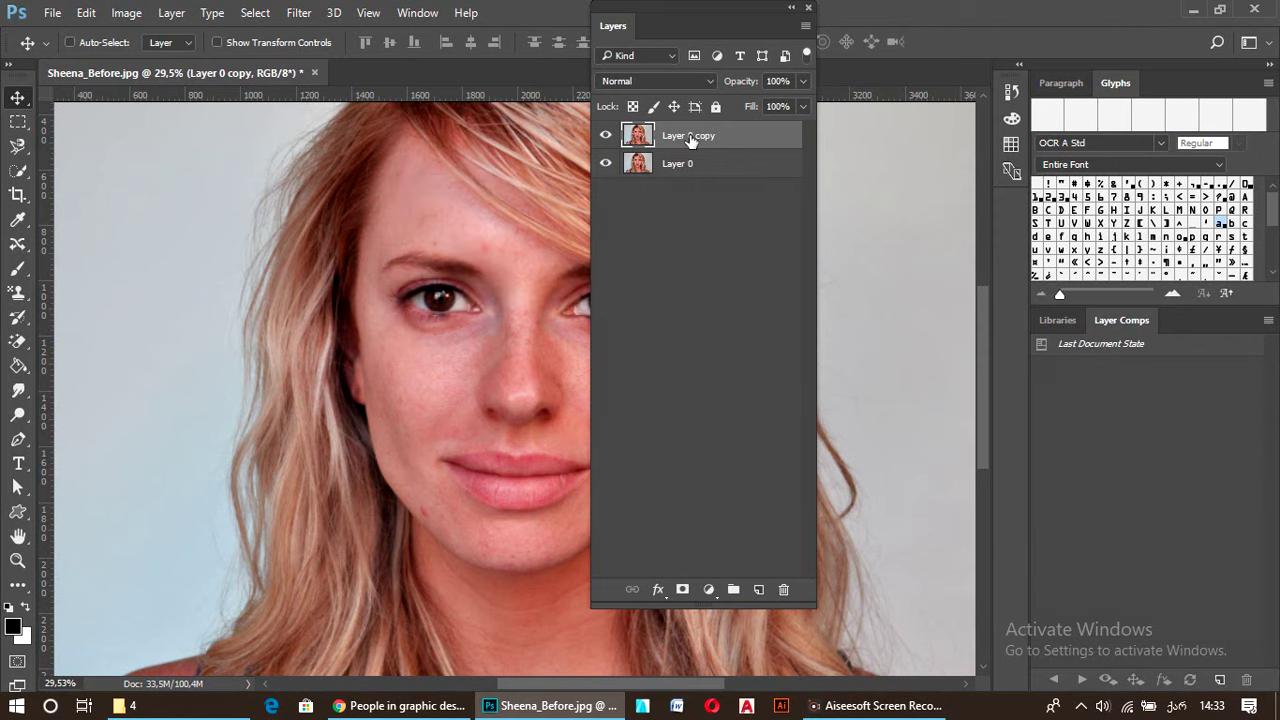
Select the duplicated layer above Layer 0 and dock the Layers panel back in the collapsed column
{"action": "left_click", "coordinate": [665, 163]}
{"action": "left_click", "coordinate": [678, 137]}
{"action": "left_click_drag", "start_coordinate": [710, 12], "coordinate": [1015, 212]}
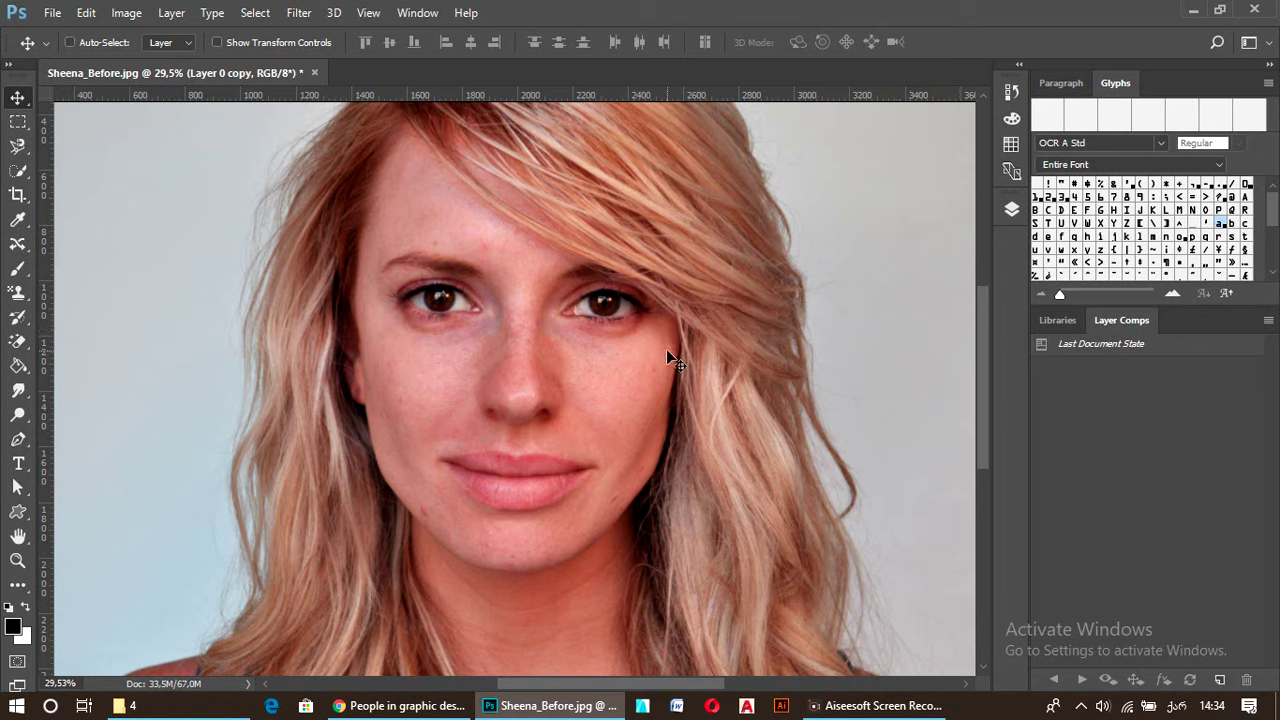
Look through the healing tools, including the Healing Brush and Patch tool, and activate the Spot Healing Brush
{"action": "left_click", "coordinate": [14, 248]}
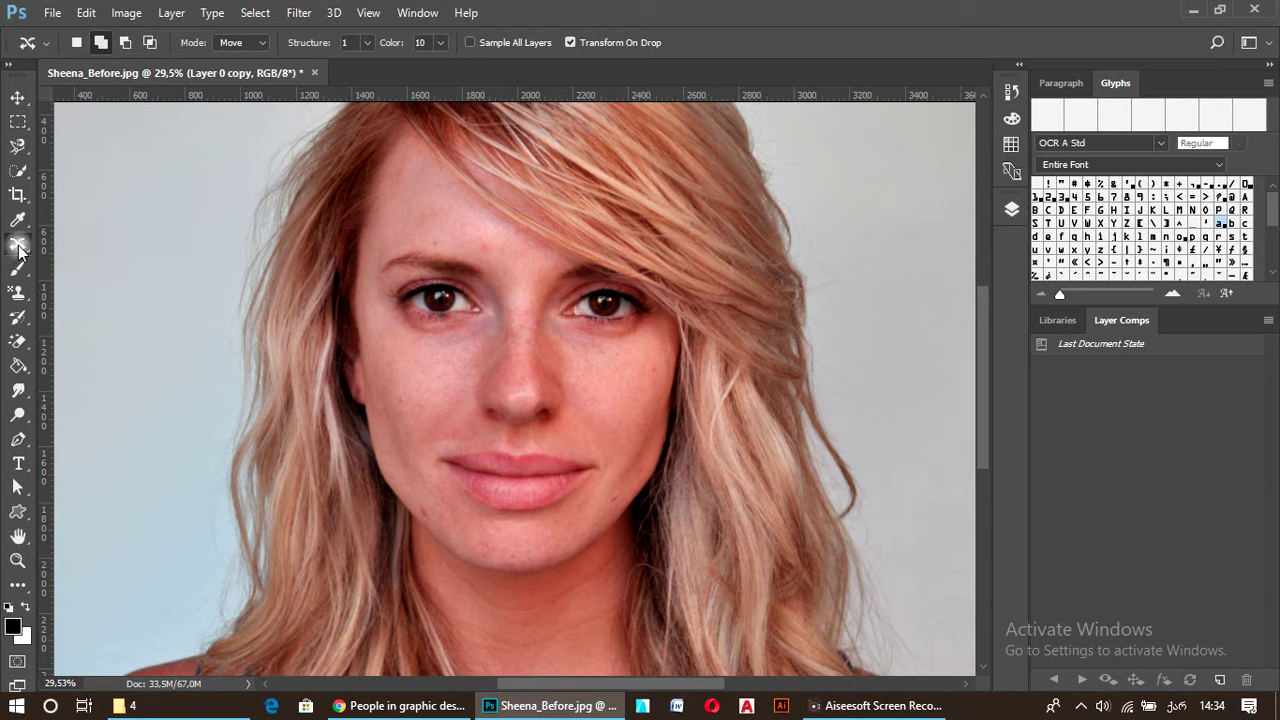
{"action": "left_click", "coordinate": [133, 190]}
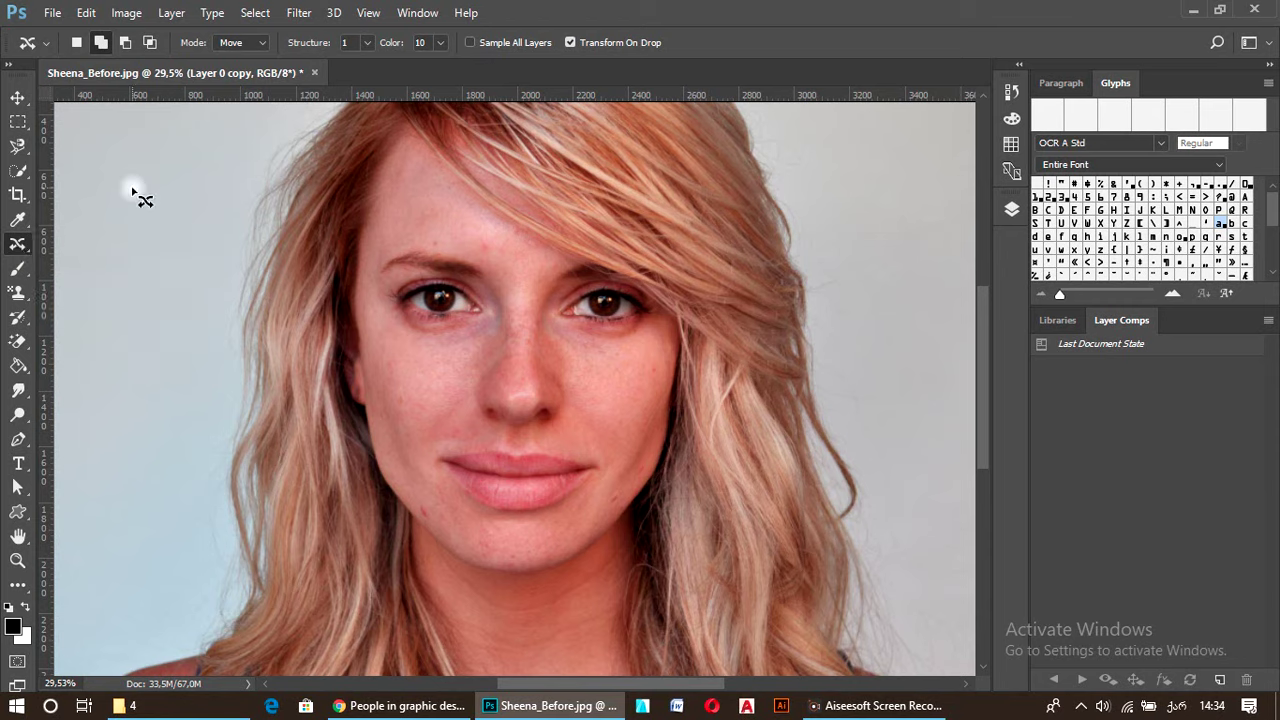
{"action": "right_click", "coordinate": [17, 245]}
{"action": "left_click", "coordinate": [65, 248]}
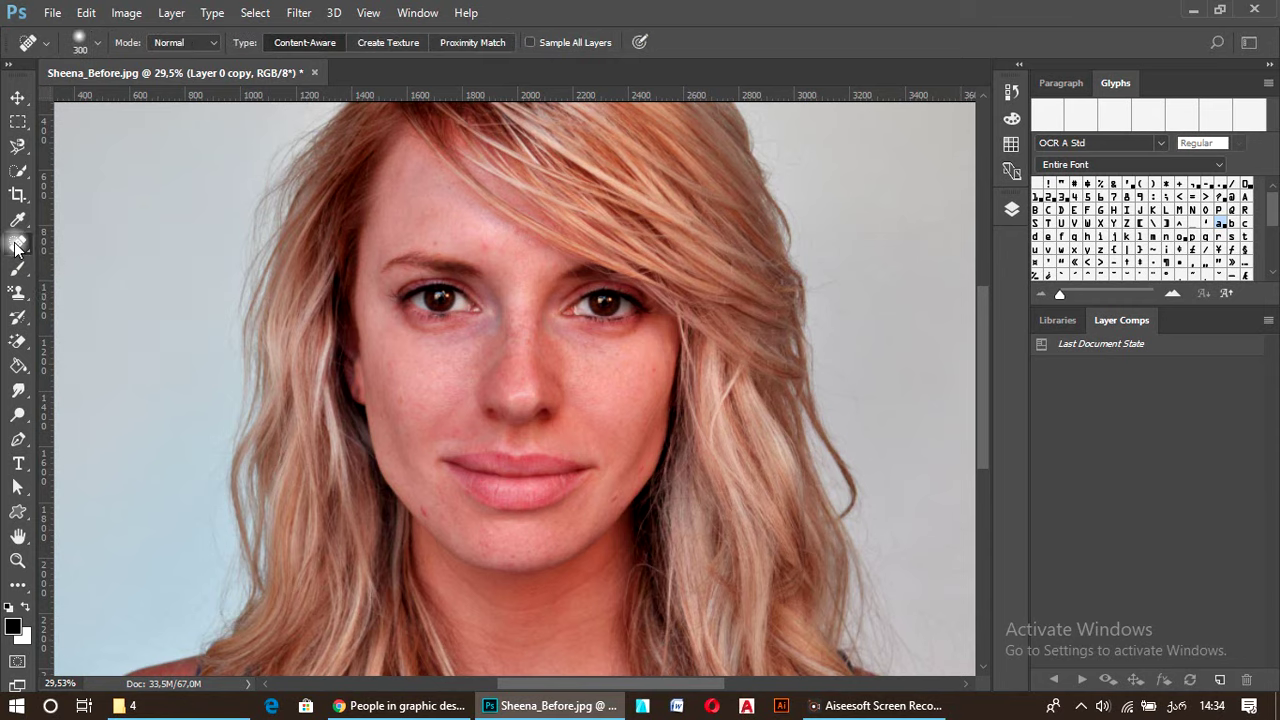
{"action": "right_click", "coordinate": [17, 245]}
{"action": "left_click", "coordinate": [70, 262]}
{"action": "right_click", "coordinate": [17, 245]}
{"action": "left_click", "coordinate": [86, 280]}
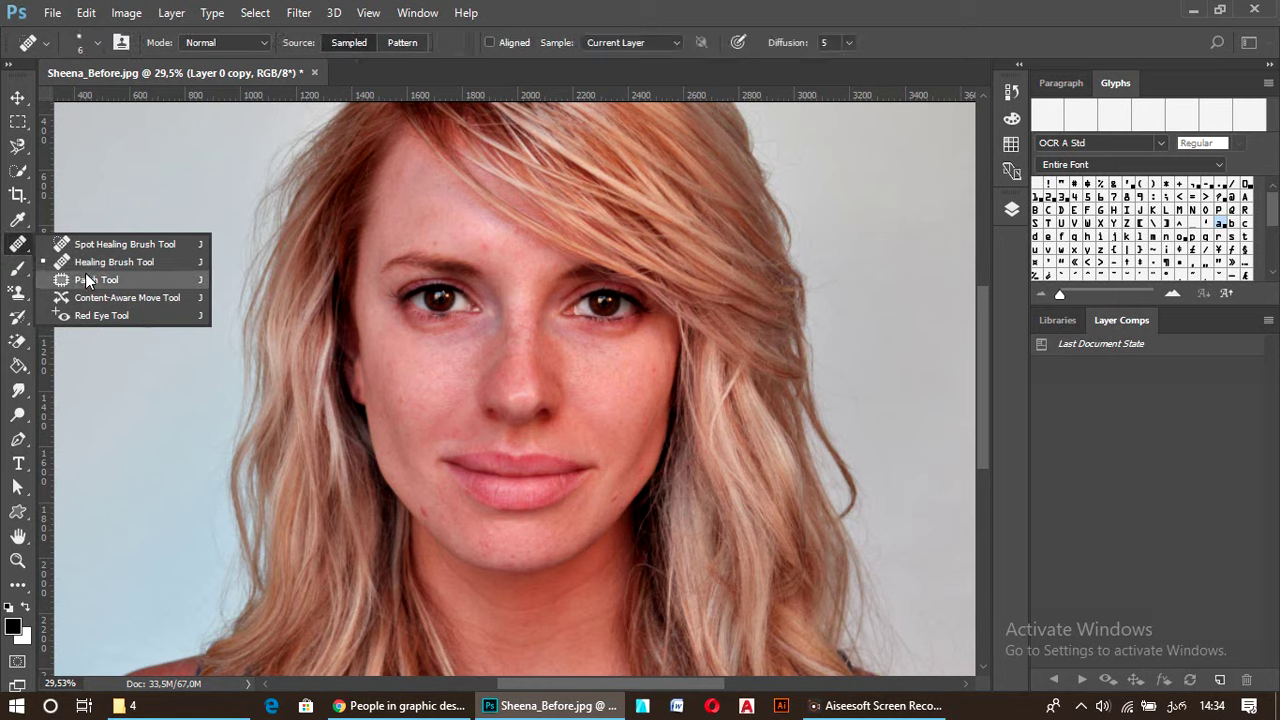
{"action": "right_click", "coordinate": [17, 245]}
{"action": "left_click", "coordinate": [68, 247]}
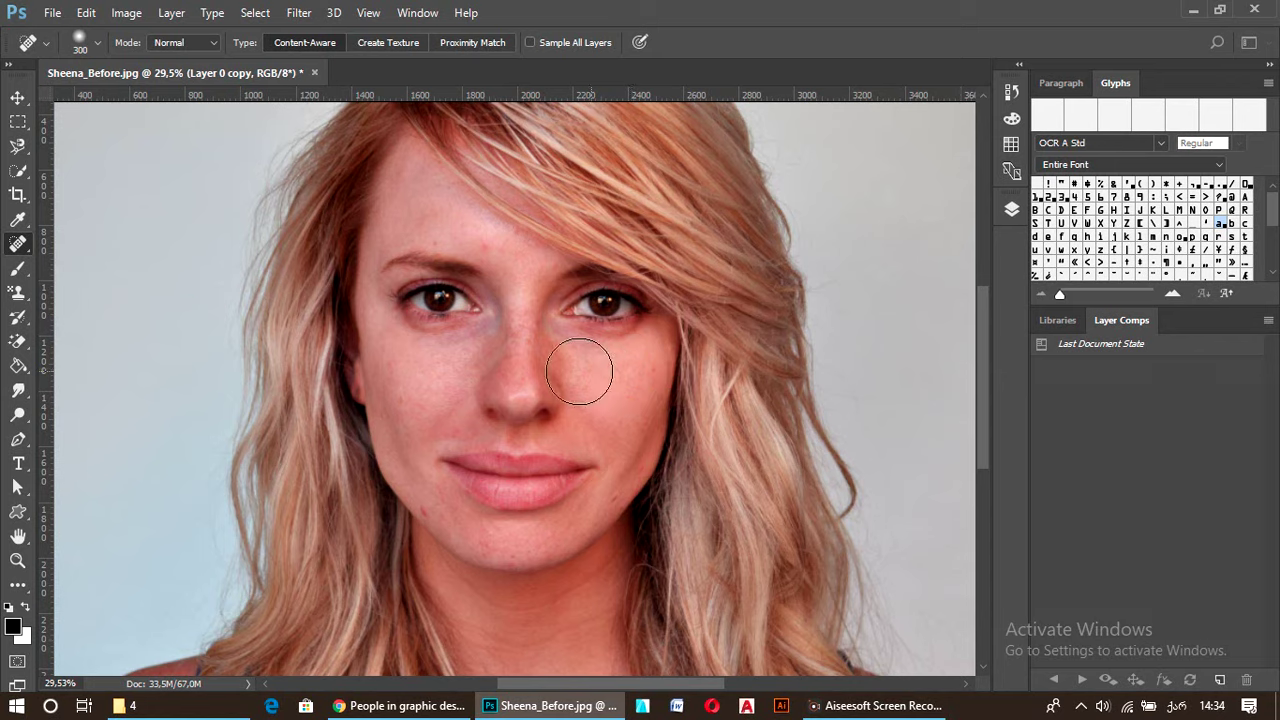
Heal the skin of the cheek on the image's left side with the Content-Aware Spot Healing Brush at size 300
{"action": "left_click", "coordinate": [402, 371]}
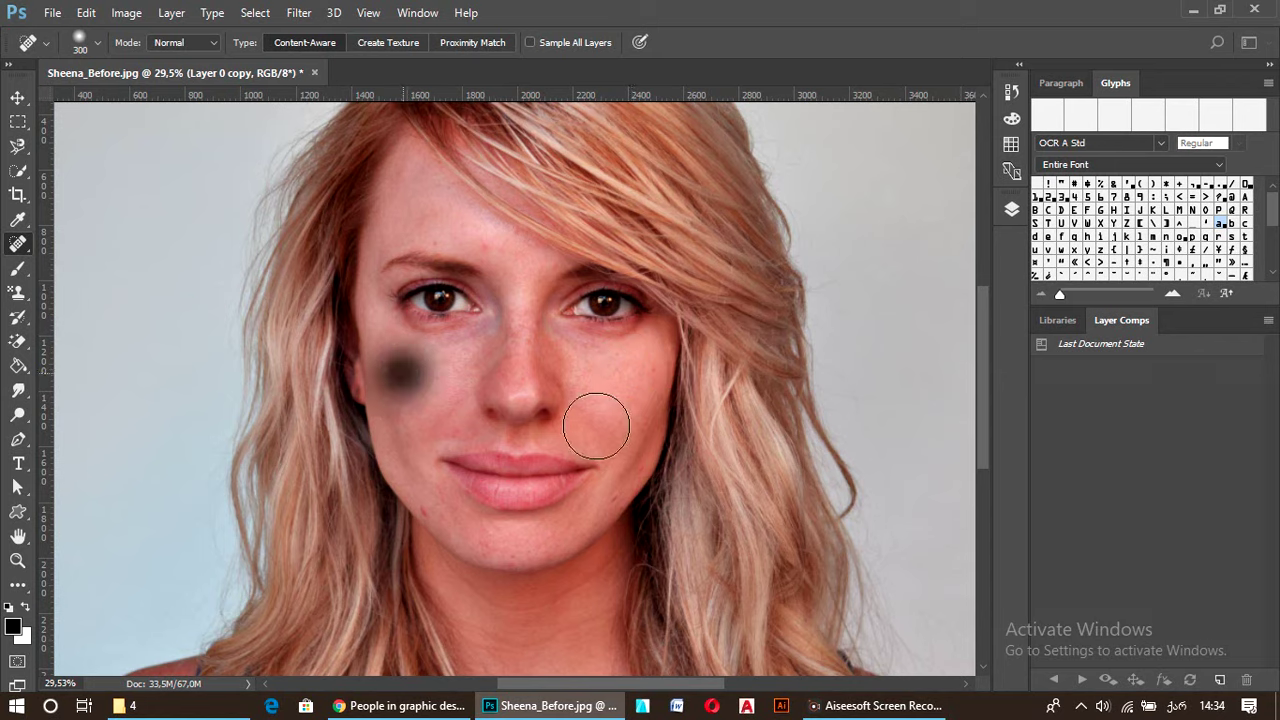
{"action": "left_click", "coordinate": [382, 372]}
{"action": "left_click", "coordinate": [367, 385]}
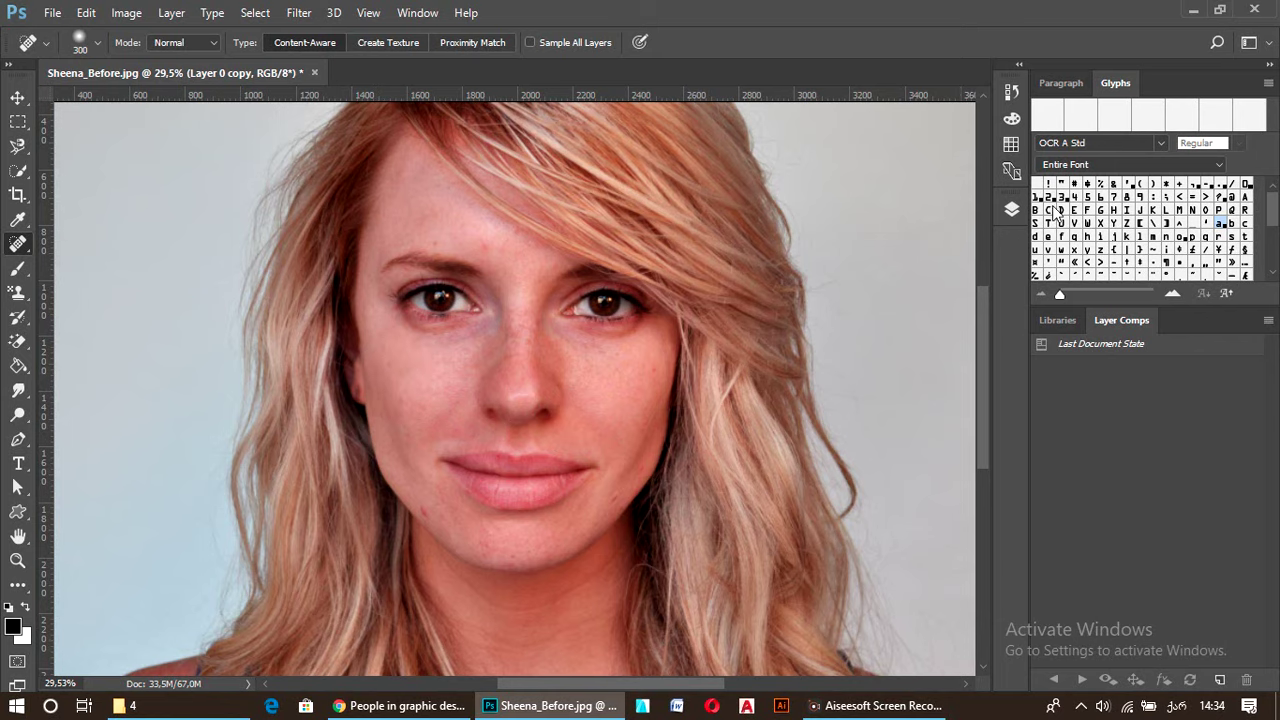
Expand the Layers panel and set the Spot Healing Brush size to 125
{"action": "left_click", "coordinate": [1012, 208]}
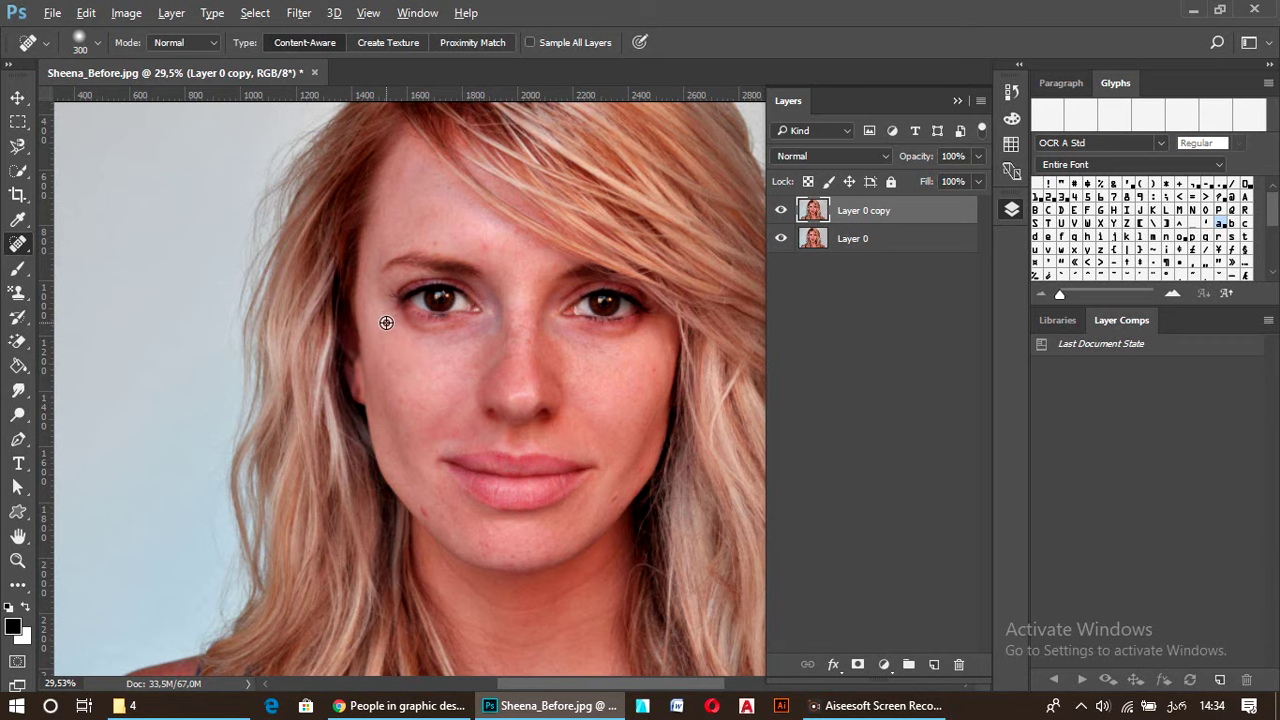
{"action": "key", "text": "bracketright"}
{"action": "key", "text": "bracketright"}
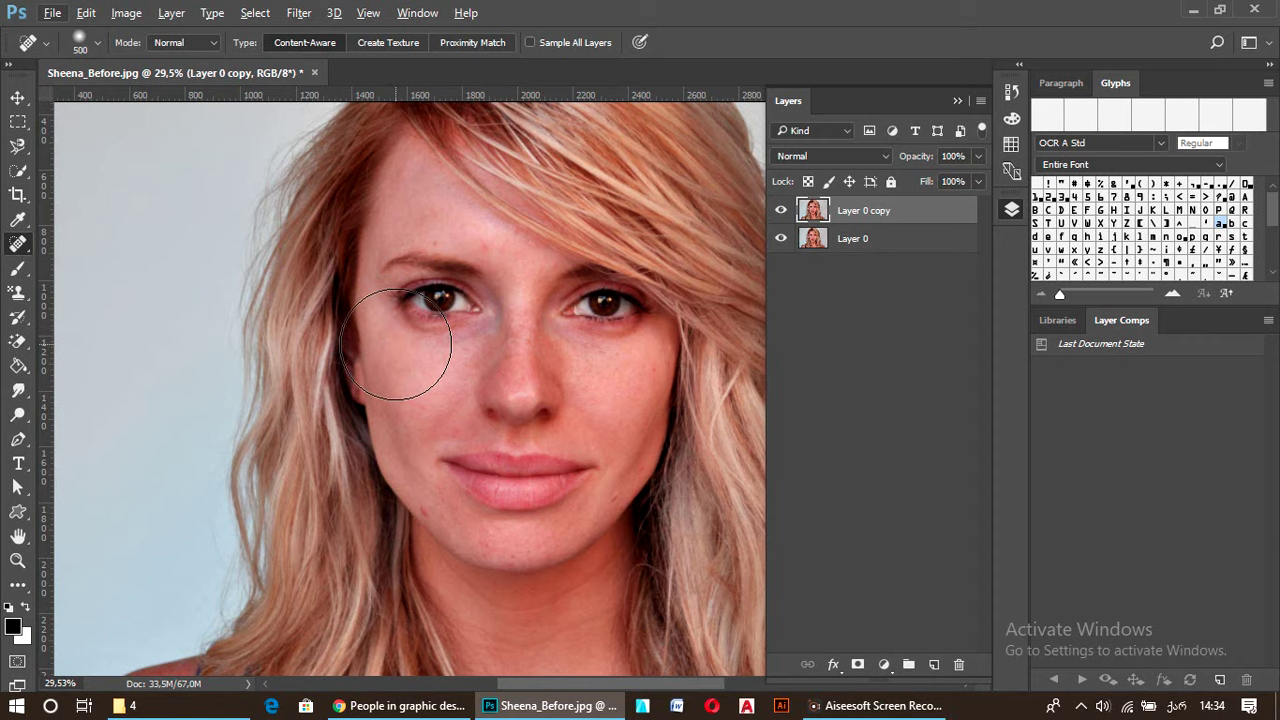
{"action": "key", "text": "bracketleft"}
{"action": "key", "text": "bracketleft"}
{"action": "key", "text": "bracketleft"}
{"action": "key", "text": "bracketleft"}
{"action": "key", "text": "bracketleft"}
{"action": "key", "text": "bracketleft"}
{"action": "key", "text": "bracketleft"}
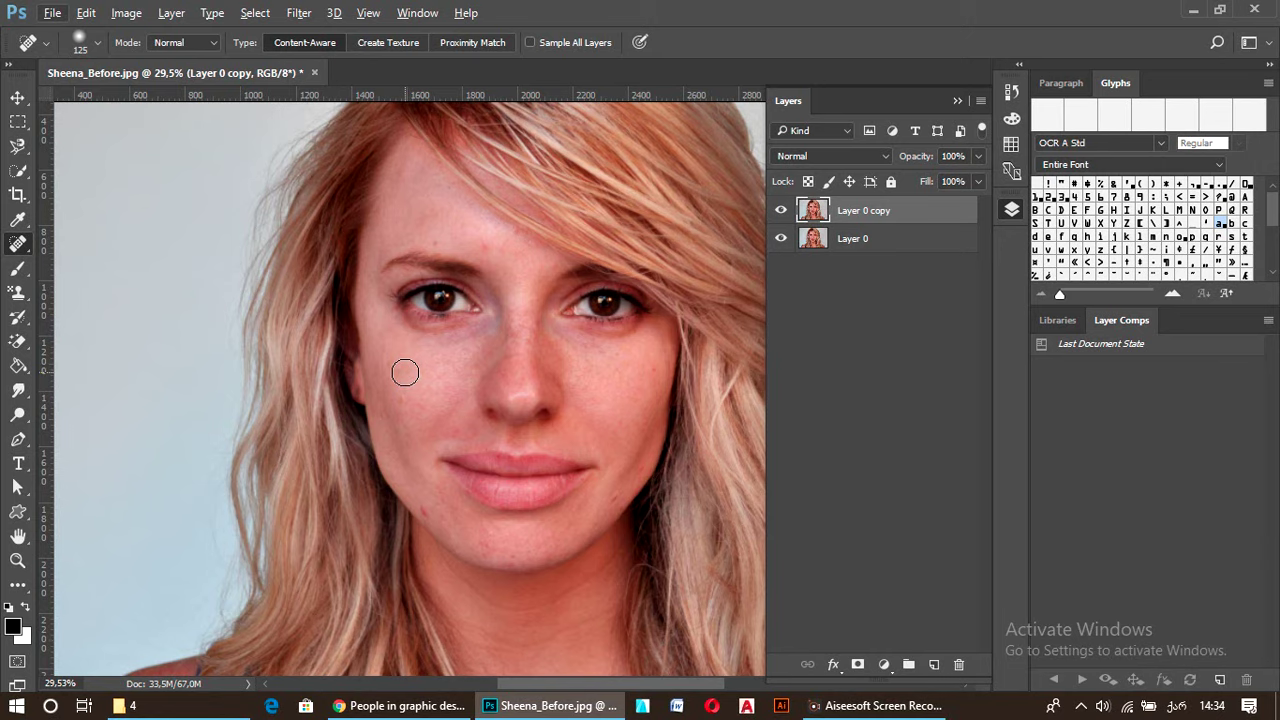
Try to sample a source area on the cheek at the image's left with the Spot Healing Brush
{"action": "scroll", "coordinate": [411, 403], "scroll_direction": "up", "scroll_amount": 3}
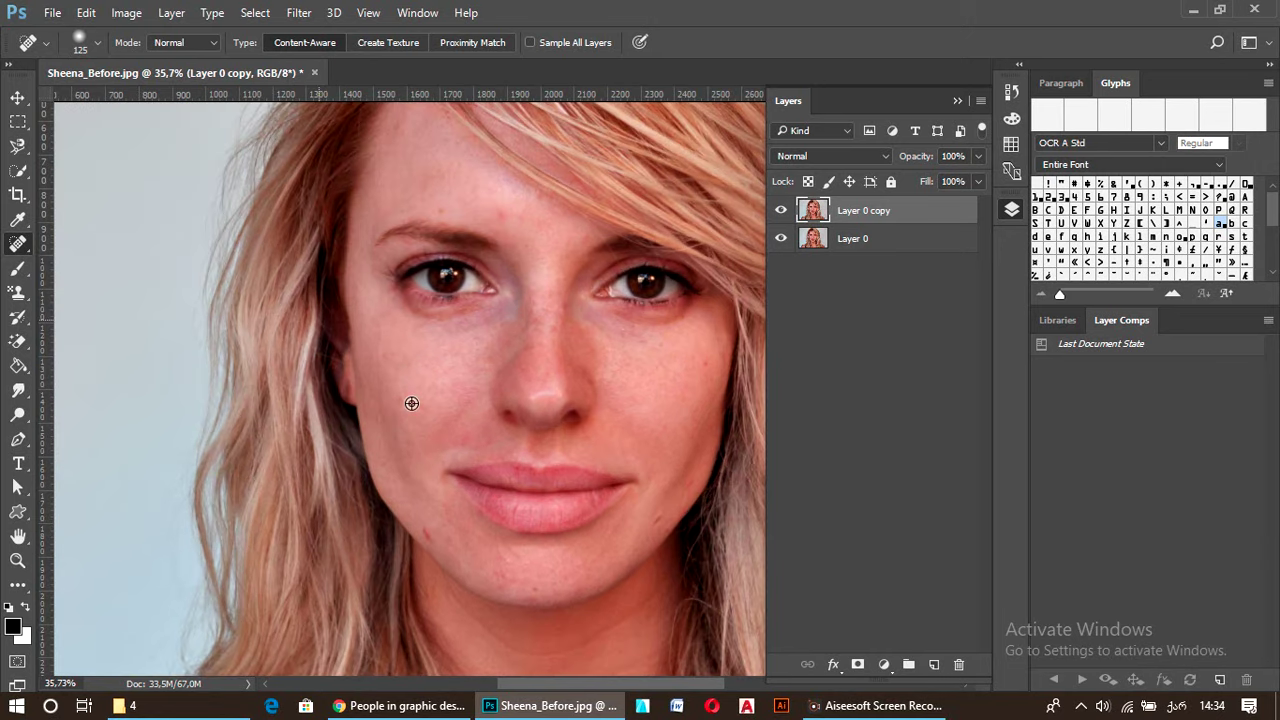
{"action": "scroll", "coordinate": [376, 400], "scroll_direction": "up", "scroll_amount": 4}
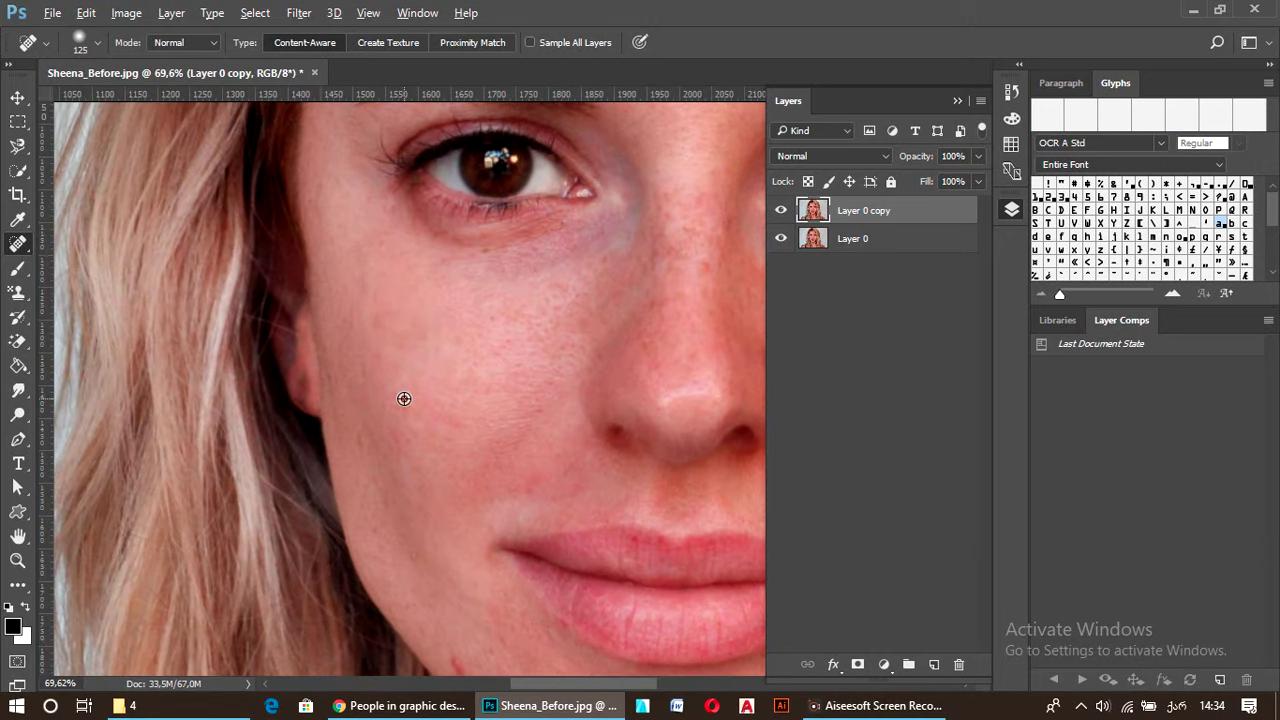
{"action": "scroll", "coordinate": [409, 407], "scroll_direction": "up", "scroll_amount": 3}
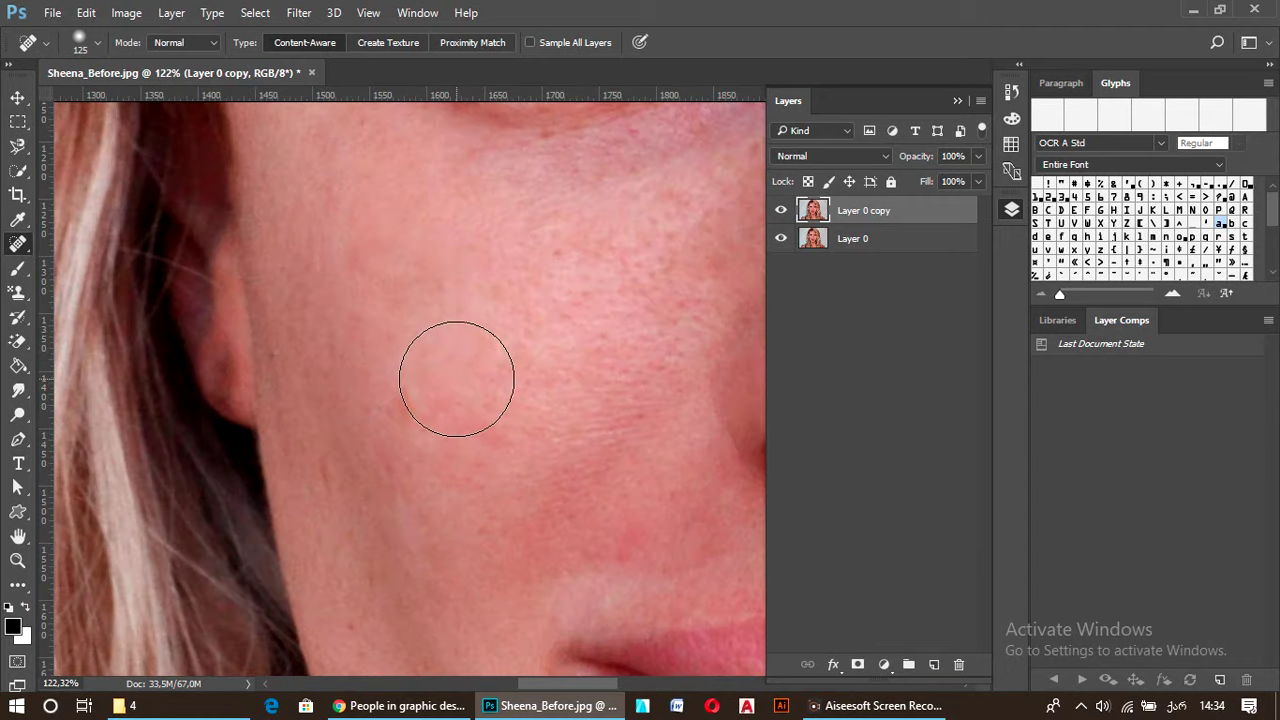
{"action": "scroll", "coordinate": [456, 379], "scroll_direction": "down", "scroll_amount": 2}
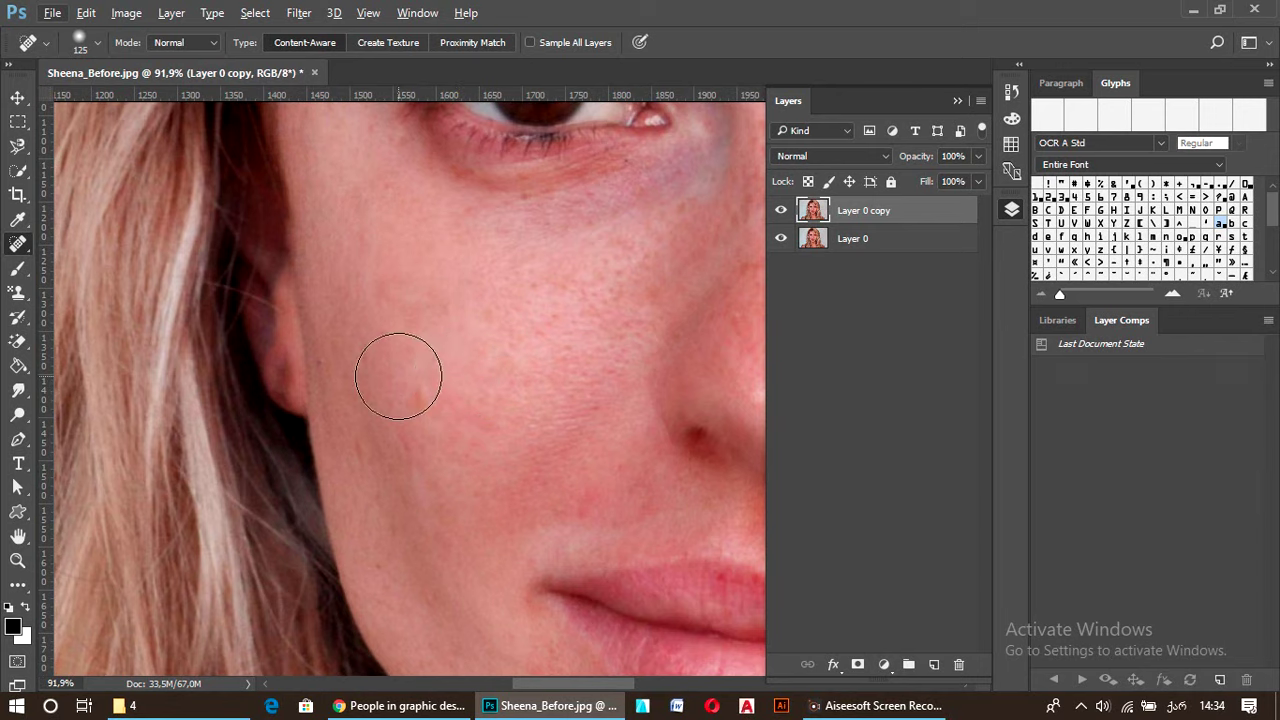
{"action": "key", "text": "alt"}
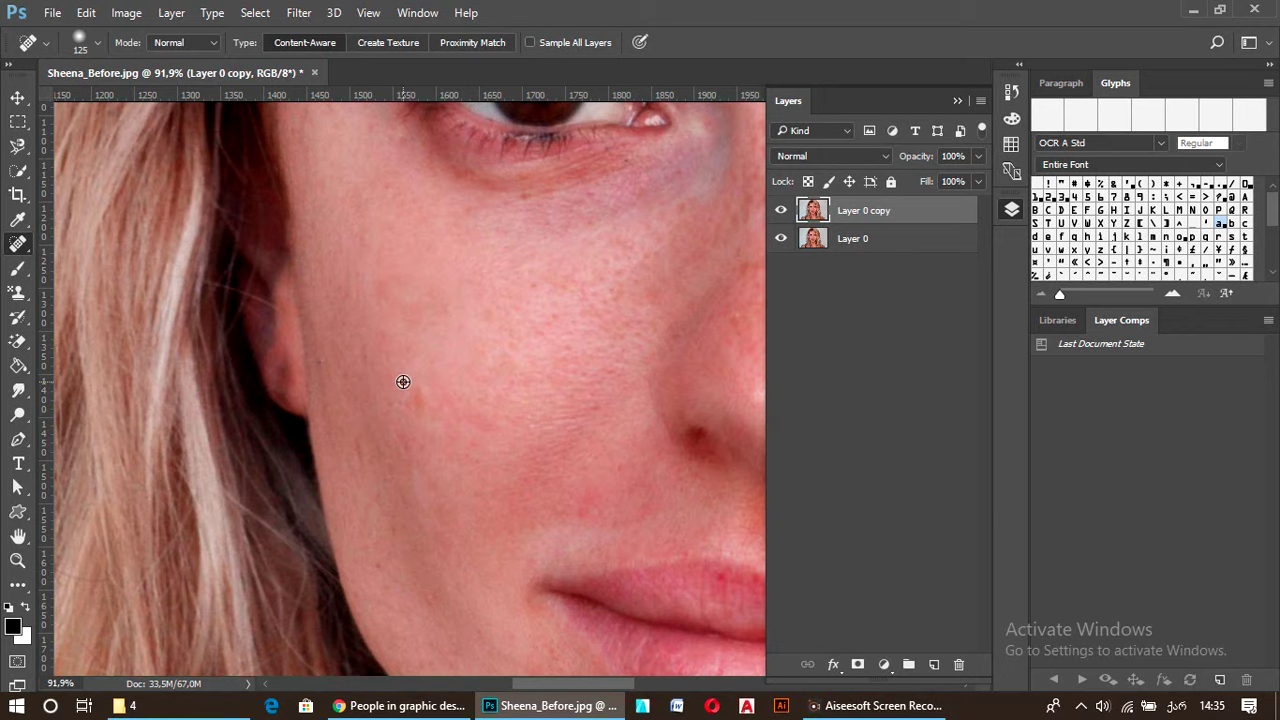
{"action": "left_click", "coordinate": [425, 305], "text": "alt"}
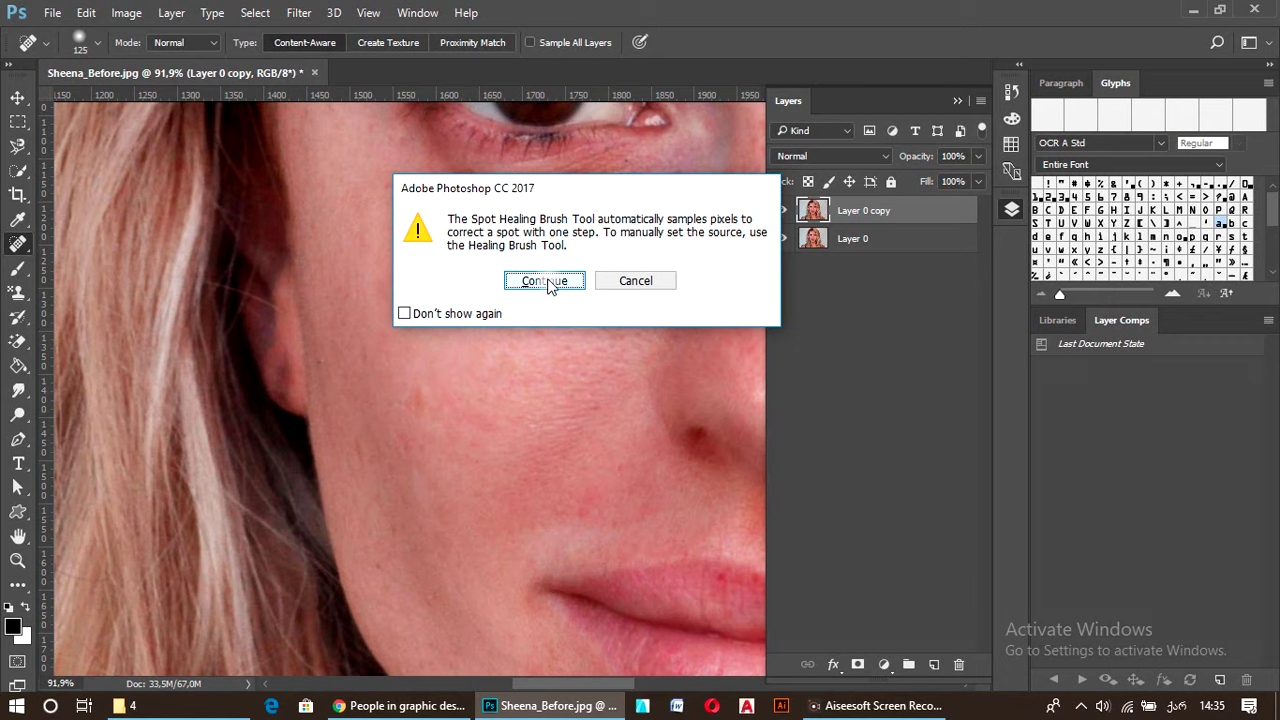
{"action": "left_click", "coordinate": [545, 281]}
Switch to the Healing Brush and set its size to 45 for sampled healing on the cheek
{"action": "right_click", "coordinate": [20, 245]}
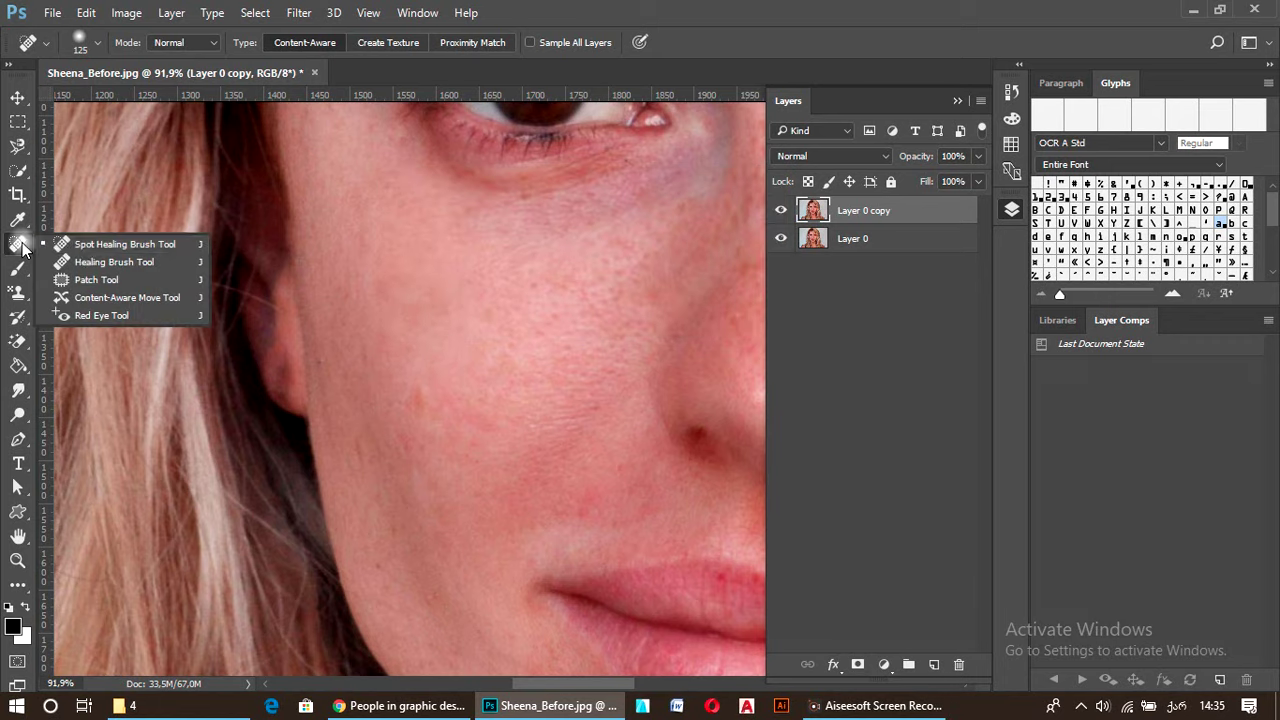
{"action": "left_click", "coordinate": [112, 263]}
{"action": "left_click", "coordinate": [427, 301], "text": "alt"}
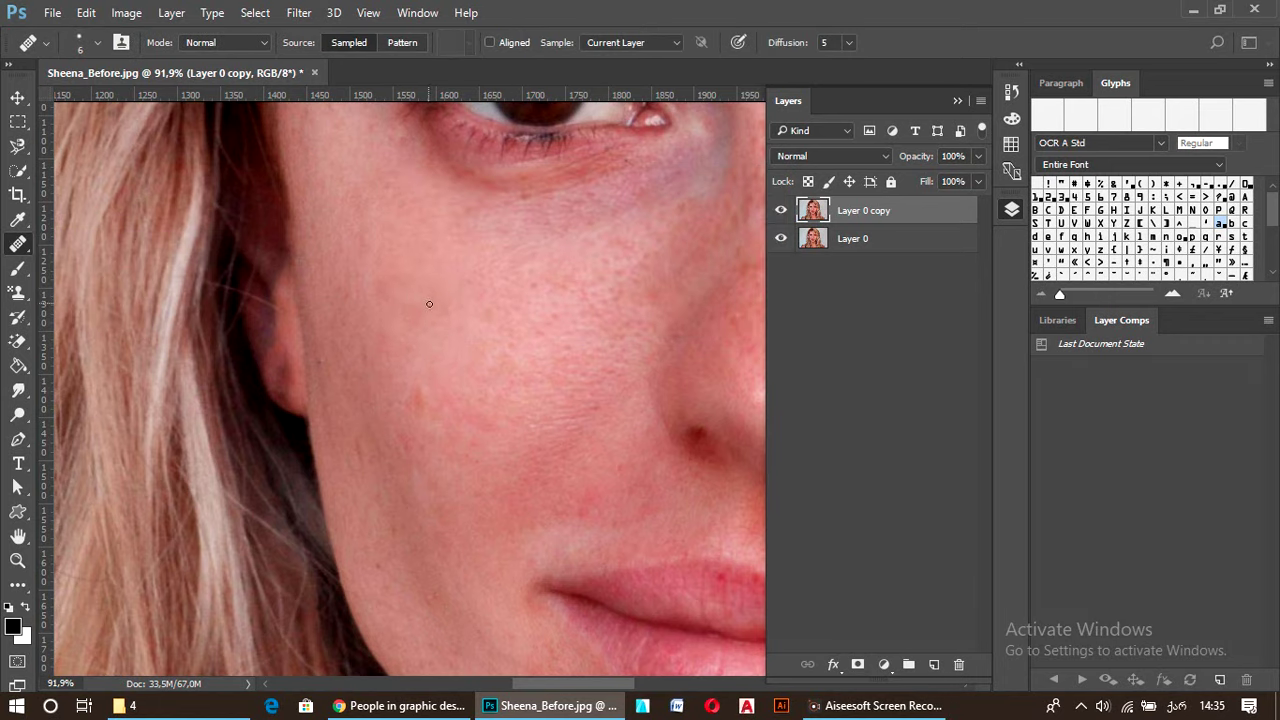
{"action": "key", "text": "bracketright"}
{"action": "key", "text": "bracketright"}
{"action": "key", "text": "bracketright"}
{"action": "key", "text": "bracketright"}
{"action": "key", "text": "bracketright"}
{"action": "key", "text": "bracketright"}
{"action": "key", "text": "bracketright"}
{"action": "key", "text": "bracketright"}
{"action": "key", "text": "bracketright"}
{"action": "key", "text": "bracketright"}
{"action": "key", "text": "bracketright"}
Sample clean skin below the eye and heal the blemishes across the cheek at the image's left
{"action": "left_click", "coordinate": [389, 282], "text": "alt"}
{"action": "left_click", "coordinate": [424, 401]}
{"action": "mouse_move", "coordinate": [483, 437]}
{"action": "left_mouse_down"}
{"action": "mouse_move", "coordinate": [431, 289]}
{"action": "mouse_move", "coordinate": [433, 255]}
{"action": "mouse_move", "coordinate": [437, 306]}
{"action": "mouse_move", "coordinate": [463, 343]}
{"action": "mouse_move", "coordinate": [446, 337]}
{"action": "left_mouse_up"}
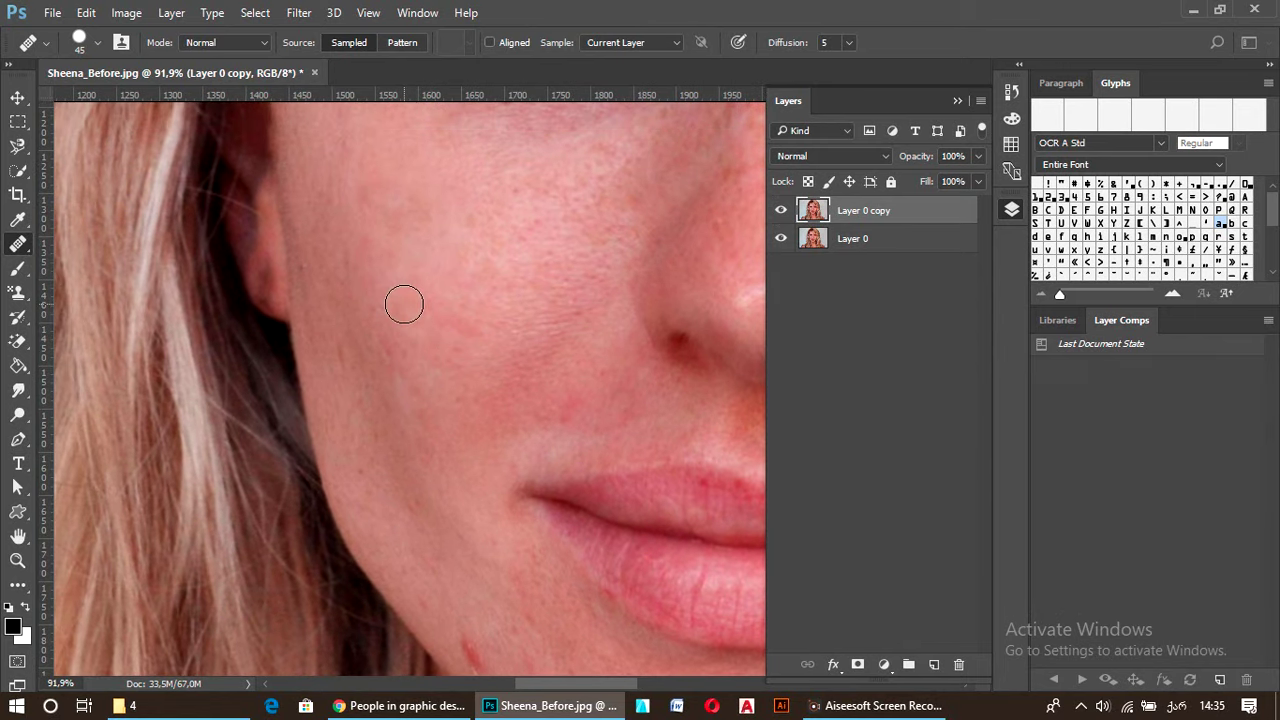
{"action": "left_click", "coordinate": [404, 304]}
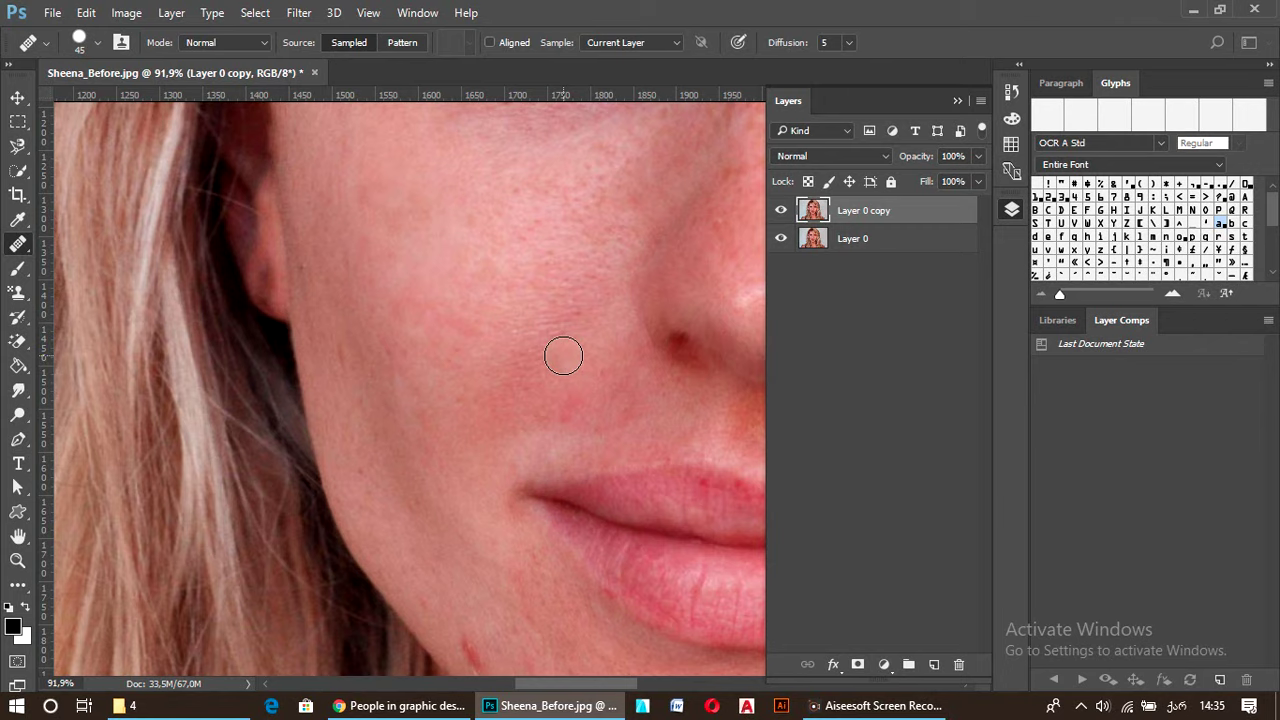
{"action": "left_click", "coordinate": [371, 446]}
{"action": "left_click", "coordinate": [400, 401]}
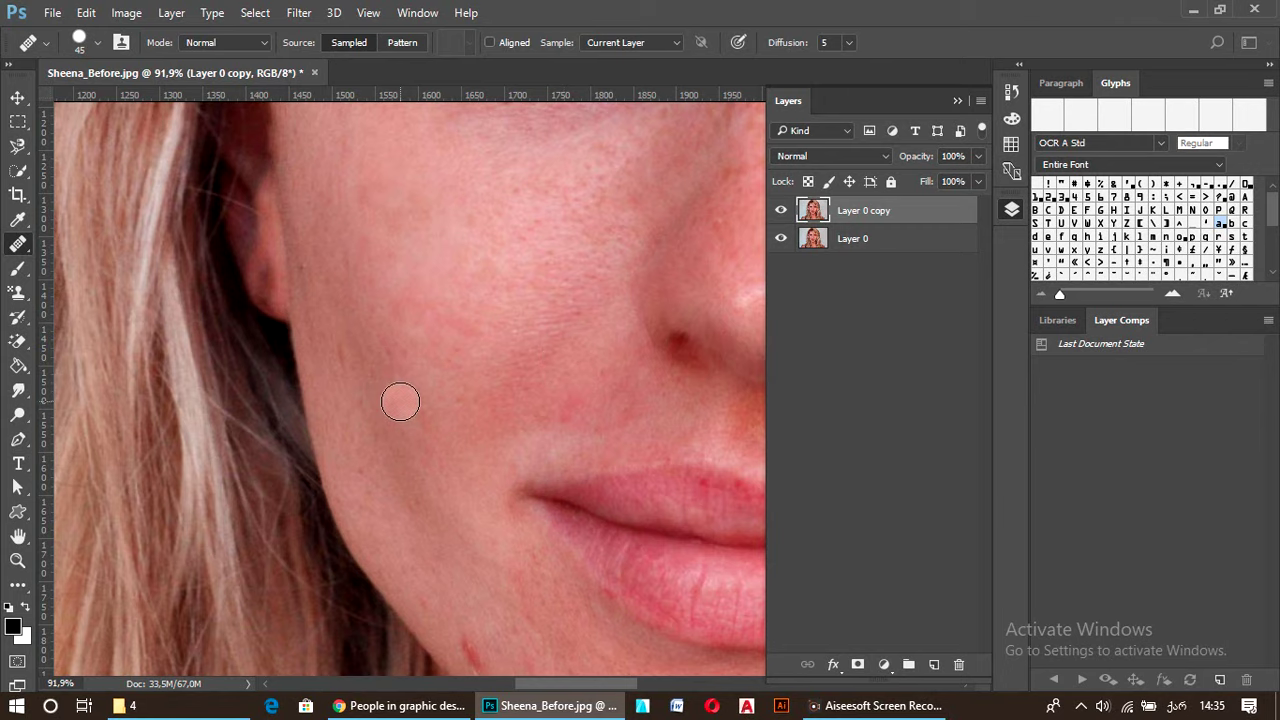
{"action": "left_click", "coordinate": [502, 236]}
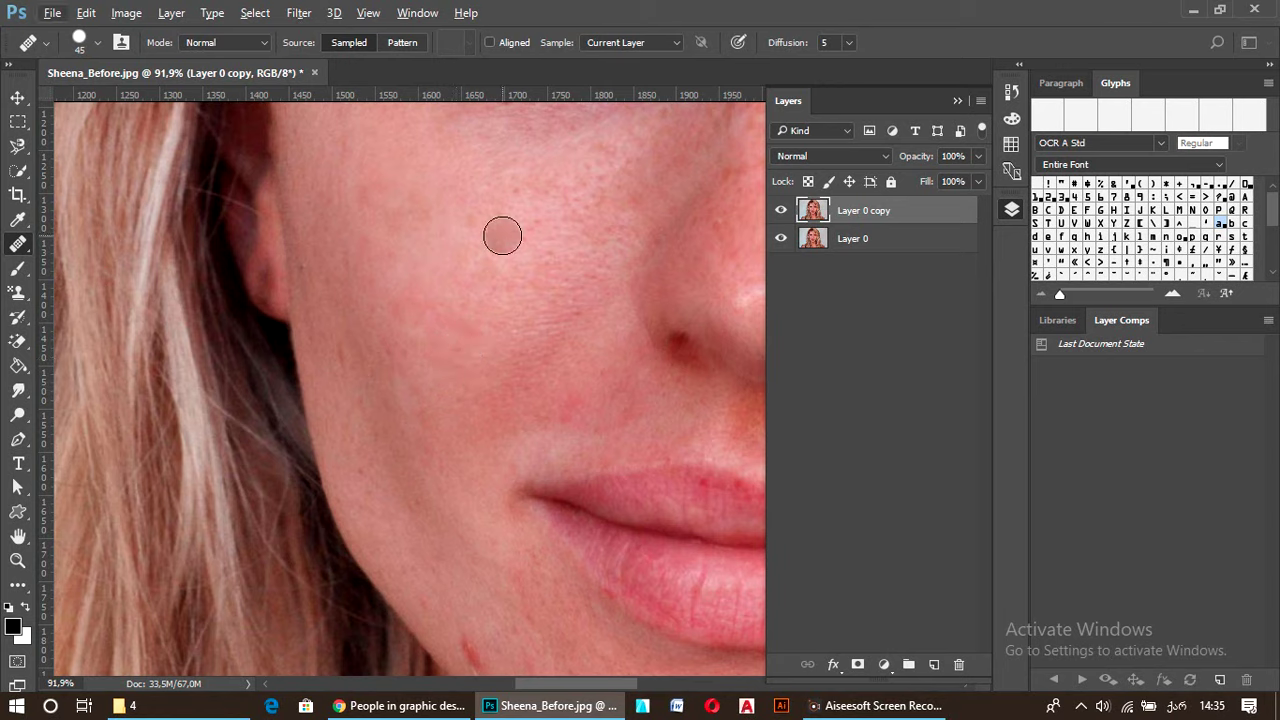
{"action": "left_click_drag", "start_coordinate": [502, 236], "coordinate": [494, 234]}
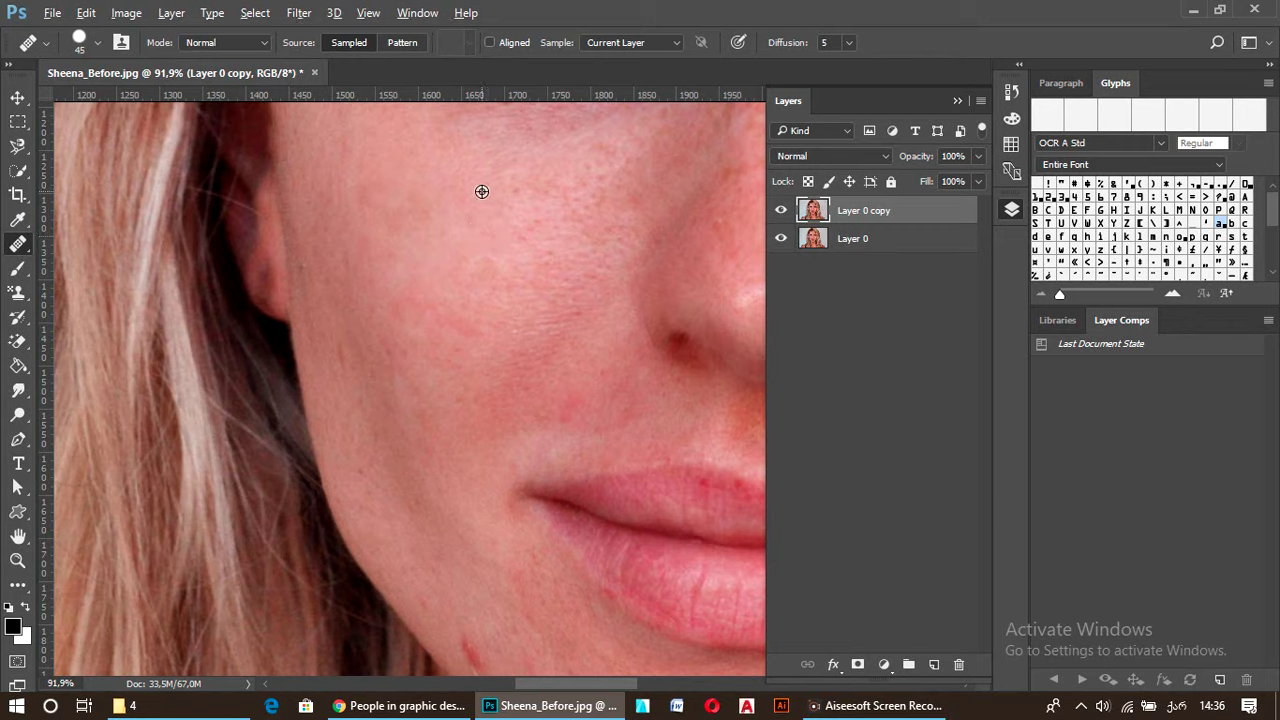
Resample clean cheek skin, lower the Healing Brush hardness to below 27%, and heal the upper cheek
{"action": "left_click", "coordinate": [431, 200], "text": "alt"}
{"action": "right_click", "coordinate": [335, 202]}
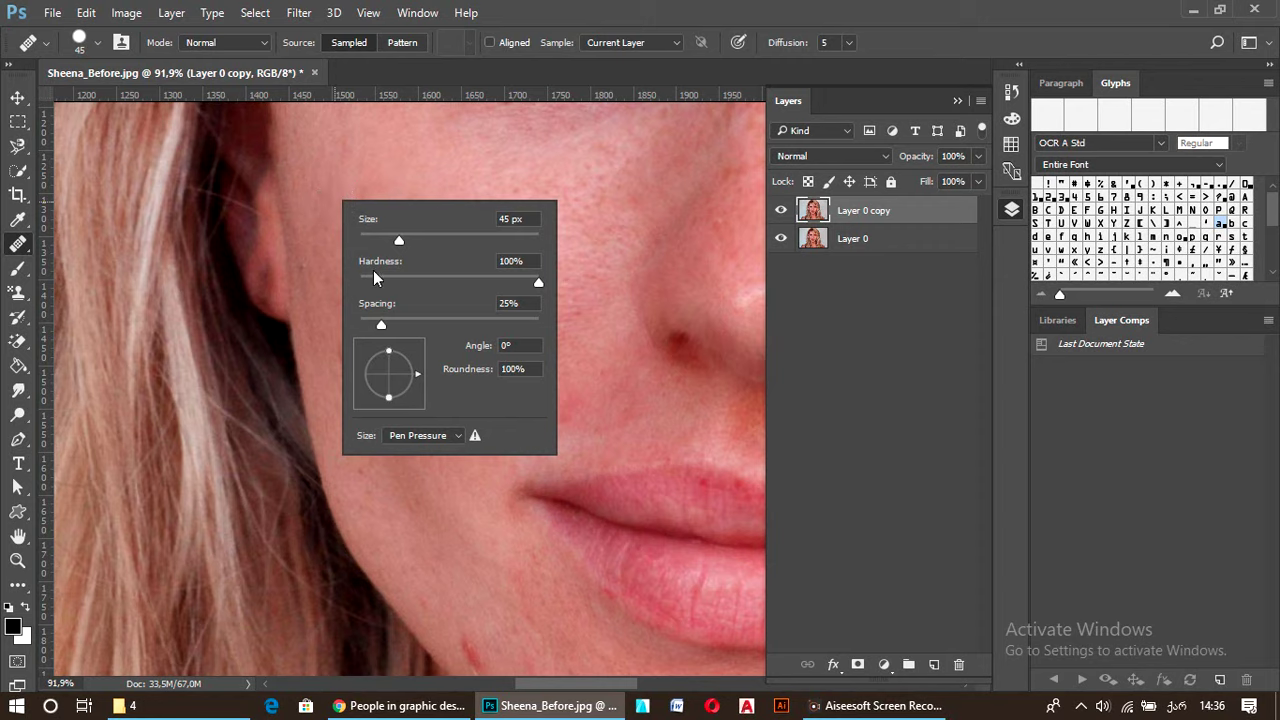
{"action": "left_click_drag", "start_coordinate": [538, 283], "coordinate": [440, 288]}
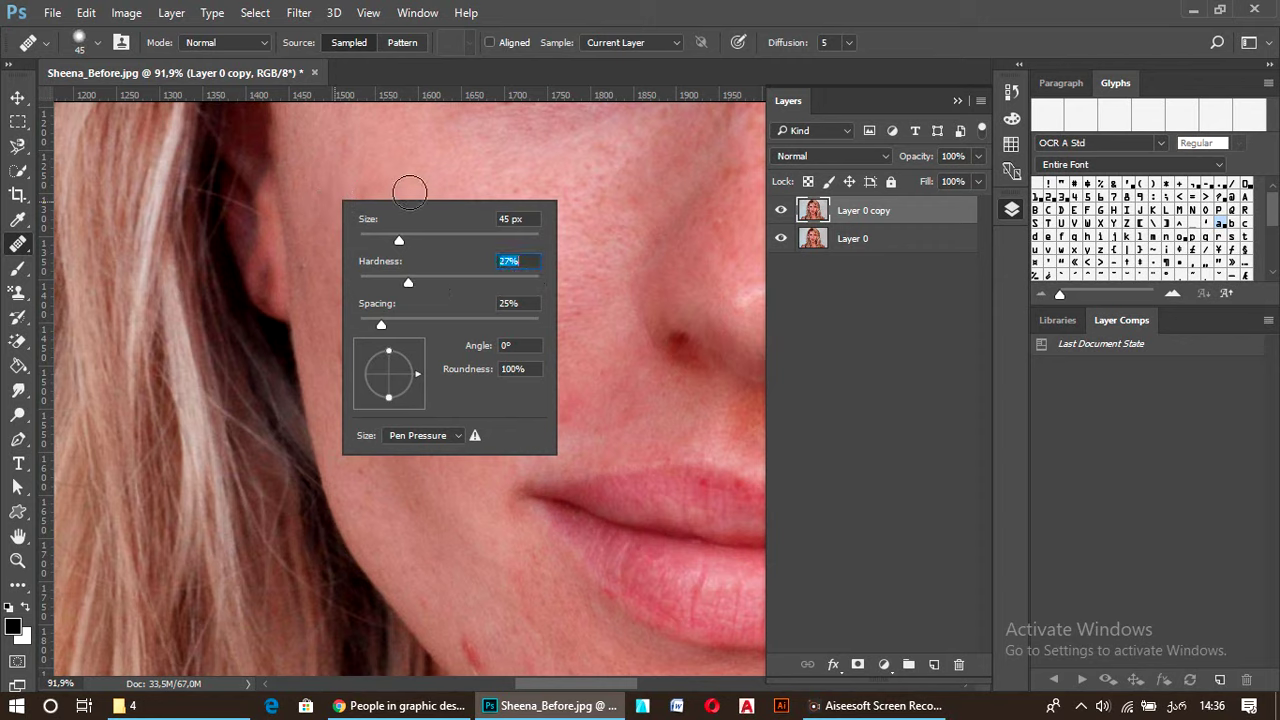
{"action": "left_click", "coordinate": [408, 192]}
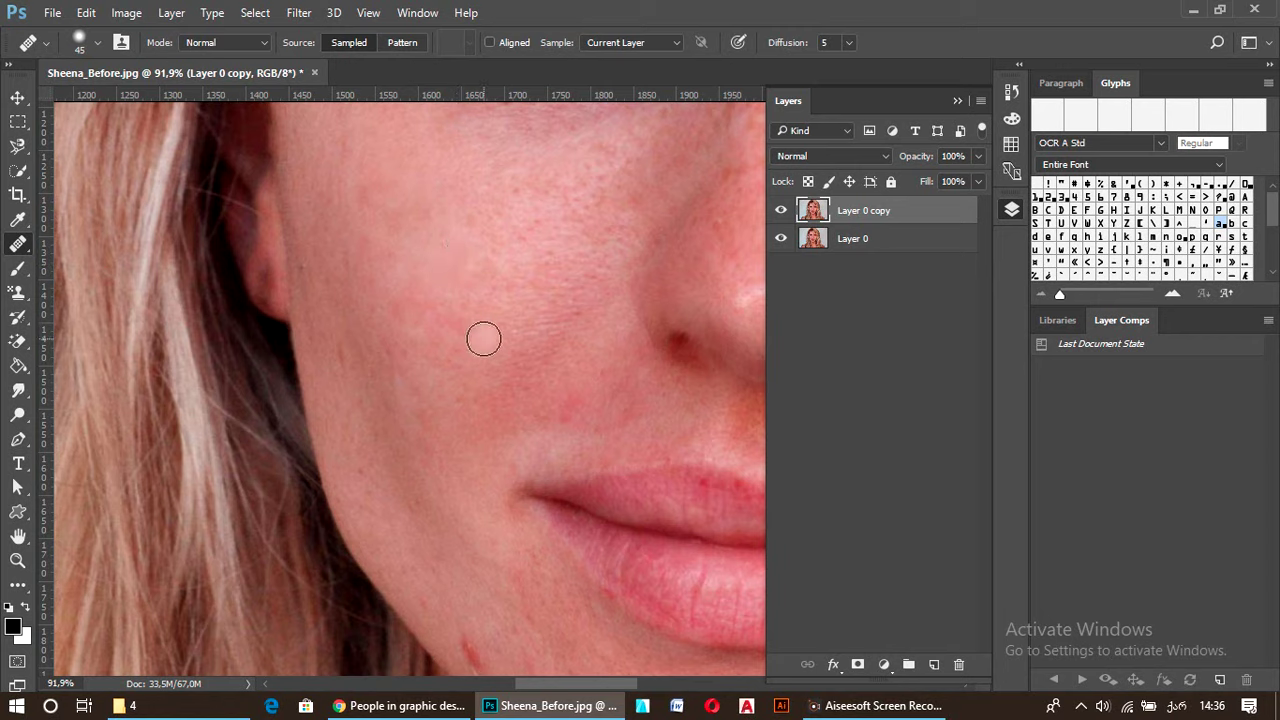
{"action": "right_click", "coordinate": [388, 270]}
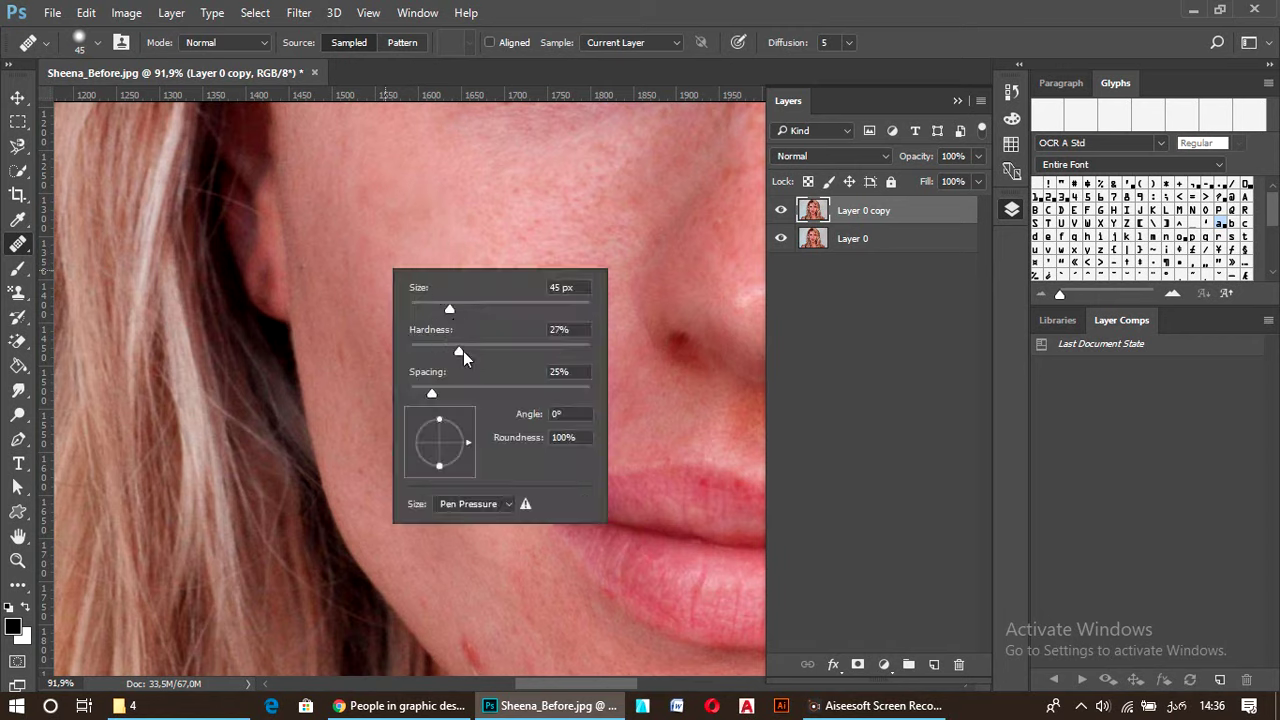
{"action": "left_click_drag", "start_coordinate": [460, 351], "coordinate": [436, 351]}
{"action": "key", "text": "Return"}
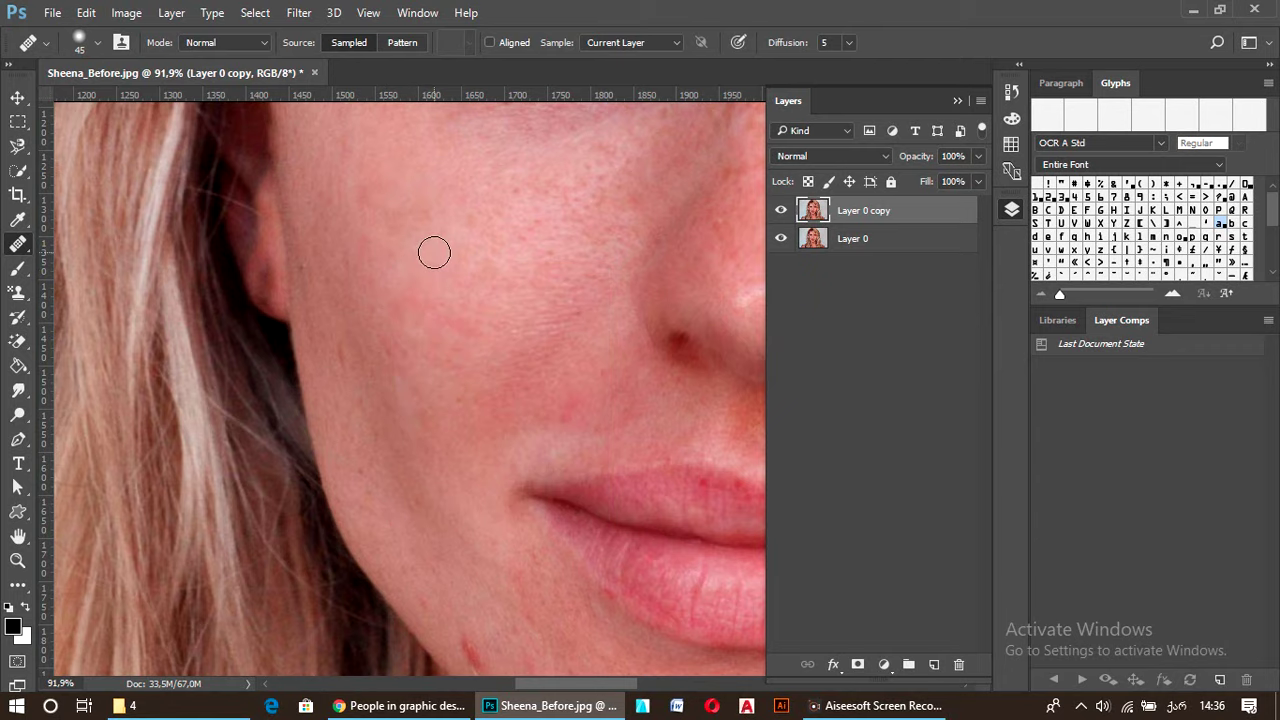
{"action": "left_click", "coordinate": [443, 240]}
Switch back to the Spot Healing Brush, reduce its size to 45, and remove the red spot on the cheek at the image's right
{"action": "scroll", "coordinate": [405, 257], "scroll_direction": "down", "scroll_amount": 5}
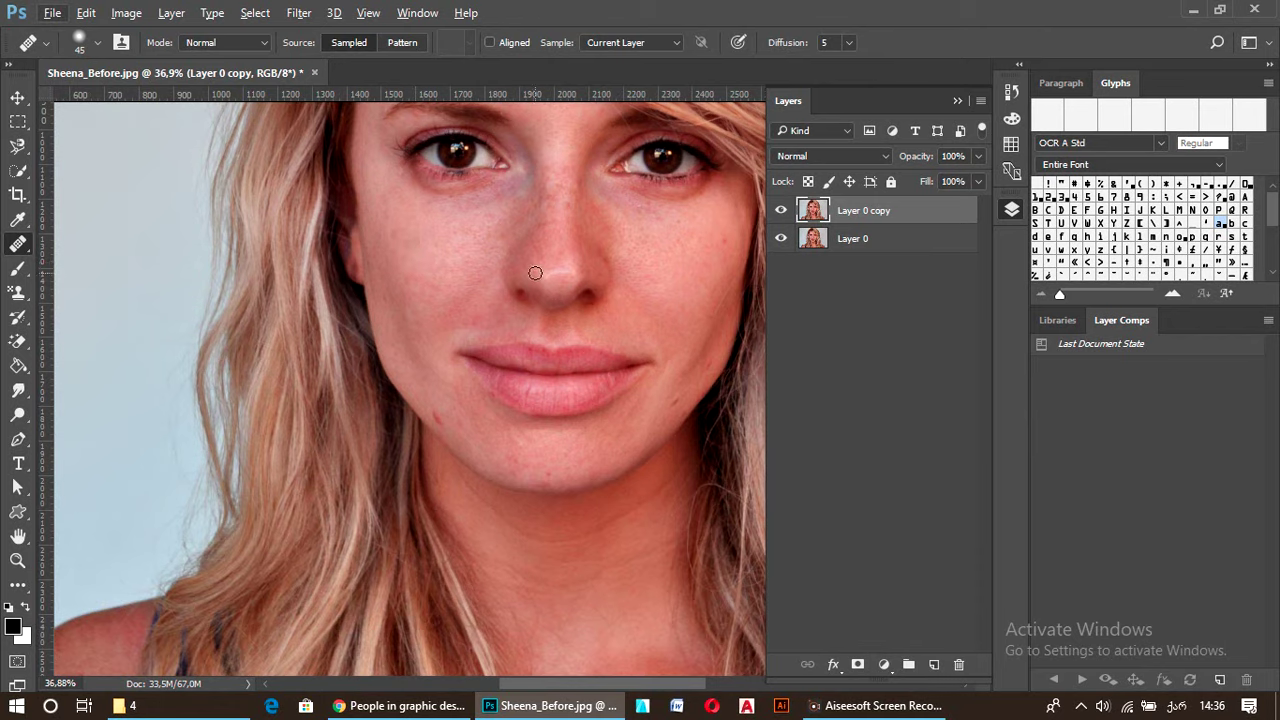
{"action": "scroll", "coordinate": [748, 241], "scroll_direction": "up", "scroll_amount": 3}
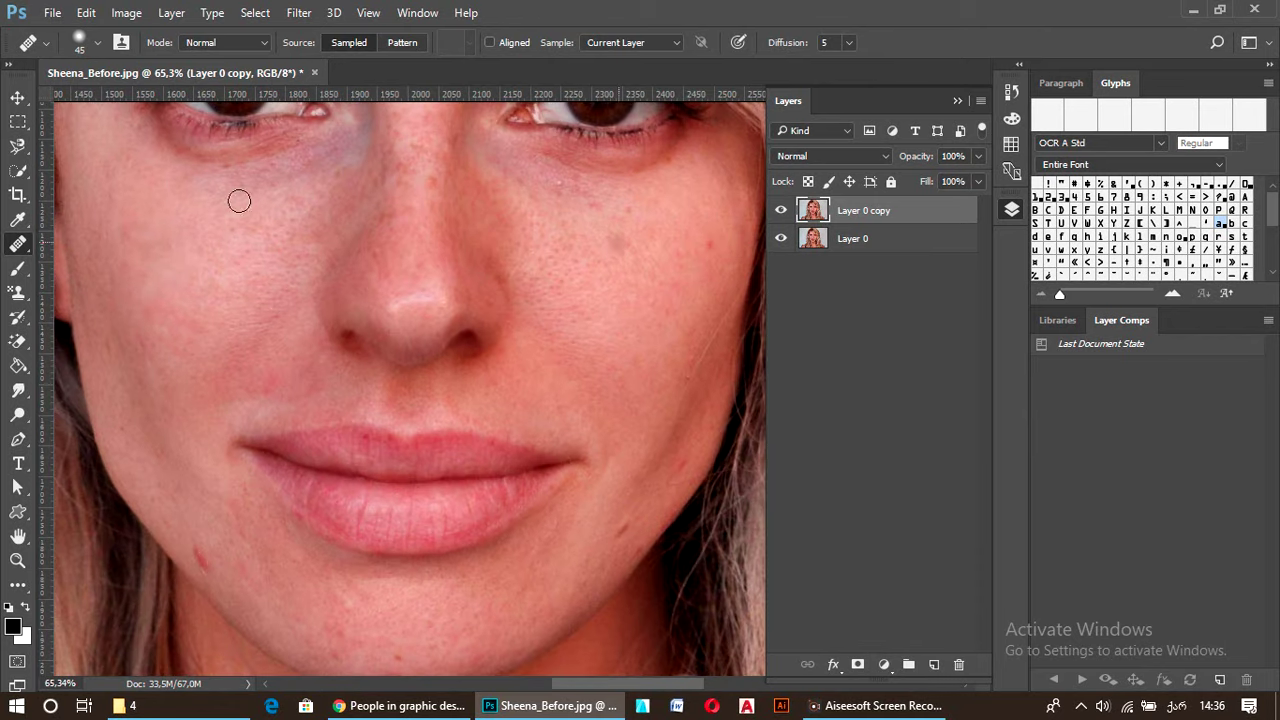
{"action": "right_click", "coordinate": [19, 244]}
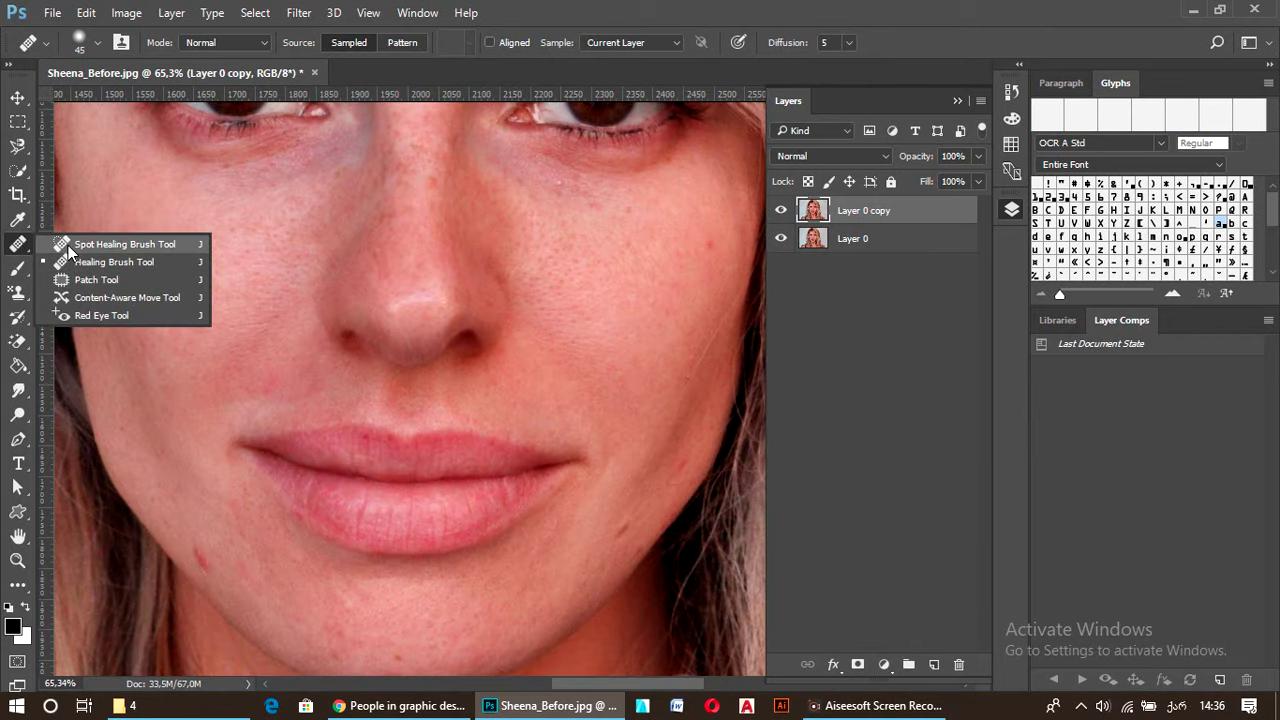
{"action": "left_click", "coordinate": [68, 246]}
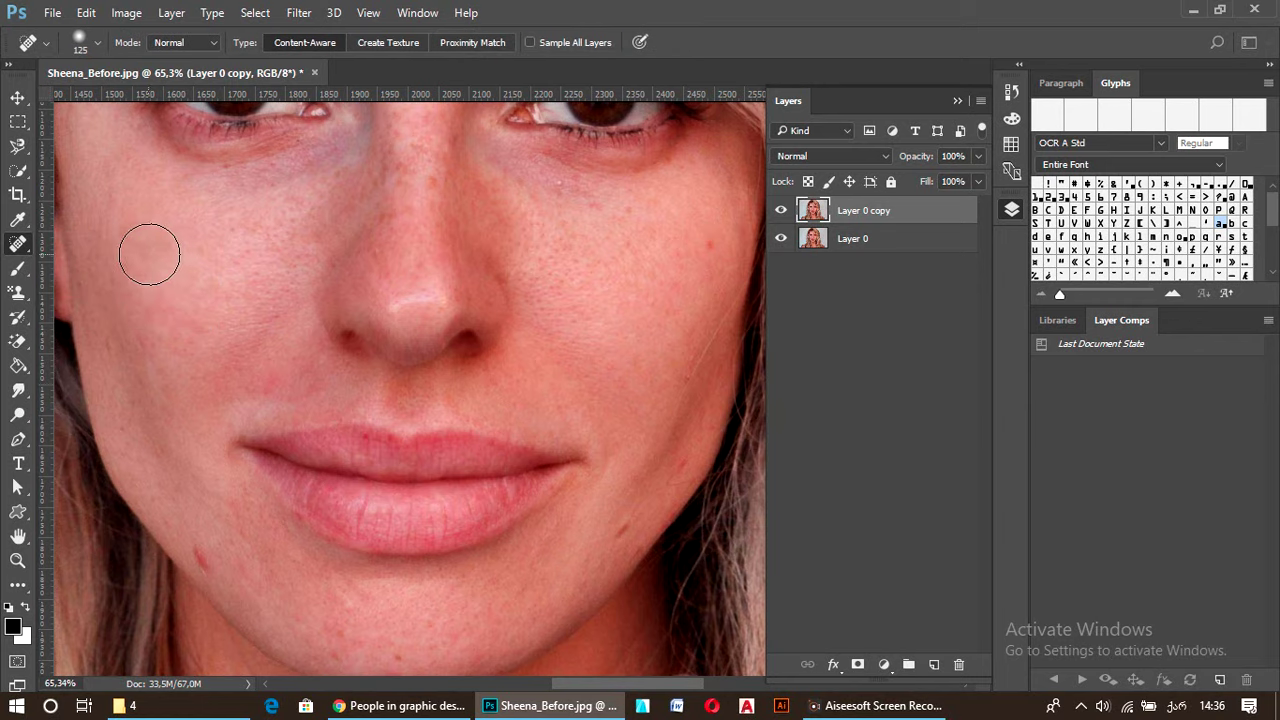
{"action": "left_click", "coordinate": [170, 272]}
{"action": "key", "text": "bracketleft"}
{"action": "key", "text": "bracketleft"}
{"action": "key", "text": "bracketleft"}
{"action": "key", "text": "bracketleft"}
{"action": "key", "text": "bracketleft"}
{"action": "key", "text": "bracketleft"}
{"action": "key", "text": "bracketleft"}
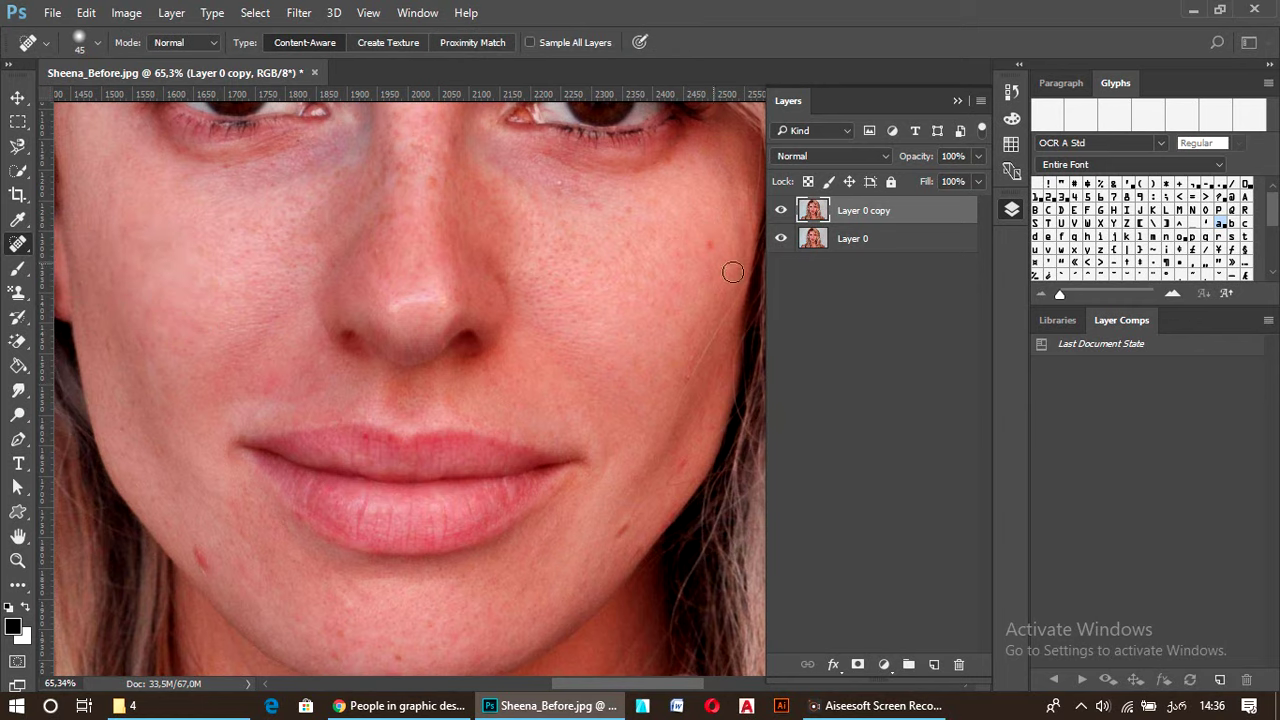
{"action": "left_click", "coordinate": [710, 244]}
Heal the nose bridge and the red blemish on the jaw at the image's left, enlarging the Spot Healing Brush to 70
{"action": "right_click", "coordinate": [18, 243]}
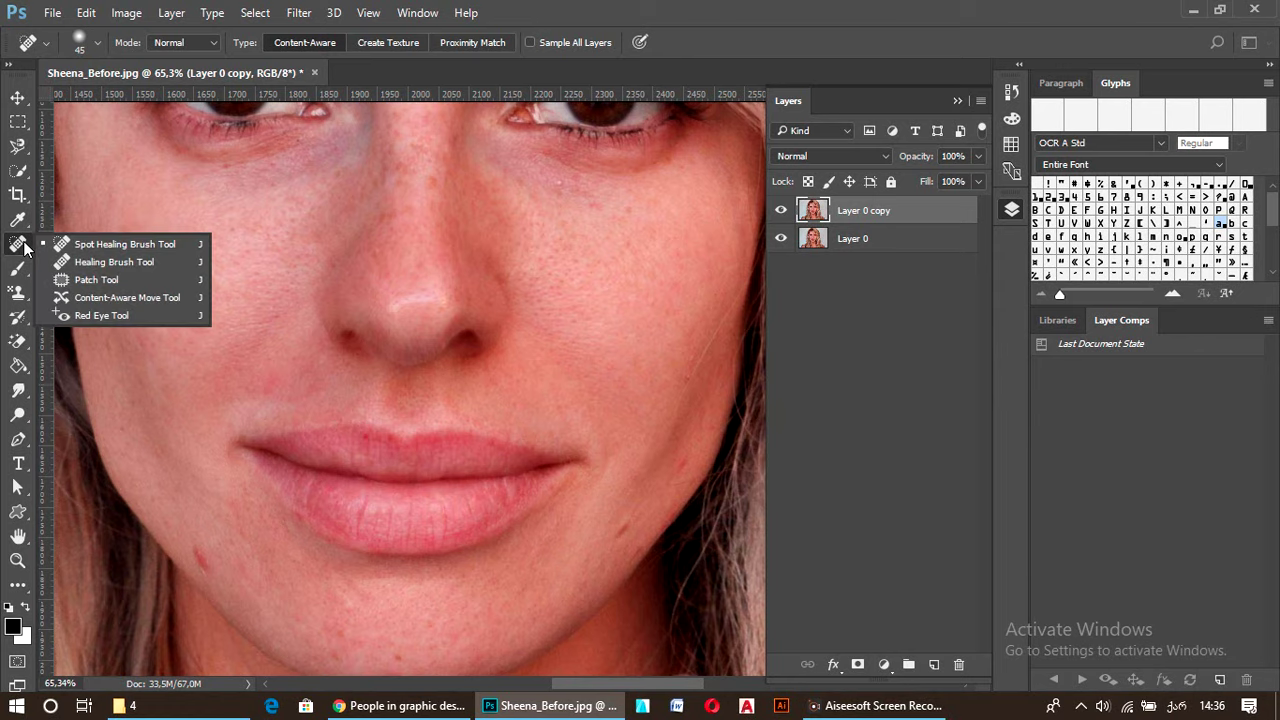
{"action": "left_click", "coordinate": [143, 246]}
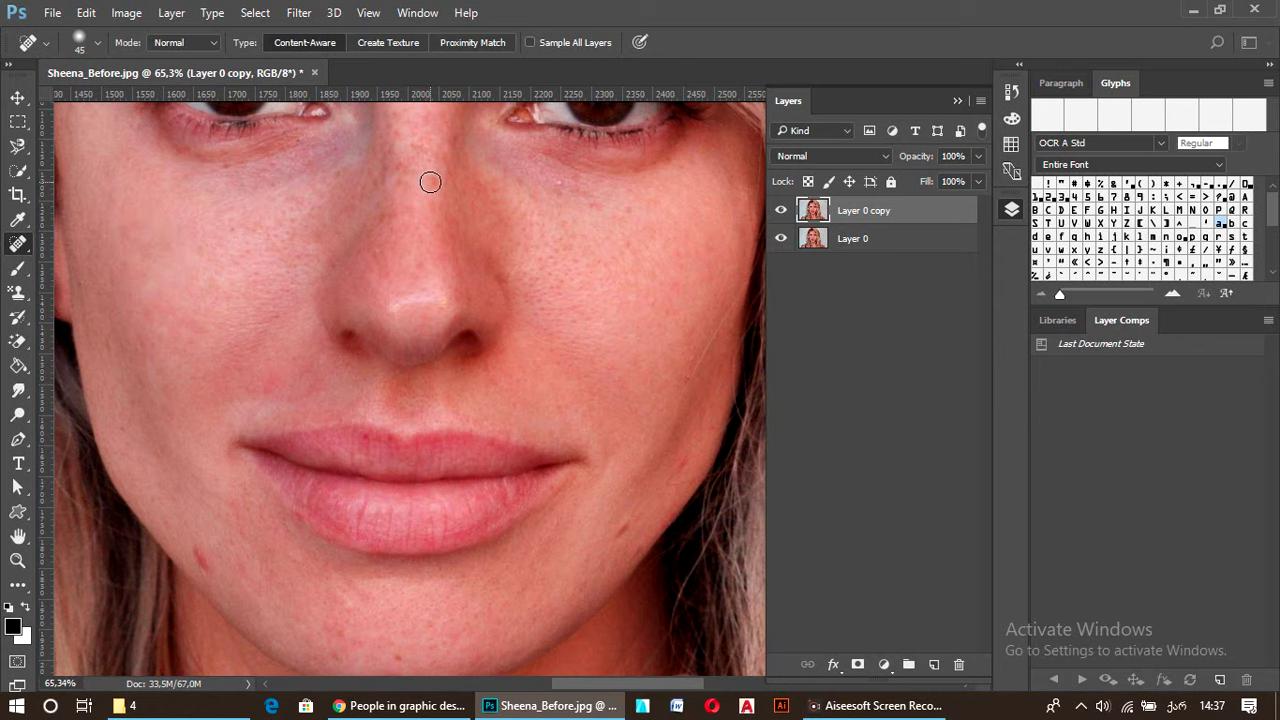
{"action": "left_click", "coordinate": [430, 182]}
{"action": "left_click", "coordinate": [204, 547]}
{"action": "key", "text": "bracketright"}
{"action": "key", "text": "bracketright"}
{"action": "key", "text": "bracketright"}
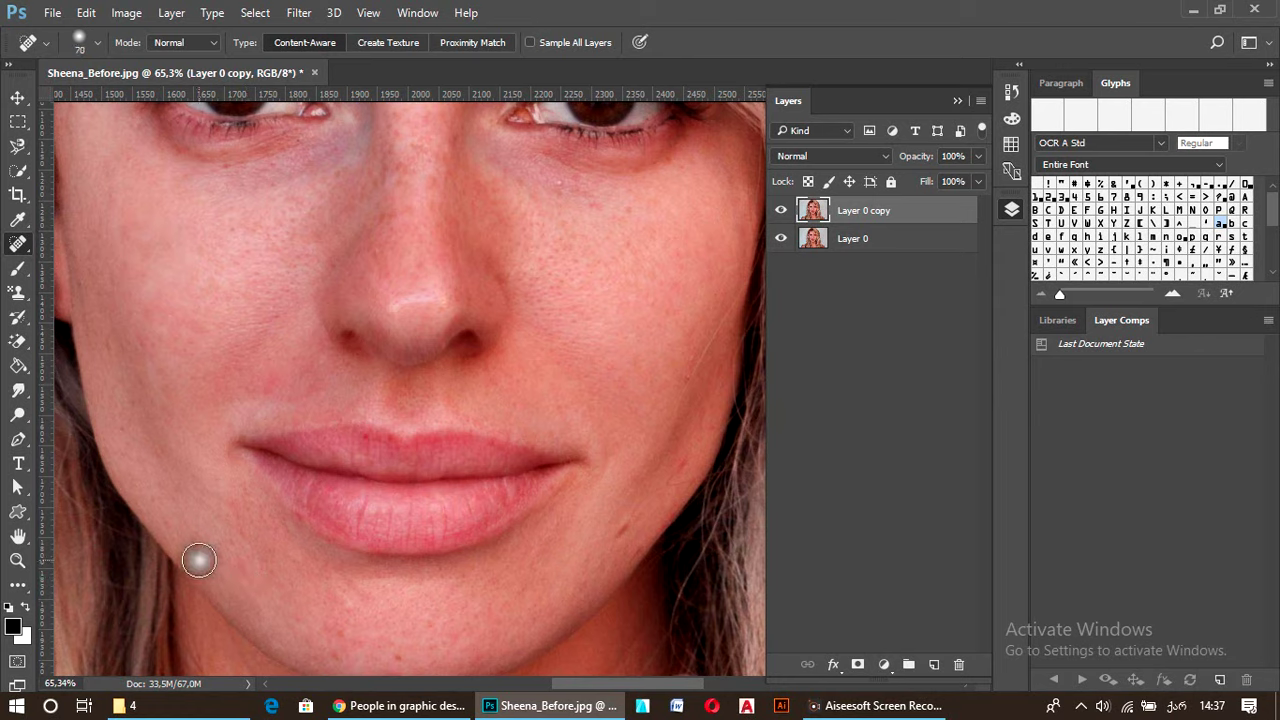
Heal the dark mole and the red spot on the jaw at the image's right with the Spot Healing Brush
{"action": "left_click", "coordinate": [620, 524]}
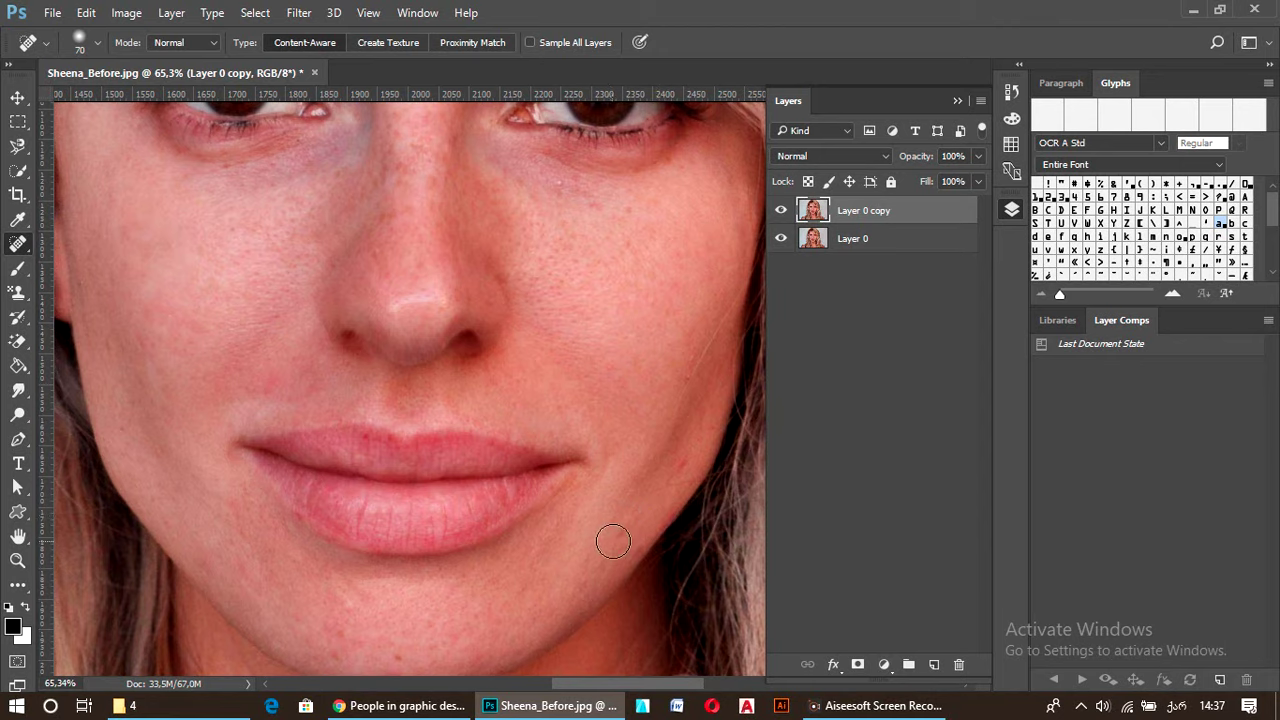
{"action": "left_click", "coordinate": [612, 535]}
{"action": "left_click", "coordinate": [681, 470]}
{"action": "scroll", "coordinate": [585, 360], "scroll_direction": "down", "scroll_amount": 3}
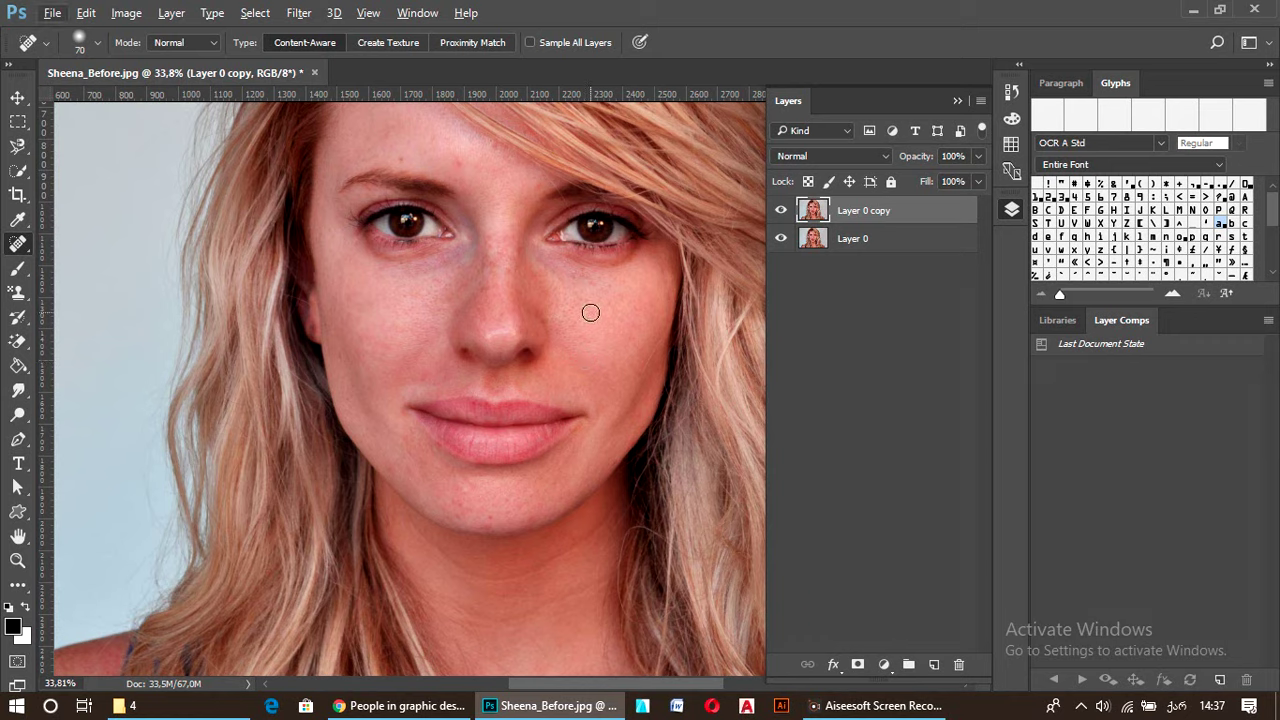
{"action": "right_click", "coordinate": [17, 243]}
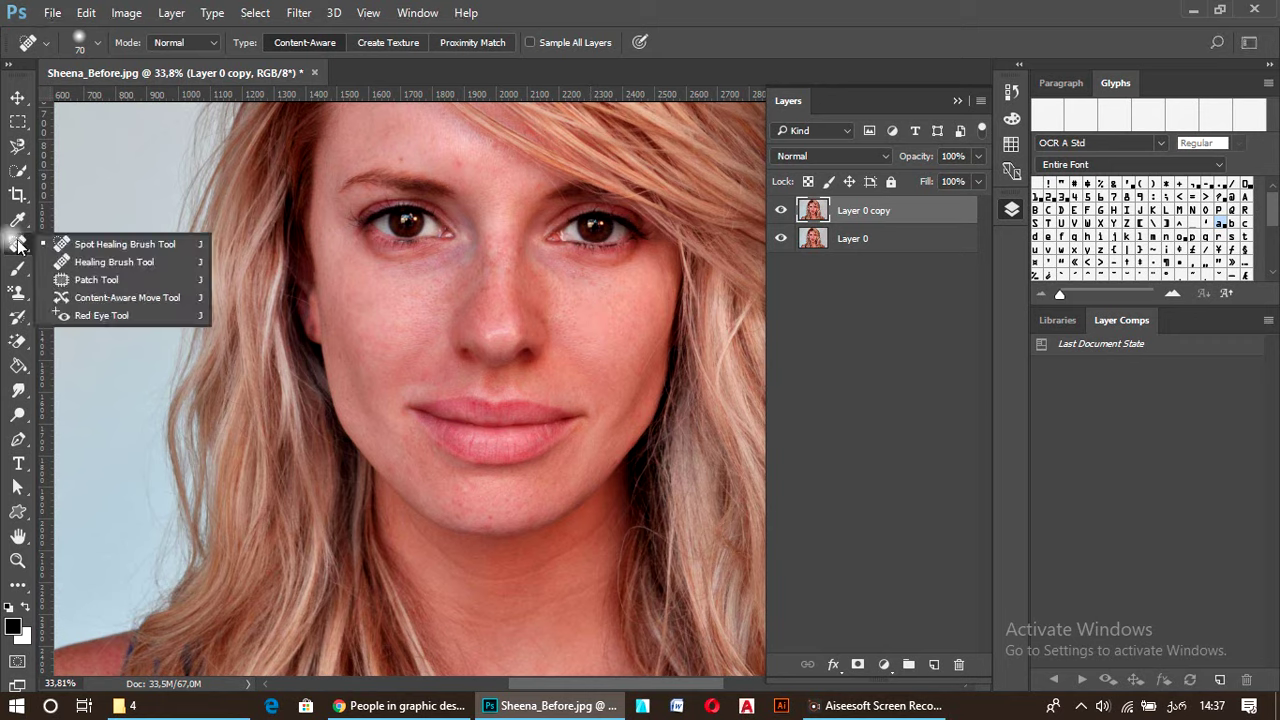
{"action": "left_click", "coordinate": [79, 259]}
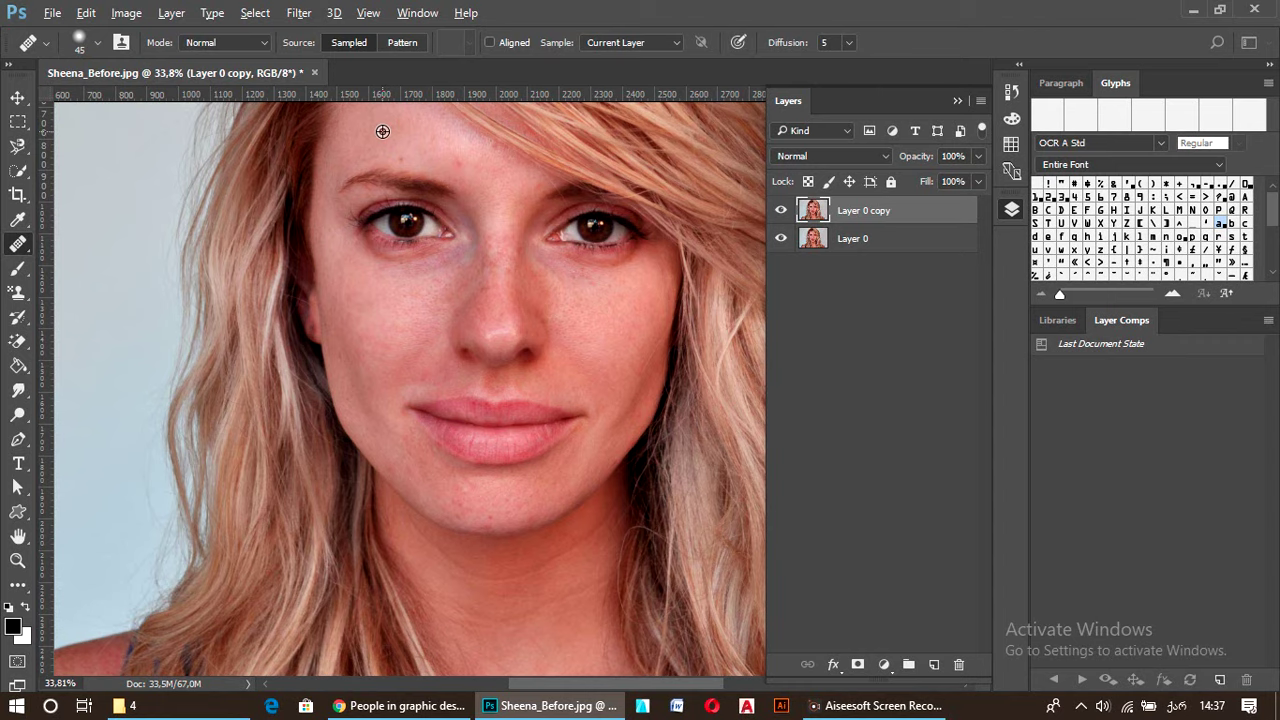
{"action": "right_click", "coordinate": [27, 242]}
{"action": "left_click", "coordinate": [110, 244]}
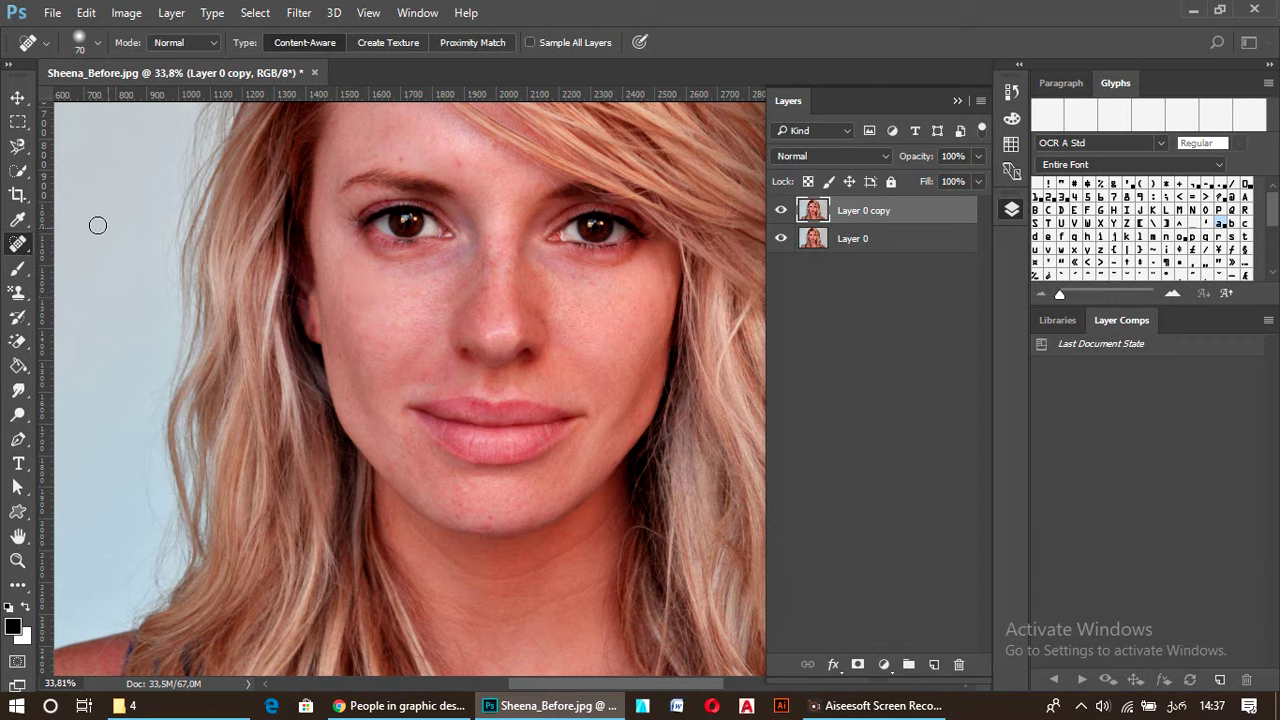
Heal the blemishes above the eyebrow at the image's left and on the lower forehead with the Spot Healing Brush
{"action": "right_click", "coordinate": [18, 245]}
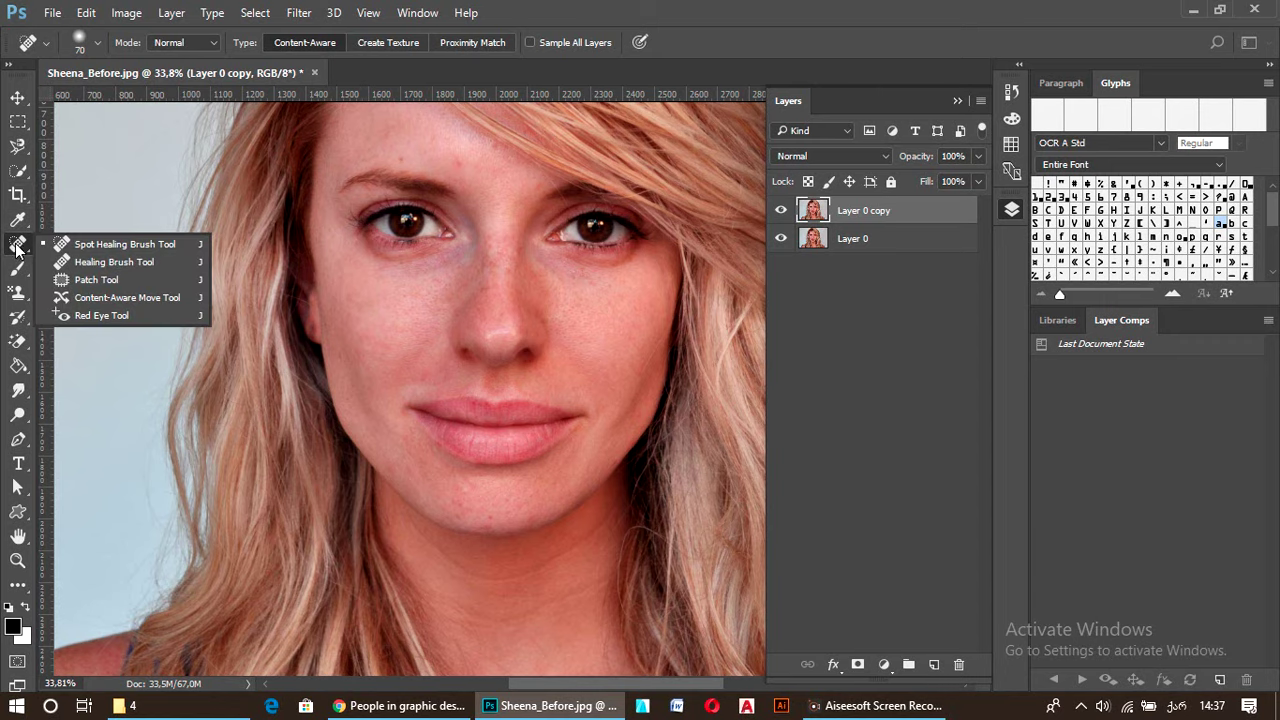
{"action": "left_click", "coordinate": [110, 244]}
{"action": "left_click", "coordinate": [398, 154]}
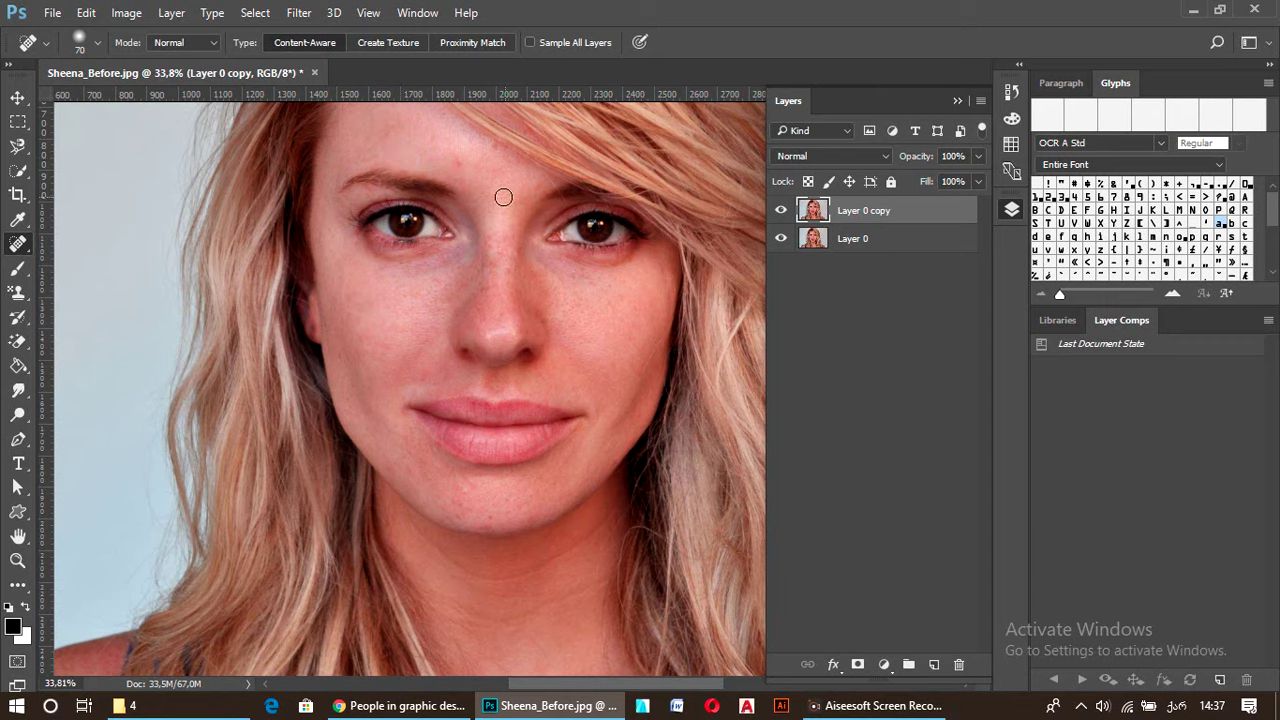
{"action": "left_click", "coordinate": [460, 164]}
Heal the red marks and the small brown mole on the chin with the Spot Healing Brush
{"action": "scroll", "coordinate": [465, 515], "scroll_direction": "up", "scroll_amount": 3}
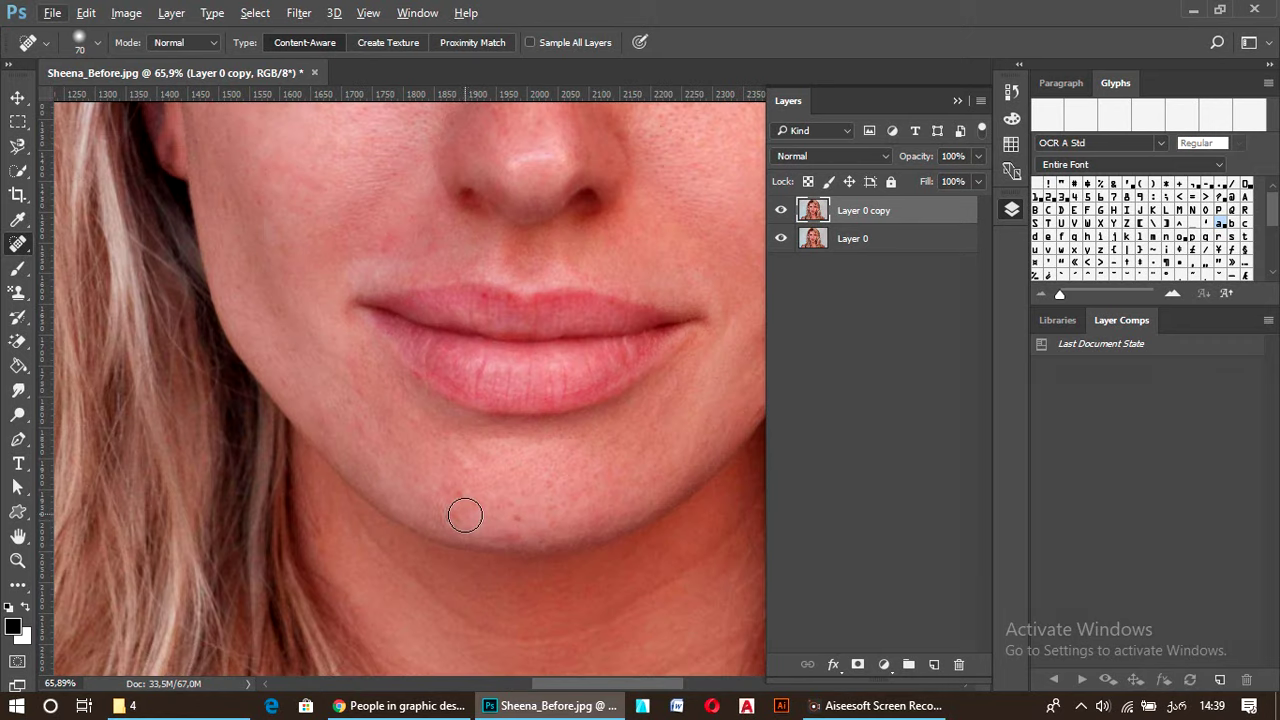
{"action": "scroll", "coordinate": [465, 515], "scroll_direction": "up", "scroll_amount": 2}
{"action": "left_click", "coordinate": [461, 461]}
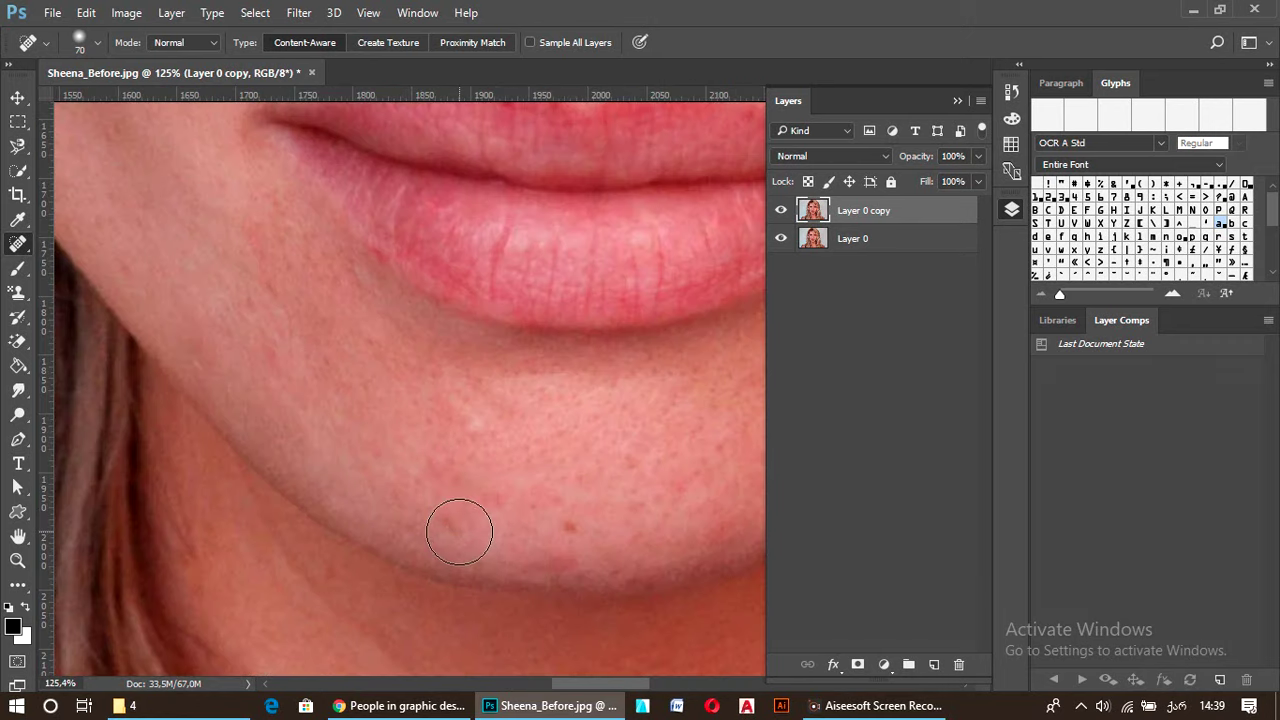
{"action": "left_click", "coordinate": [428, 470]}
{"action": "left_click", "coordinate": [576, 536]}
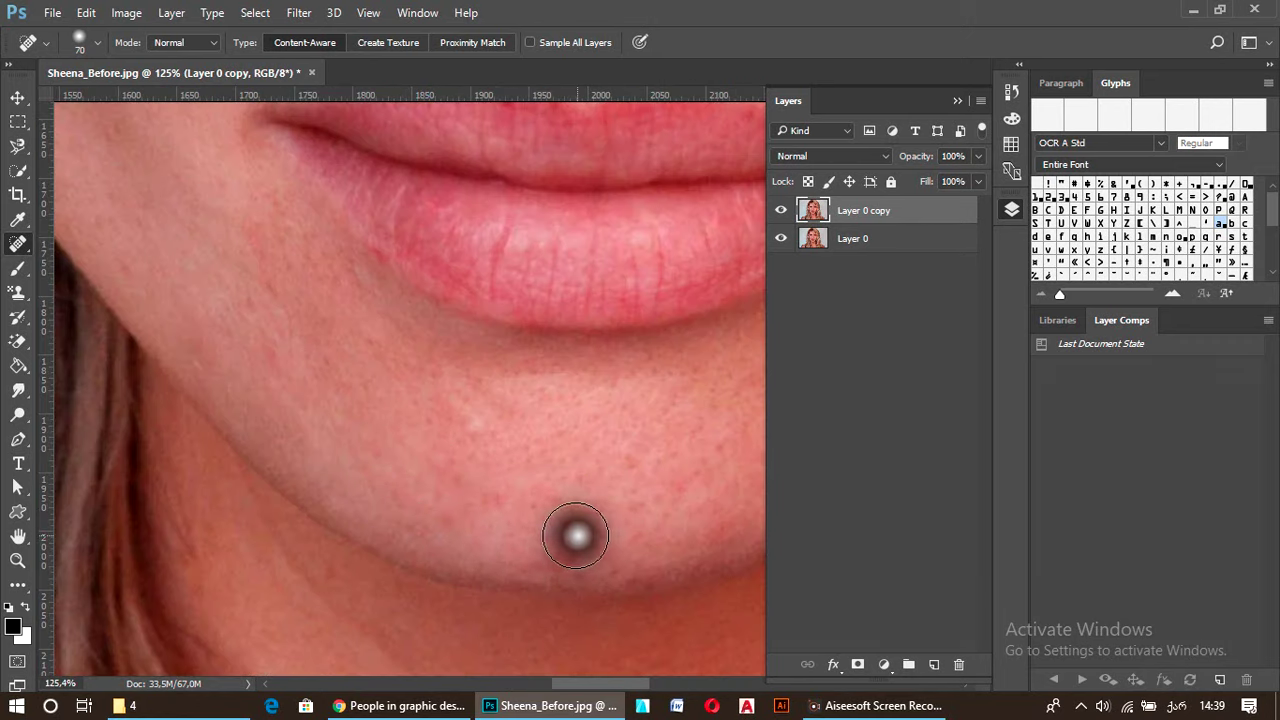
Heal the spots across the forehead, from above the brows up to the hair strands, with the Spot Healing Brush
{"action": "scroll", "coordinate": [500, 485], "scroll_direction": "down", "scroll_amount": 3}
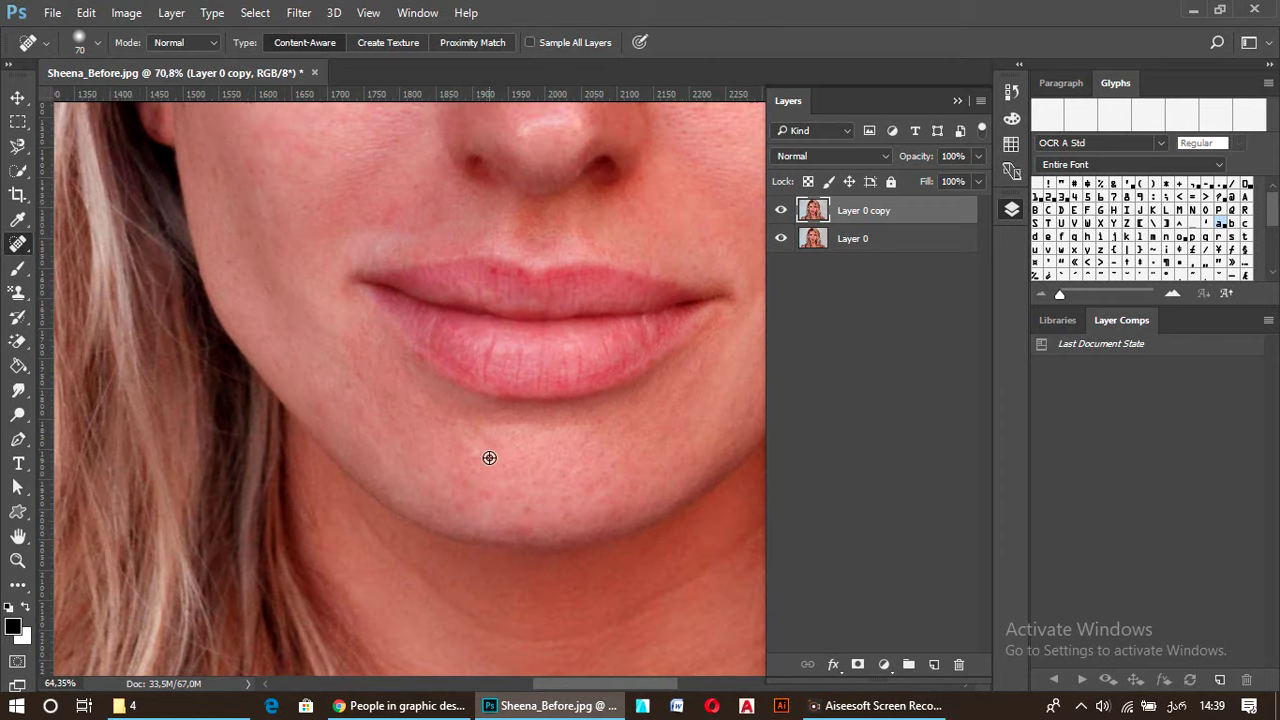
{"action": "scroll", "coordinate": [558, 356], "scroll_direction": "down", "scroll_amount": 2}
{"action": "scroll", "coordinate": [609, 170], "scroll_direction": "down", "scroll_amount": 3}
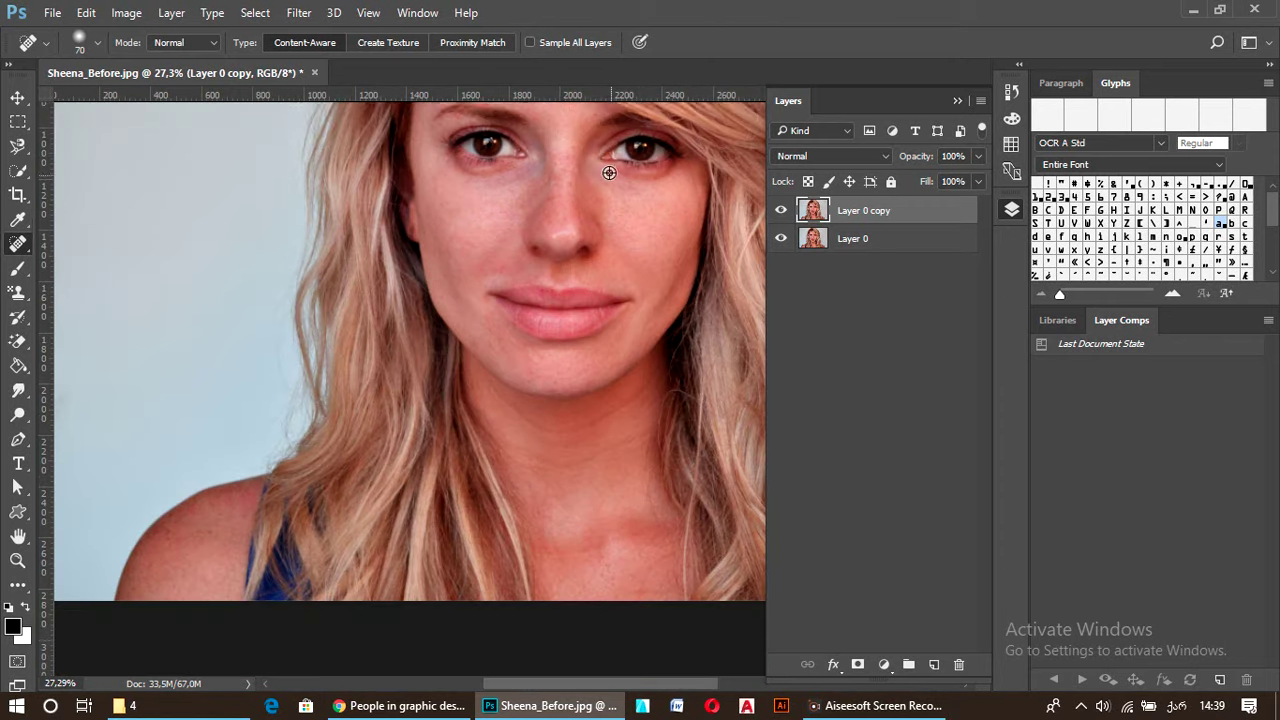
{"action": "scroll", "coordinate": [609, 172], "scroll_direction": "up", "scroll_amount": 5}
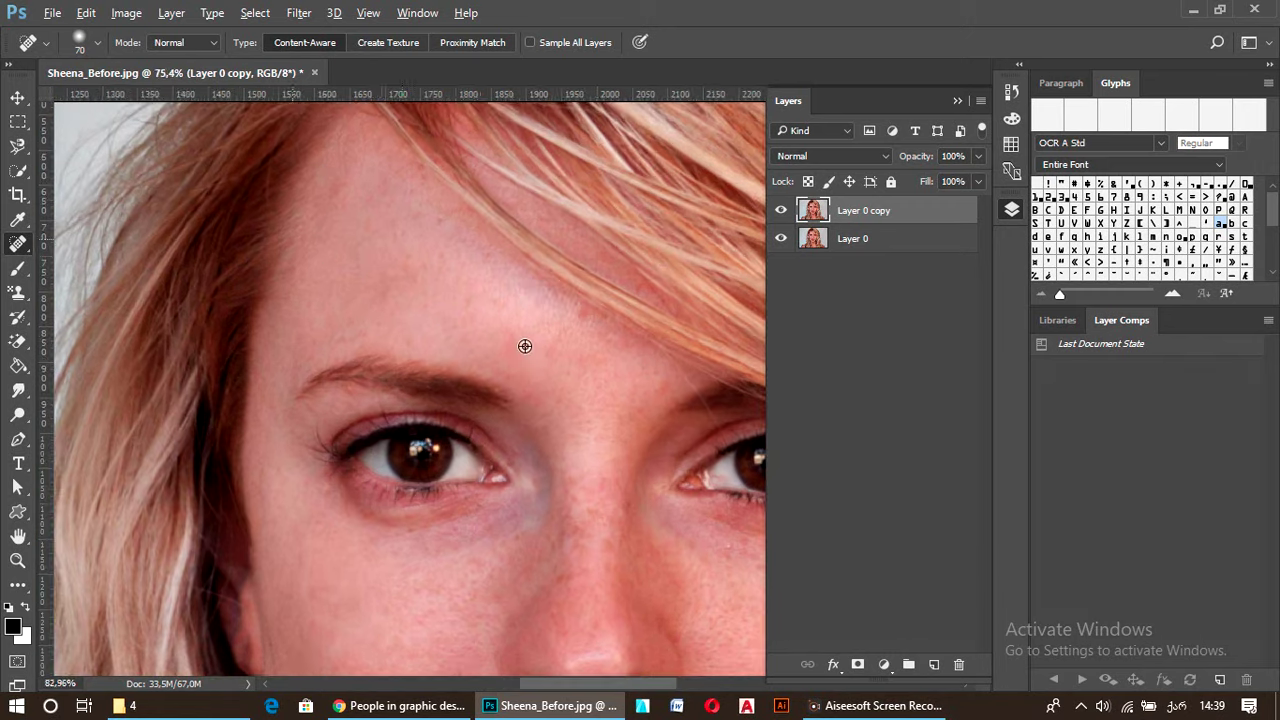
{"action": "scroll", "coordinate": [525, 346], "scroll_direction": "up", "scroll_amount": 1}
{"action": "left_click", "coordinate": [500, 348]}
{"action": "left_click", "coordinate": [639, 302]}
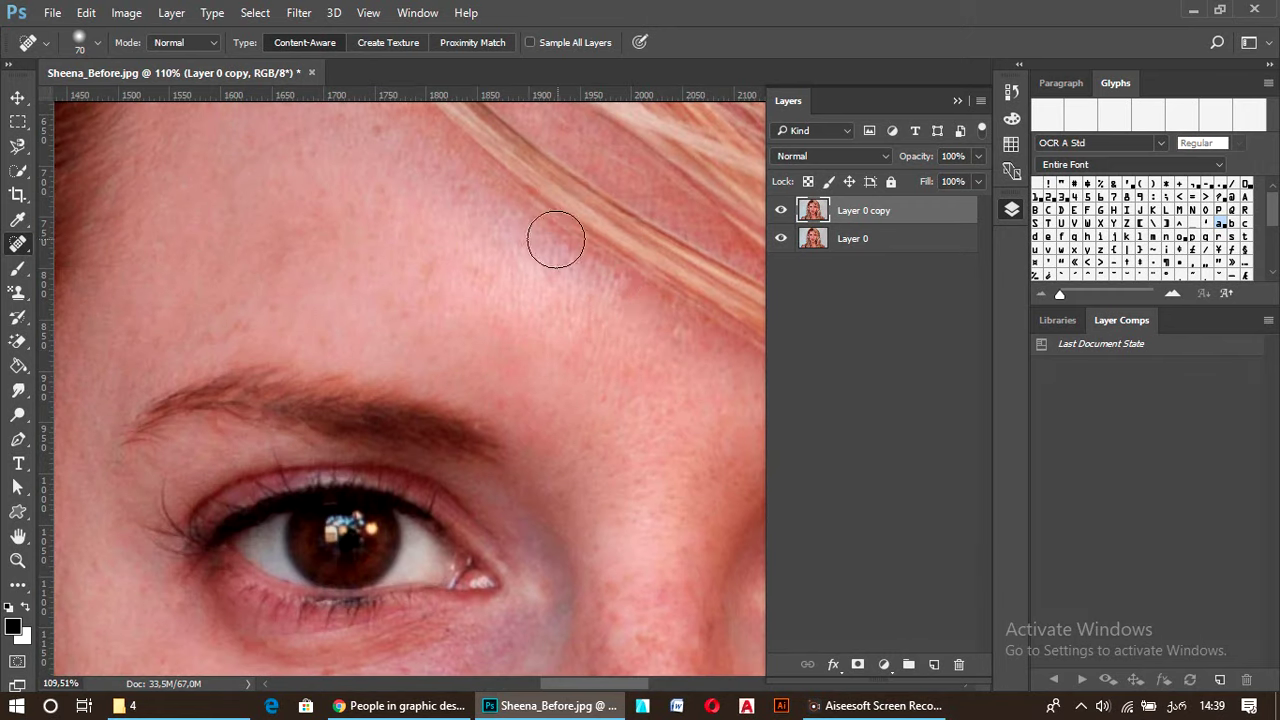
{"action": "left_click", "coordinate": [609, 280]}
{"action": "left_click", "coordinate": [383, 145]}
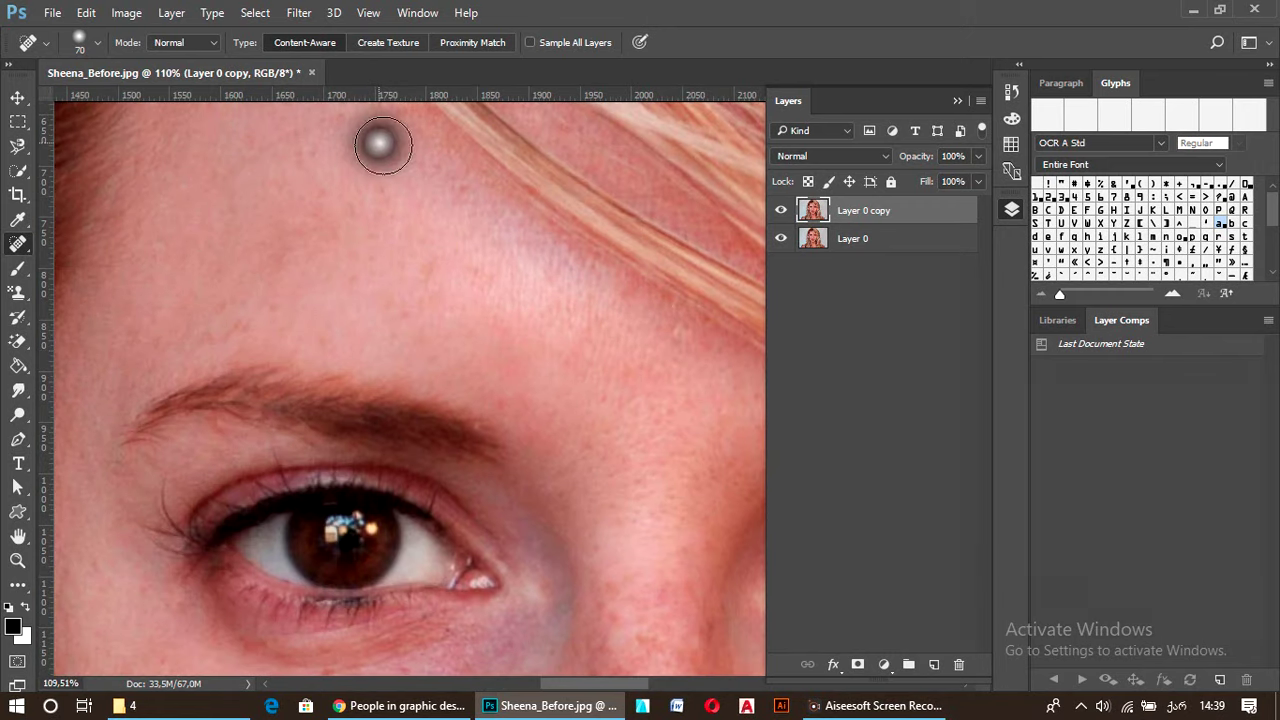
{"action": "left_click", "coordinate": [455, 181]}
Heal the spots on the nose and on the cheek below the eye at the image's right
{"action": "scroll", "coordinate": [478, 286], "scroll_direction": "down", "scroll_amount": 3}
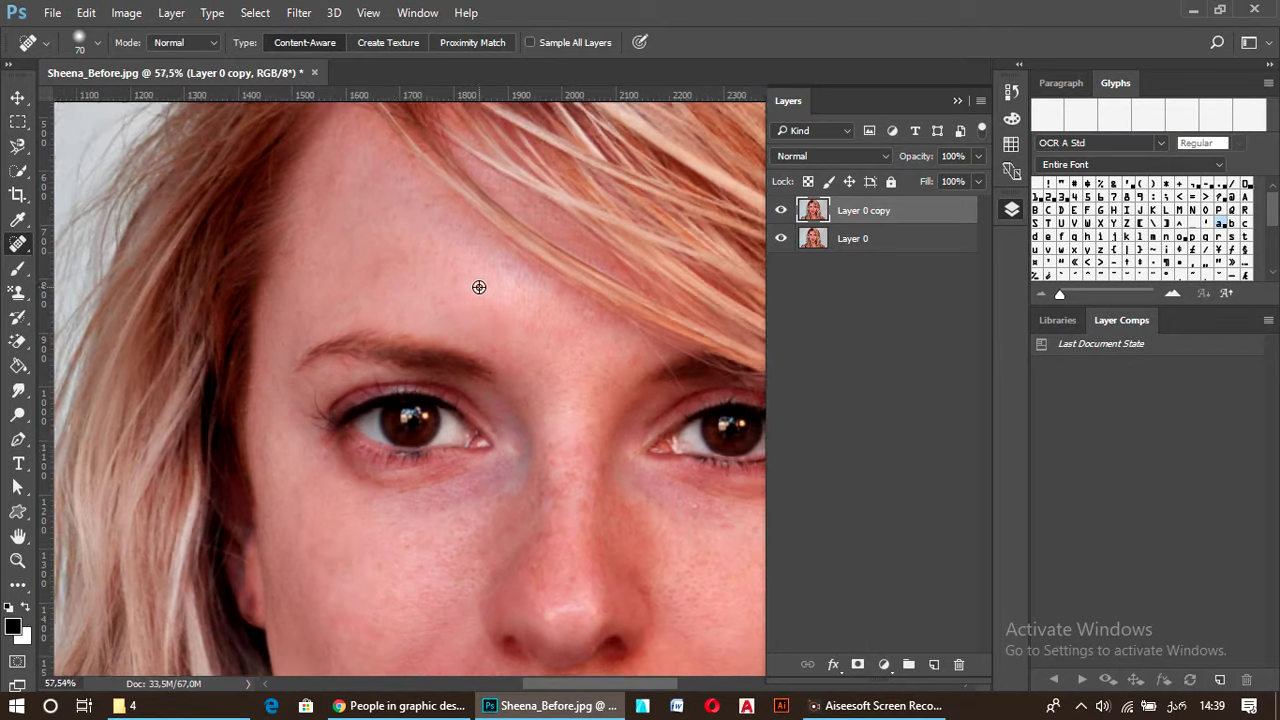
{"action": "scroll", "coordinate": [478, 286], "scroll_direction": "down", "scroll_amount": 4}
{"action": "scroll", "coordinate": [437, 354], "scroll_direction": "down", "scroll_amount": 1}
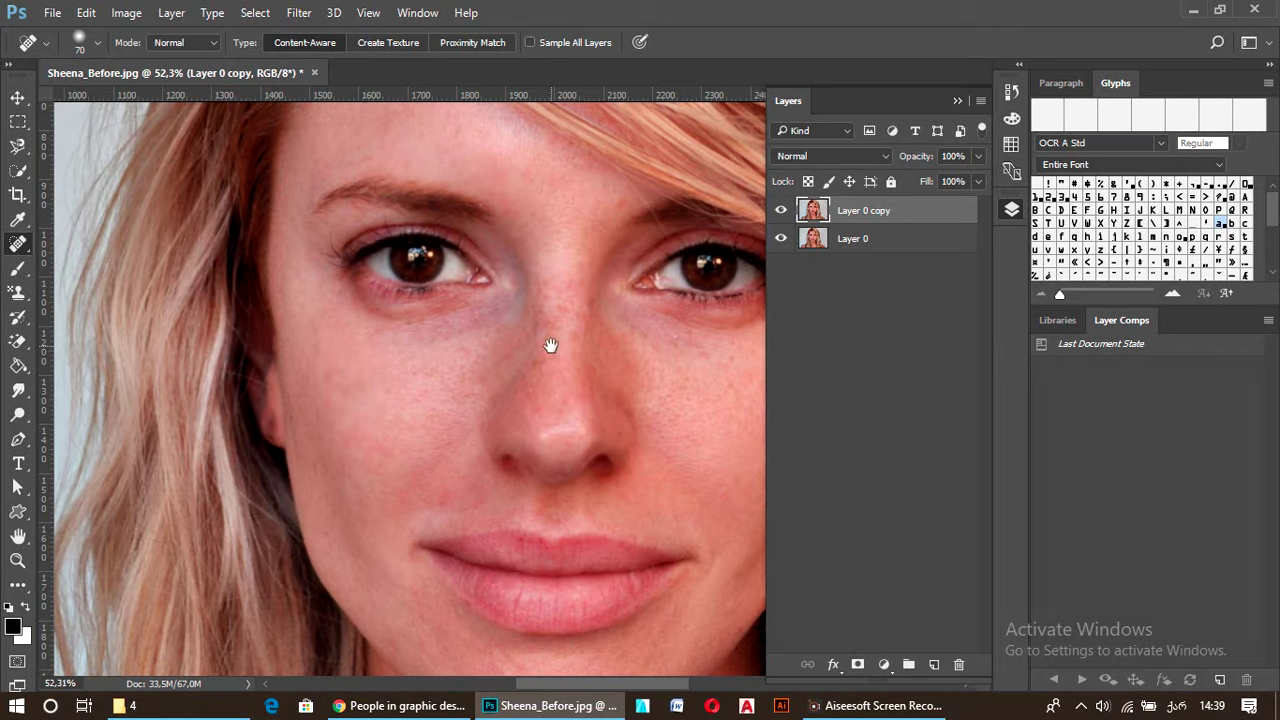
{"action": "mouse_move", "coordinate": [550, 345]}
{"action": "left_mouse_down"}
{"action": "mouse_move", "coordinate": [397, 306]}
{"action": "mouse_move", "coordinate": [435, 238]}
{"action": "left_mouse_up"}
{"action": "left_click", "coordinate": [556, 243]}
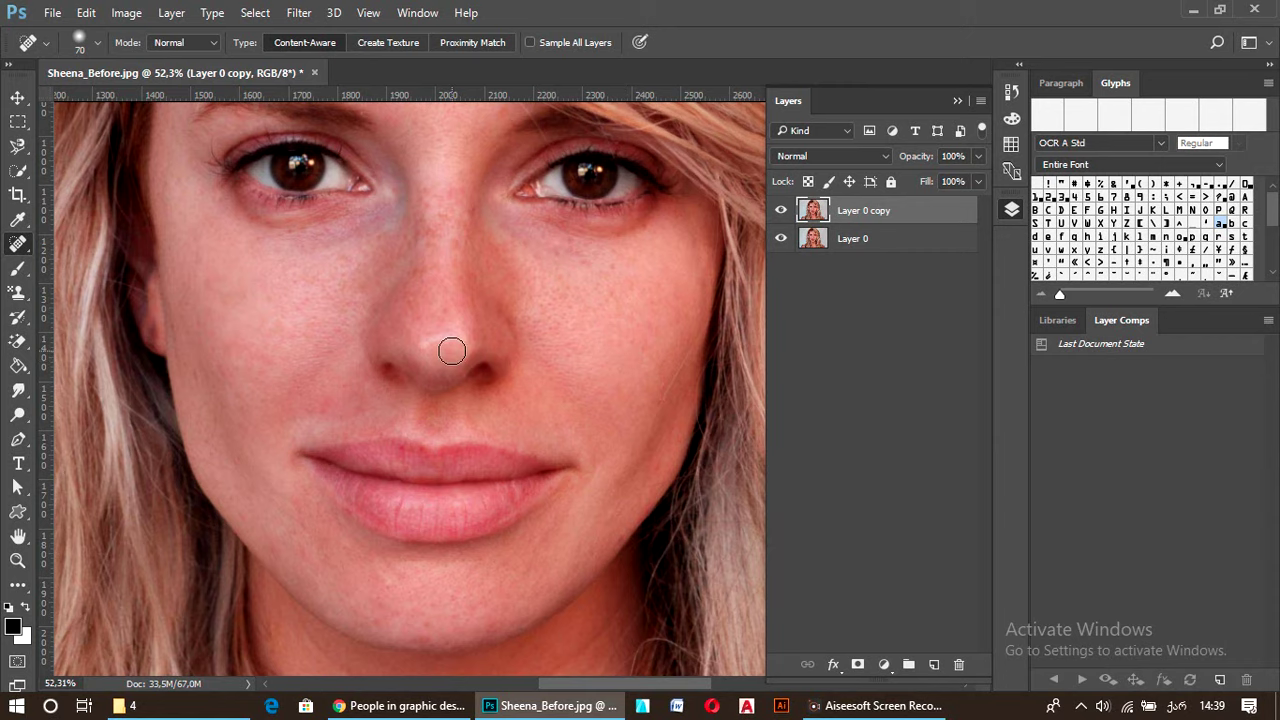
{"action": "left_click", "coordinate": [420, 292]}
{"action": "left_click", "coordinate": [451, 310]}
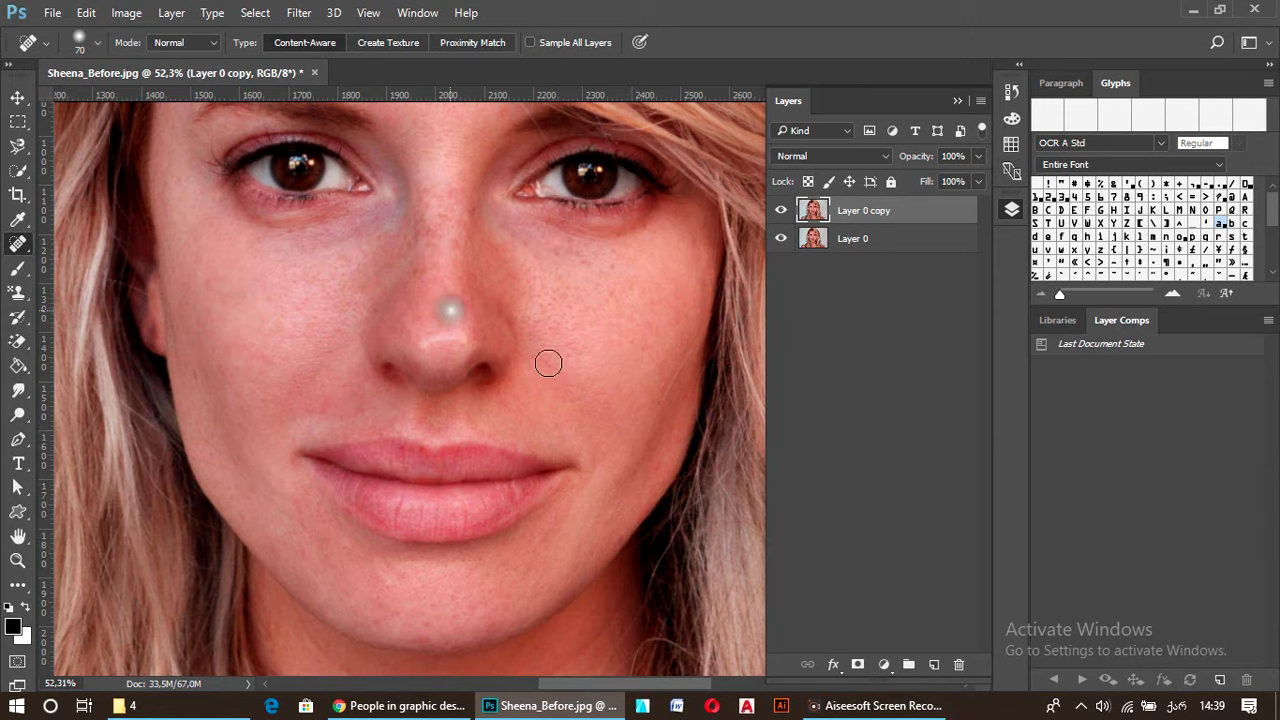
Heal the blemishes beside the mouth corner at the image's left and the remaining red spots on the chin
{"action": "scroll", "coordinate": [550, 380], "scroll_direction": "down", "scroll_amount": 2}
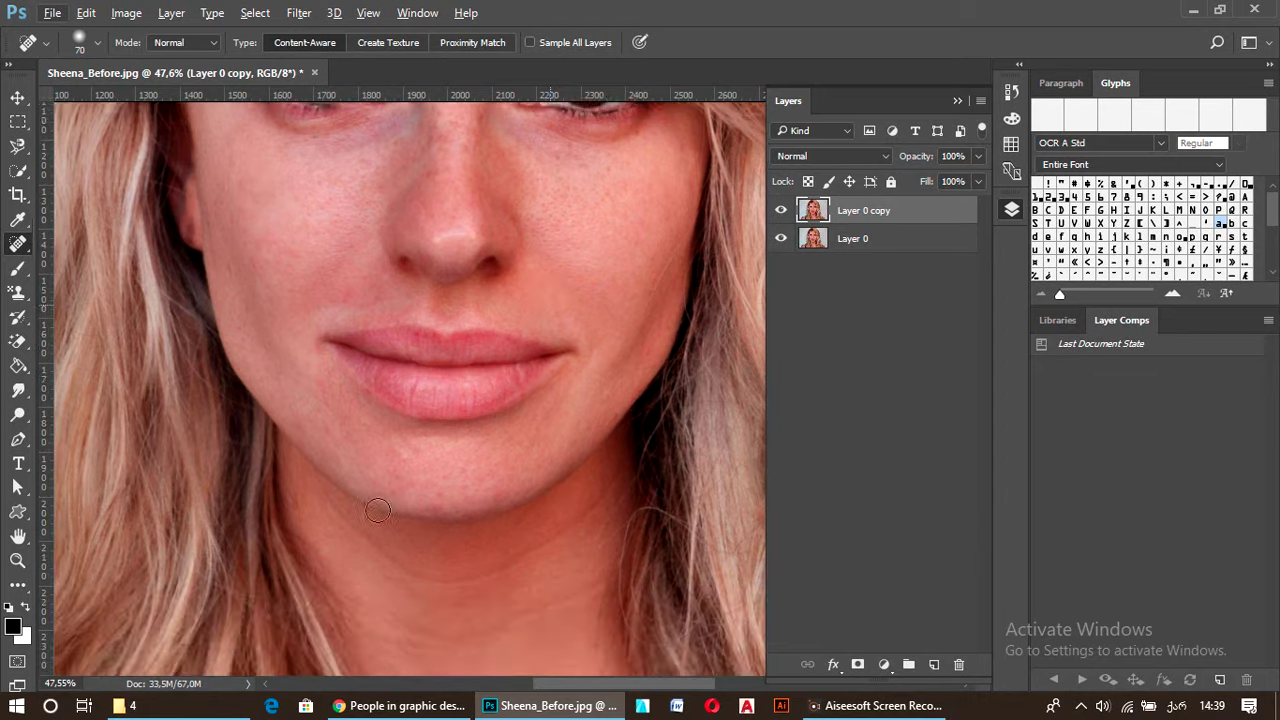
{"action": "scroll", "coordinate": [306, 414], "scroll_direction": "up", "scroll_amount": 4}
{"action": "left_click", "coordinate": [343, 429]}
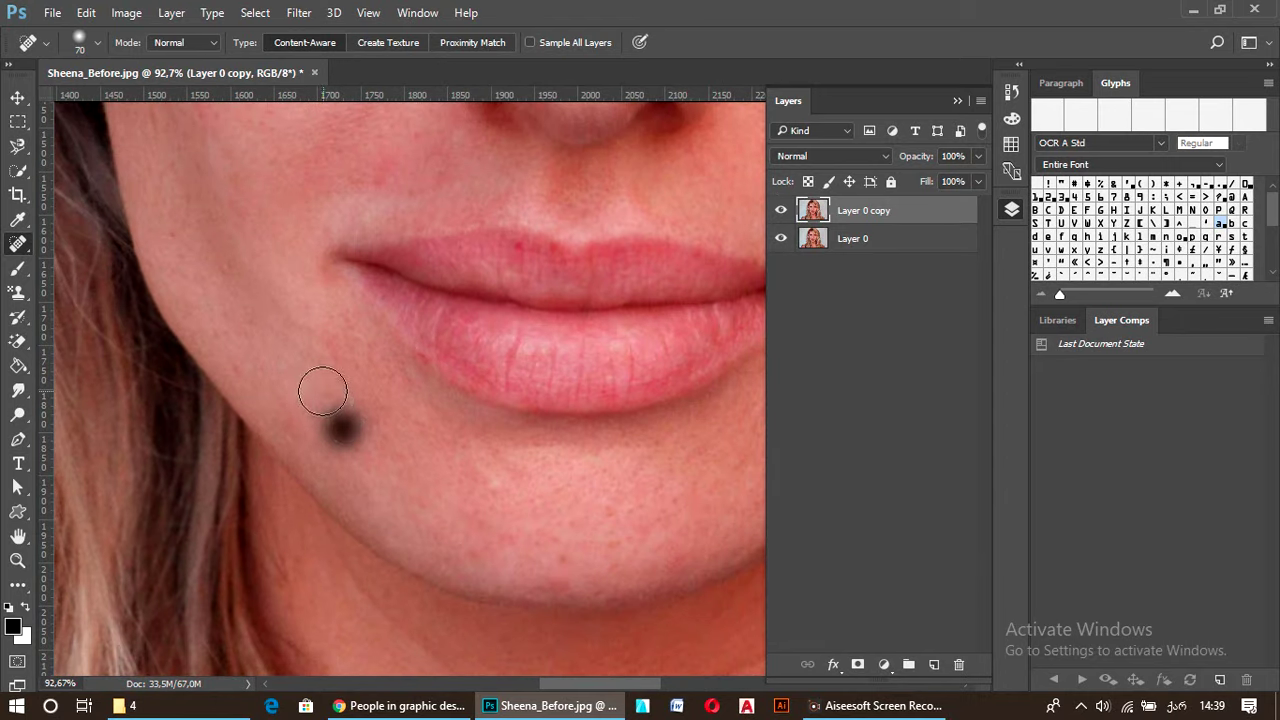
{"action": "left_click", "coordinate": [323, 381]}
{"action": "left_click", "coordinate": [331, 378]}
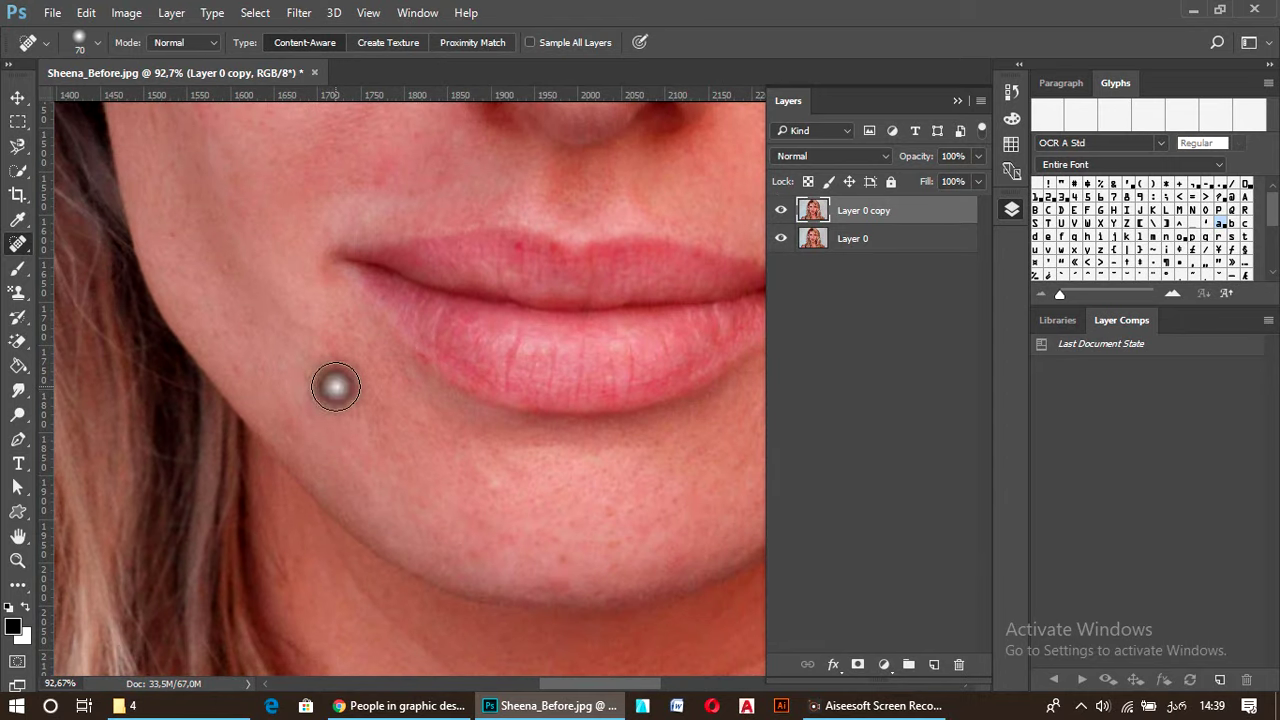
{"action": "left_click", "coordinate": [560, 549]}
{"action": "left_click", "coordinate": [505, 490]}
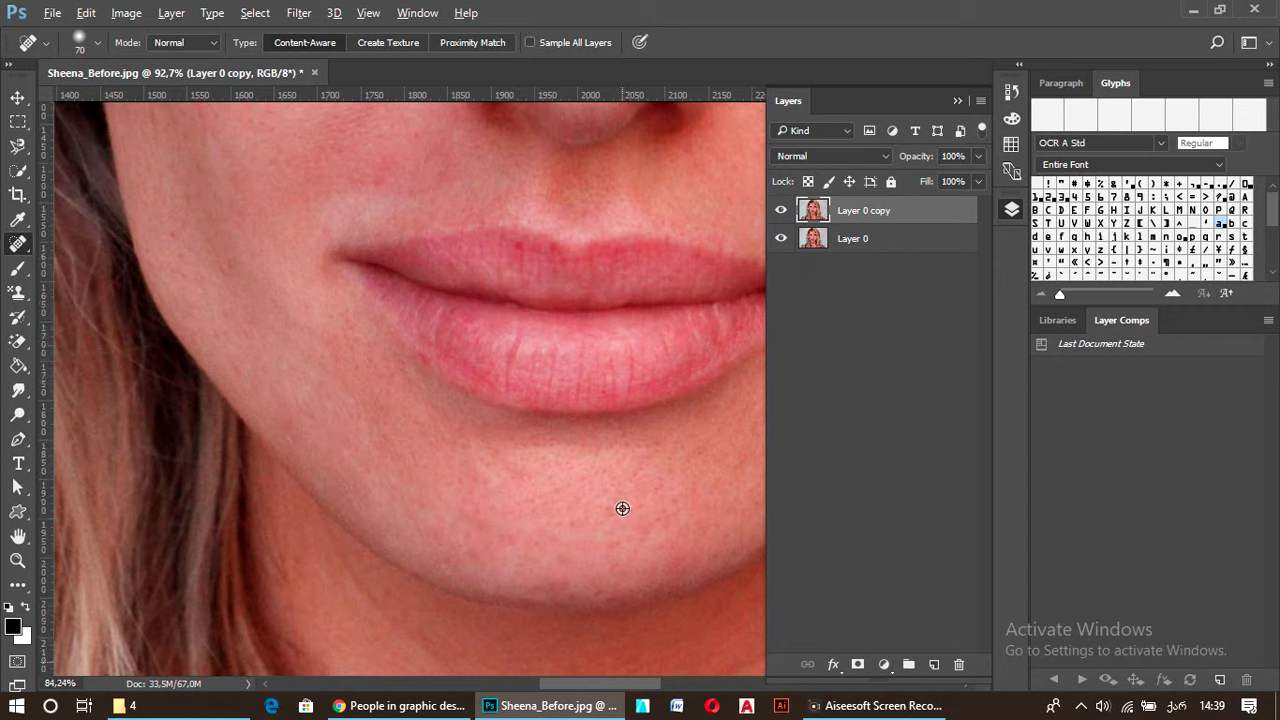
Enlarge the Spot Healing Brush and heal the remaining marks on the upper forehead, nose, cheeks and chin
{"action": "scroll", "coordinate": [623, 508], "scroll_direction": "down", "scroll_amount": 2}
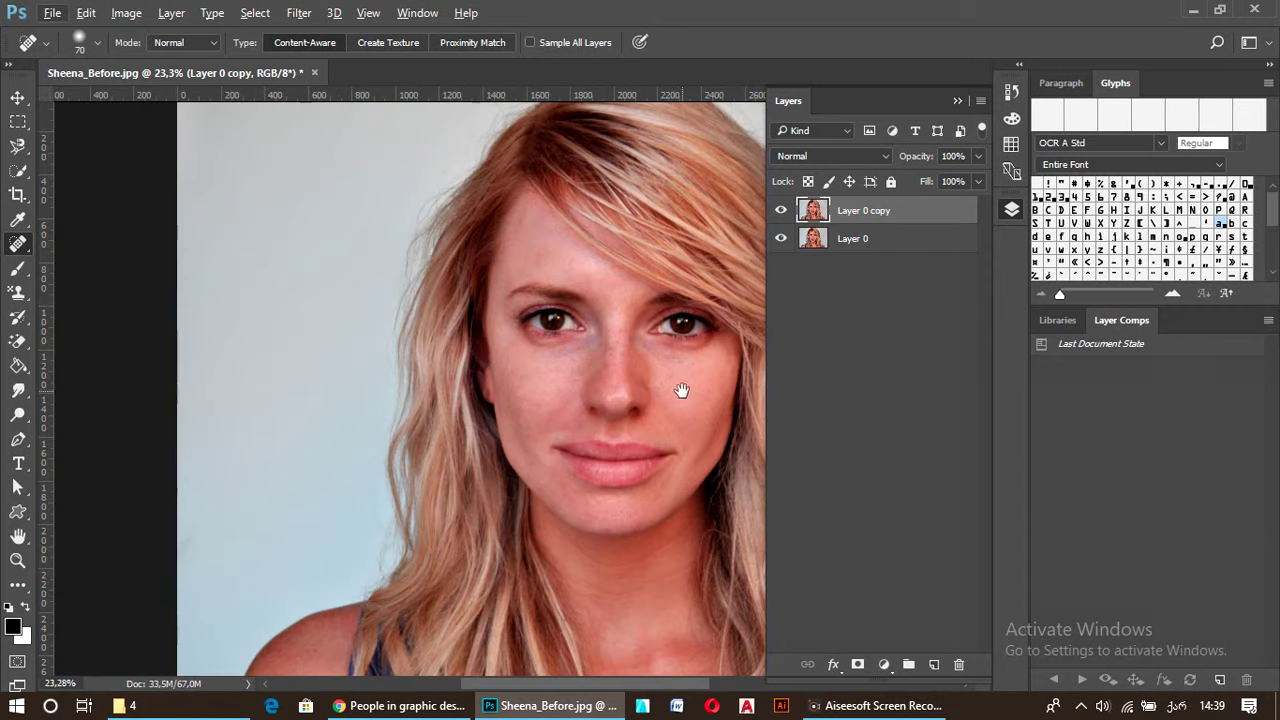
{"action": "left_click_drag", "start_coordinate": [680, 383], "coordinate": [560, 364]}
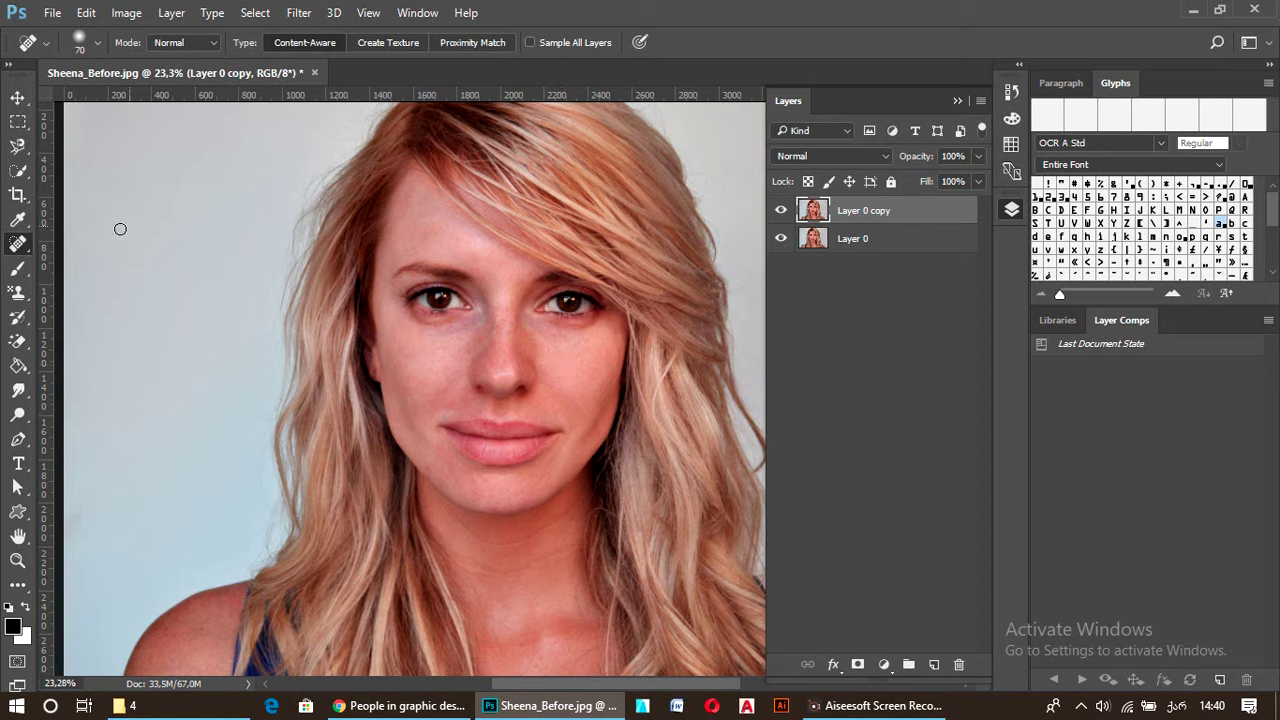
{"action": "right_click", "coordinate": [18, 243]}
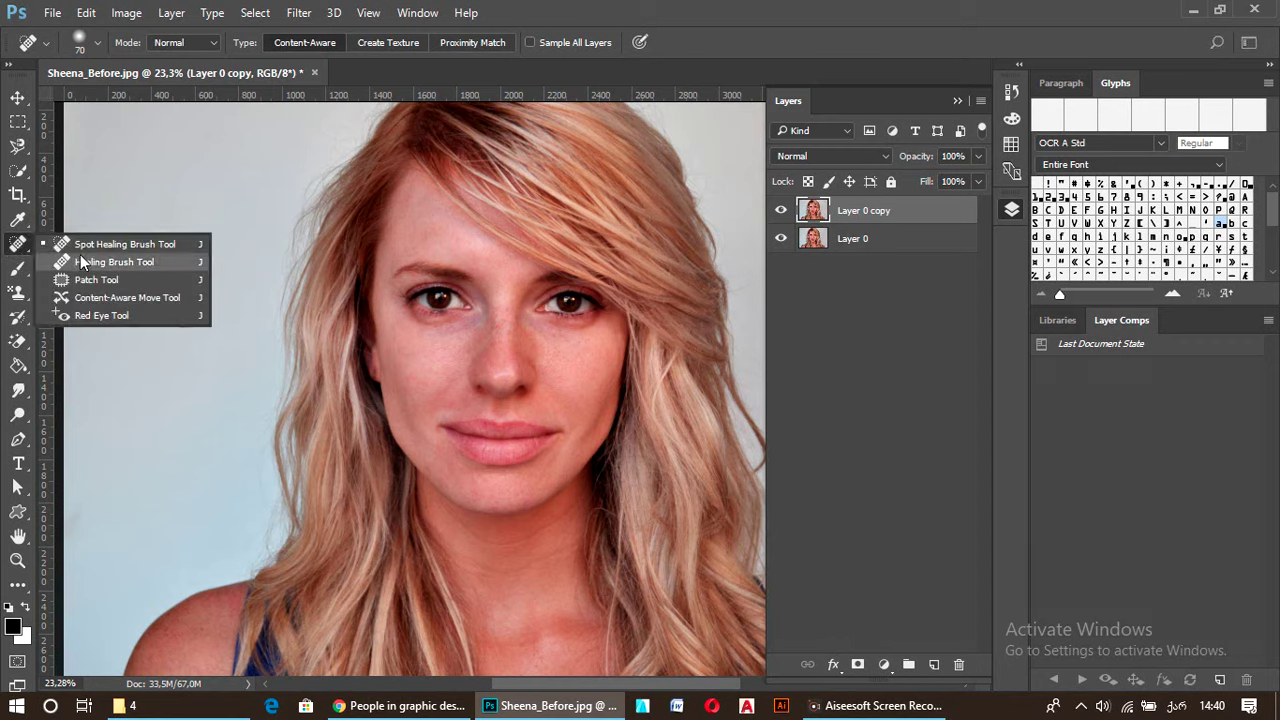
{"action": "left_click", "coordinate": [407, 198]}
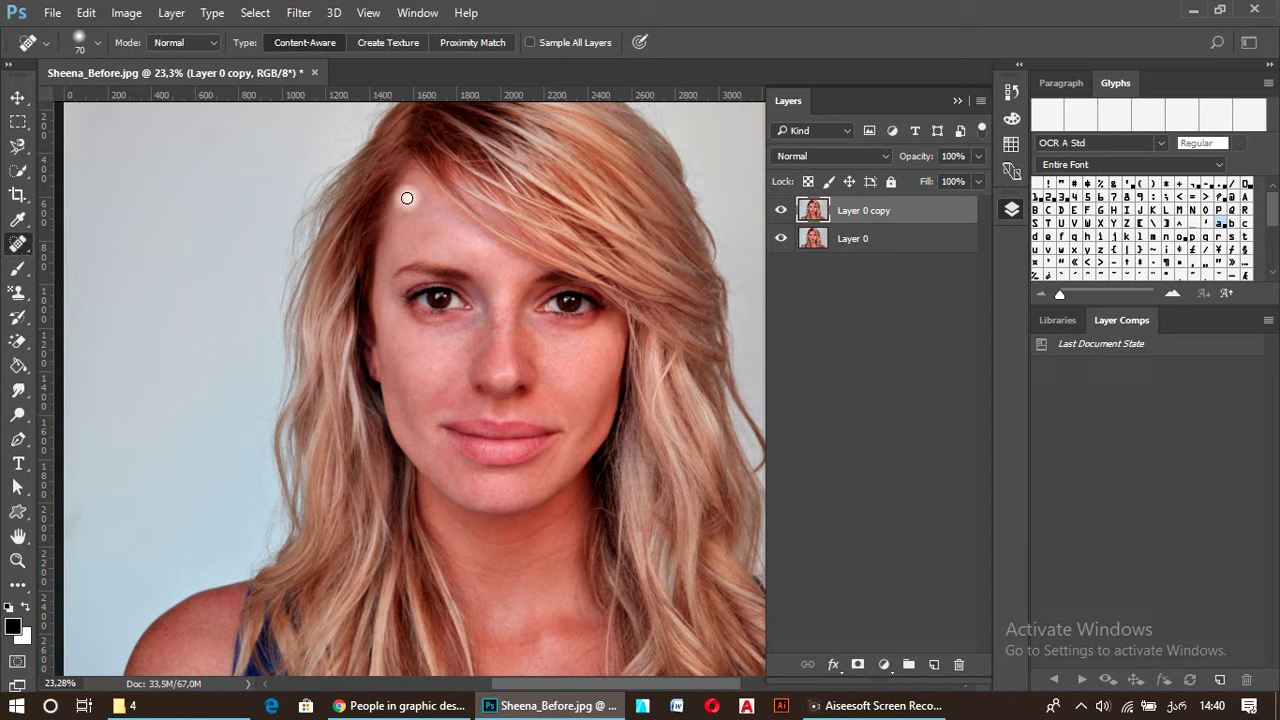
{"action": "key", "text": "bracketright"}
{"action": "left_click", "coordinate": [411, 191]}
{"action": "left_click", "coordinate": [530, 333]}
{"action": "left_click", "coordinate": [569, 343]}
{"action": "left_click", "coordinate": [601, 403]}
{"action": "left_click", "coordinate": [450, 406]}
{"action": "left_click", "coordinate": [474, 501]}
{"action": "left_click", "coordinate": [488, 508]}
Select the whole face with the Polygonal Lasso, tracing the hairline, cheeks and jaw
{"action": "left_click", "coordinate": [16, 150]}
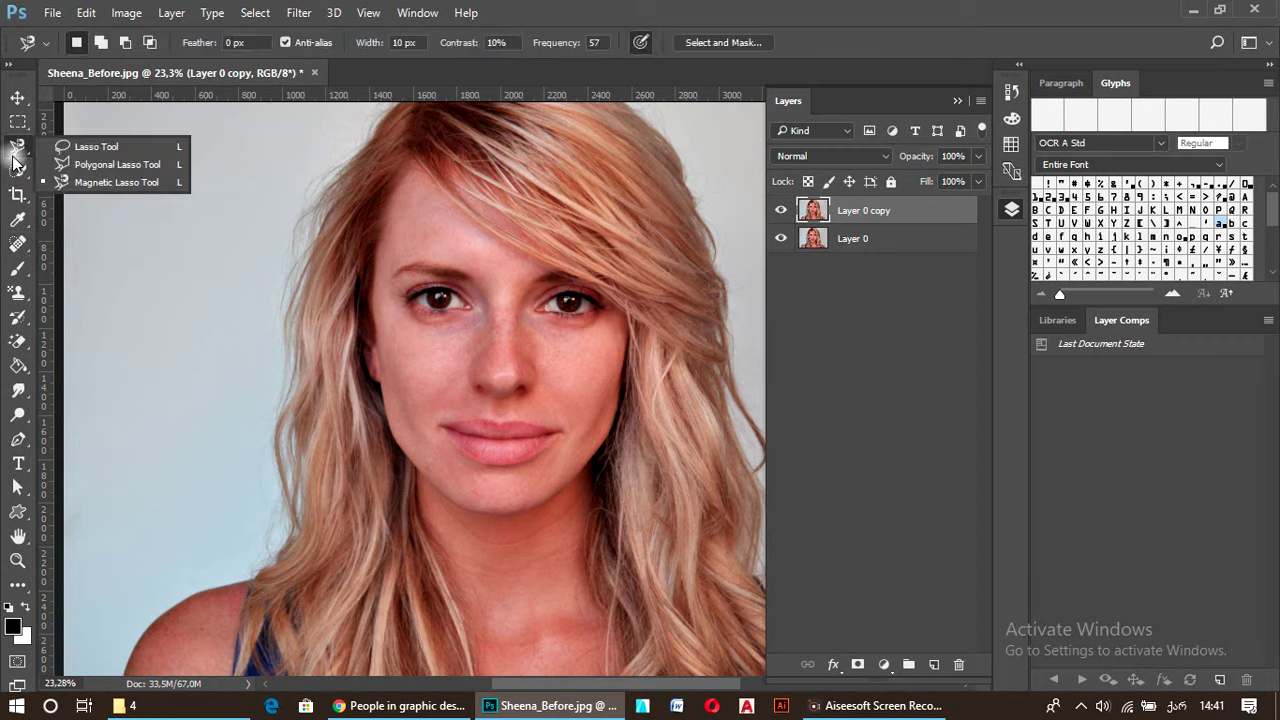
{"action": "left_click", "coordinate": [99, 164]}
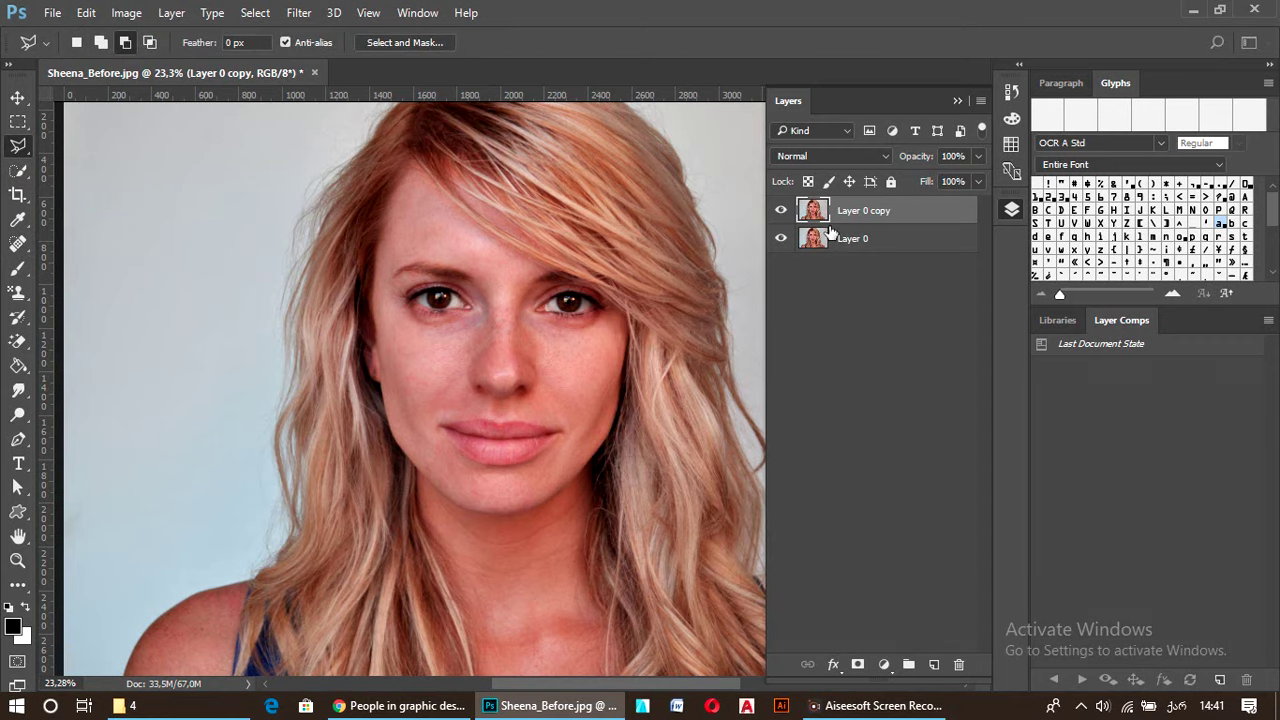
{"action": "scroll", "coordinate": [555, 163], "scroll_direction": "up", "scroll_amount": 3}
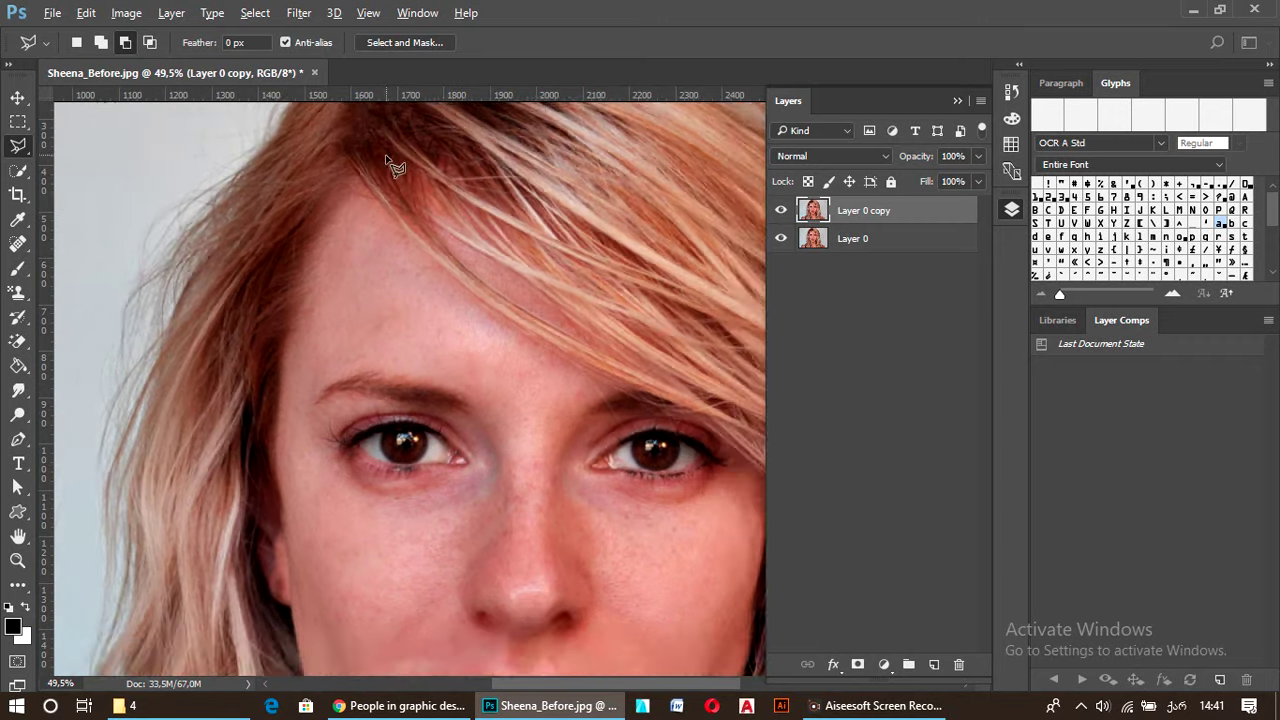
{"action": "left_click", "coordinate": [349, 186]}
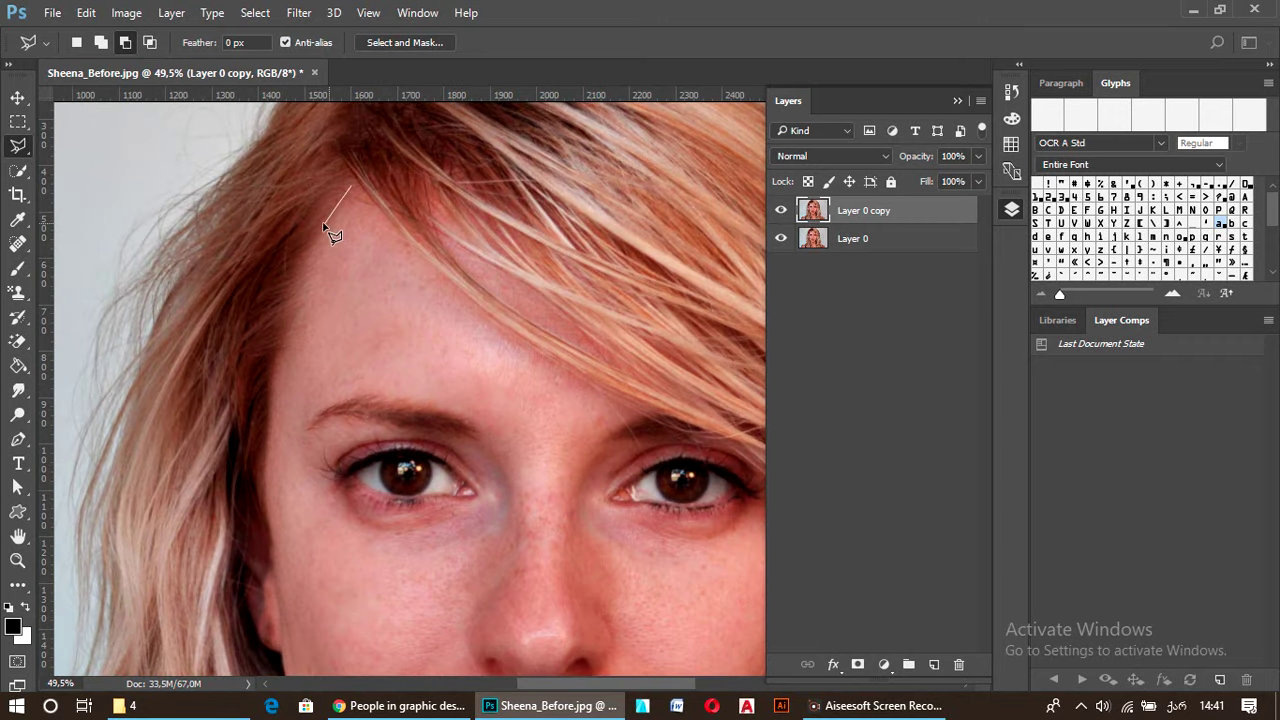
{"action": "mouse_move", "coordinate": [297, 291]}
{"action": "left_mouse_down"}
{"action": "mouse_move", "coordinate": [264, 458]}
{"action": "mouse_move", "coordinate": [278, 597]}
{"action": "mouse_move", "coordinate": [318, 455]}
{"action": "mouse_move", "coordinate": [314, 136]}
{"action": "mouse_move", "coordinate": [323, 305]}
{"action": "mouse_move", "coordinate": [320, 256]}
{"action": "mouse_move", "coordinate": [260, 189]}
{"action": "mouse_move", "coordinate": [277, 414]}
{"action": "mouse_move", "coordinate": [280, 297]}
{"action": "mouse_move", "coordinate": [343, 266]}
{"action": "mouse_move", "coordinate": [358, 316]}
{"action": "mouse_move", "coordinate": [314, 357]}
{"action": "mouse_move", "coordinate": [300, 300]}
{"action": "mouse_move", "coordinate": [314, 389]}
{"action": "mouse_move", "coordinate": [348, 458]}
{"action": "mouse_move", "coordinate": [465, 585]}
{"action": "mouse_move", "coordinate": [560, 612]}
{"action": "mouse_move", "coordinate": [676, 577]}
{"action": "mouse_move", "coordinate": [634, 480]}
{"action": "mouse_move", "coordinate": [345, 500]}
{"action": "mouse_move", "coordinate": [406, 545]}
{"action": "mouse_move", "coordinate": [426, 520]}
{"action": "mouse_move", "coordinate": [20, 145]}
{"action": "mouse_move", "coordinate": [777, 377]}
{"action": "mouse_move", "coordinate": [620, 490]}
{"action": "mouse_move", "coordinate": [657, 445]}
{"action": "mouse_move", "coordinate": [684, 340]}
{"action": "mouse_move", "coordinate": [701, 205]}
{"action": "mouse_move", "coordinate": [674, 134]}
{"action": "mouse_move", "coordinate": [590, 460]}
{"action": "mouse_move", "coordinate": [600, 465]}
{"action": "mouse_move", "coordinate": [338, 324]}
{"action": "mouse_move", "coordinate": [176, 172]}
{"action": "left_mouse_up"}
{"action": "key", "text": "space"}
{"action": "key", "text": "space"}
{"action": "key", "text": "space"}
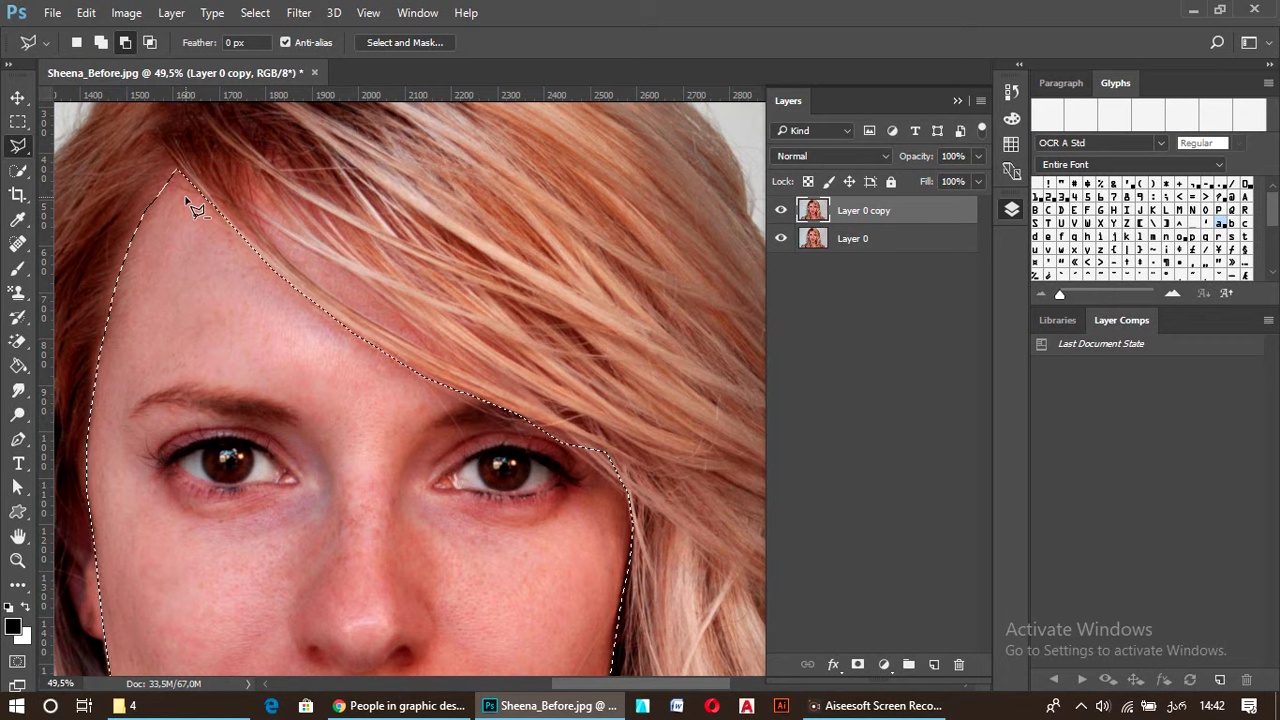
Add the strip of forehead skin showing between the hair strands to the face selection
{"action": "left_click", "coordinate": [103, 45]}
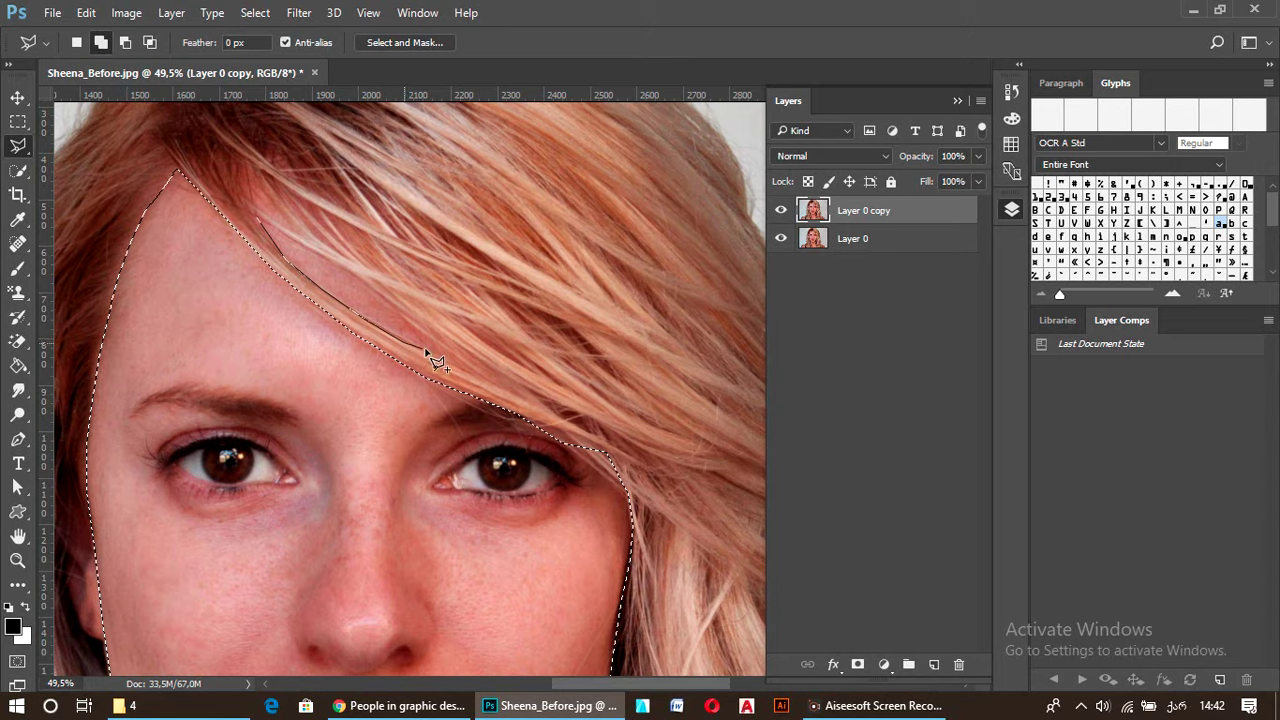
{"action": "left_click_drag", "start_coordinate": [391, 306], "coordinate": [257, 220]}
{"action": "scroll", "coordinate": [400, 348], "scroll_direction": "down", "scroll_amount": 2}
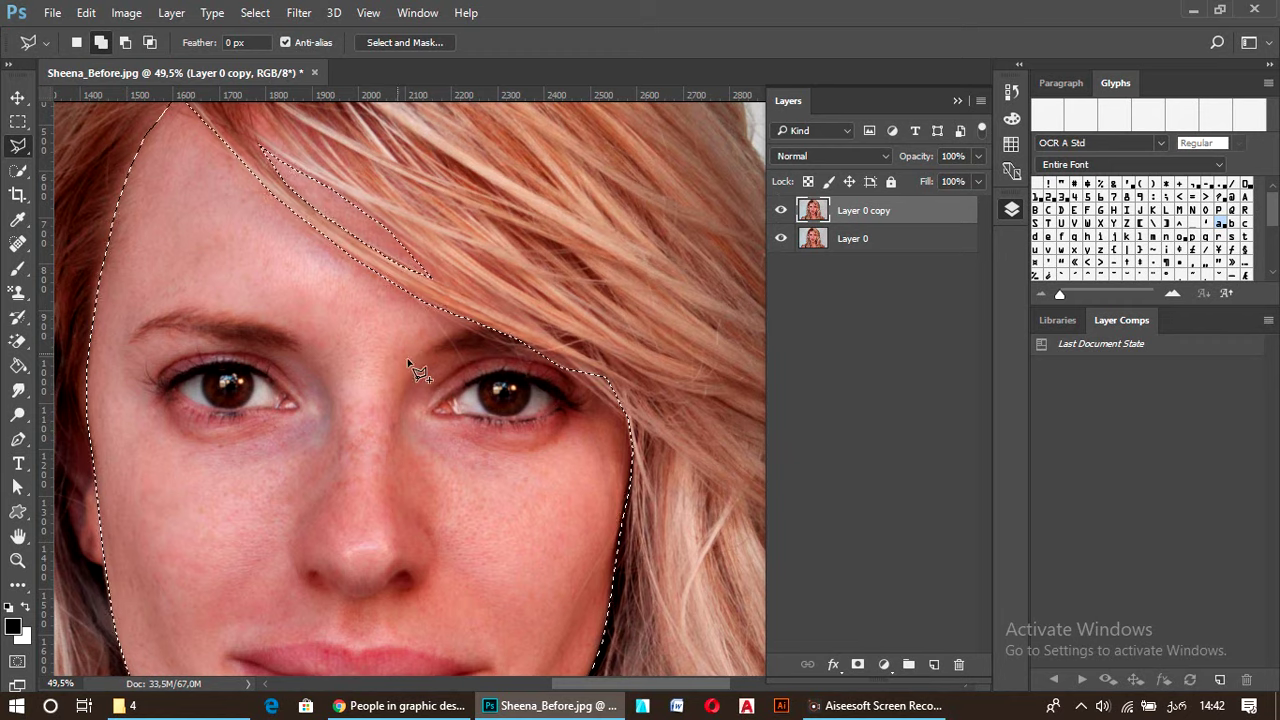
Subtract the hair beside the outer corner of the eye at the image's right from the face selection
{"action": "left_click", "coordinate": [125, 42]}
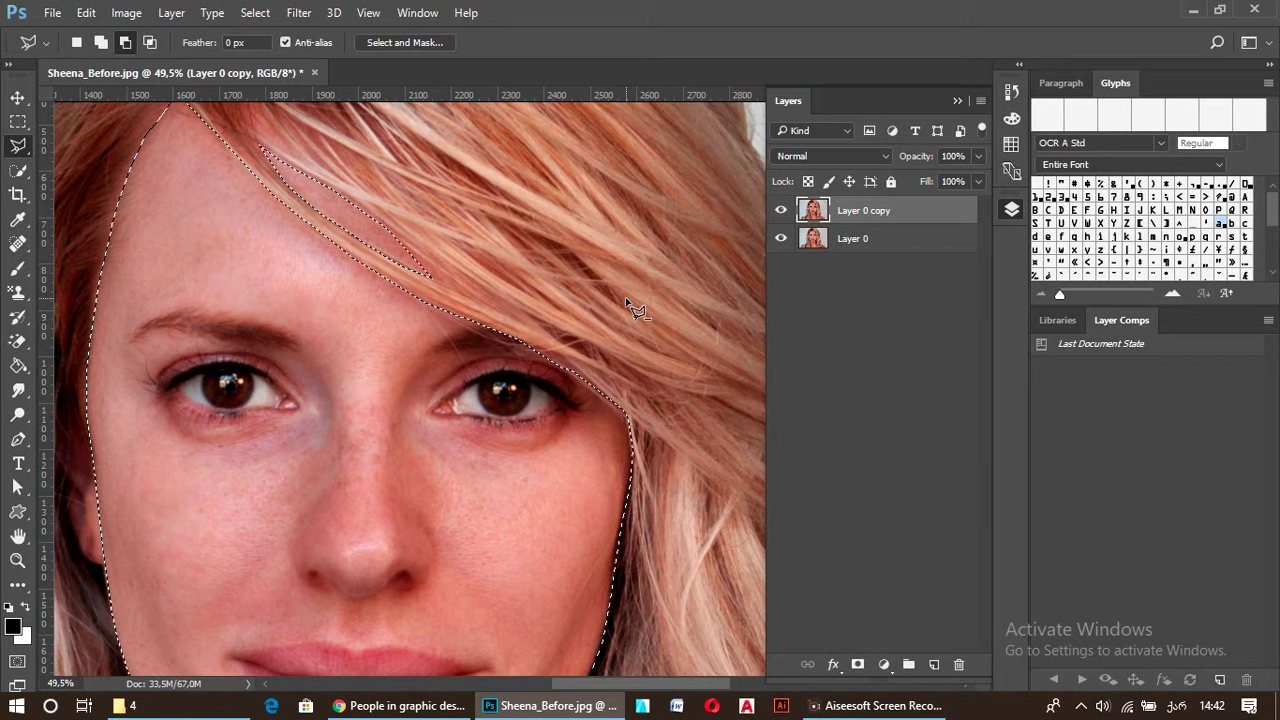
{"action": "scroll", "coordinate": [573, 362], "scroll_direction": "down", "scroll_amount": 4}
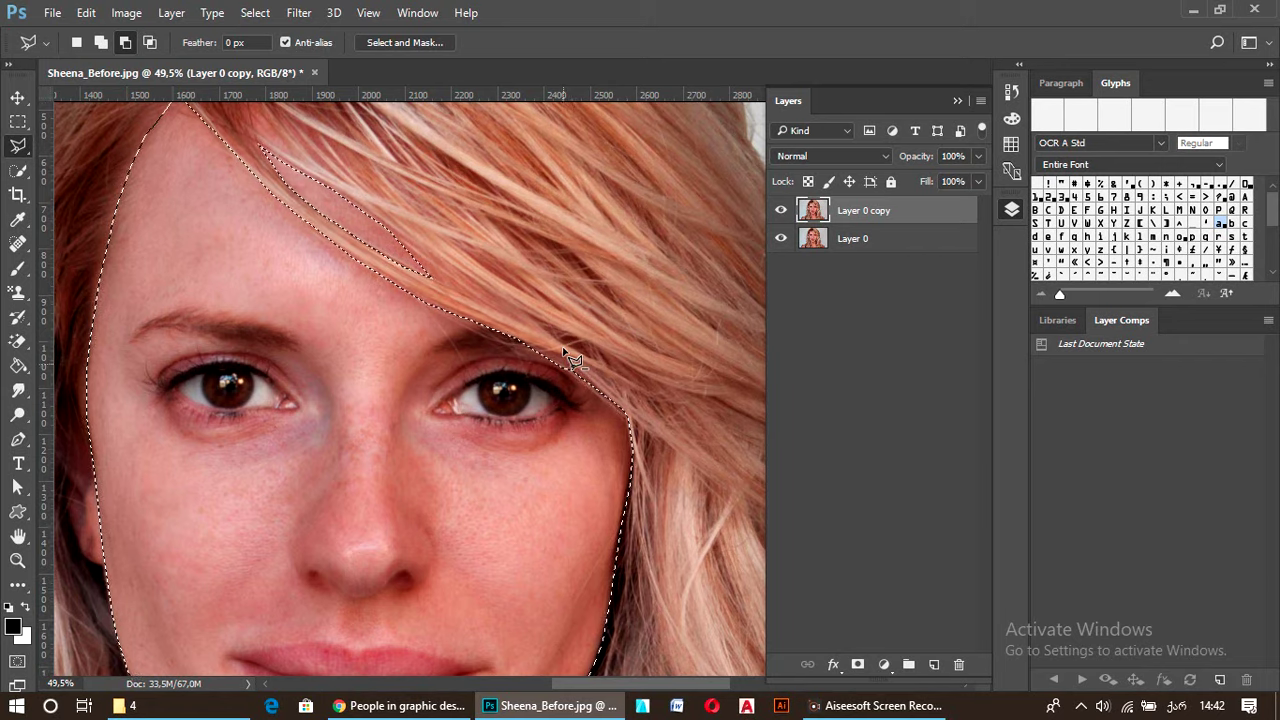
{"action": "key", "text": "alt"}
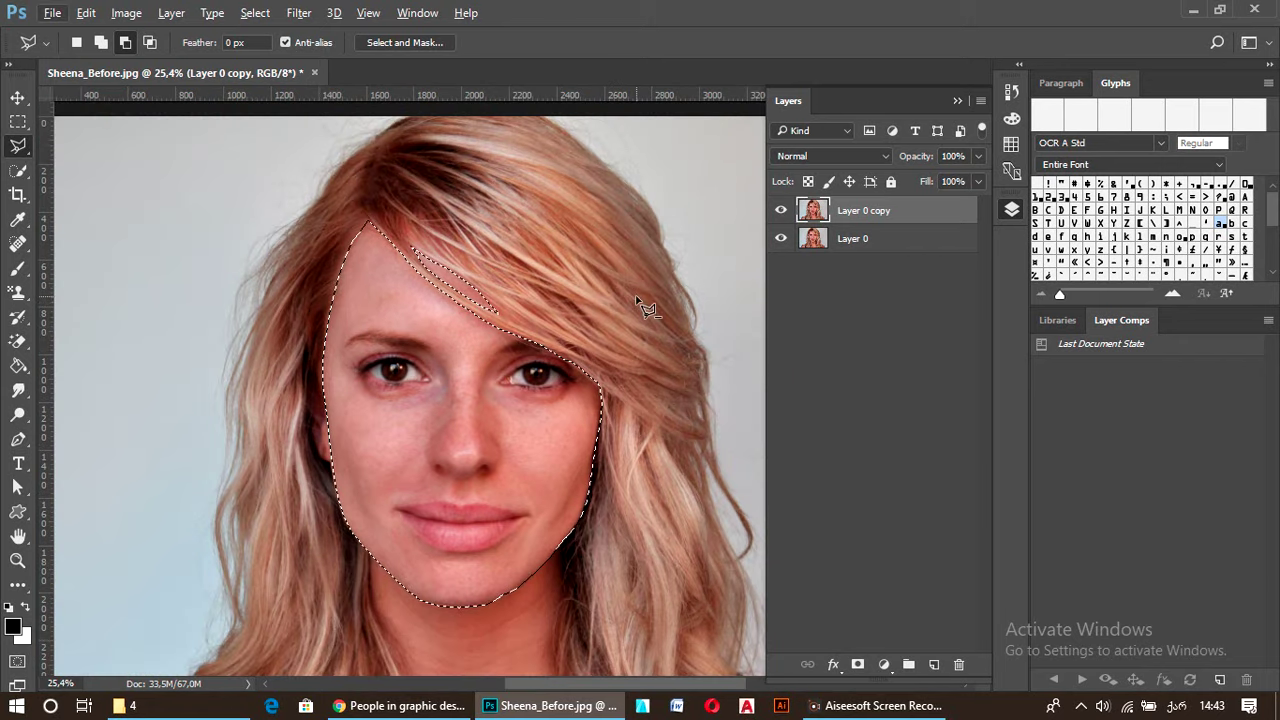
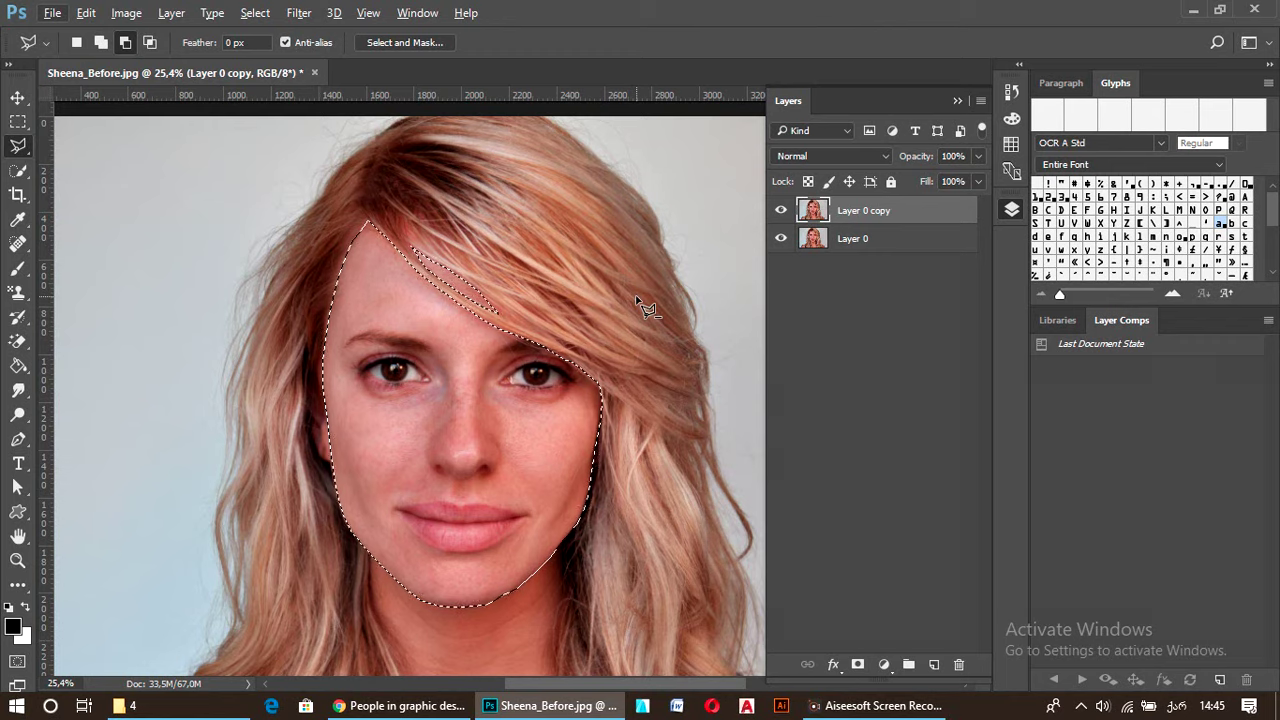
Copy the selected face onto its own layer and hide Layer 0 copy and Layer 0 beneath it
{"action": "key", "text": "ctrl+j"}
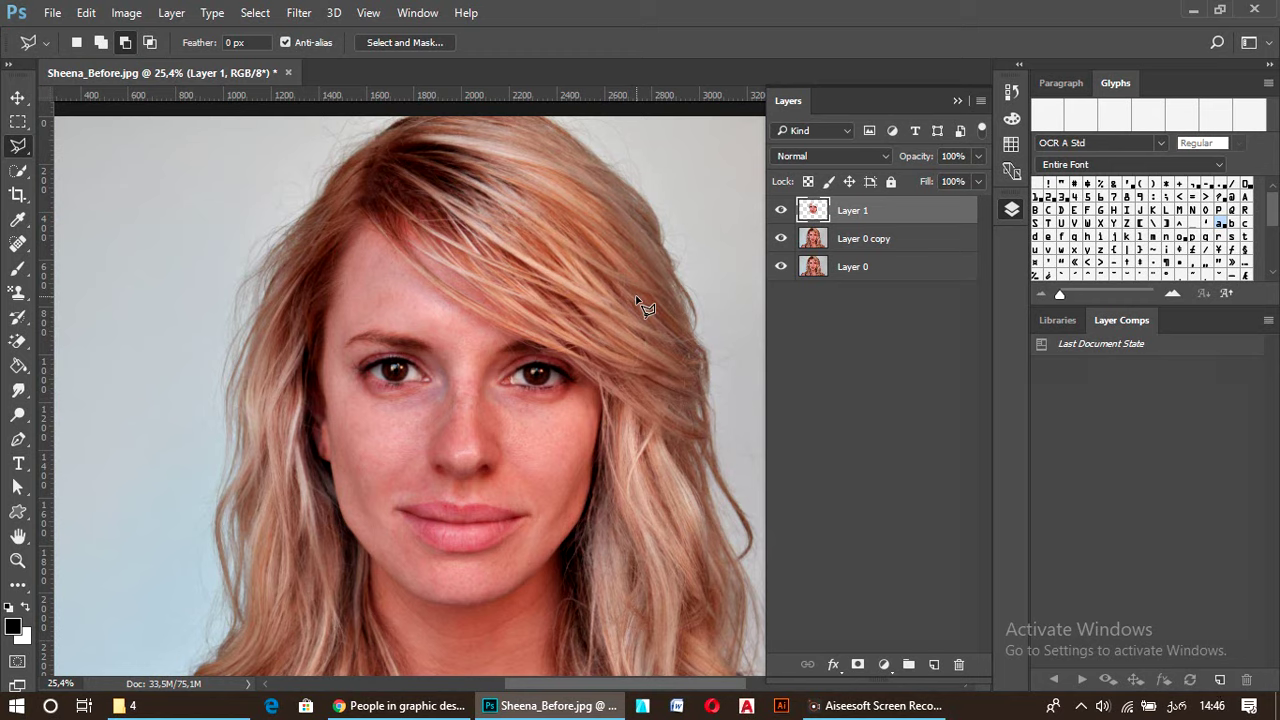
{"action": "left_click", "coordinate": [780, 238]}
{"action": "left_click", "coordinate": [780, 266]}
{"action": "left_click", "coordinate": [780, 266]}
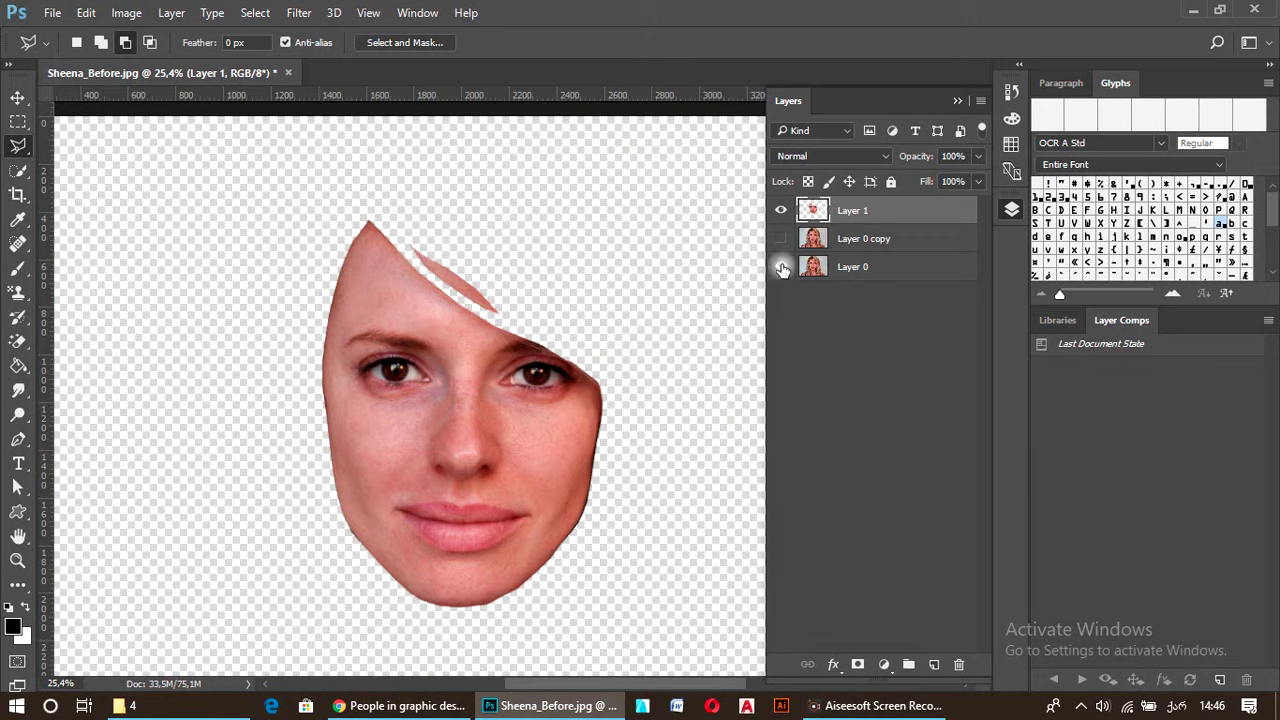
{"action": "left_click", "coordinate": [780, 238]}
{"action": "left_click", "coordinate": [780, 240]}
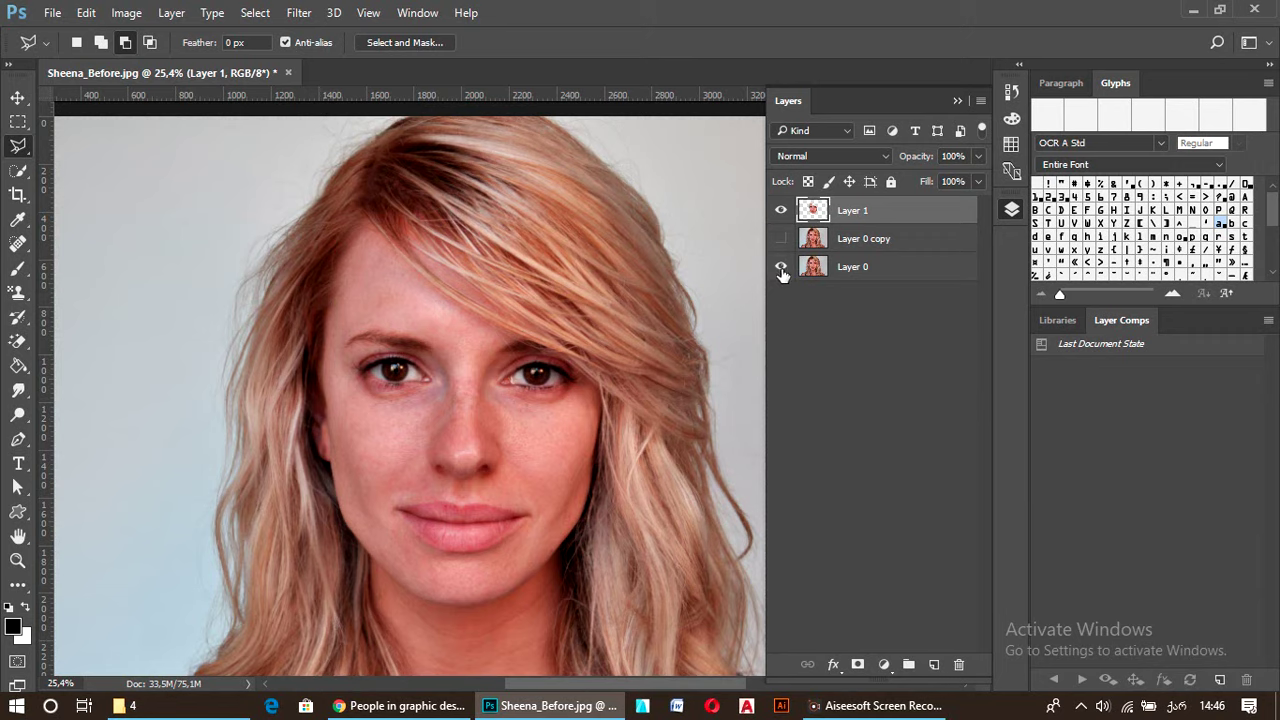
{"action": "left_click", "coordinate": [780, 268]}
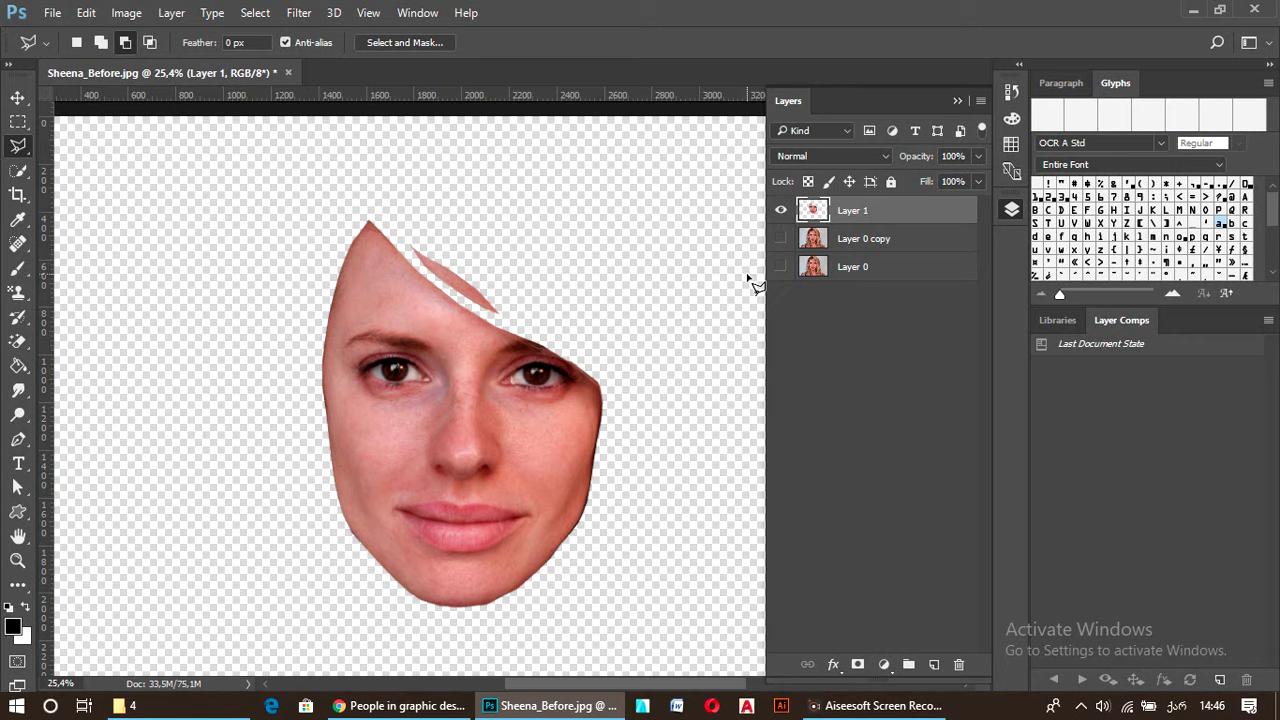
Apply a Gaussian Blur with a radius of about 6 pixels to the isolated face layer
{"action": "left_click", "coordinate": [298, 13]}
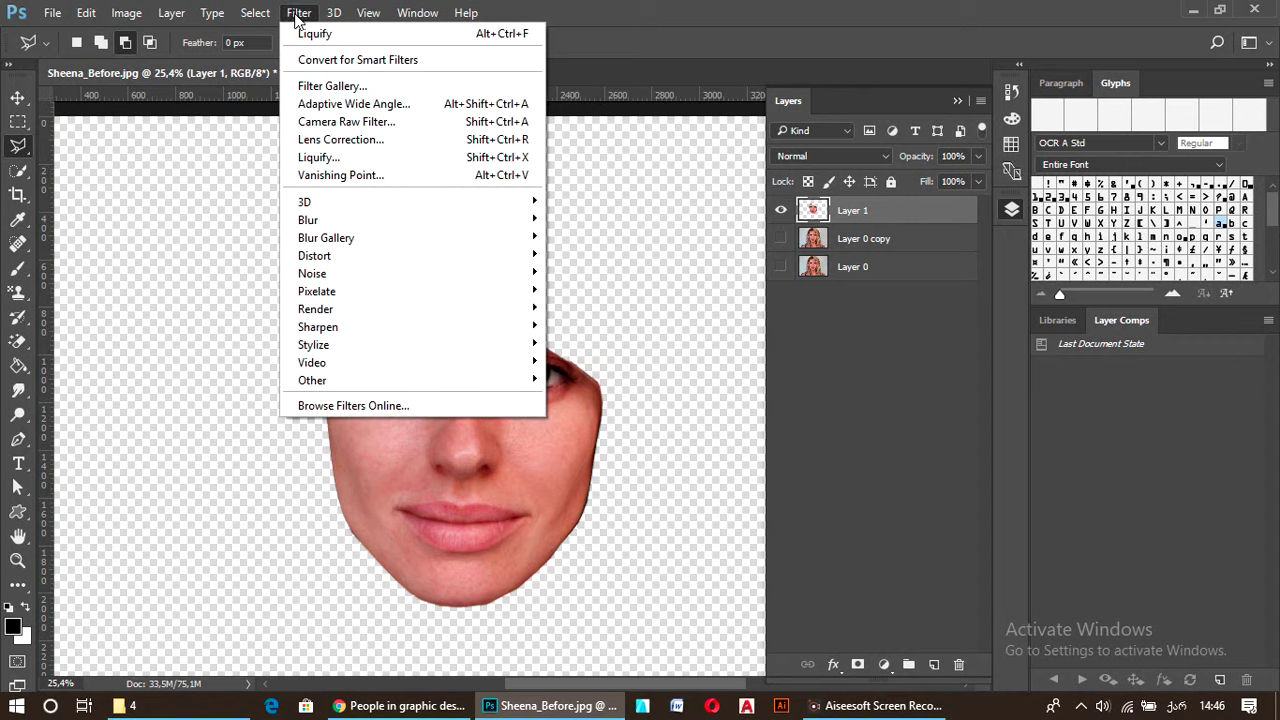
{"action": "mouse_move", "coordinate": [340, 222]}
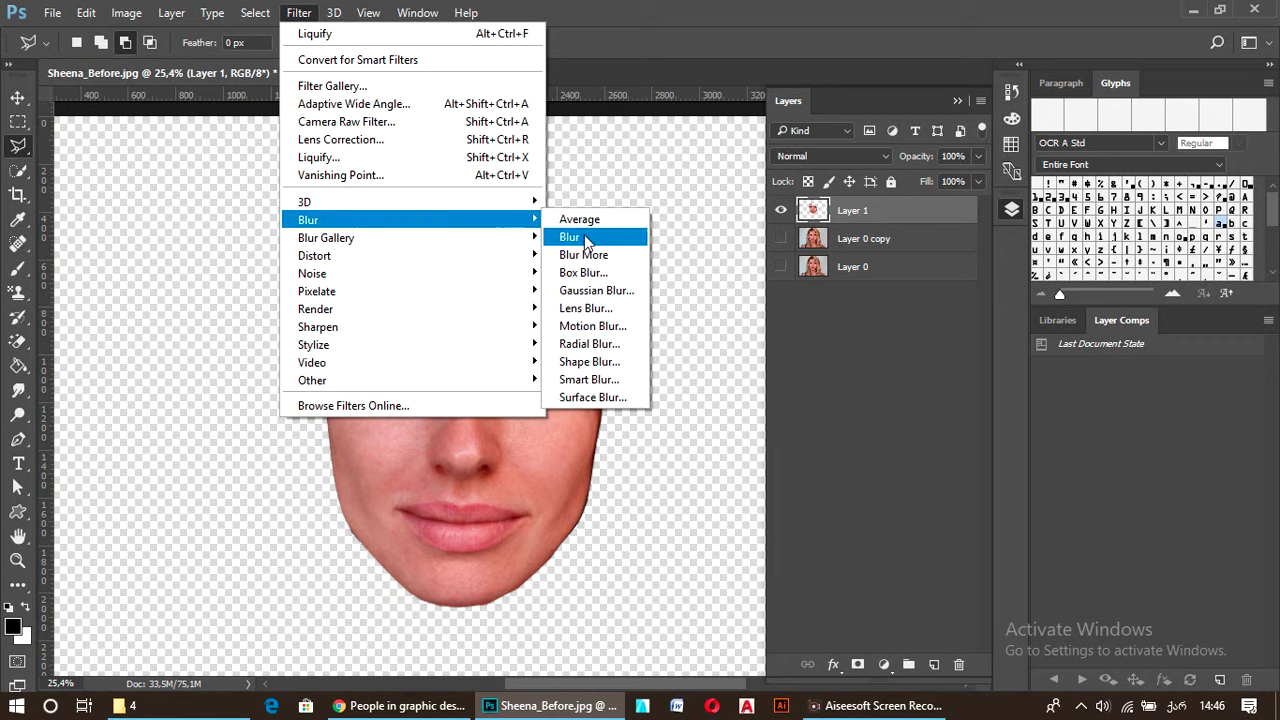
{"action": "left_click", "coordinate": [598, 291]}
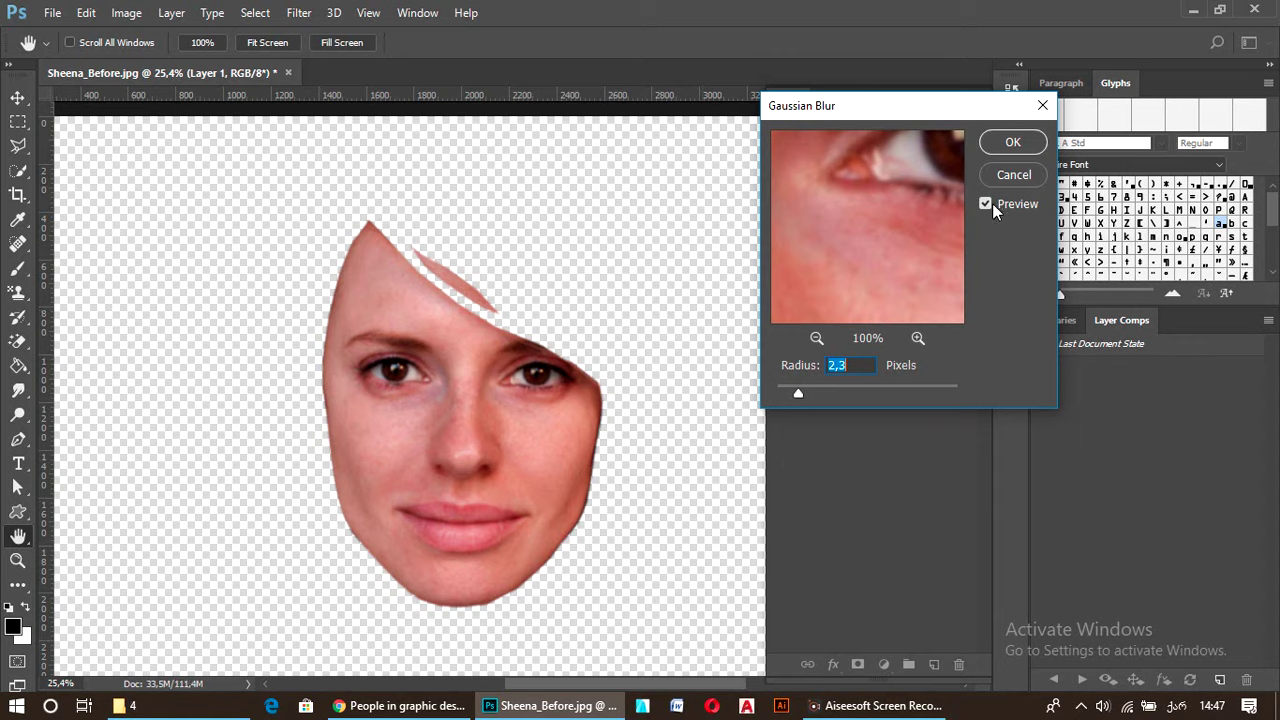
{"action": "left_click", "coordinate": [798, 395]}
{"action": "mouse_move", "coordinate": [809, 390]}
{"action": "left_mouse_down"}
{"action": "mouse_move", "coordinate": [846, 389]}
{"action": "mouse_move", "coordinate": [829, 393]}
{"action": "left_mouse_up"}
{"action": "left_click", "coordinate": [818, 396]}
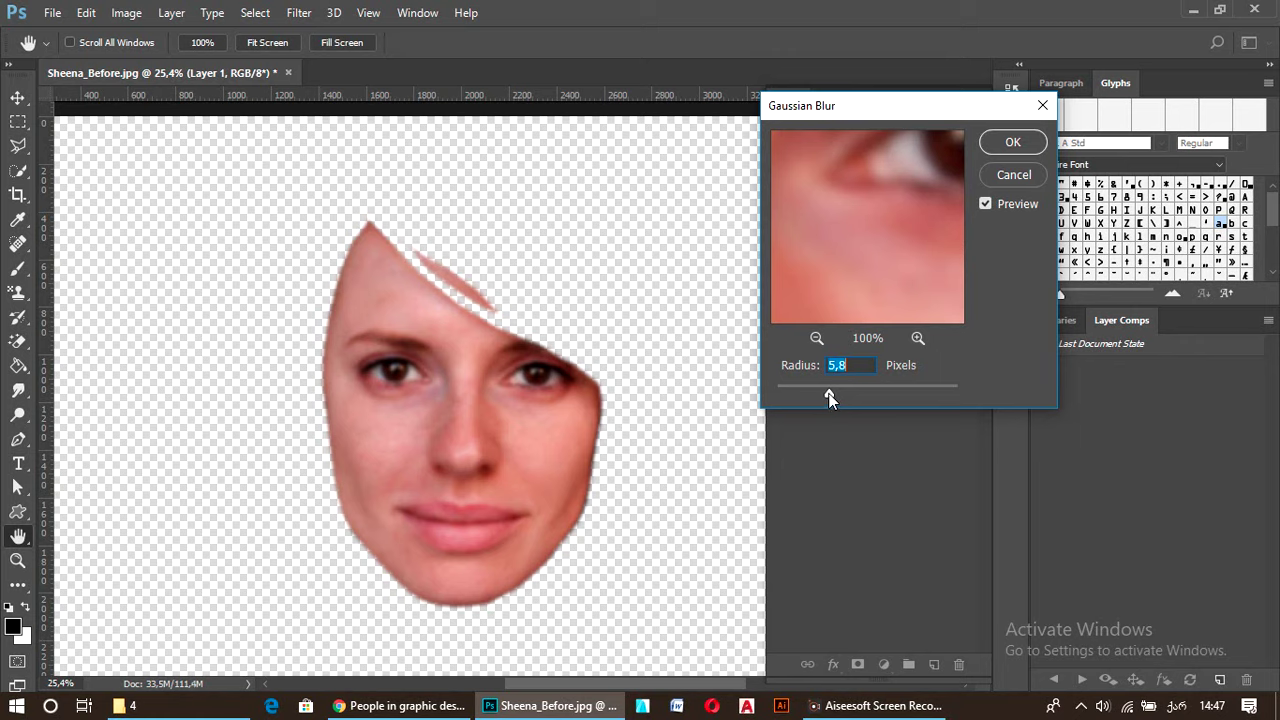
{"action": "left_click_drag", "start_coordinate": [829, 393], "coordinate": [831, 393]}
{"action": "key", "text": "Up"}
{"action": "left_click", "coordinate": [1012, 146]}
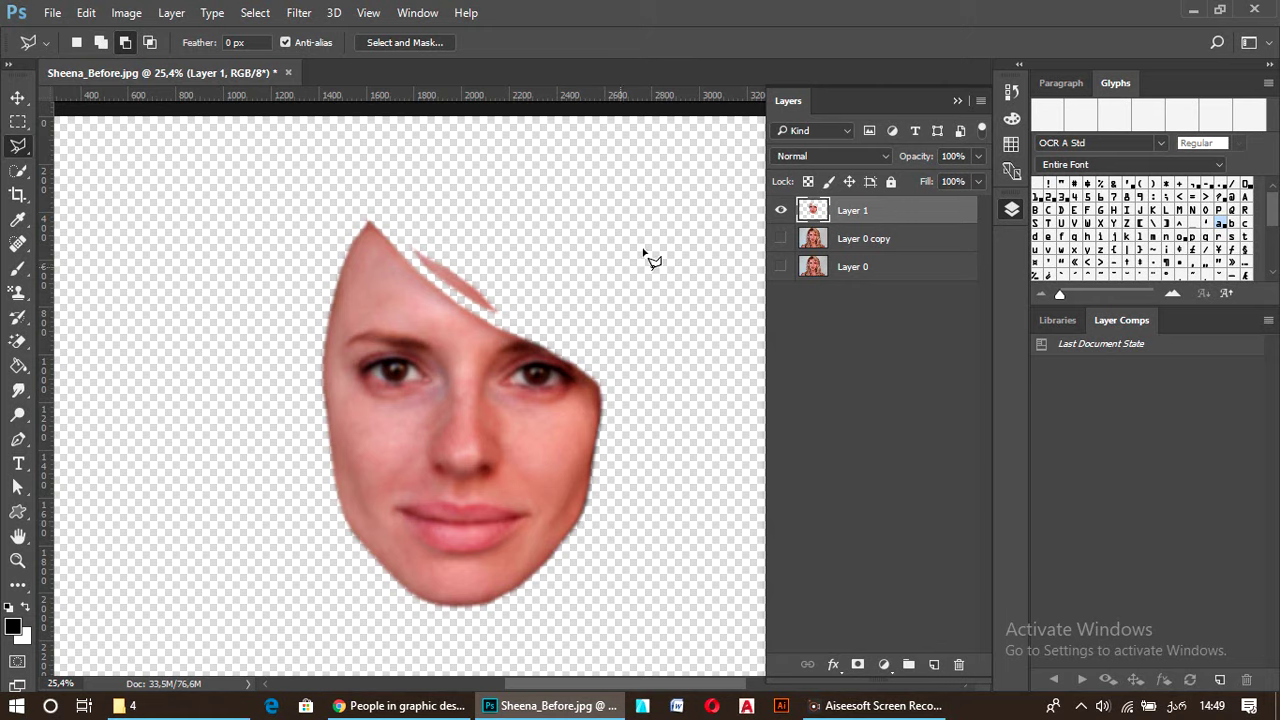
Show Layer 0 copy again and add a layer mask to the blurred face layer, leaving the mask active
{"action": "left_click", "coordinate": [781, 237]}
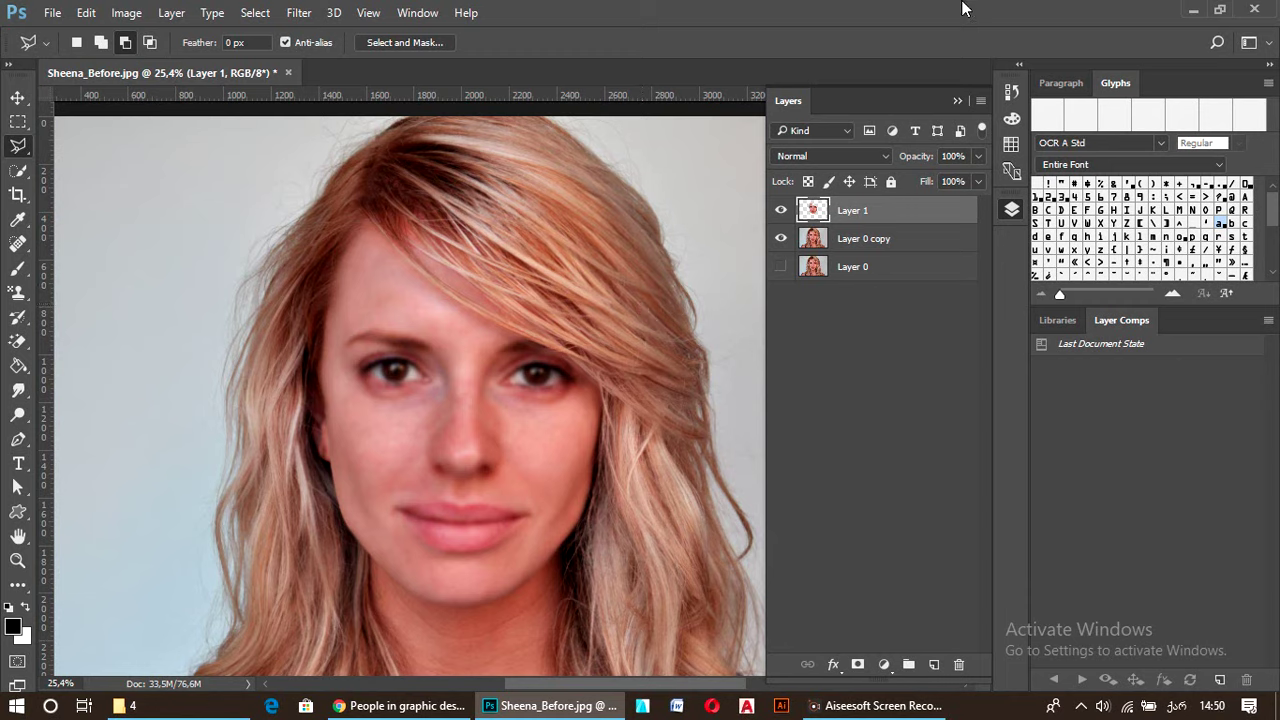
{"action": "left_click_drag", "start_coordinate": [796, 101], "coordinate": [729, 51]}
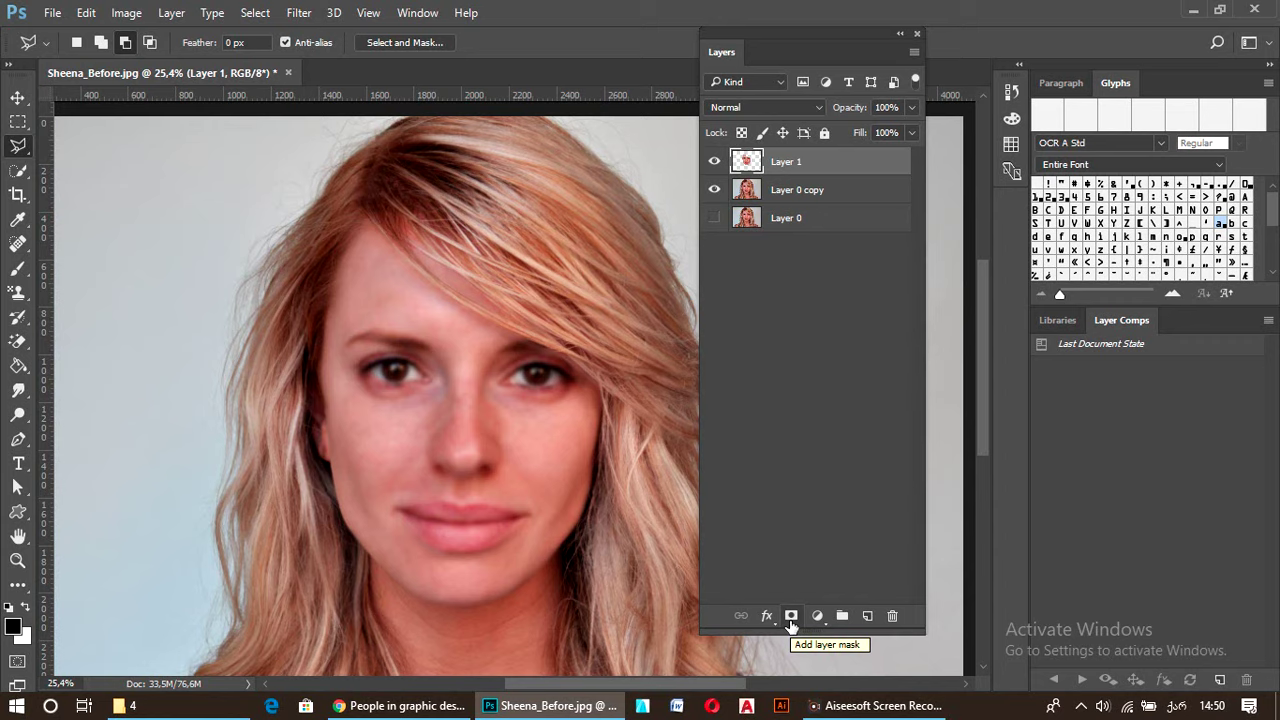
{"action": "left_click", "coordinate": [790, 616]}
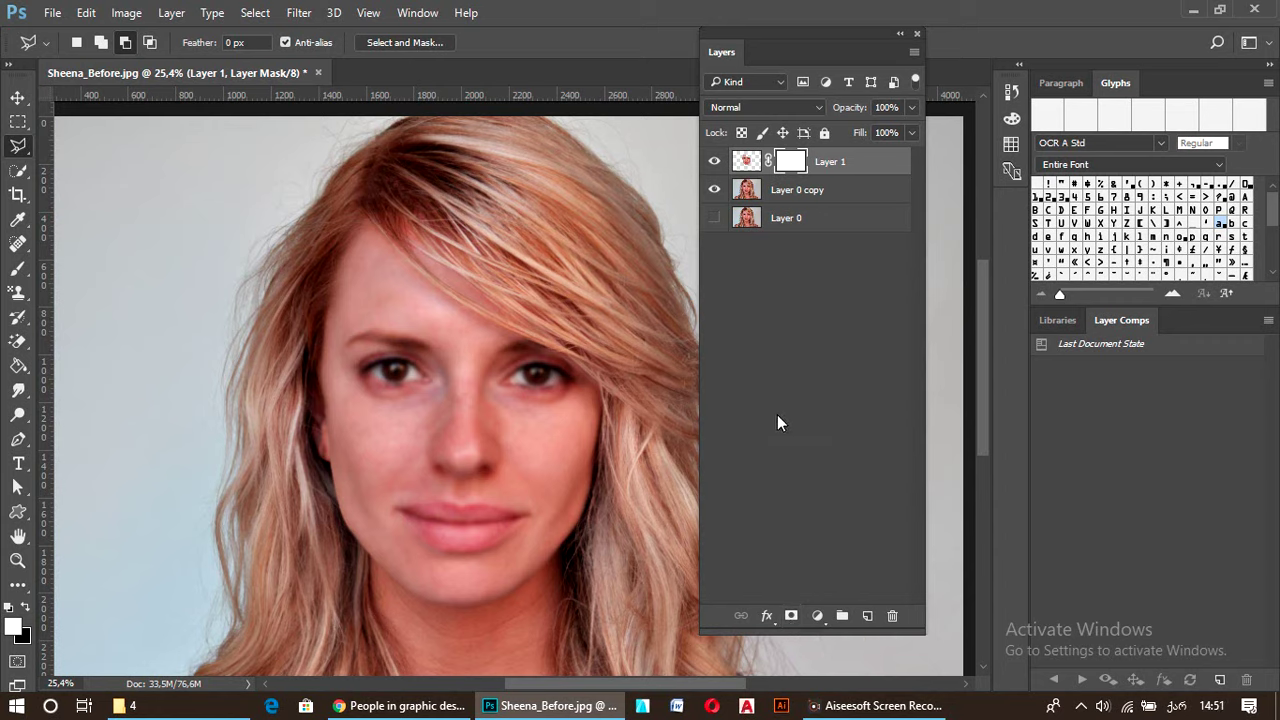
{"action": "left_click", "coordinate": [748, 162]}
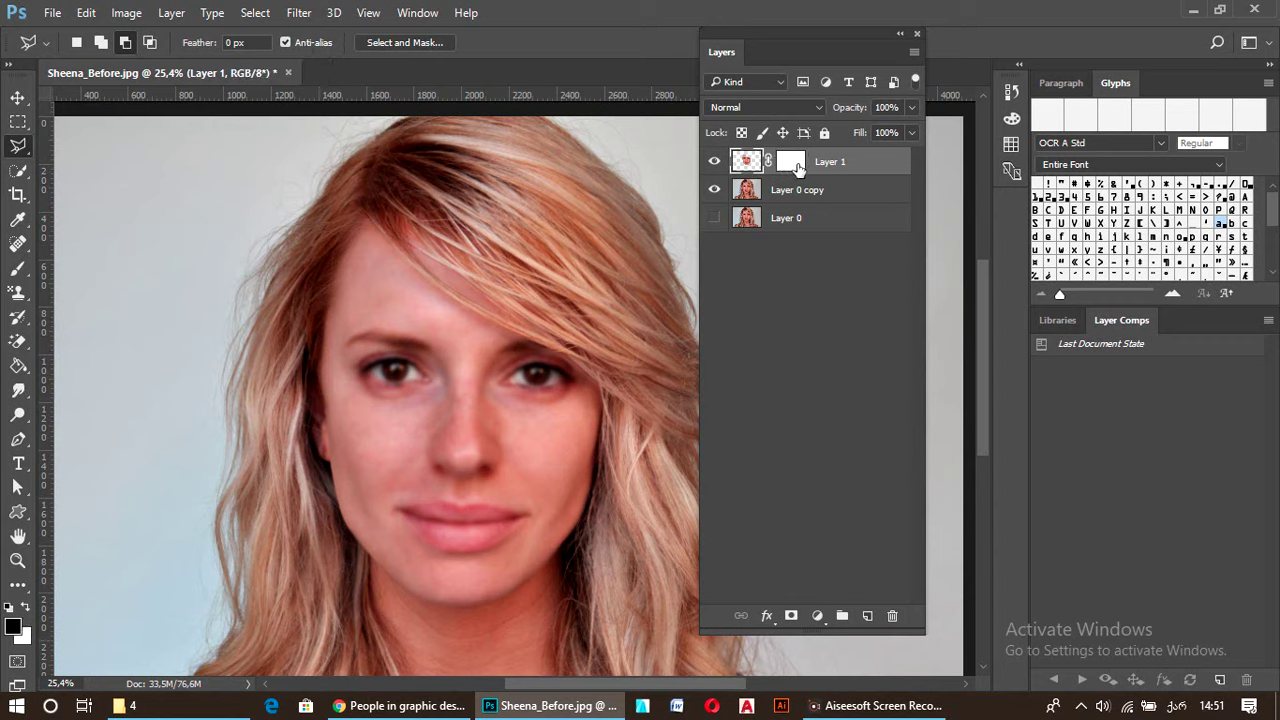
{"action": "left_click", "coordinate": [797, 166]}
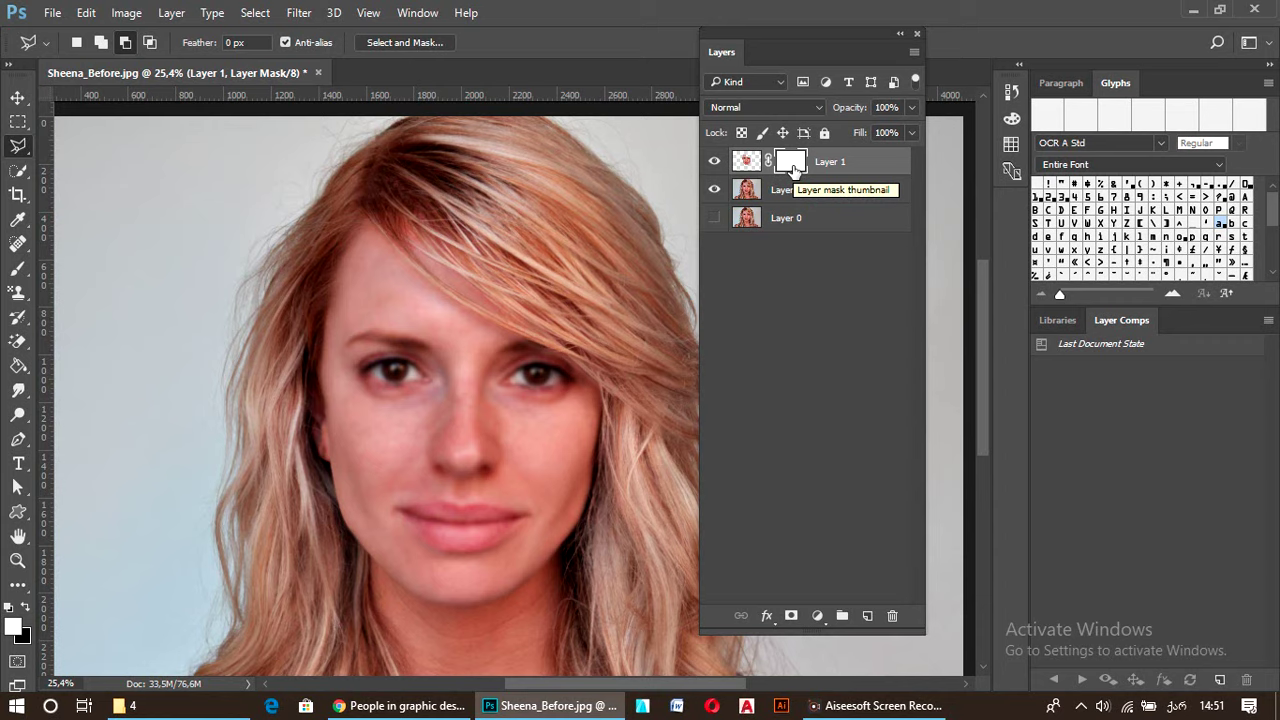
{"action": "left_click", "coordinate": [748, 163]}
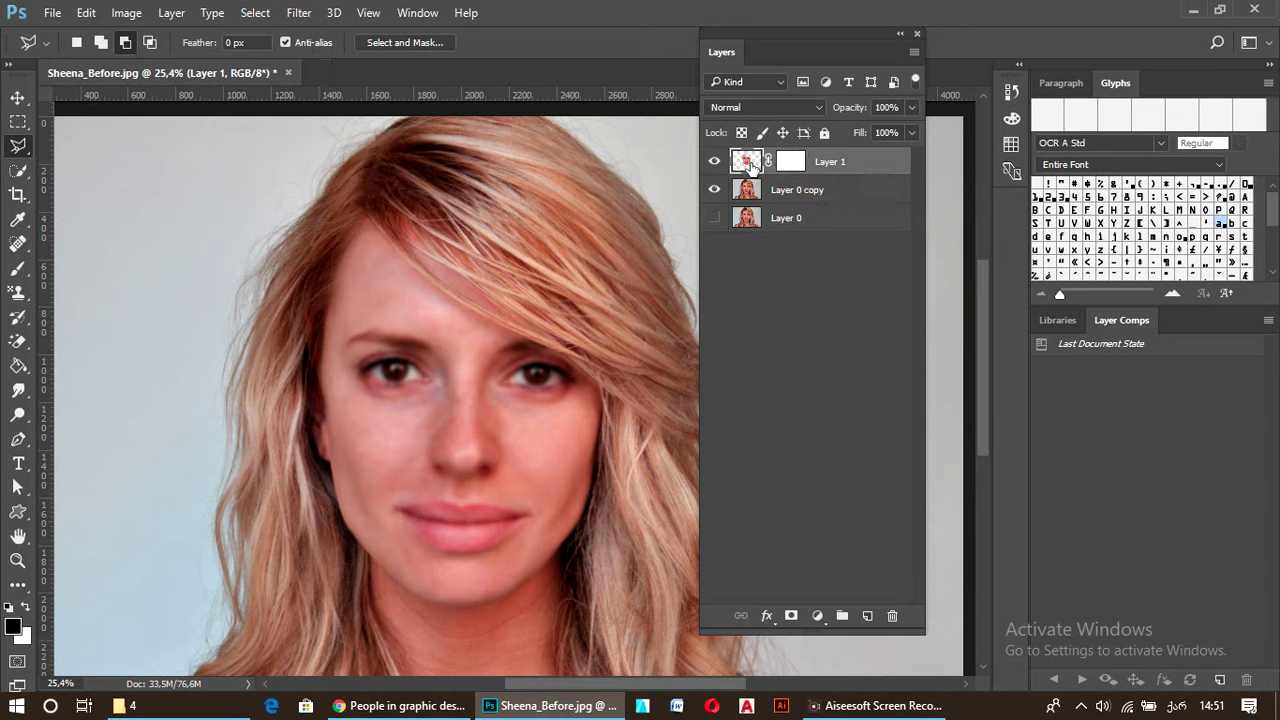
{"action": "left_click", "coordinate": [797, 166]}
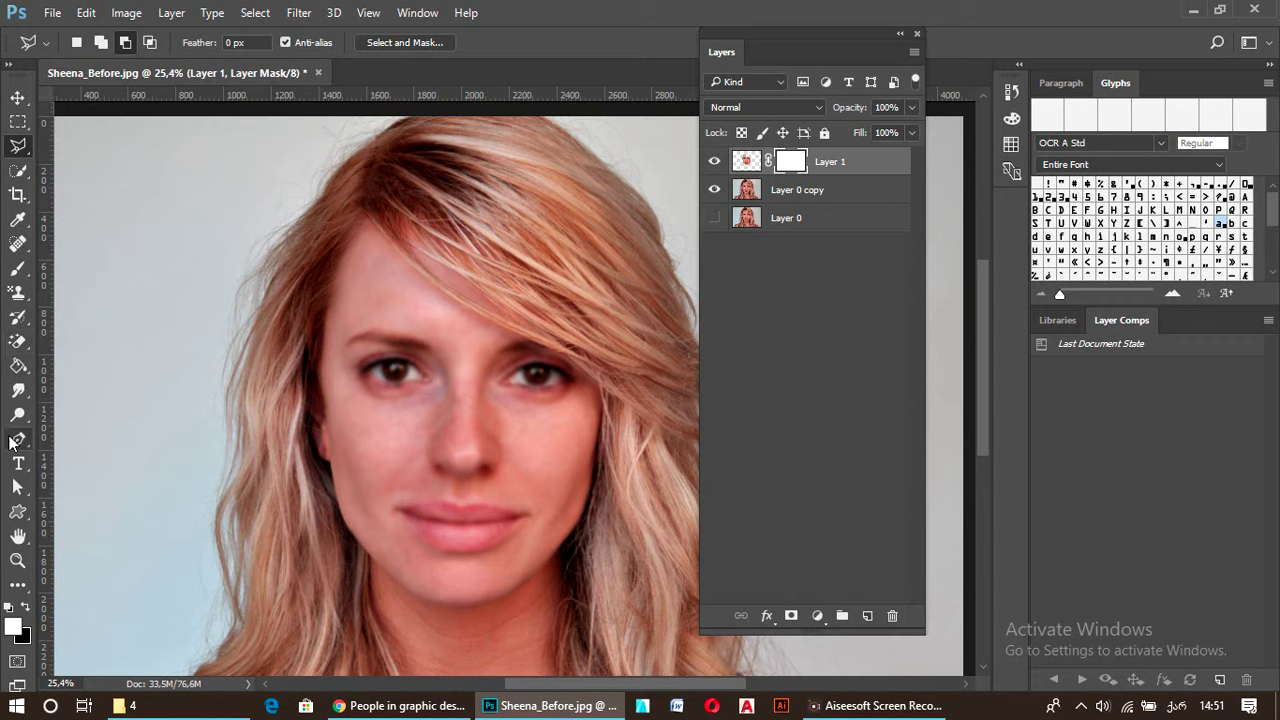
Switch to the Brush tool and make black the foreground colour for painting on the mask
{"action": "left_click", "coordinate": [18, 390]}
{"action": "left_click", "coordinate": [18, 366]}
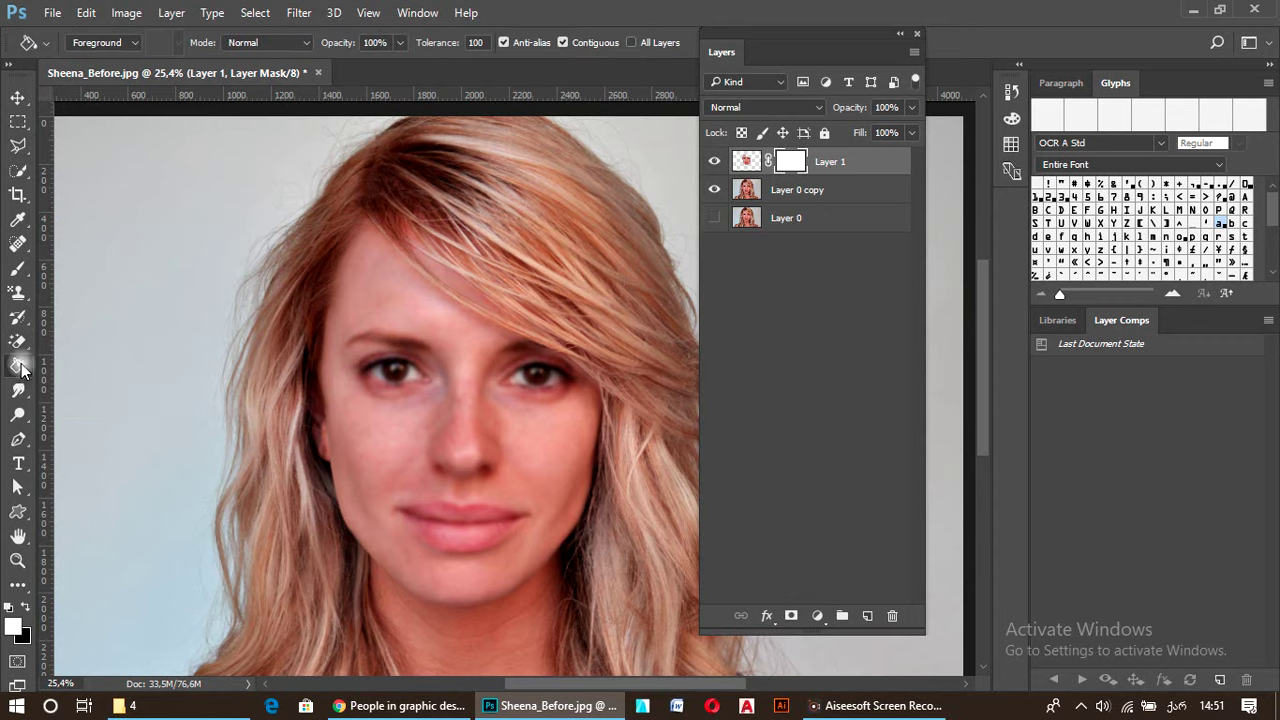
{"action": "right_click", "coordinate": [20, 366]}
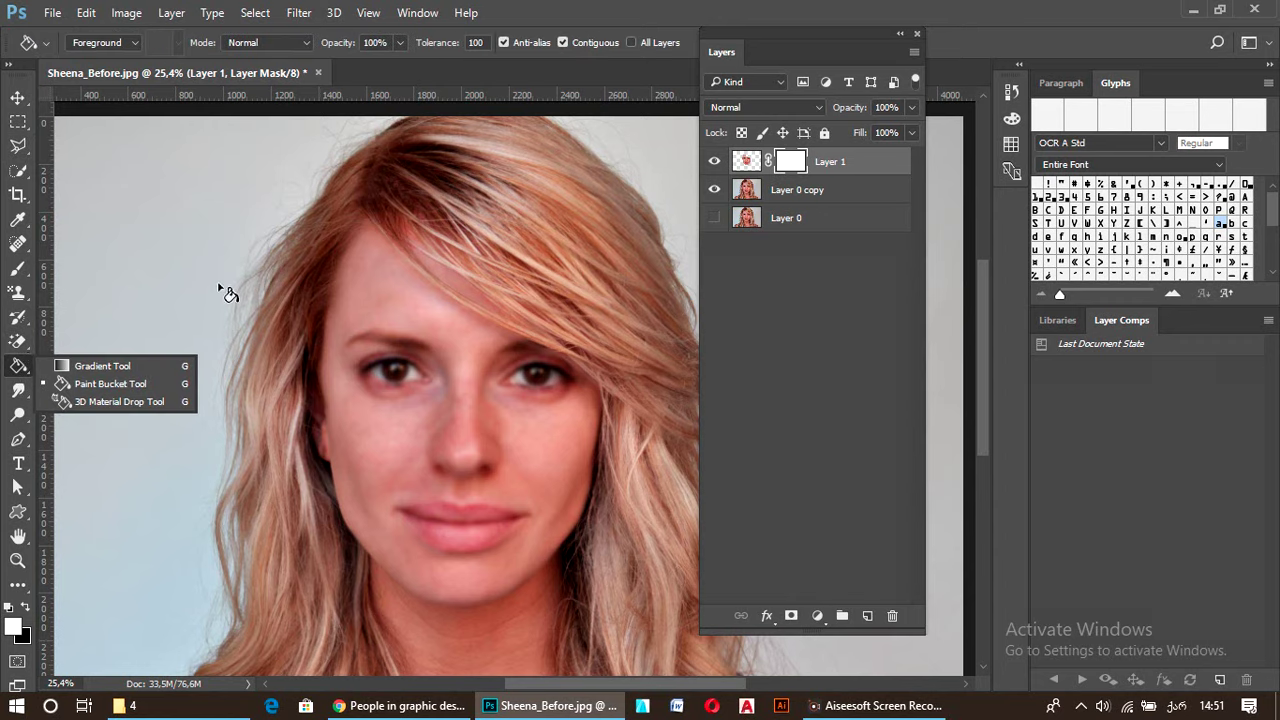
{"action": "left_click", "coordinate": [20, 588]}
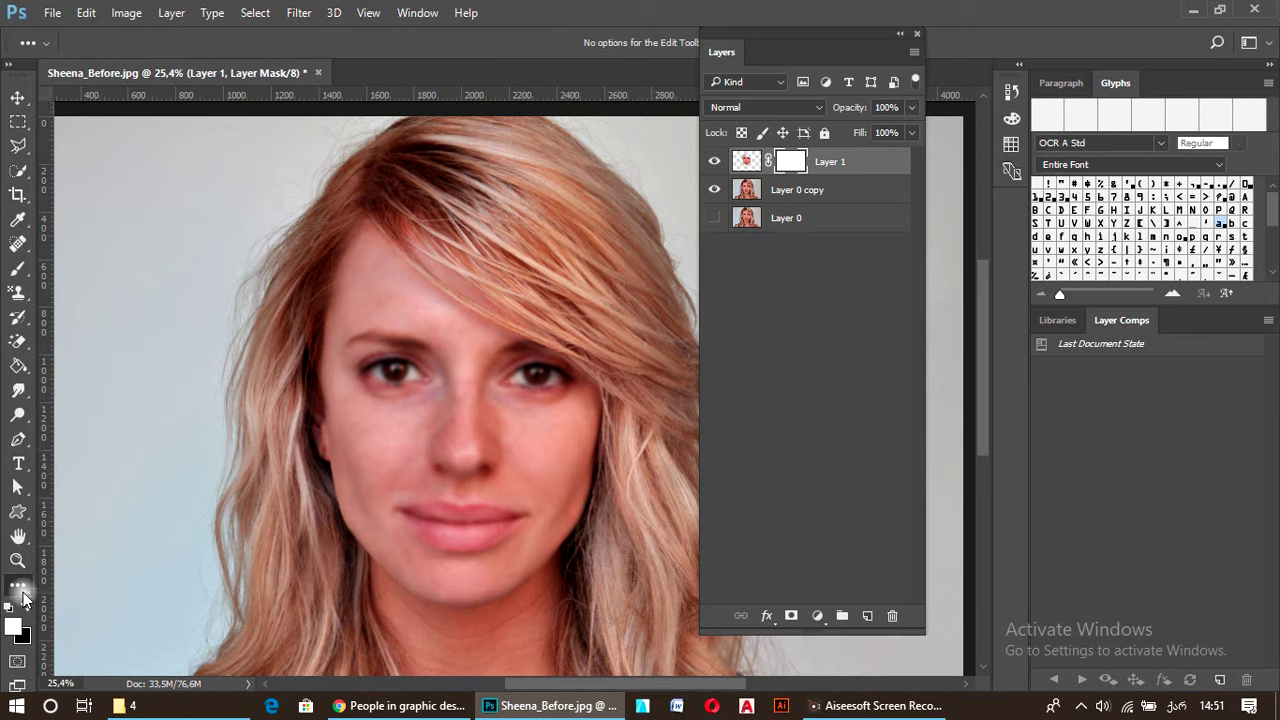
{"action": "key", "text": "b"}
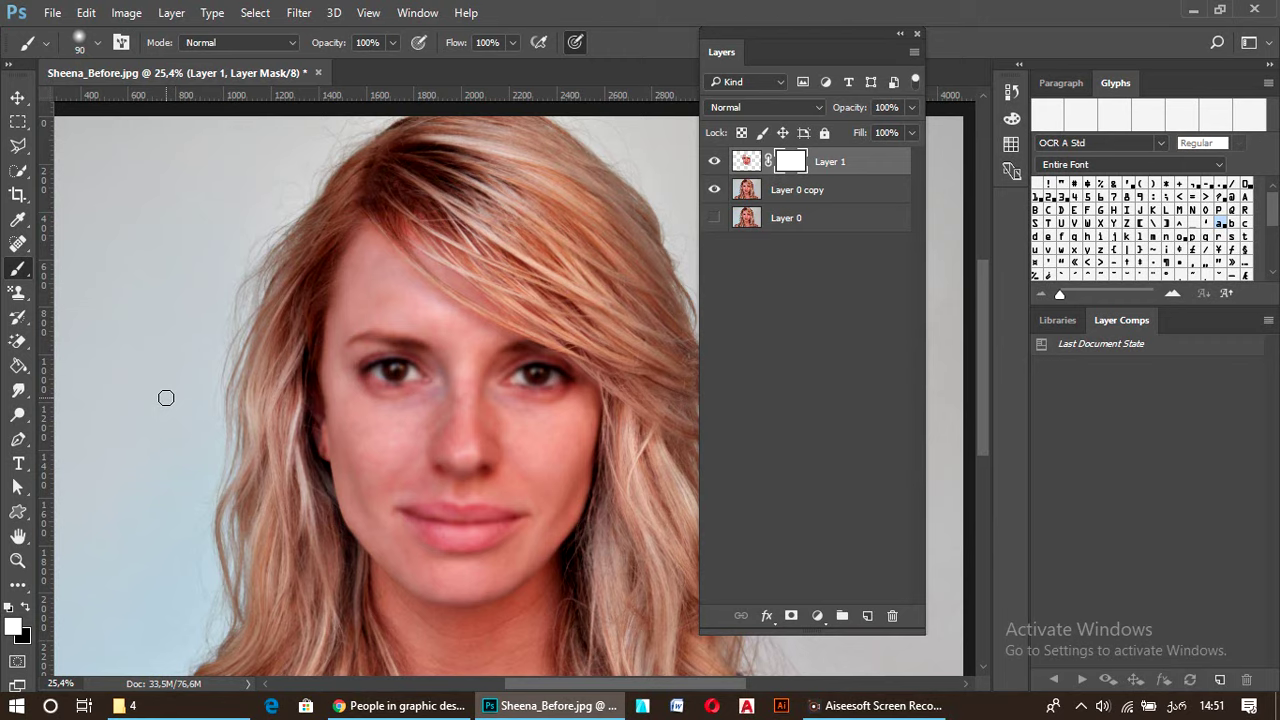
{"action": "left_click", "coordinate": [26, 611]}
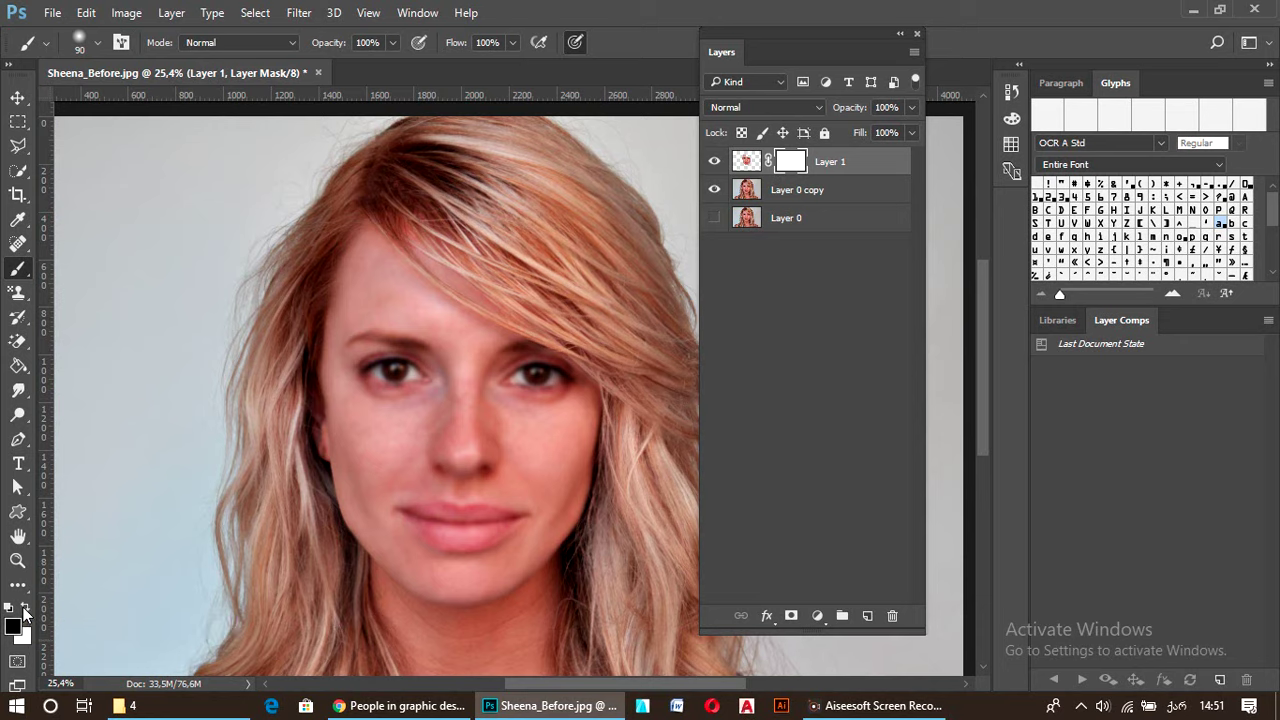
{"action": "left_click", "coordinate": [26, 611]}
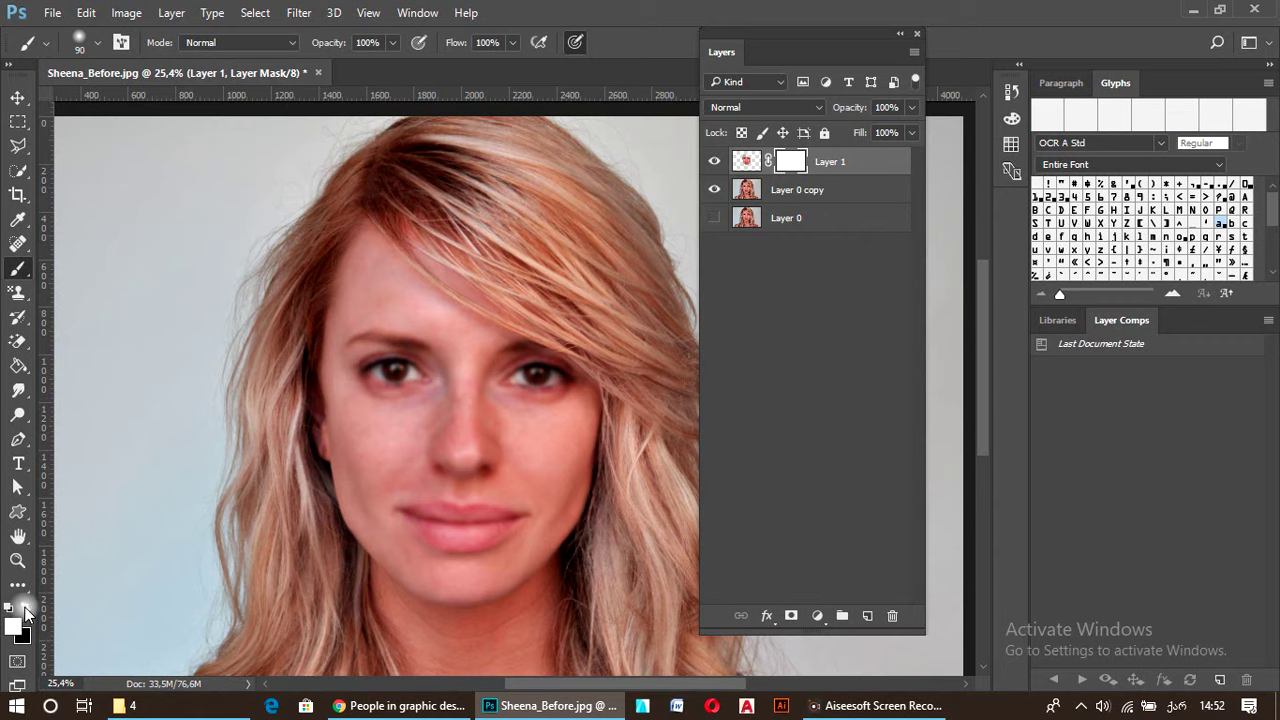
{"action": "left_click", "coordinate": [26, 611]}
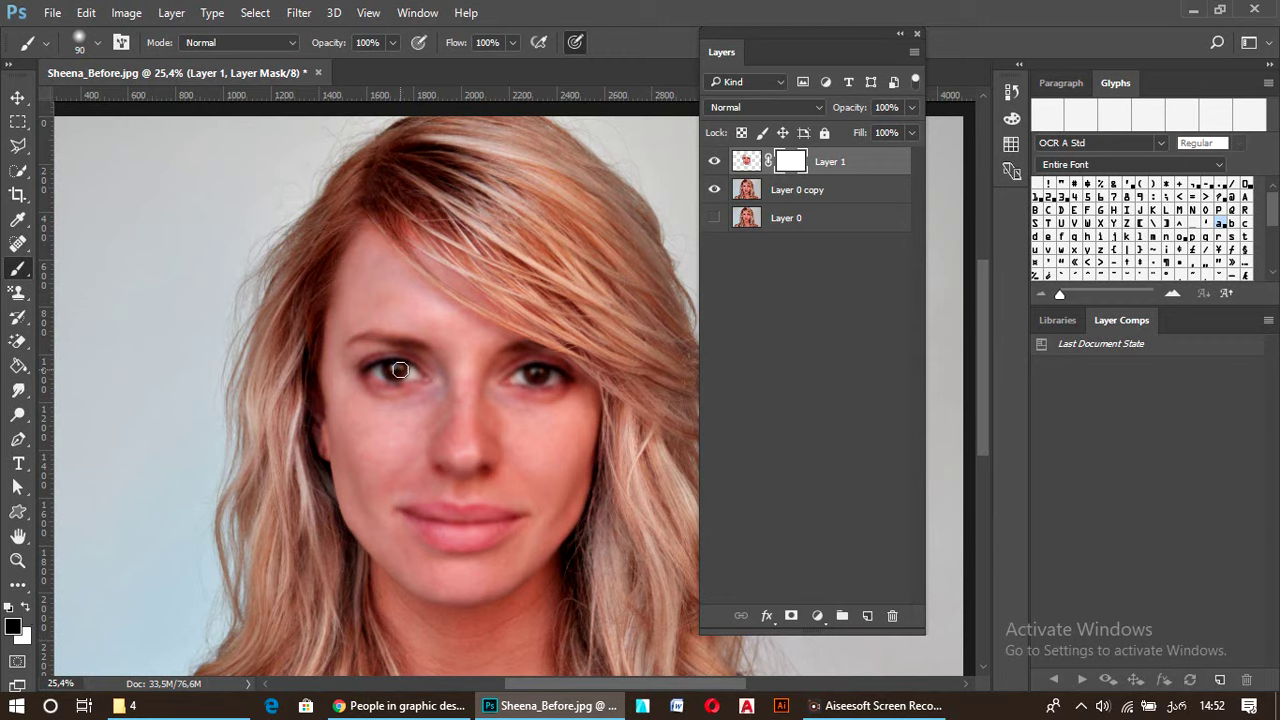
Paint the blur away over the eyes and lips on the face layer's mask, and reduce the brush size to 60
{"action": "mouse_move", "coordinate": [399, 370]}
{"action": "left_mouse_down"}
{"action": "mouse_move", "coordinate": [376, 372]}
{"action": "mouse_move", "coordinate": [405, 371]}
{"action": "mouse_move", "coordinate": [385, 374]}
{"action": "mouse_move", "coordinate": [416, 389]}
{"action": "mouse_move", "coordinate": [400, 368]}
{"action": "mouse_move", "coordinate": [373, 371]}
{"action": "mouse_move", "coordinate": [425, 382]}
{"action": "mouse_move", "coordinate": [377, 369]}
{"action": "mouse_move", "coordinate": [404, 375]}
{"action": "mouse_move", "coordinate": [378, 377]}
{"action": "mouse_move", "coordinate": [388, 384]}
{"action": "mouse_move", "coordinate": [389, 372]}
{"action": "left_mouse_up"}
{"action": "left_click", "coordinate": [411, 517]}
{"action": "key", "text": "ctrl+z"}
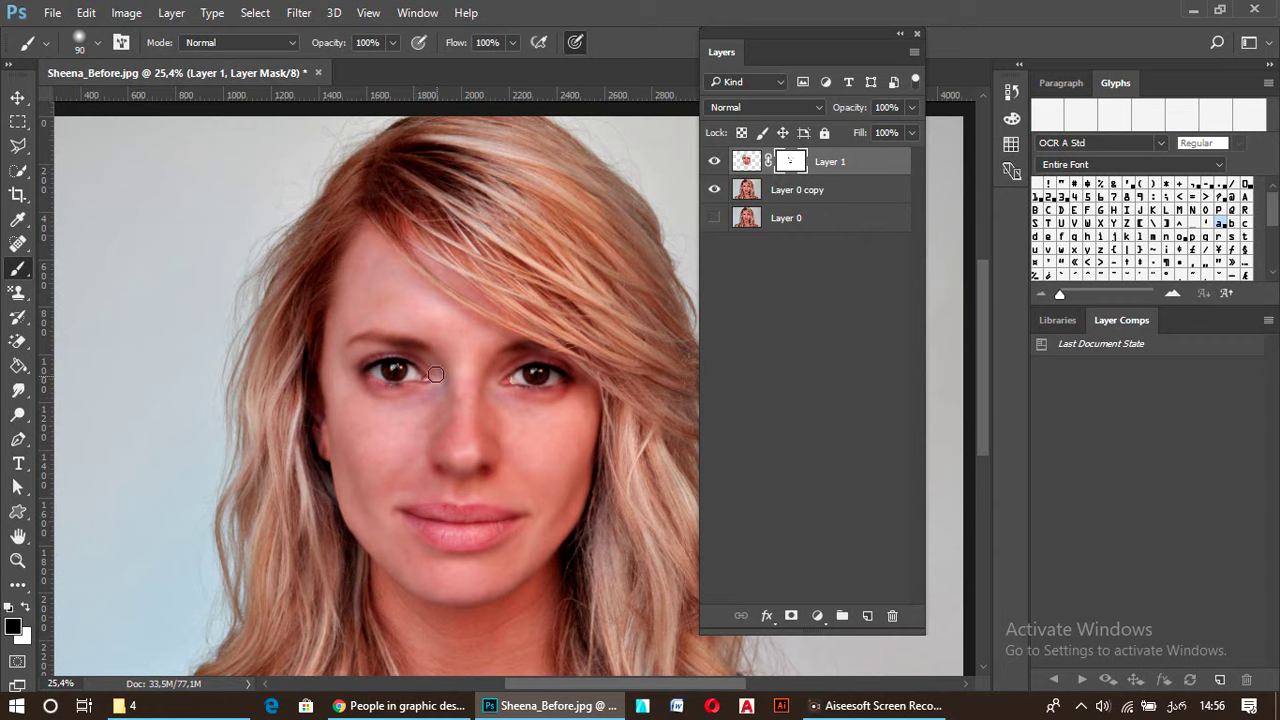
{"action": "key", "text": "bracketleft"}
{"action": "key", "text": "bracketleft"}
{"action": "key", "text": "bracketleft"}
Open the opacity setting of the blurred face layer and deselect all layers
{"action": "left_click", "coordinate": [748, 162]}
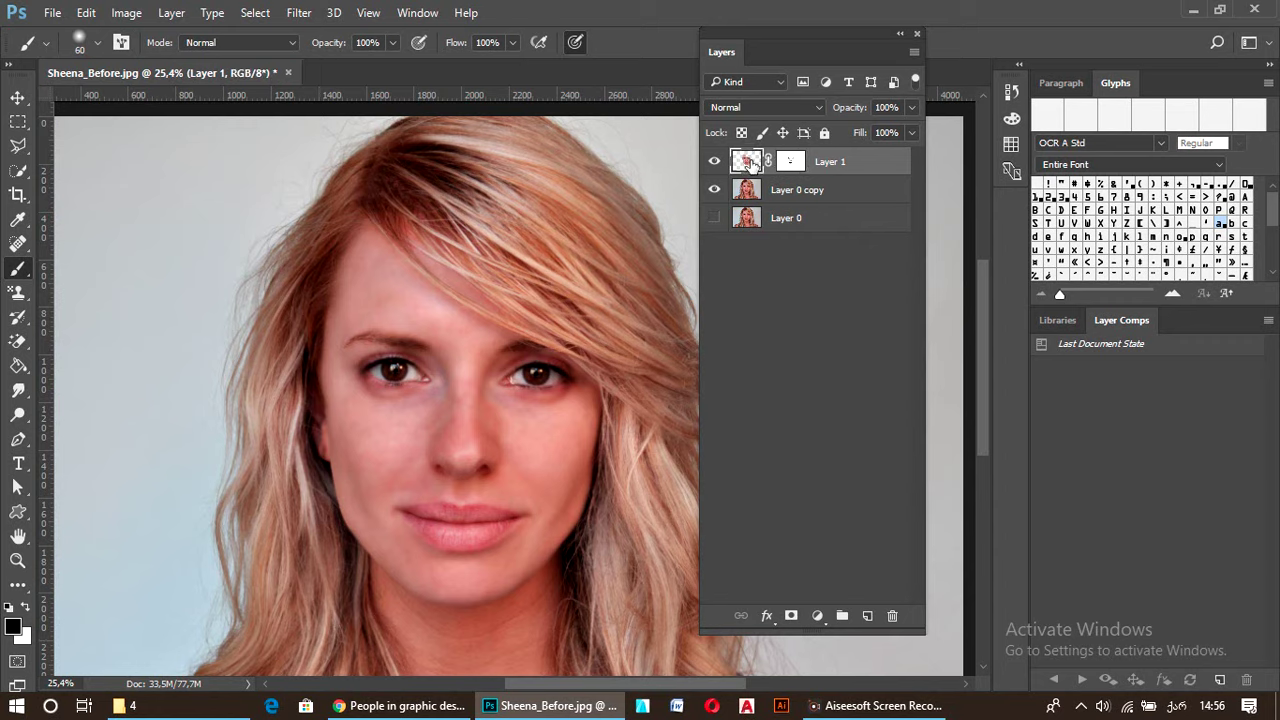
{"action": "left_click", "coordinate": [794, 162]}
{"action": "left_click", "coordinate": [748, 161]}
{"action": "left_click", "coordinate": [910, 107]}
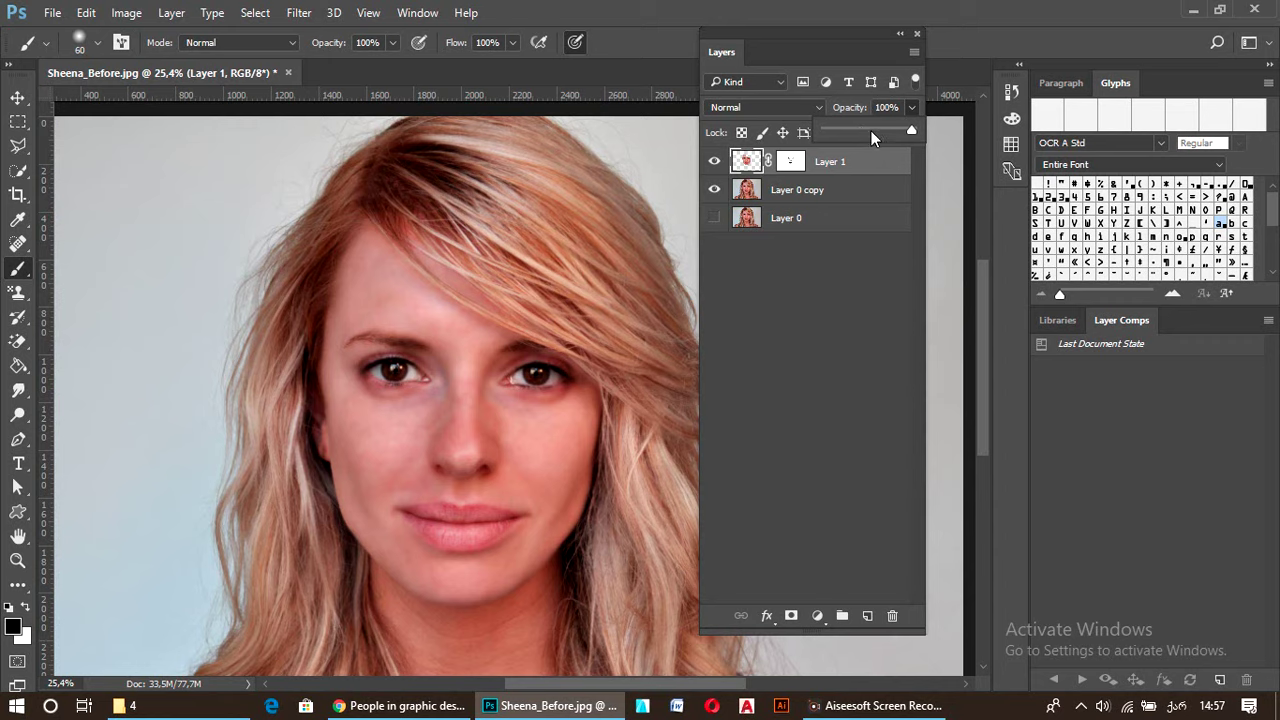
{"action": "left_click", "coordinate": [871, 131]}
{"action": "left_click", "coordinate": [742, 170]}
{"action": "left_click", "coordinate": [911, 110]}
{"action": "left_click", "coordinate": [770, 260]}
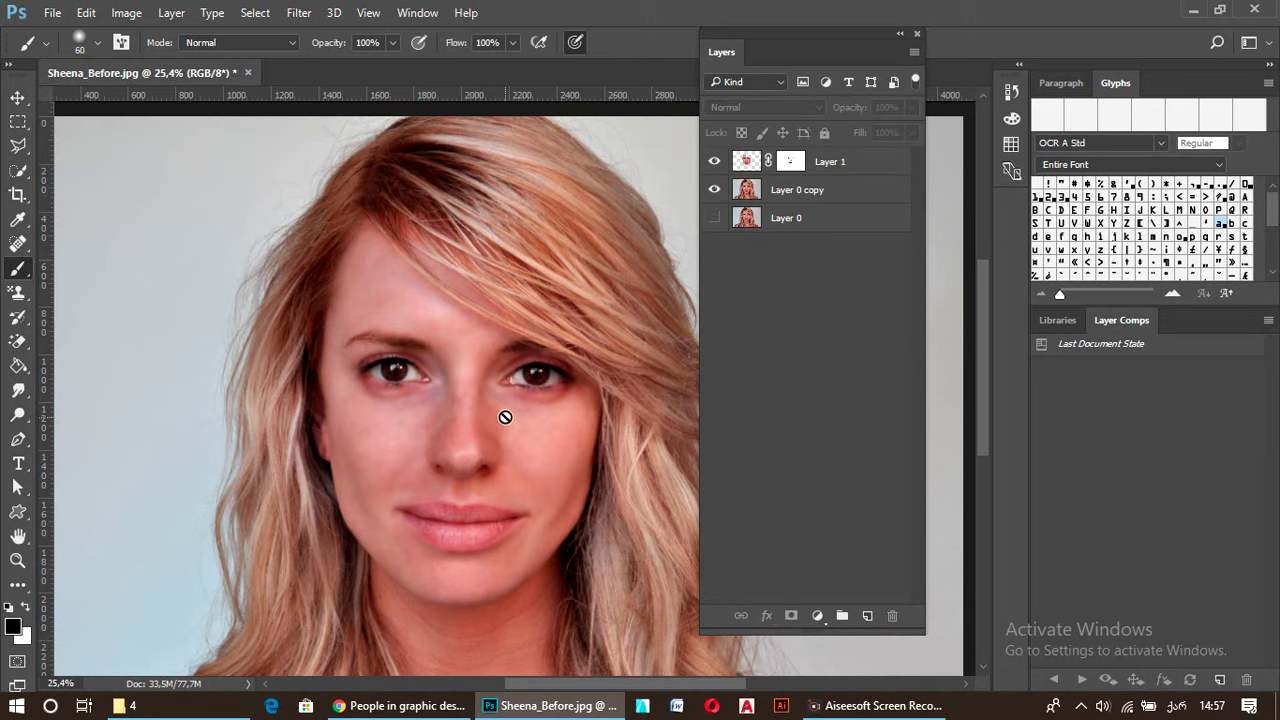
Add a new empty layer above the blurred face layer
{"action": "scroll", "coordinate": [471, 371], "scroll_direction": "down", "scroll_amount": 2}
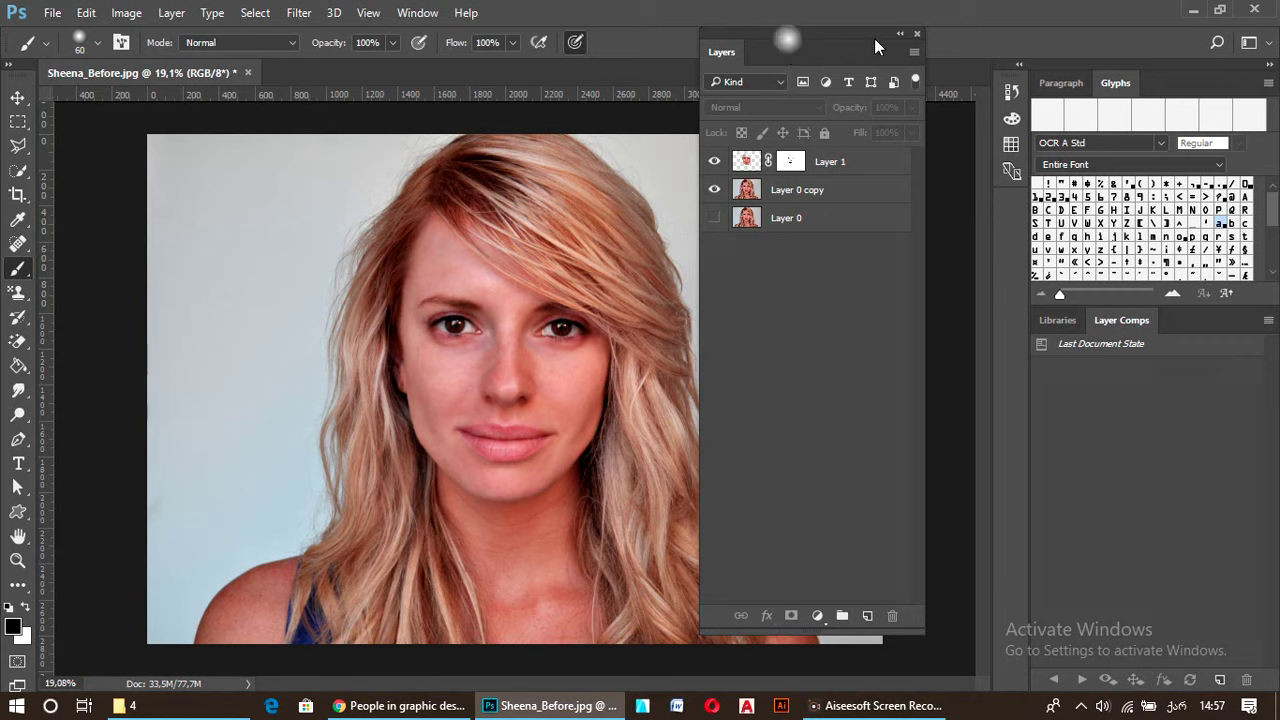
{"action": "left_click_drag", "start_coordinate": [853, 40], "coordinate": [942, 27]}
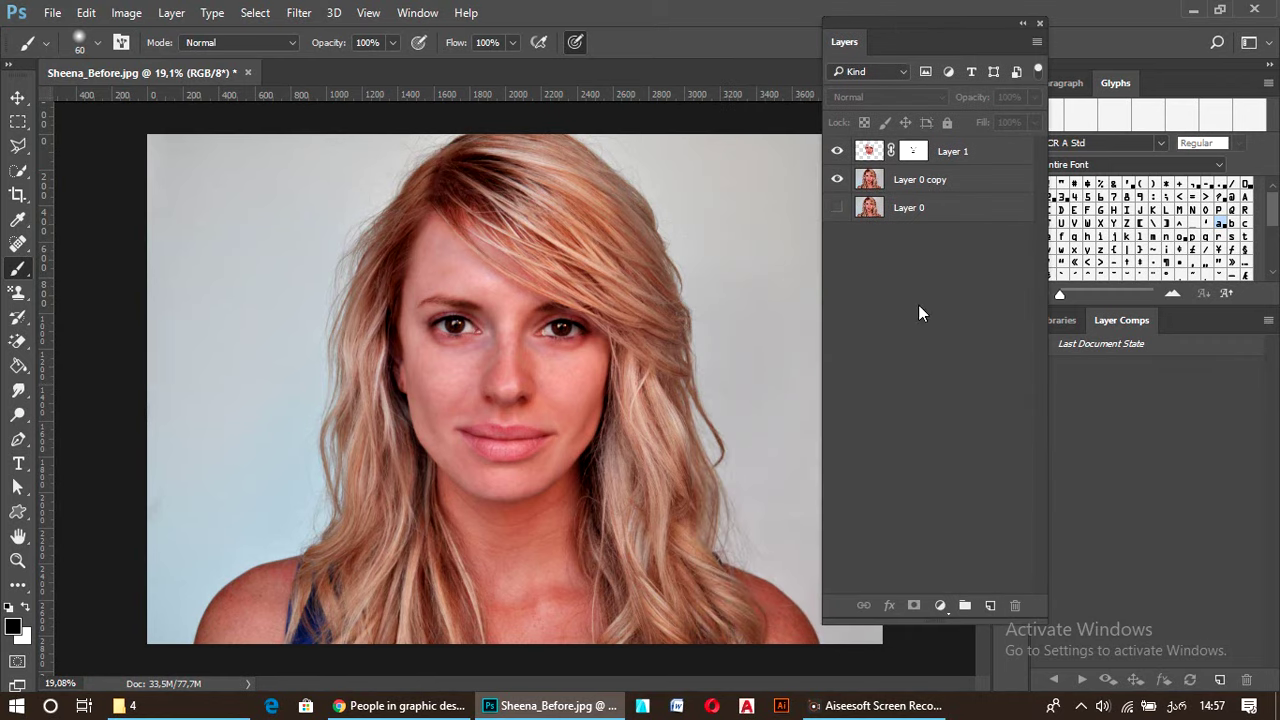
{"action": "left_click", "coordinate": [991, 605]}
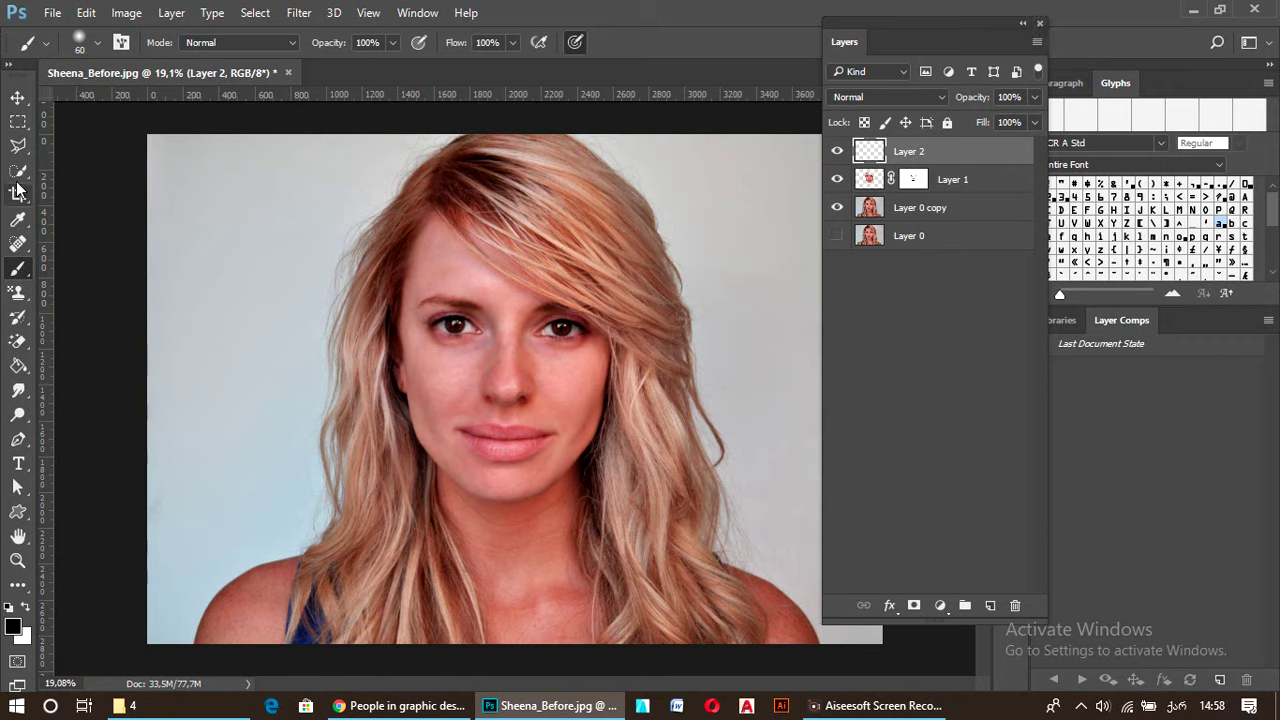
Outline the iris of the eye beneath the fully visible eyebrow with the Polygonal Lasso, keeping the new empty layer active
{"action": "left_click", "coordinate": [18, 145]}
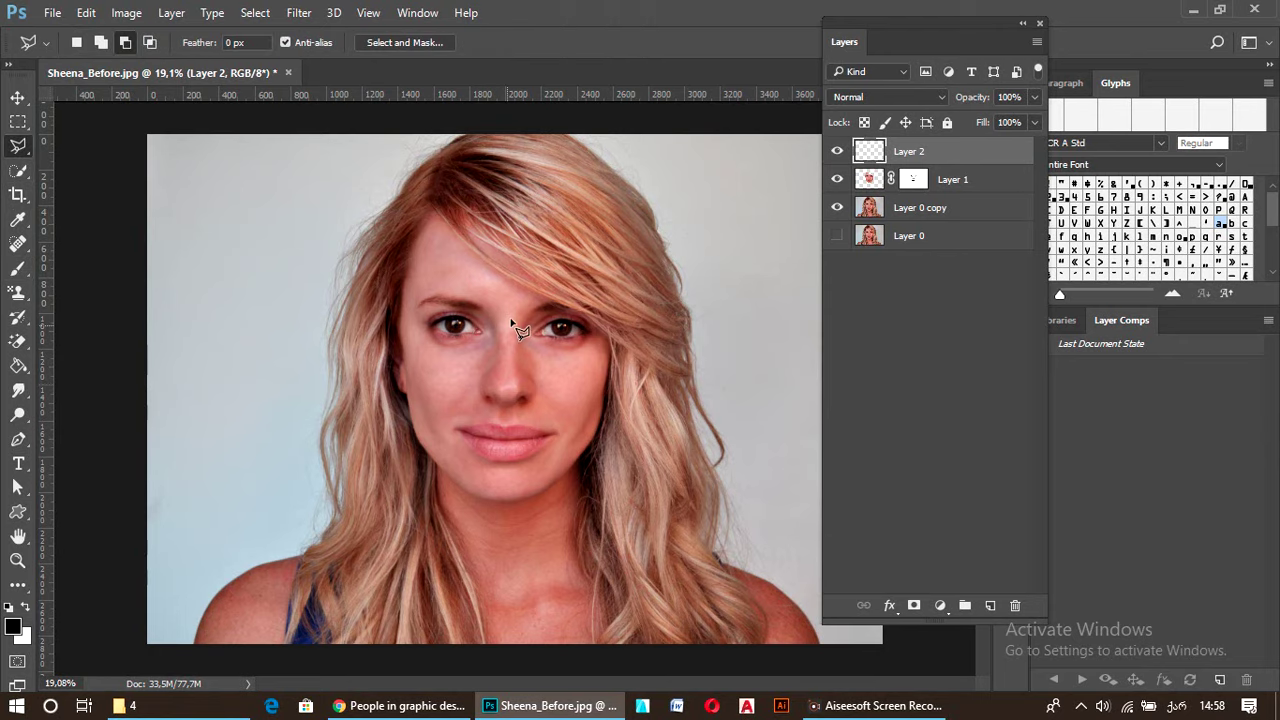
{"action": "scroll", "coordinate": [447, 315], "scroll_direction": "up", "scroll_amount": 2}
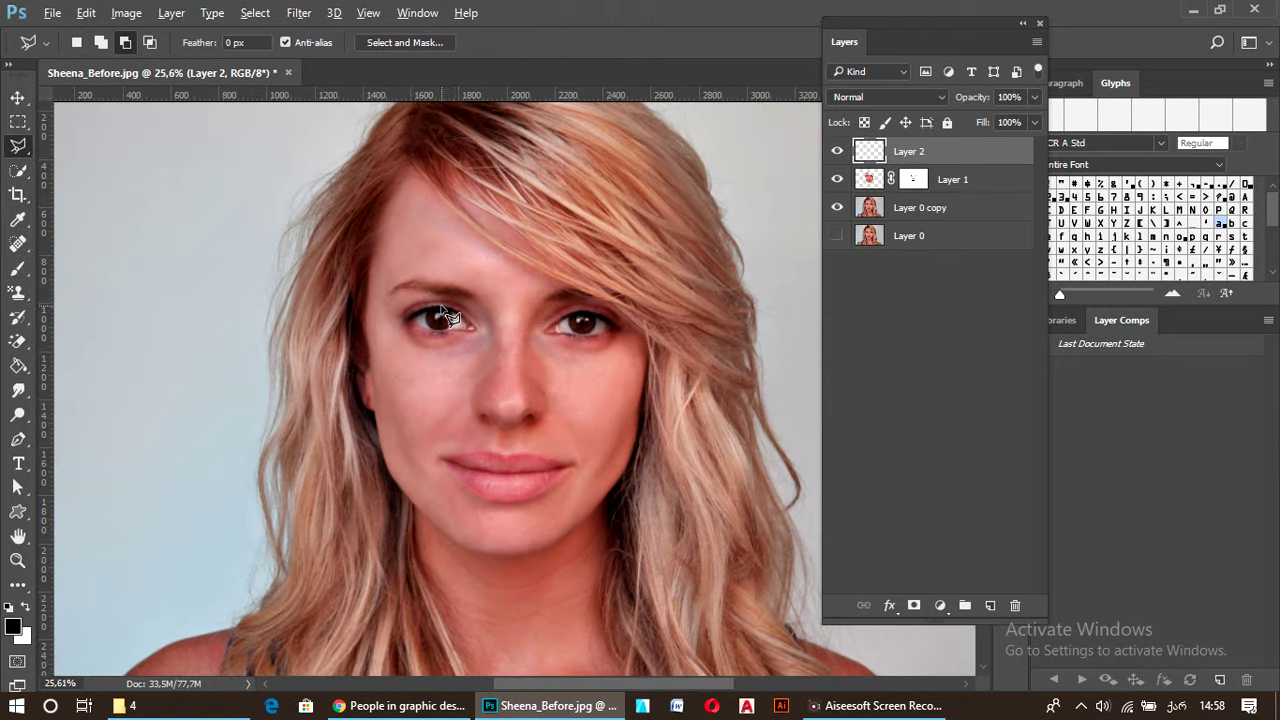
{"action": "scroll", "coordinate": [447, 315], "scroll_direction": "up", "scroll_amount": 6}
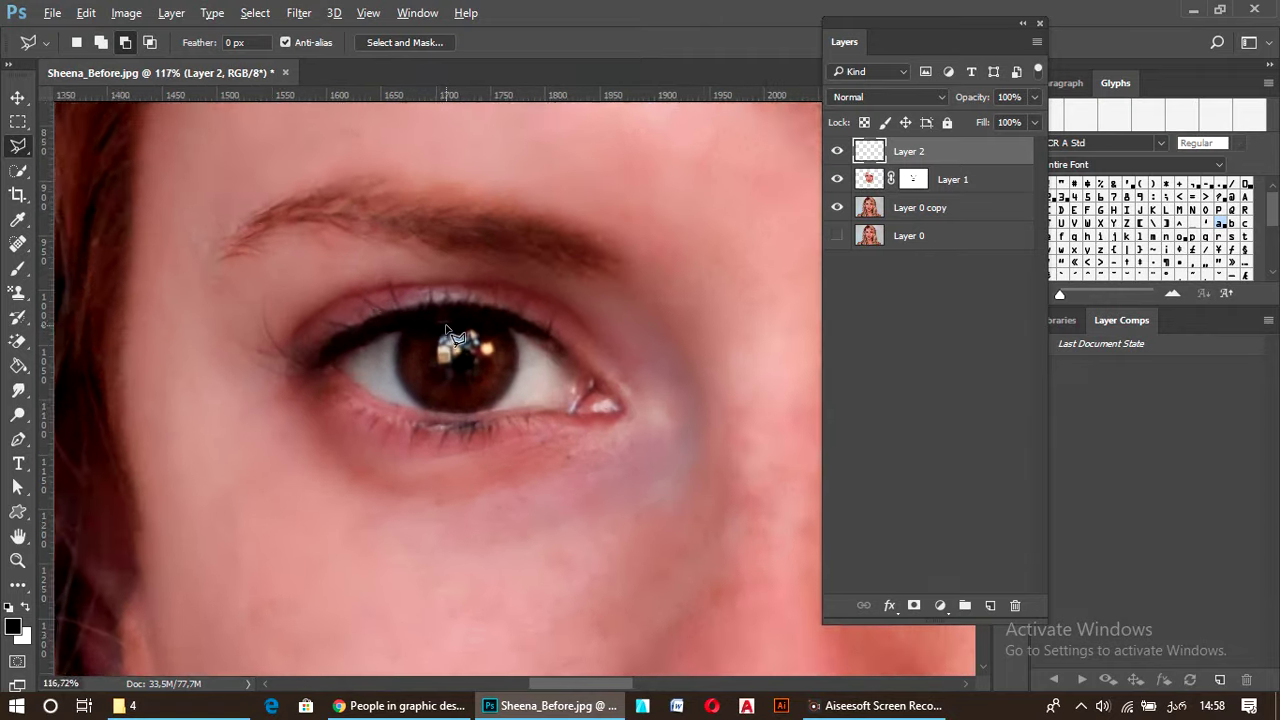
{"action": "scroll", "coordinate": [447, 330], "scroll_direction": "up", "scroll_amount": 3}
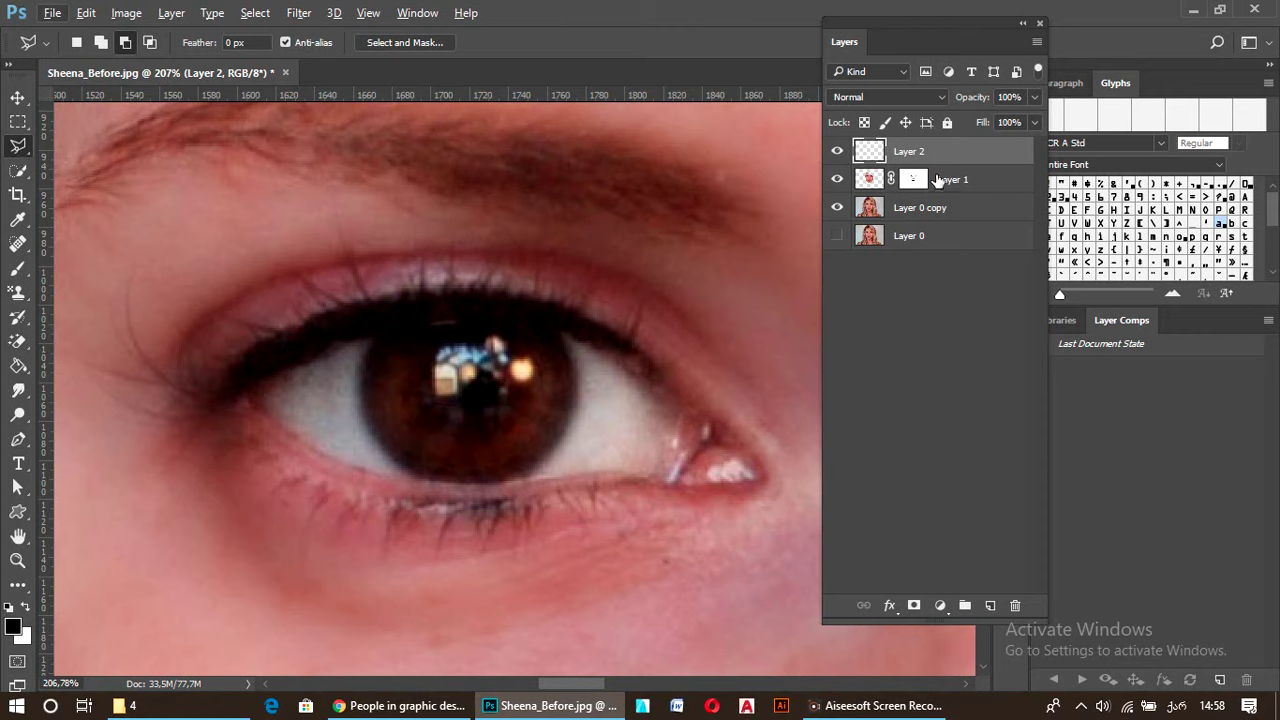
{"action": "left_click", "coordinate": [914, 182]}
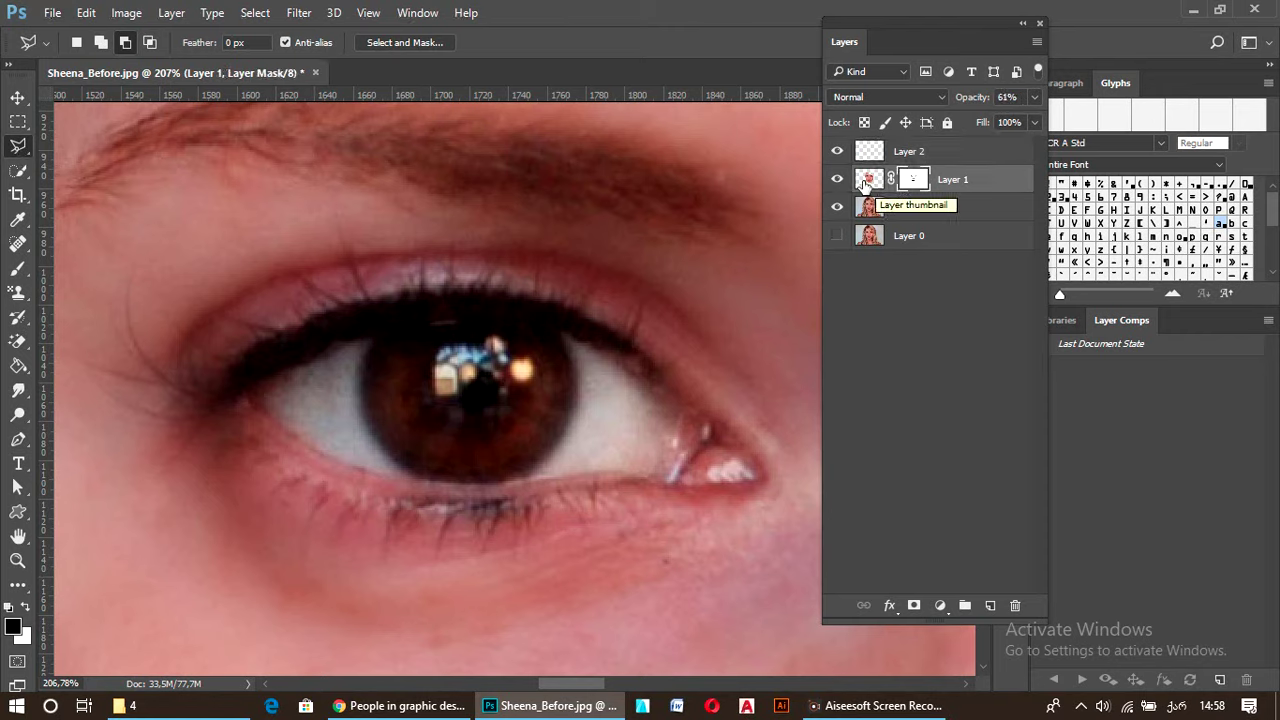
{"action": "left_click", "coordinate": [867, 181]}
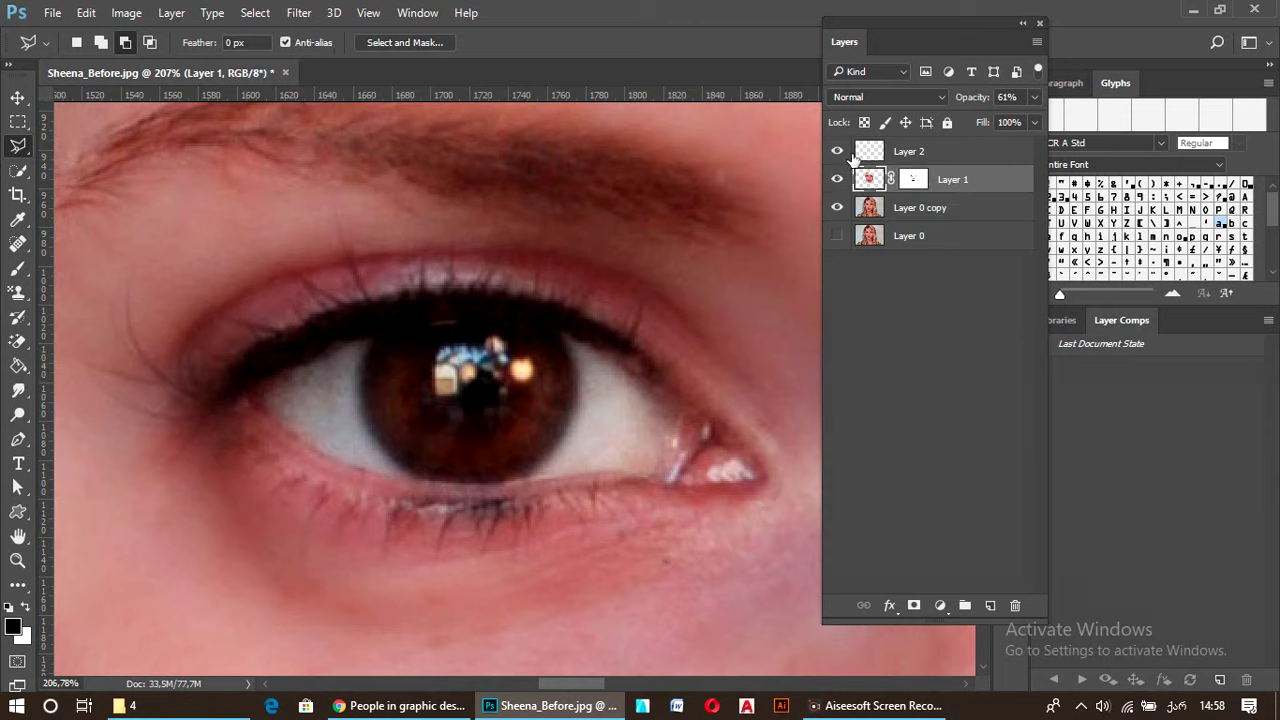
{"action": "left_click", "coordinate": [866, 158]}
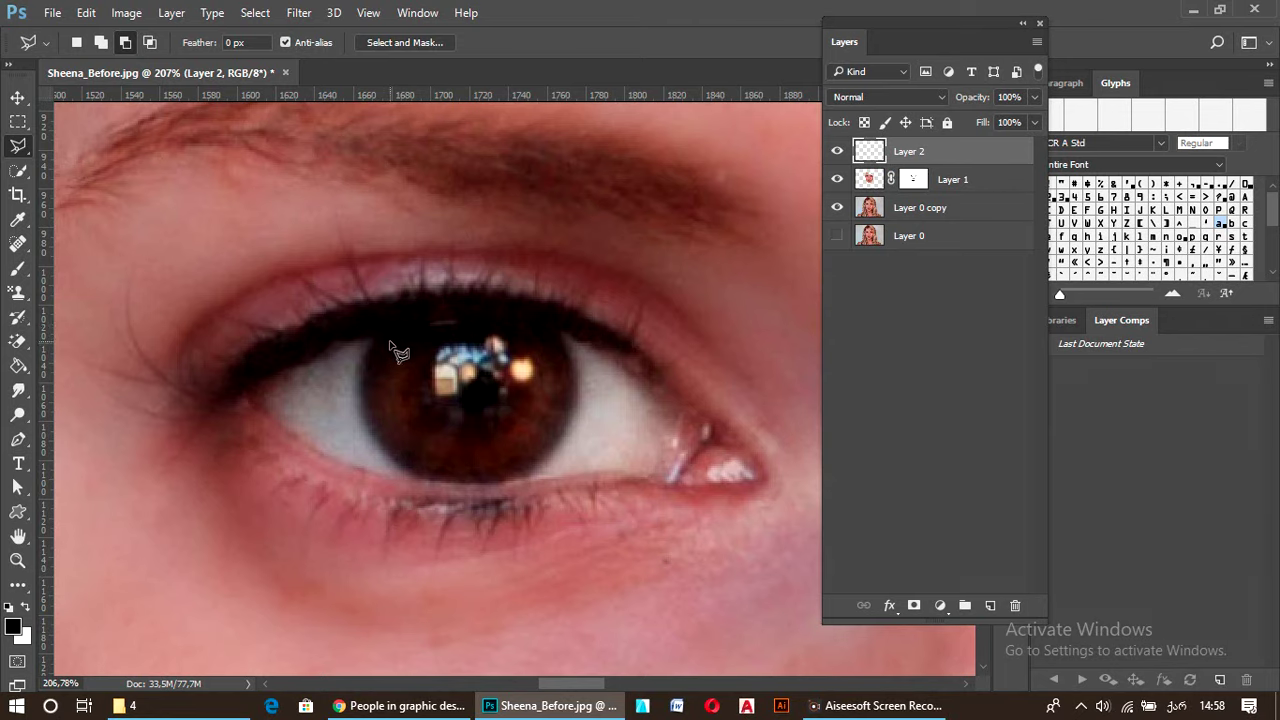
{"action": "mouse_move", "coordinate": [384, 333]}
{"action": "left_mouse_down"}
{"action": "mouse_move", "coordinate": [365, 372]}
{"action": "mouse_move", "coordinate": [367, 420]}
{"action": "mouse_move", "coordinate": [414, 478]}
{"action": "mouse_move", "coordinate": [503, 488]}
{"action": "mouse_move", "coordinate": [549, 465]}
{"action": "mouse_move", "coordinate": [576, 362]}
{"action": "mouse_move", "coordinate": [552, 324]}
{"action": "mouse_move", "coordinate": [442, 313]}
{"action": "mouse_move", "coordinate": [392, 338]}
{"action": "left_mouse_up"}
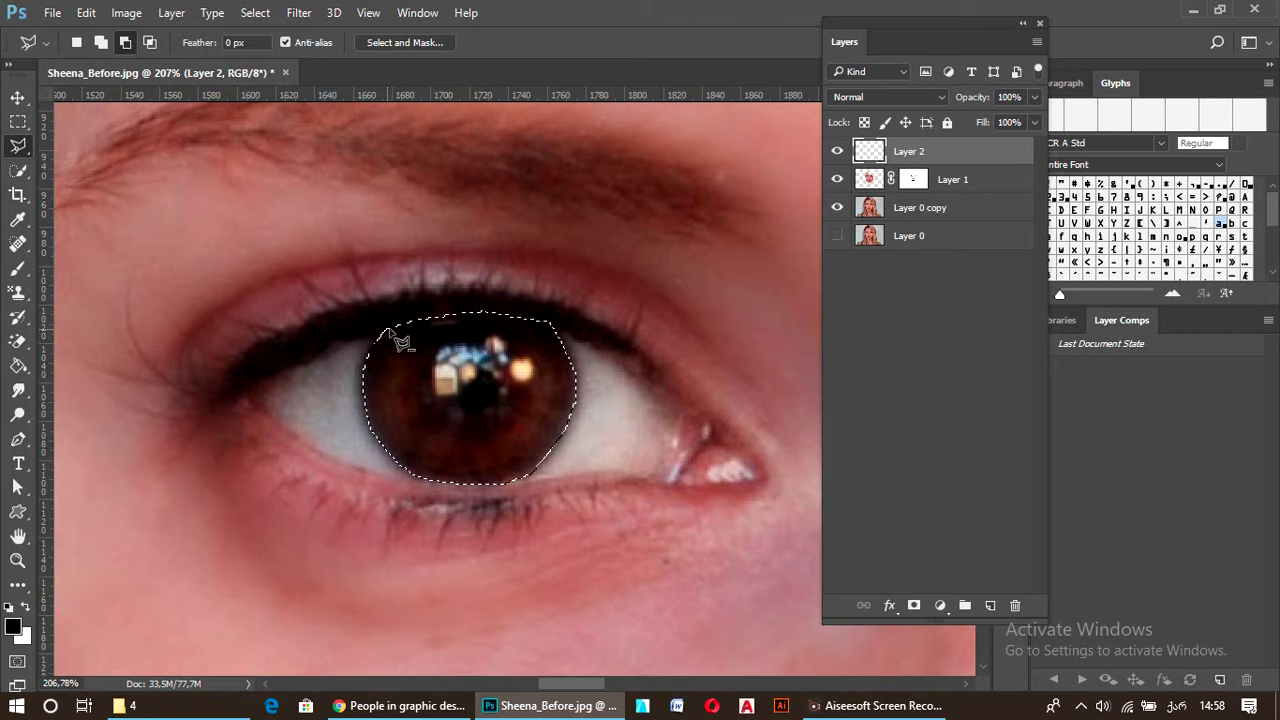
Set the Polygonal Lasso to add to the existing iris selection
{"action": "right_click", "coordinate": [18, 147]}
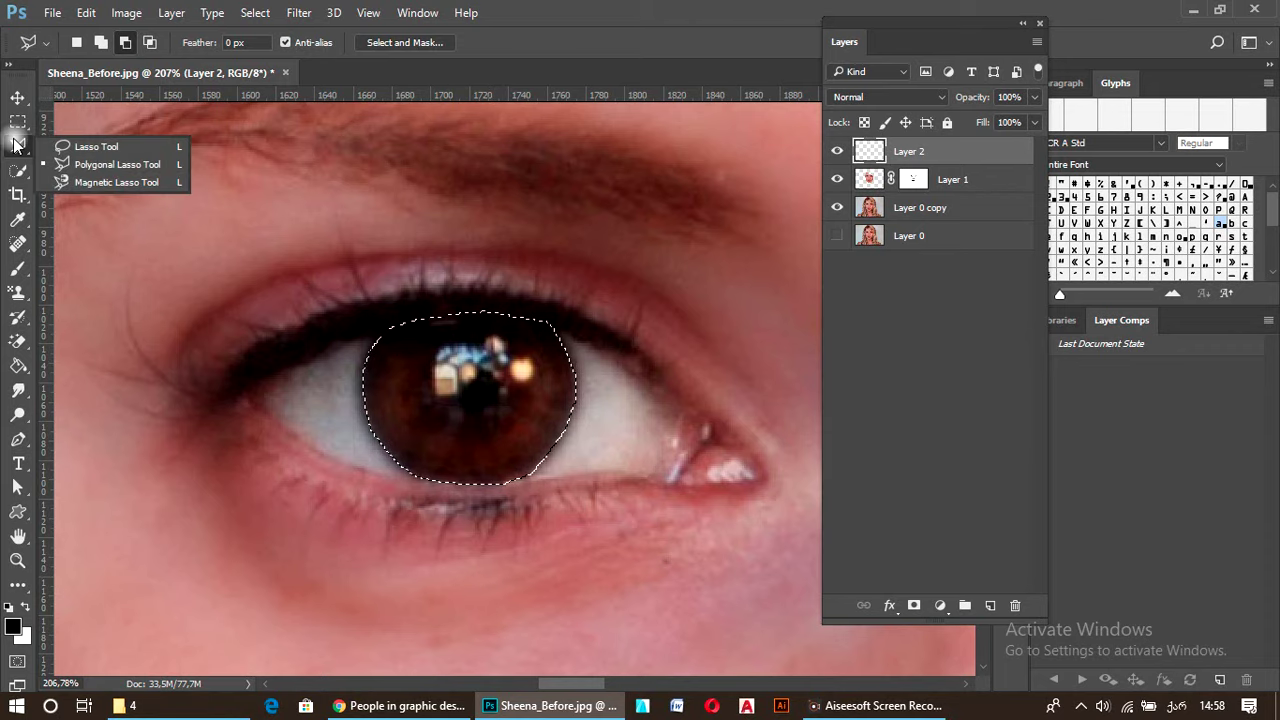
{"action": "left_click", "coordinate": [110, 164]}
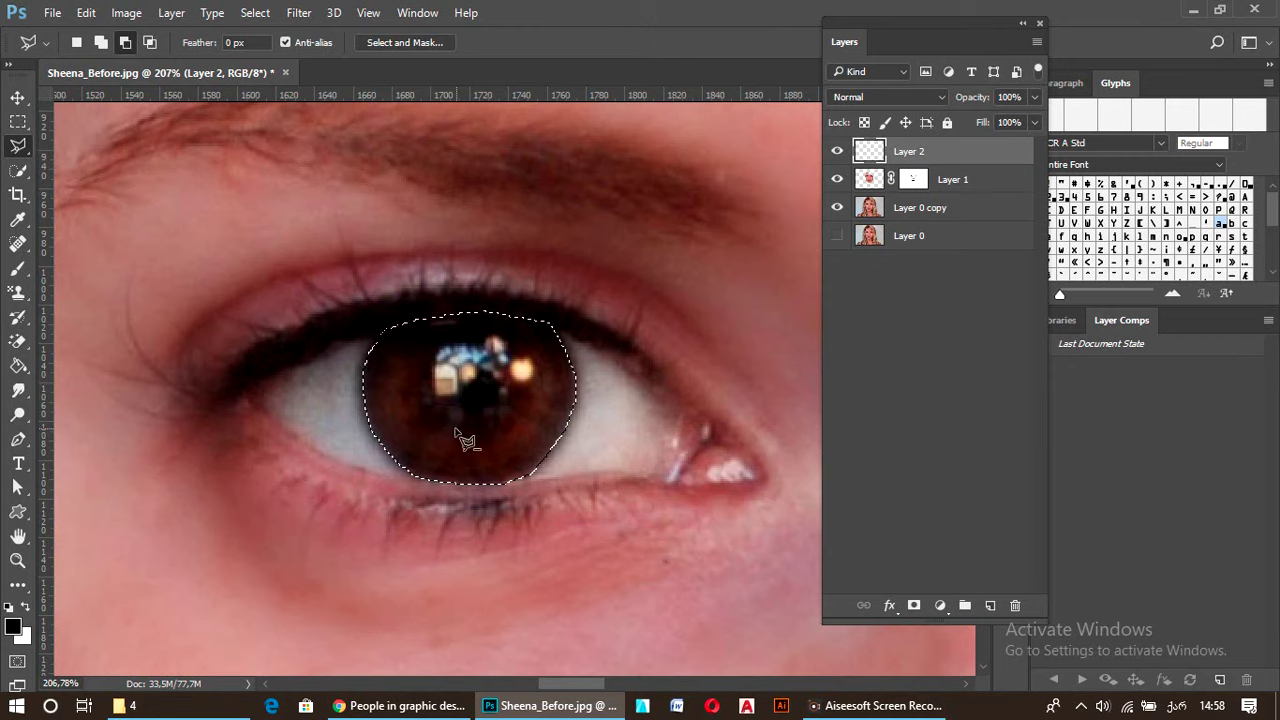
{"action": "scroll", "coordinate": [452, 440], "scroll_direction": "down", "scroll_amount": 3}
{"action": "scroll", "coordinate": [452, 440], "scroll_direction": "down", "scroll_amount": 1}
{"action": "scroll", "coordinate": [452, 440], "scroll_direction": "down", "scroll_amount": 1}
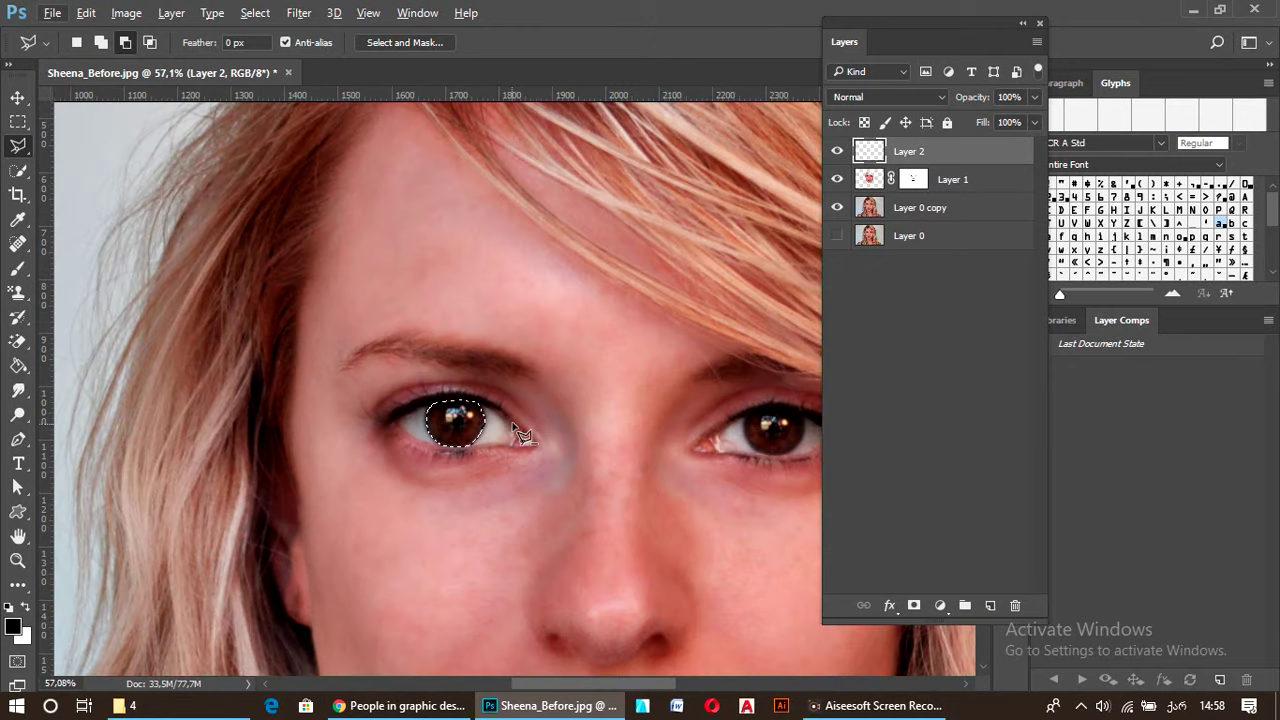
{"action": "left_click", "coordinate": [100, 42]}
{"action": "left_click", "coordinate": [16, 150]}
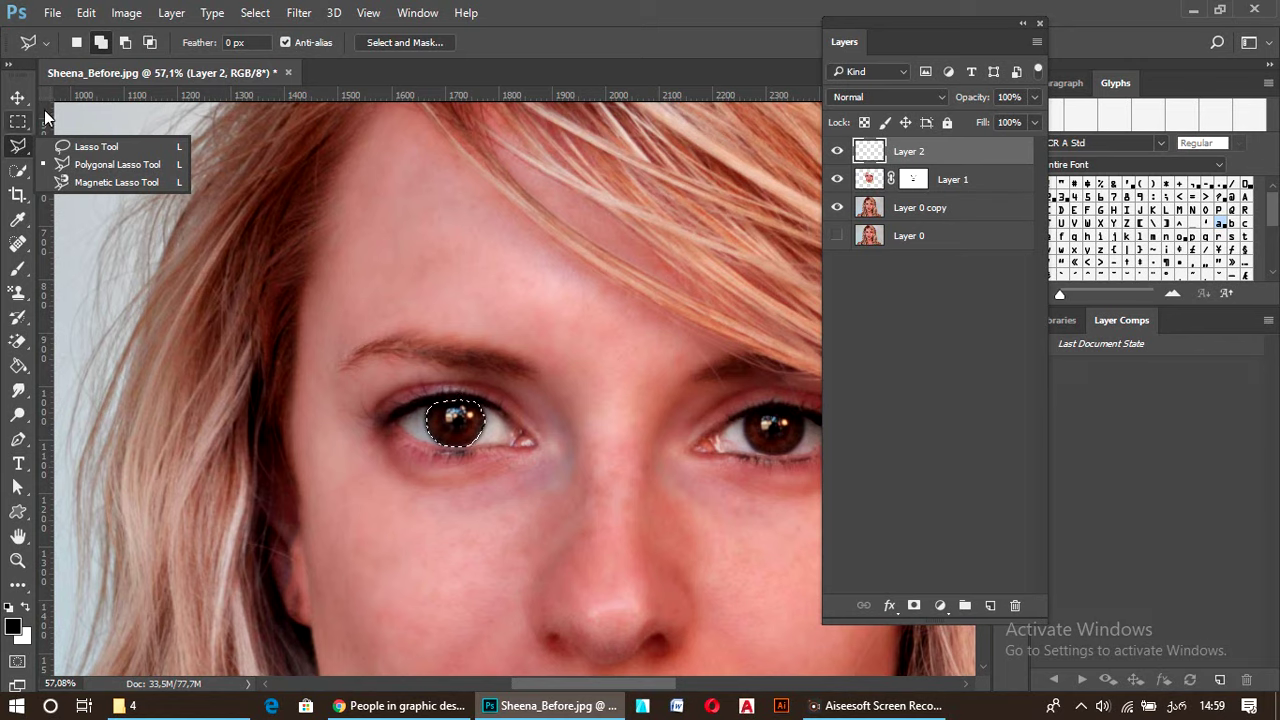
{"action": "left_click", "coordinate": [100, 44]}
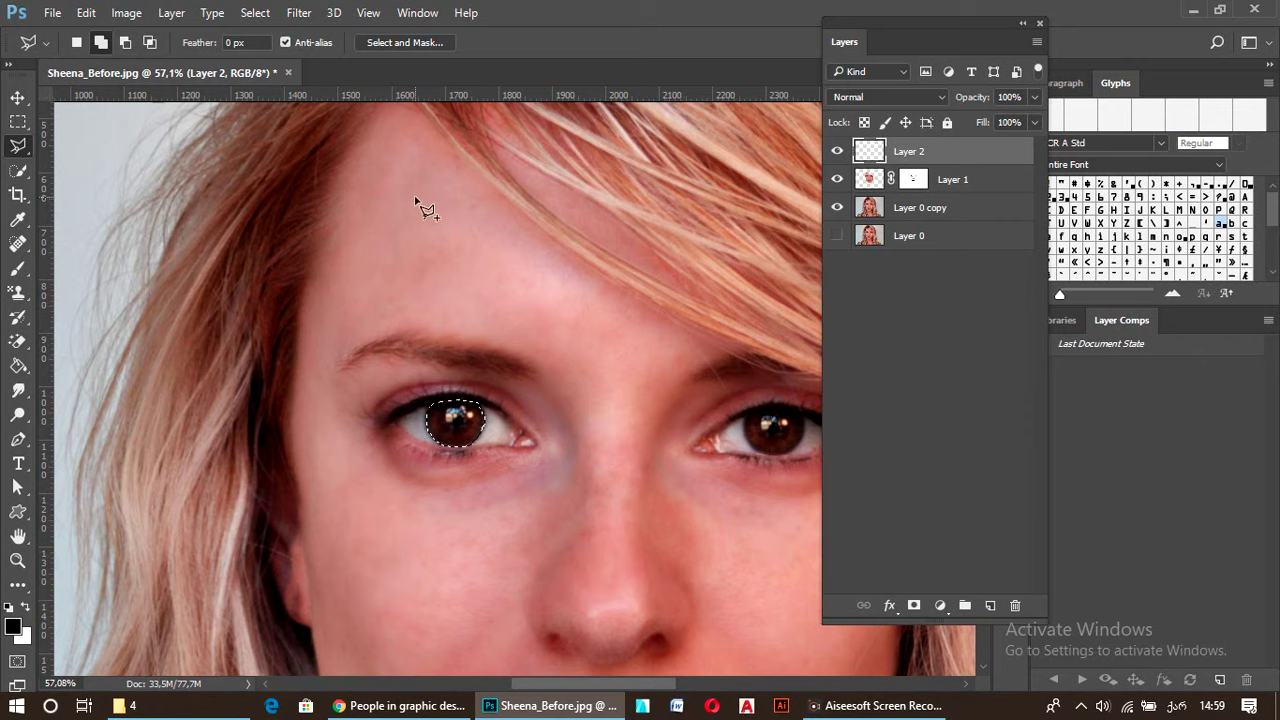
Trace the nose-side edge of the second eye's iris as an added selection, and move the floating Layers panel aside
{"action": "scroll", "coordinate": [765, 422], "scroll_direction": "up", "scroll_amount": 3}
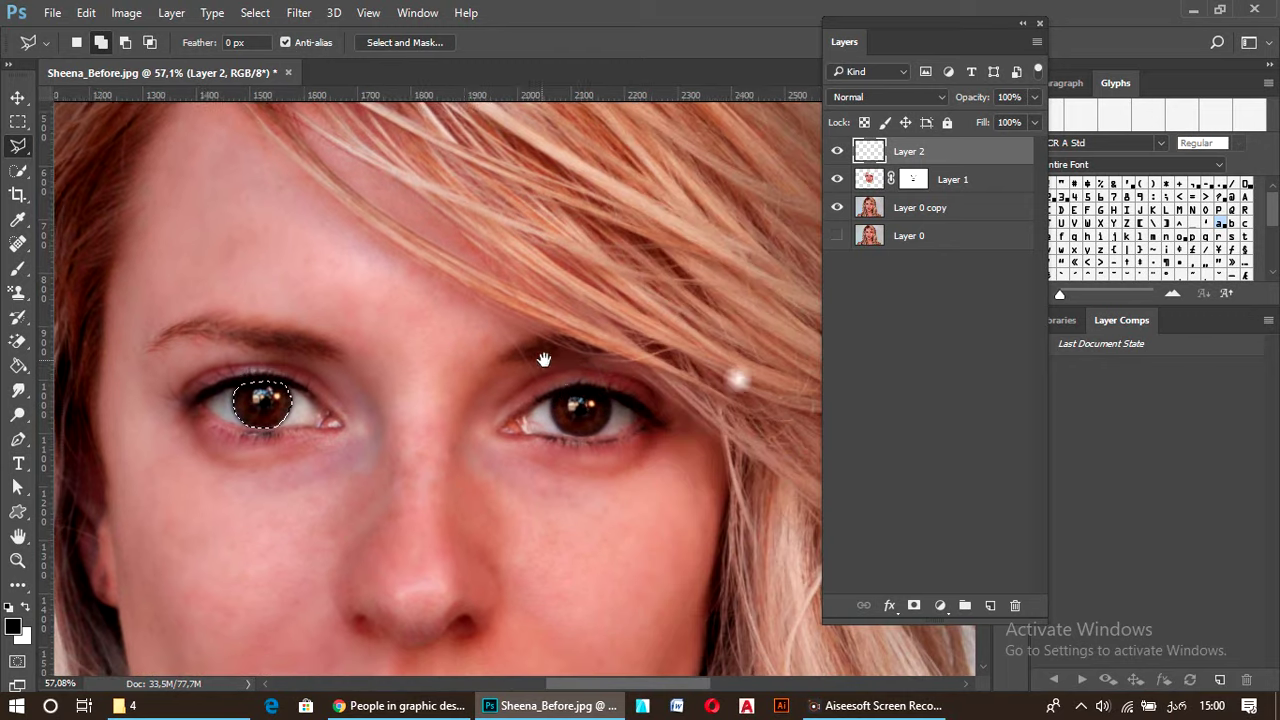
{"action": "scroll", "coordinate": [617, 410], "scroll_direction": "up", "scroll_amount": 2}
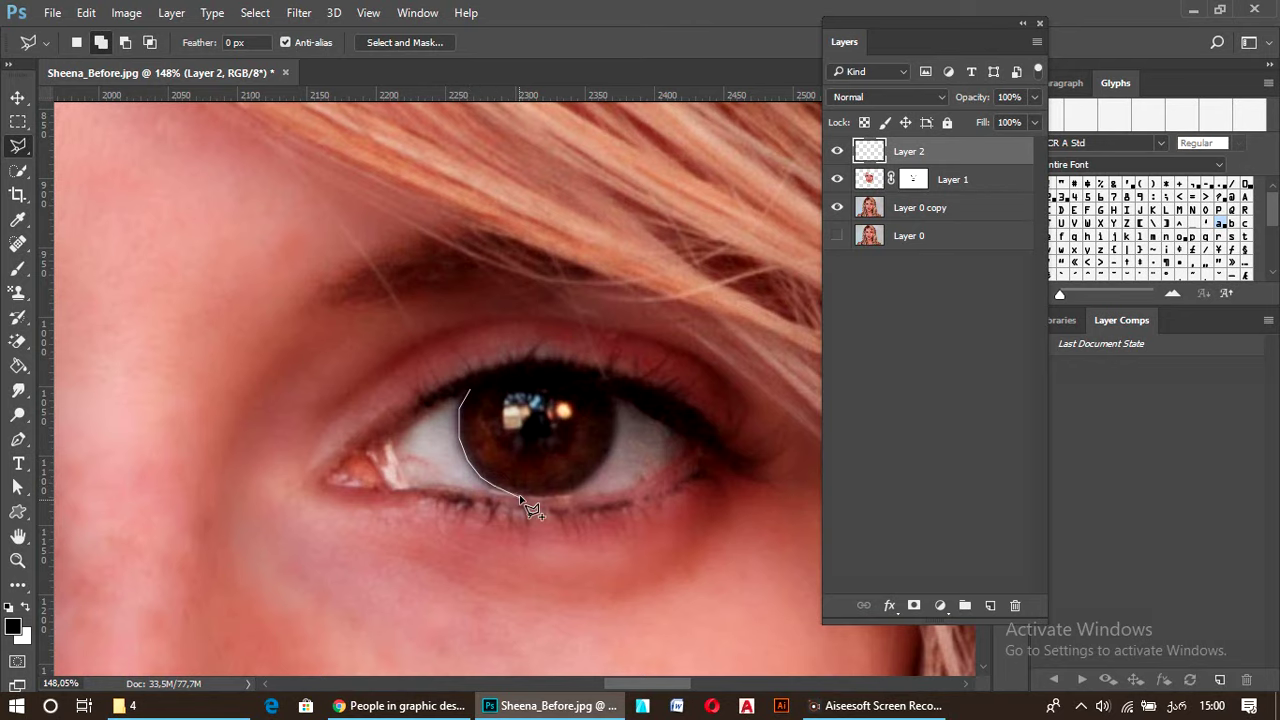
{"action": "scroll", "coordinate": [130, 105], "scroll_direction": "up", "scroll_amount": 5}
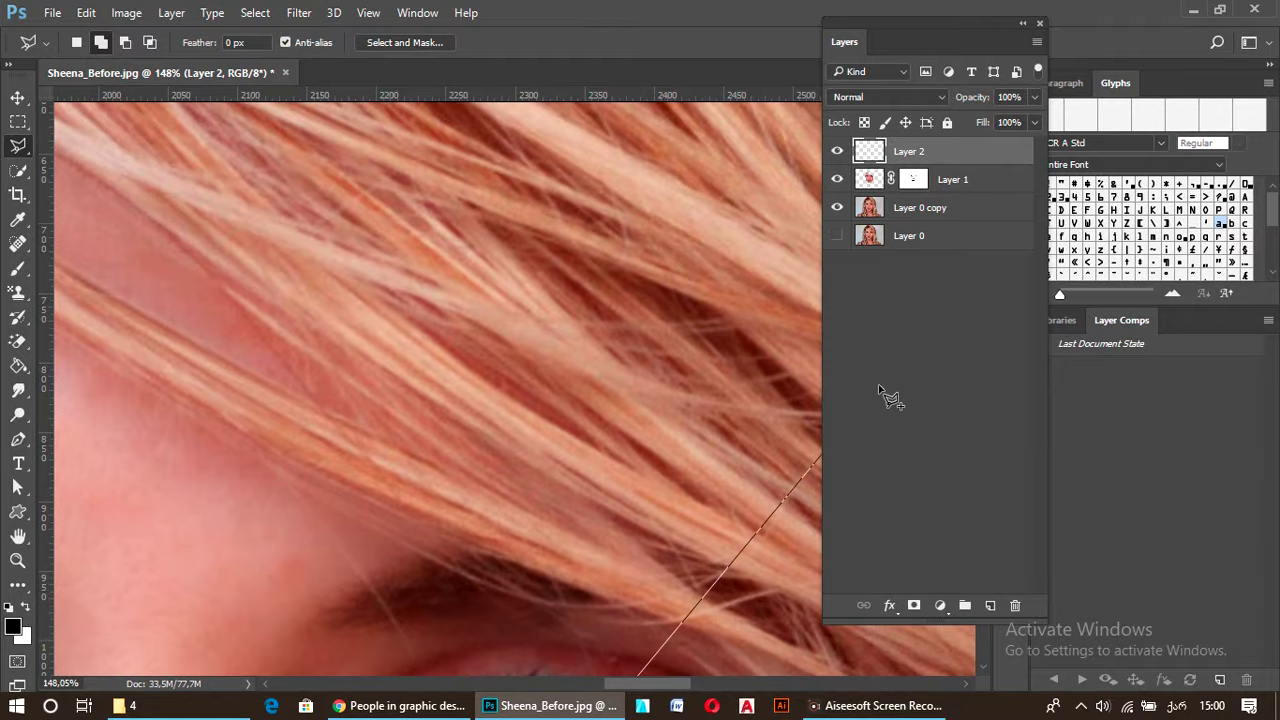
{"action": "key", "text": "Return"}
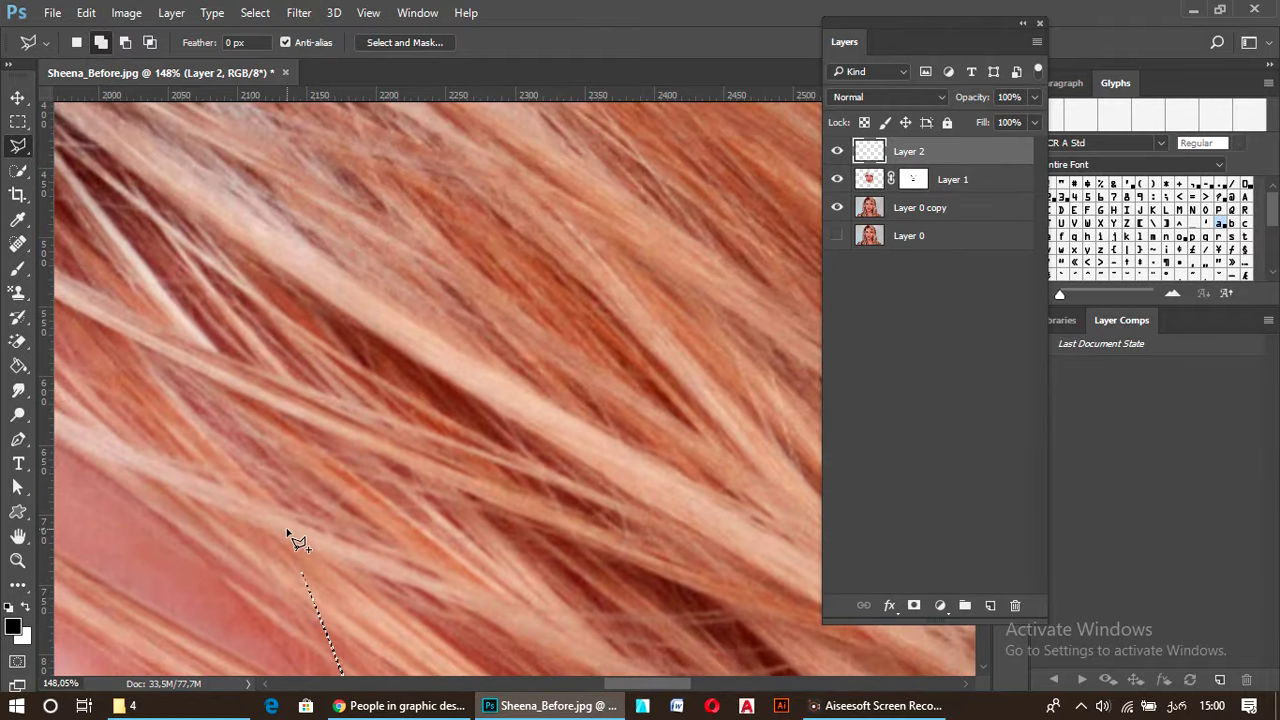
{"action": "key", "text": "Return"}
{"action": "left_click_drag", "start_coordinate": [905, 21], "coordinate": [723, 15]}
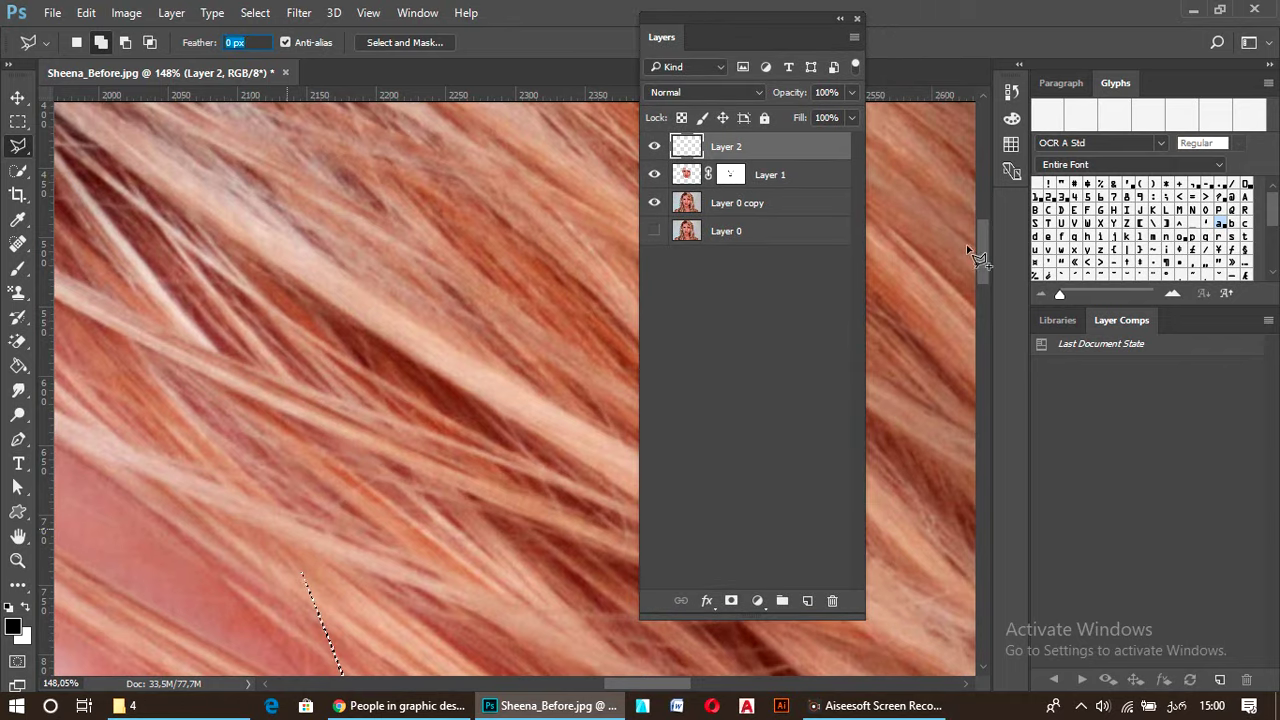
{"action": "left_click_drag", "start_coordinate": [981, 239], "coordinate": [977, 300]}
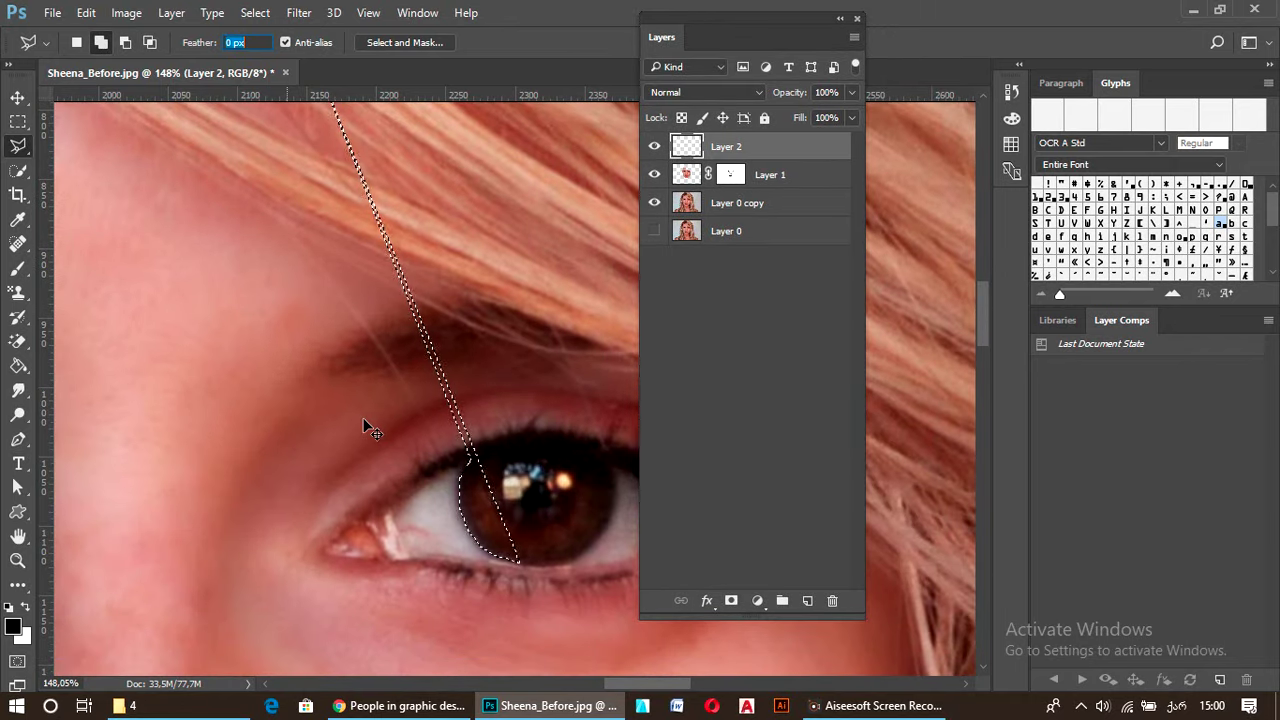
Clear the eye selections and restore them, with the Polygonal Lasso in add-to-selection mode
{"action": "key", "text": "ctrl+d"}
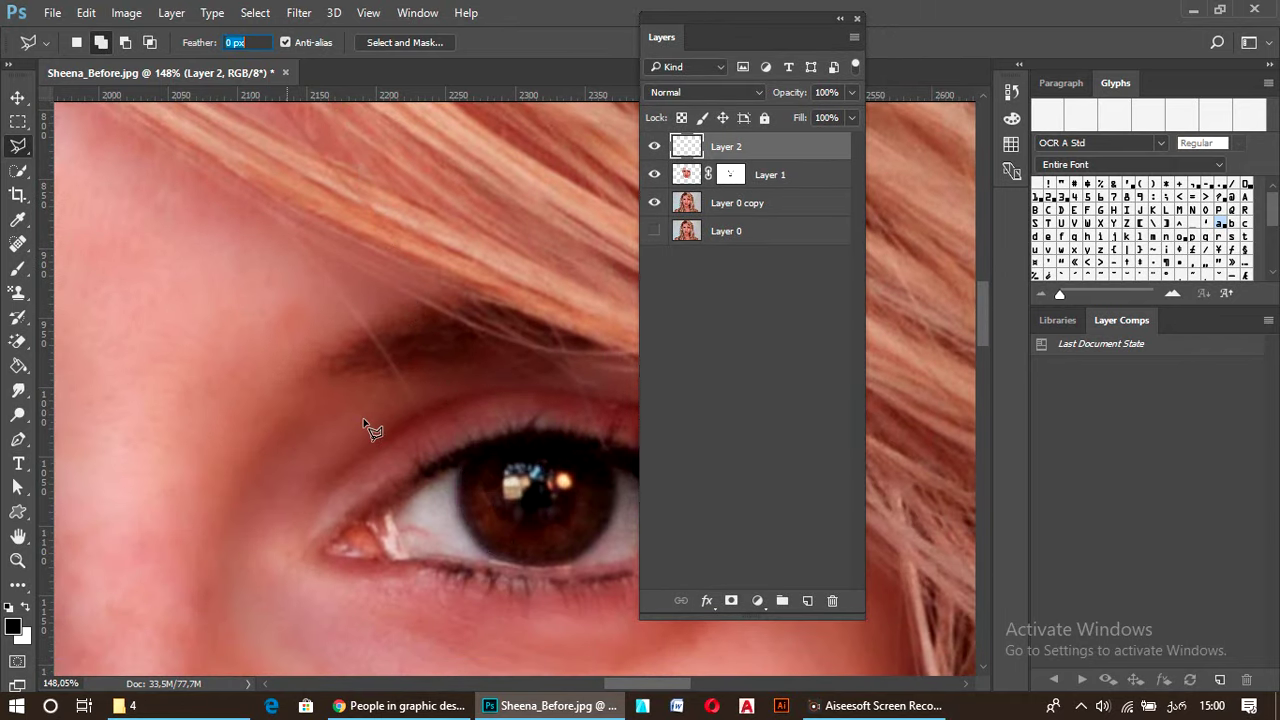
{"action": "left_click", "coordinate": [17, 97]}
{"action": "scroll", "coordinate": [341, 437], "scroll_direction": "down", "scroll_amount": 3}
{"action": "scroll", "coordinate": [341, 437], "scroll_direction": "down", "scroll_amount": 4}
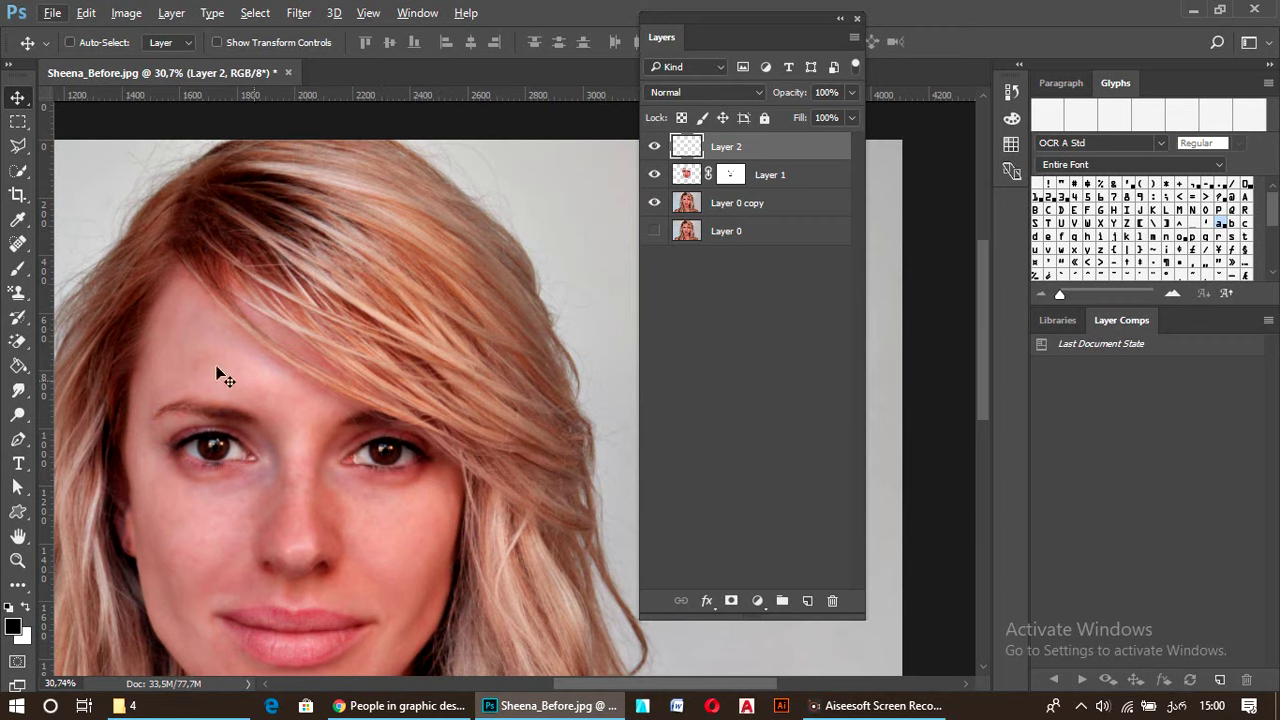
{"action": "left_click", "coordinate": [18, 145]}
{"action": "left_click", "coordinate": [98, 41]}
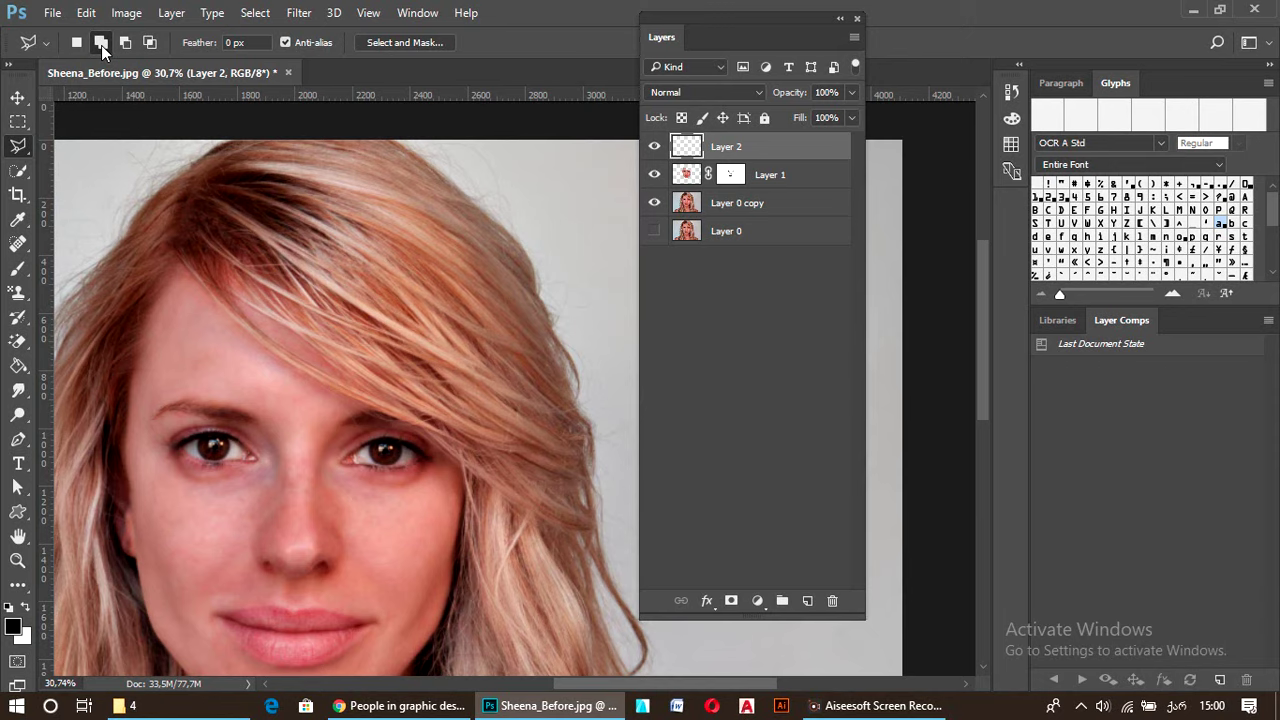
{"action": "left_click", "coordinate": [348, 383]}
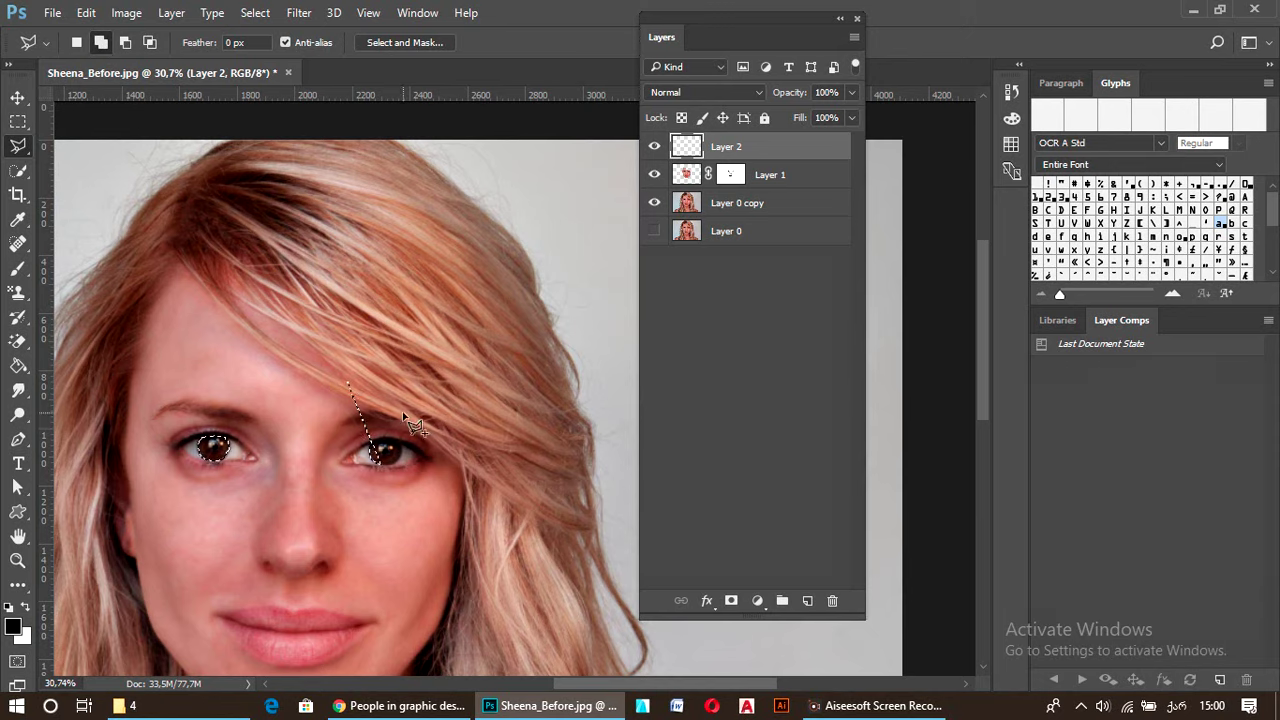
Subtract the stray strip running from the second eye up into the hair from the selection
{"action": "scroll", "coordinate": [377, 464], "scroll_direction": "up", "scroll_amount": 6}
{"action": "left_click", "coordinate": [378, 466]}
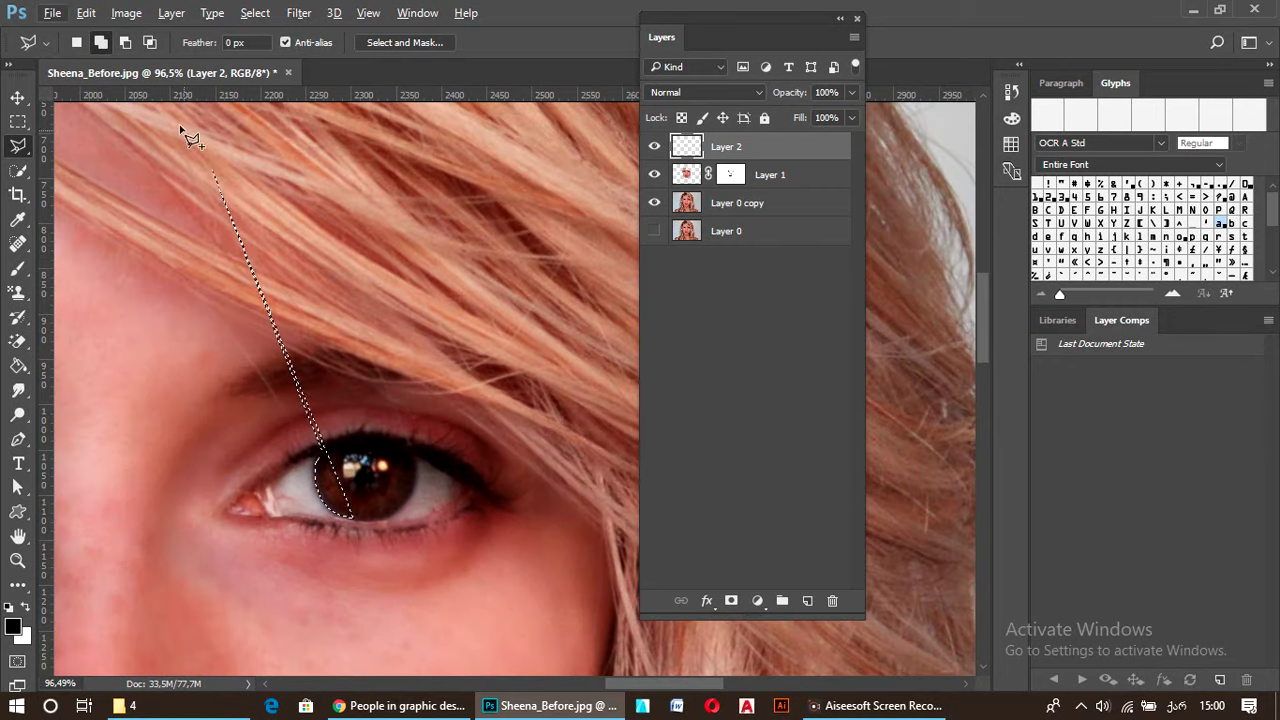
{"action": "left_click", "coordinate": [125, 42]}
{"action": "left_click", "coordinate": [350, 426]}
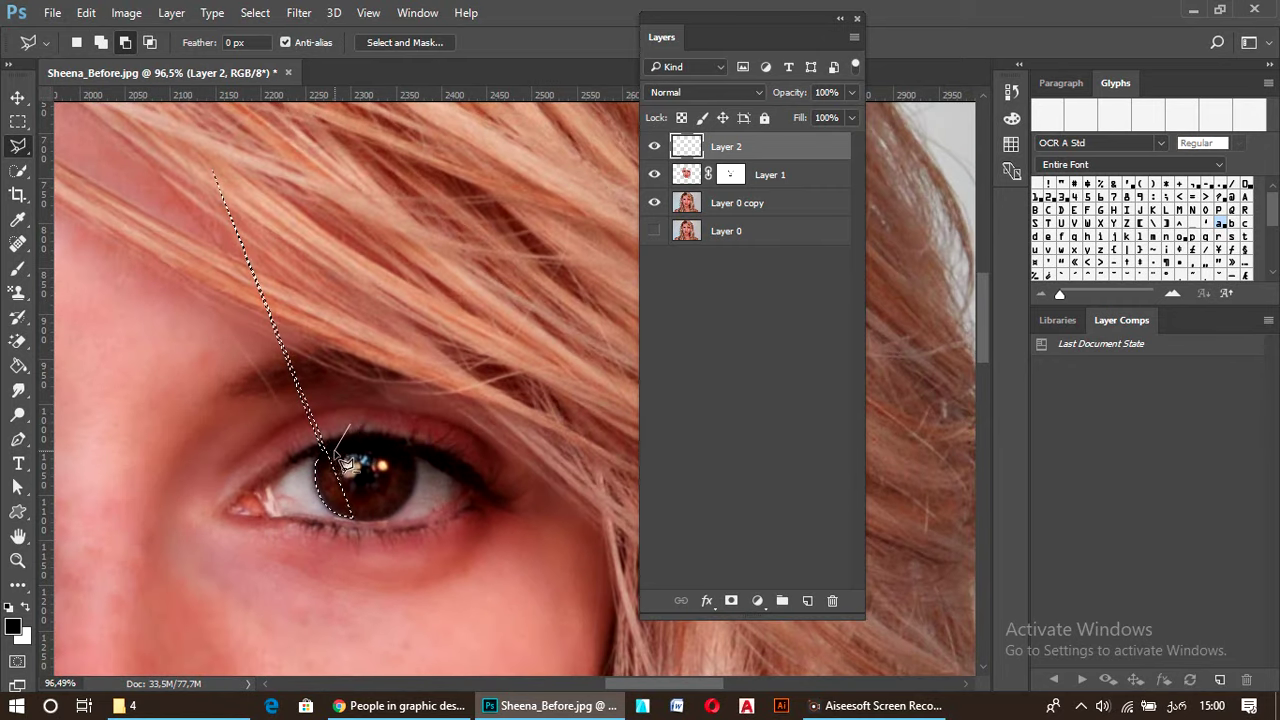
{"action": "left_click", "coordinate": [320, 449]}
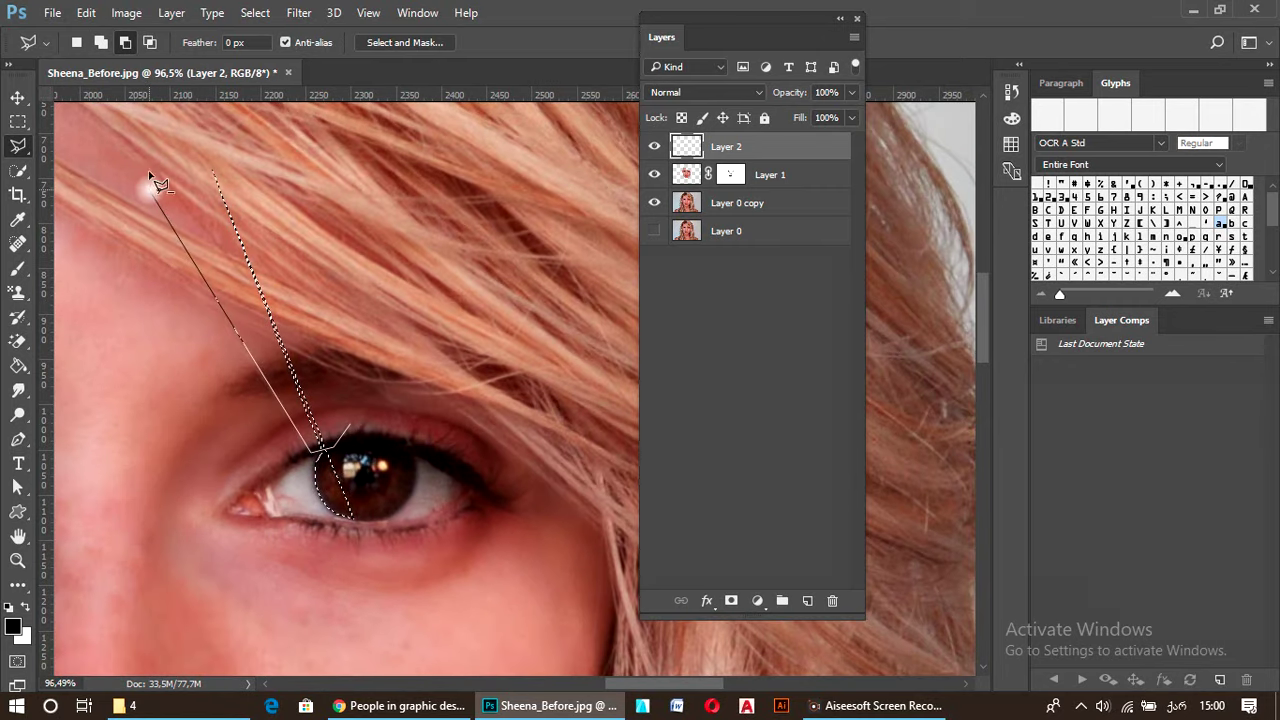
{"action": "left_click", "coordinate": [152, 182]}
{"action": "left_click", "coordinate": [229, 129]}
{"action": "left_click", "coordinate": [350, 427]}
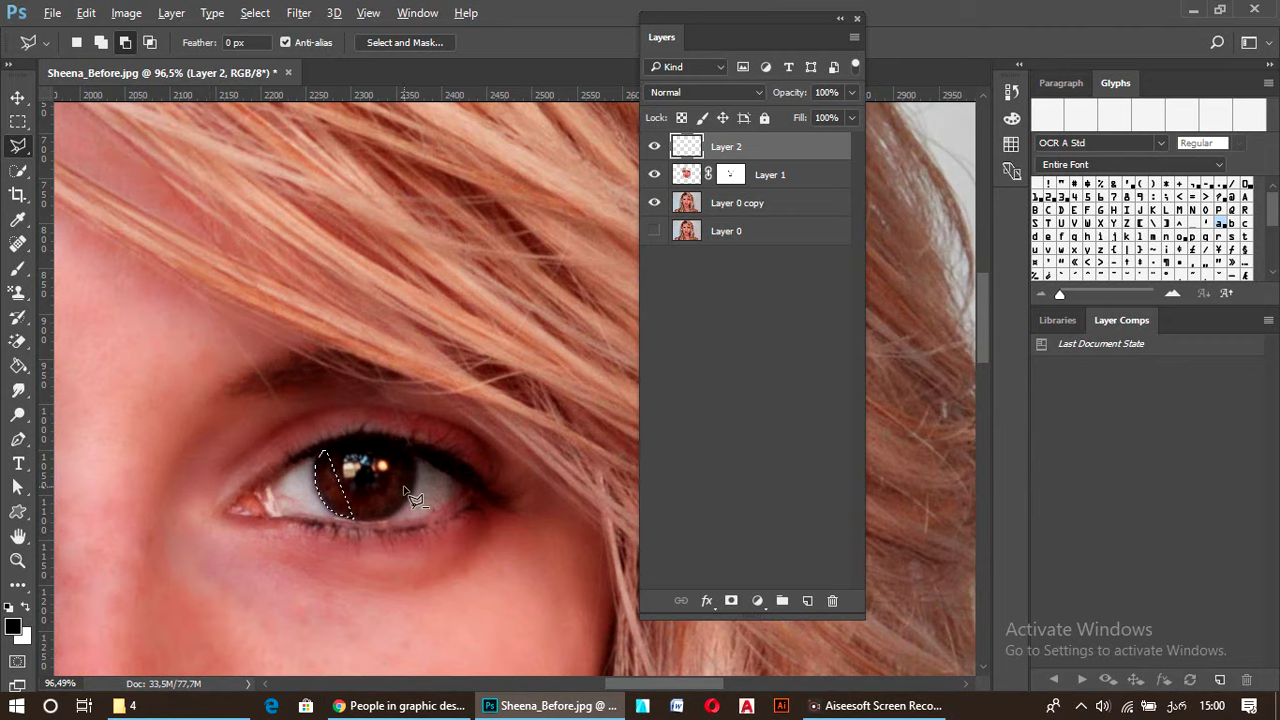
Add the remaining part of the second eye's iris to the selection with the Polygonal Lasso
{"action": "scroll", "coordinate": [410, 495], "scroll_direction": "up", "scroll_amount": 5}
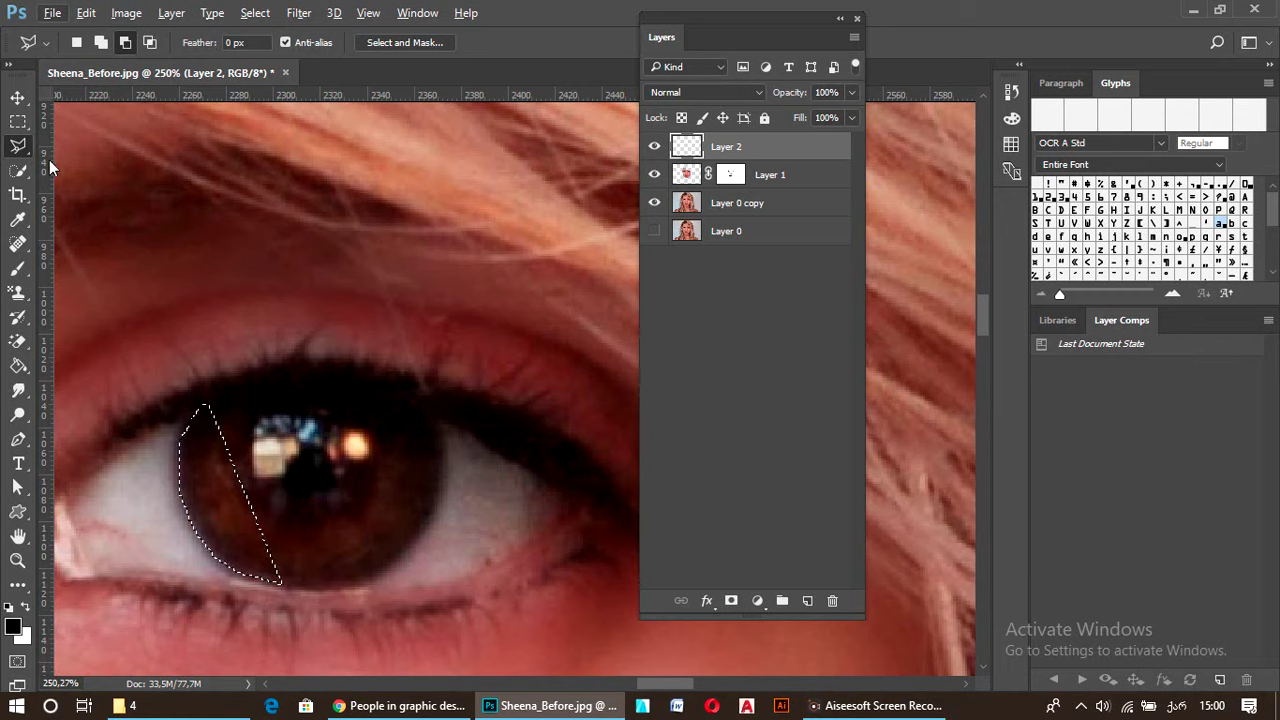
{"action": "left_click", "coordinate": [101, 43]}
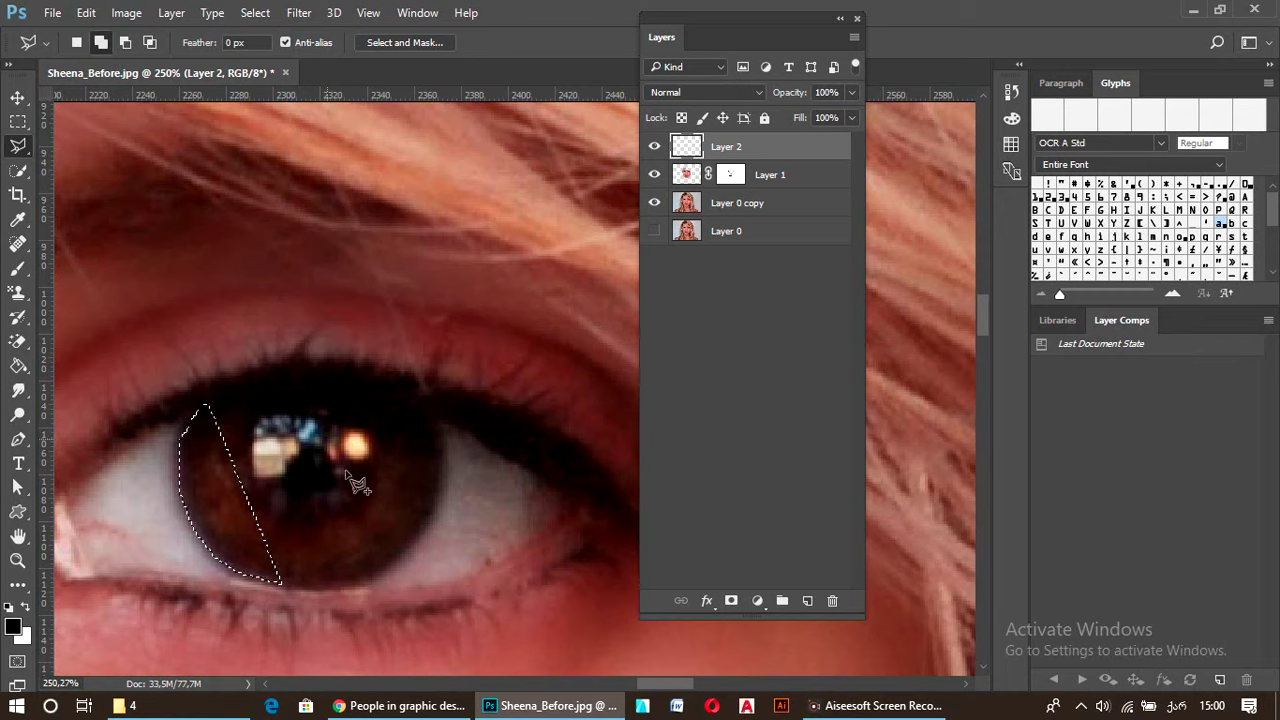
{"action": "left_click", "coordinate": [278, 581]}
{"action": "left_click", "coordinate": [358, 586]}
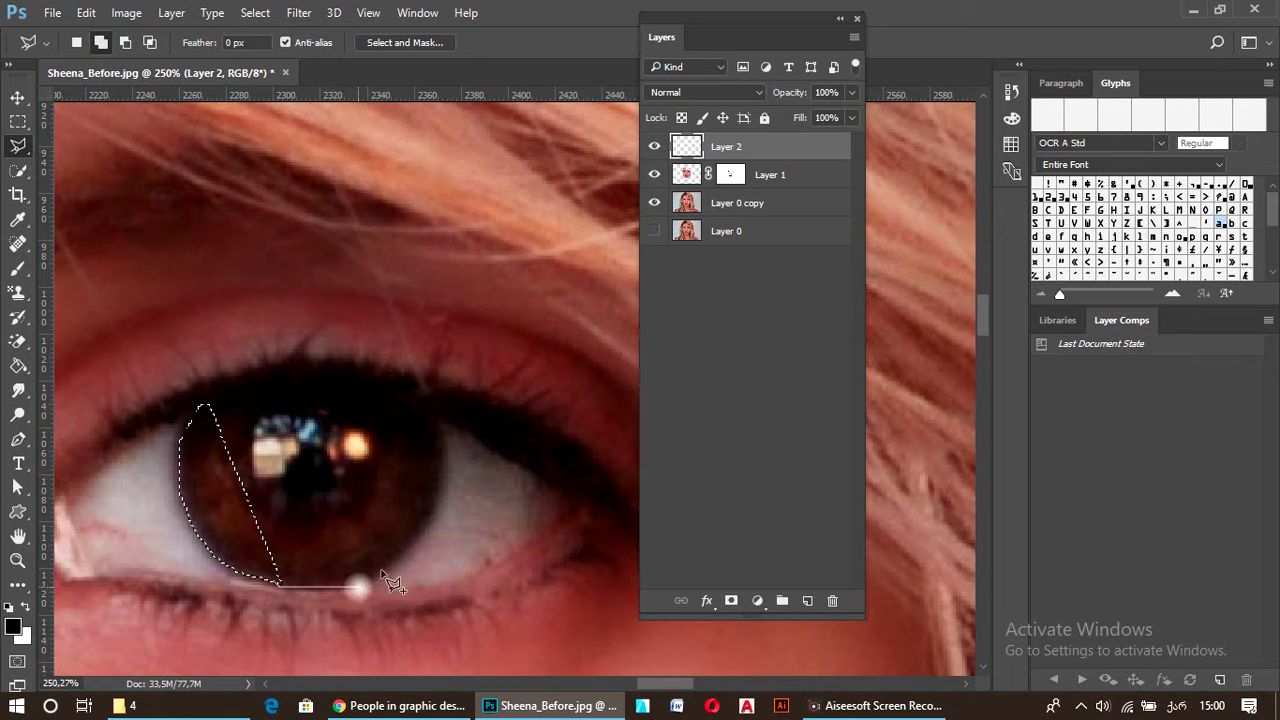
{"action": "left_click", "coordinate": [421, 536]}
{"action": "left_click", "coordinate": [444, 489]}
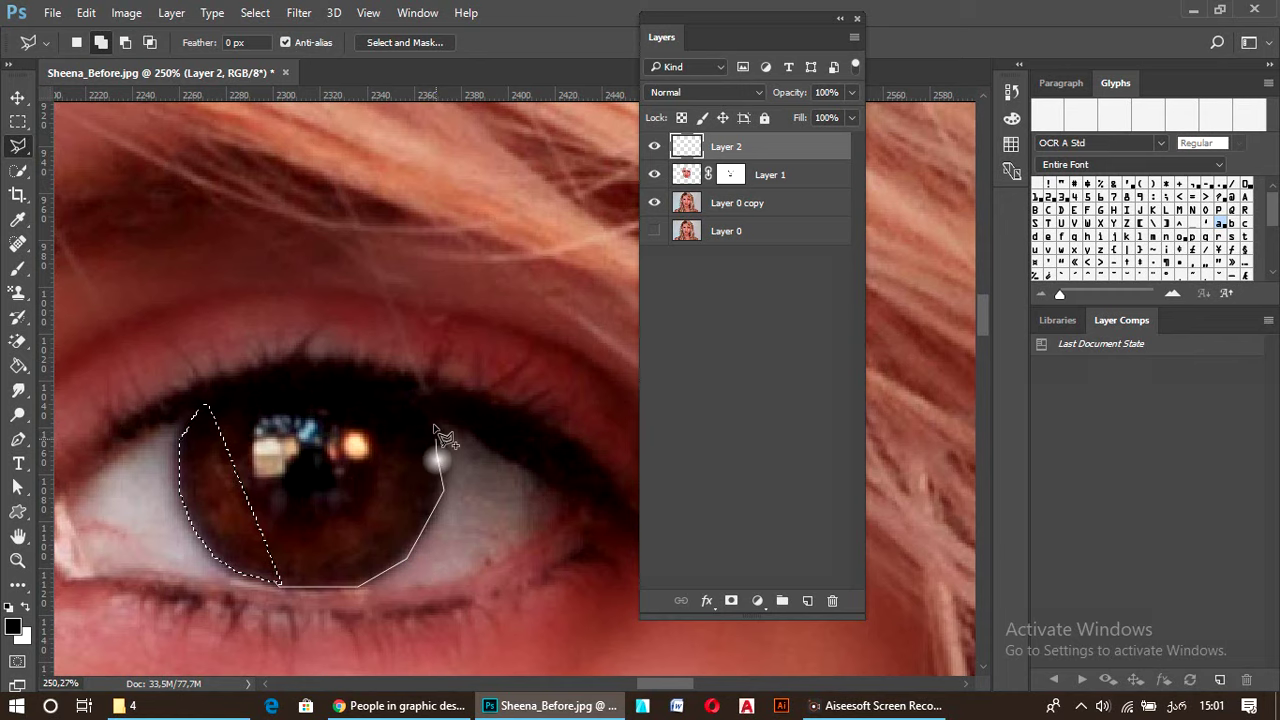
{"action": "left_click", "coordinate": [427, 411]}
{"action": "left_click", "coordinate": [352, 386]}
{"action": "left_click", "coordinate": [243, 391]}
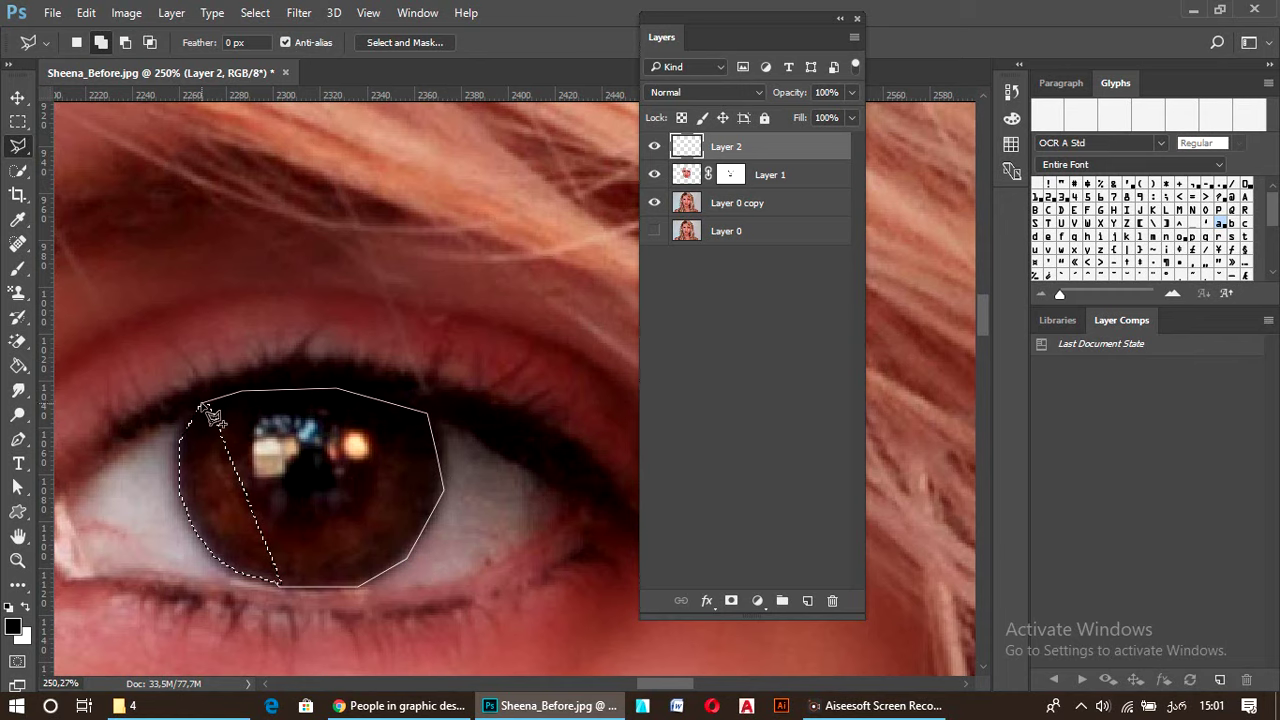
{"action": "left_click", "coordinate": [203, 405]}
{"action": "left_click", "coordinate": [272, 580]}
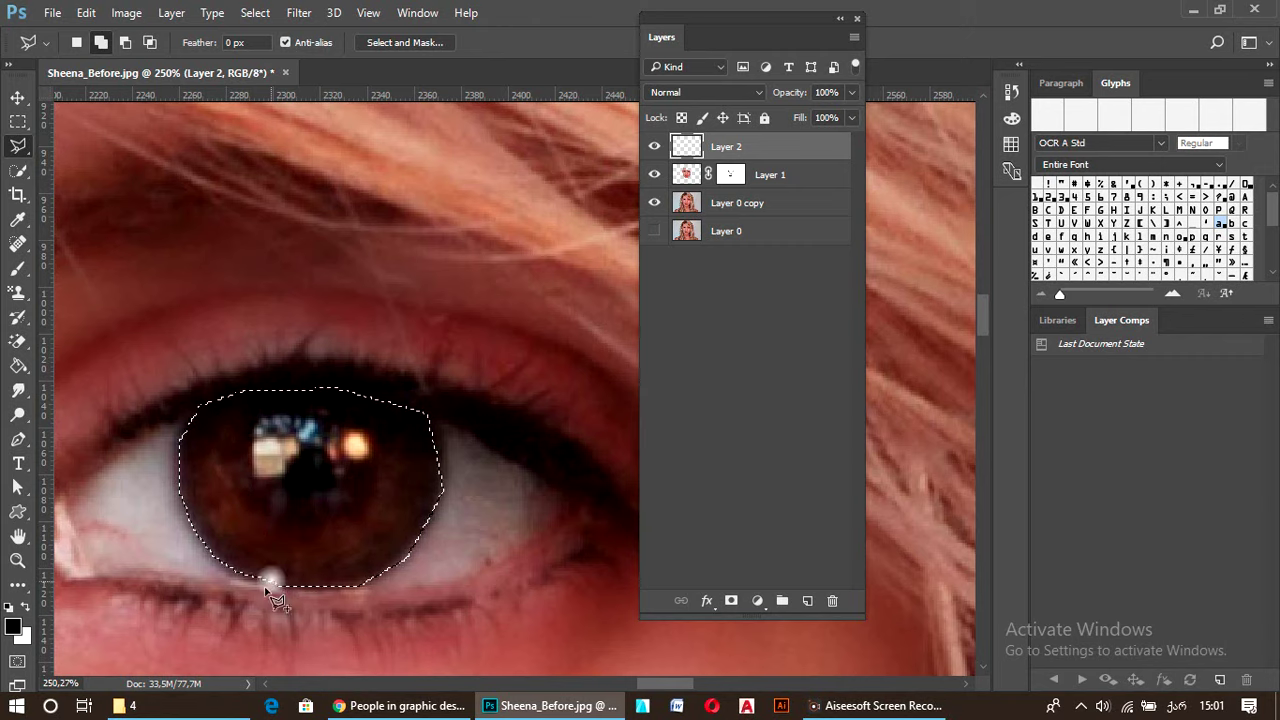
{"action": "scroll", "coordinate": [385, 372], "scroll_direction": "down", "scroll_amount": 4}
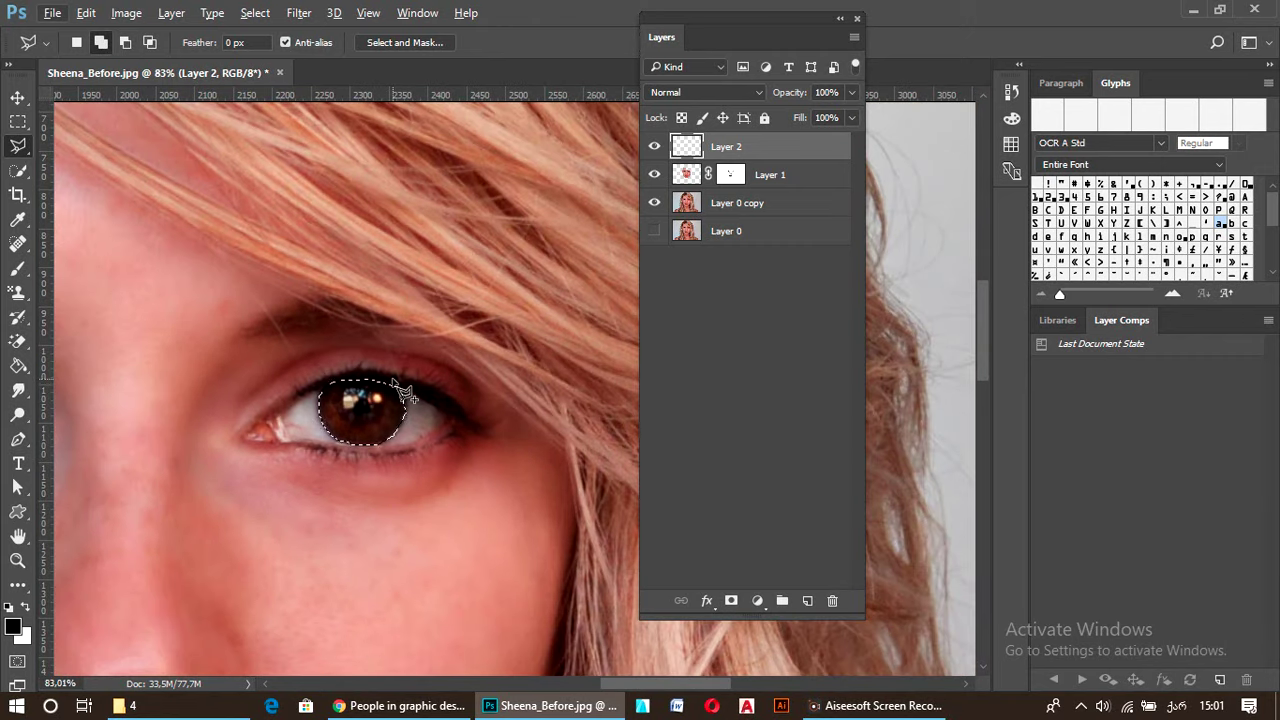
{"action": "left_click_drag", "start_coordinate": [217, 296], "coordinate": [400, 303]}
{"action": "scroll", "coordinate": [400, 303], "scroll_direction": "down", "scroll_amount": 4}
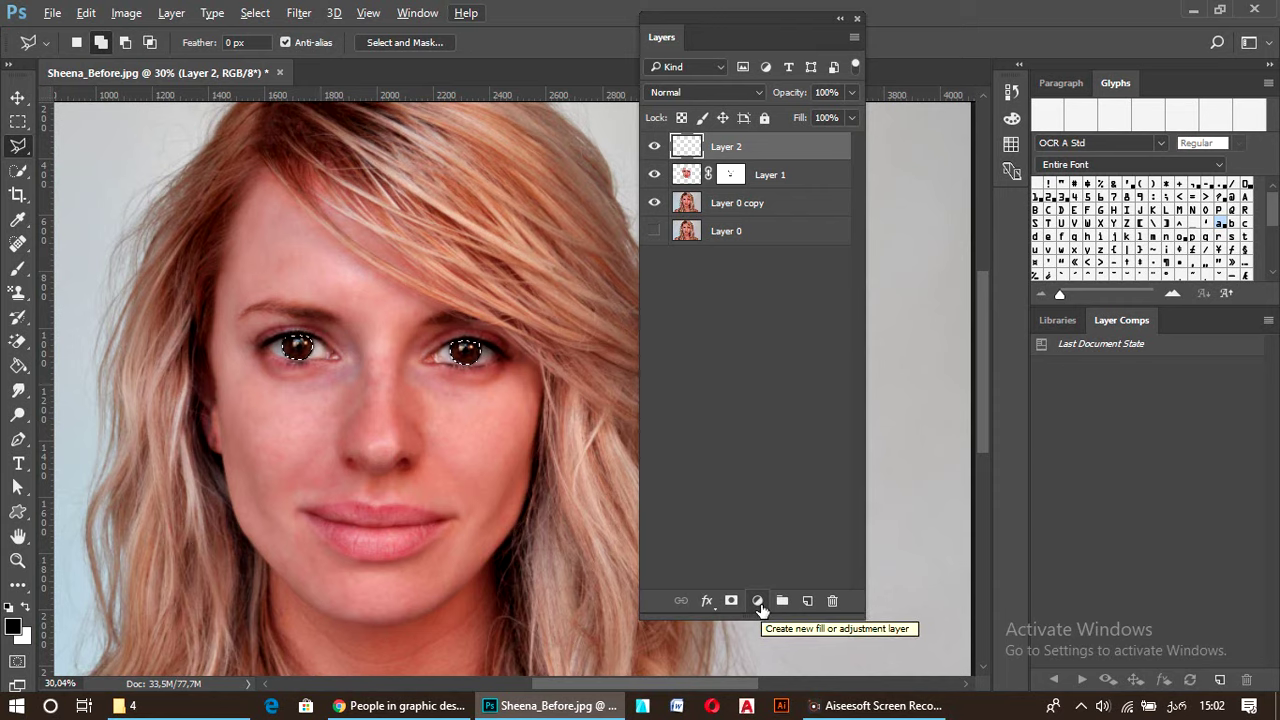
Add a Hue/Saturation adjustment layer masked to the selected irises, and move its Properties panel off the face
{"action": "left_click", "coordinate": [758, 601]}
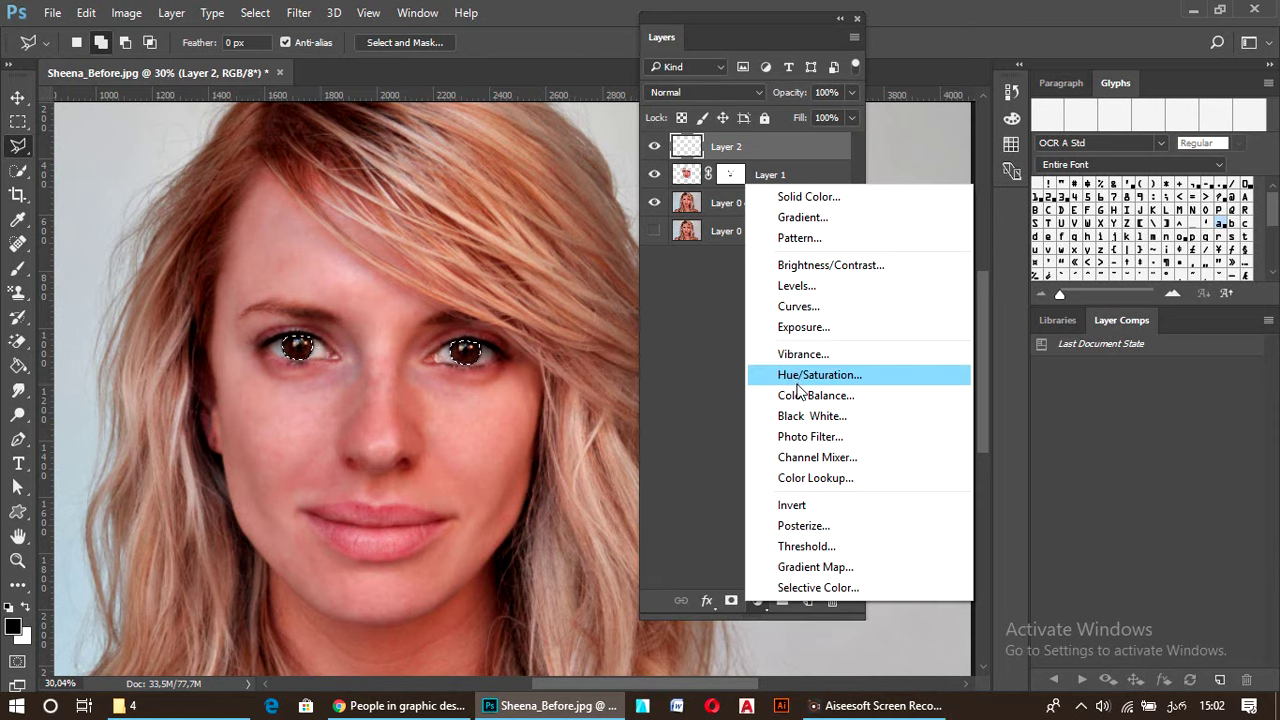
{"action": "left_click", "coordinate": [715, 478]}
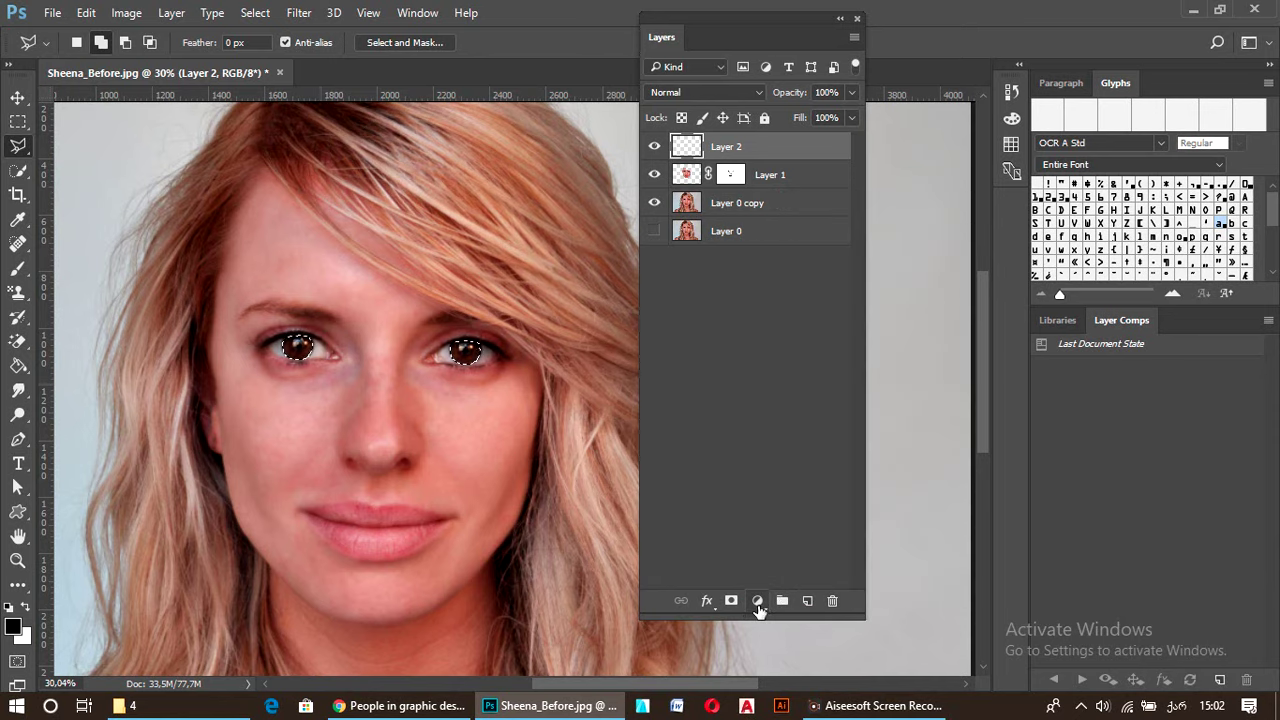
{"action": "left_click", "coordinate": [757, 601]}
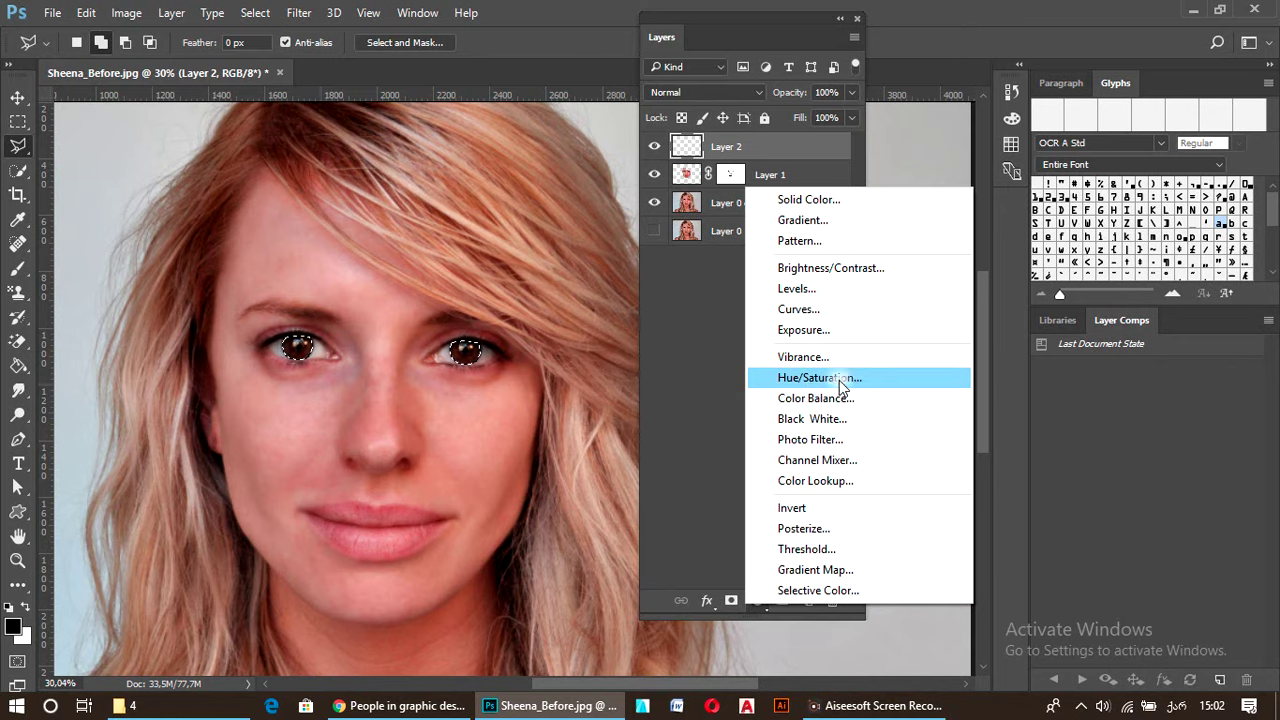
{"action": "left_click", "coordinate": [846, 377]}
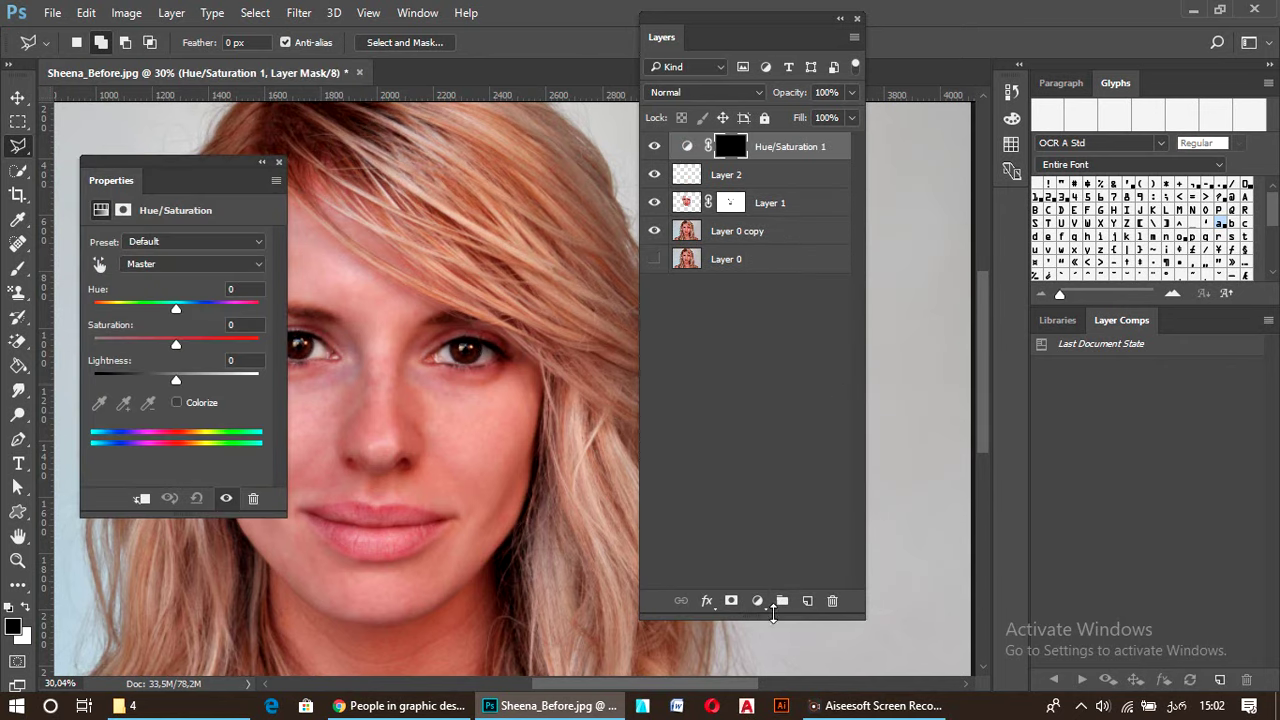
{"action": "left_click", "coordinate": [757, 601]}
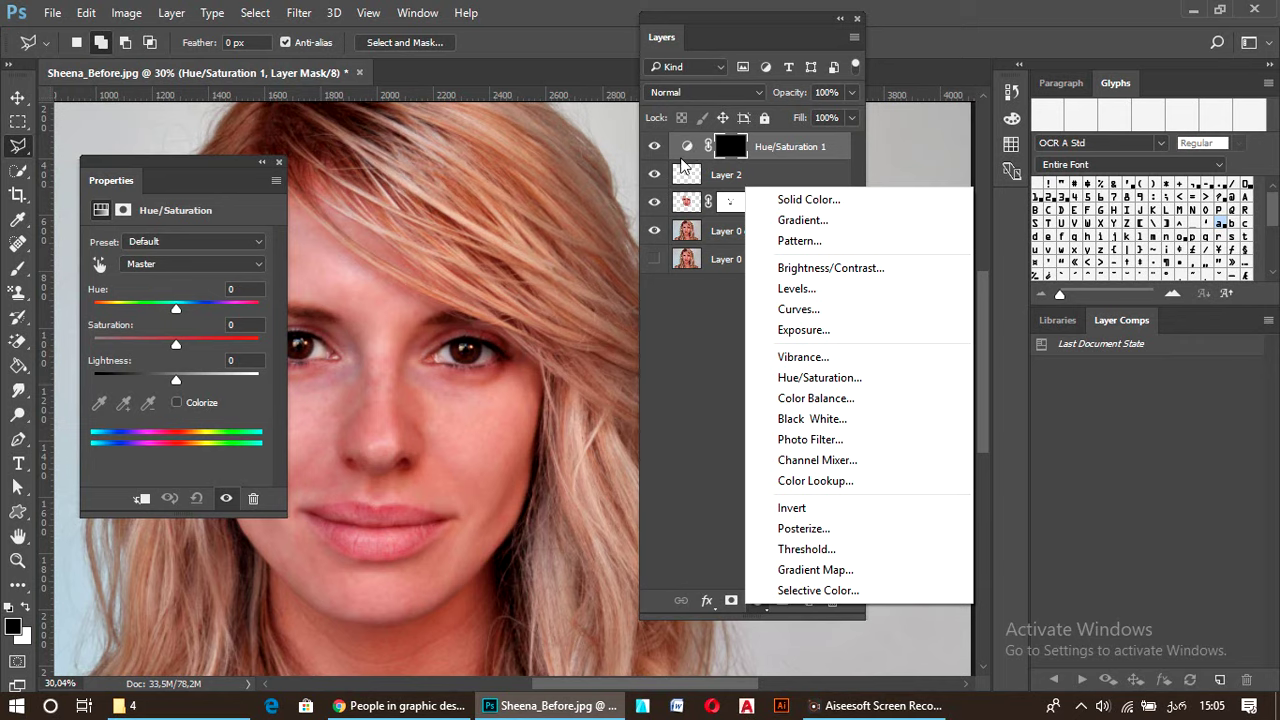
{"action": "left_click", "coordinate": [689, 148]}
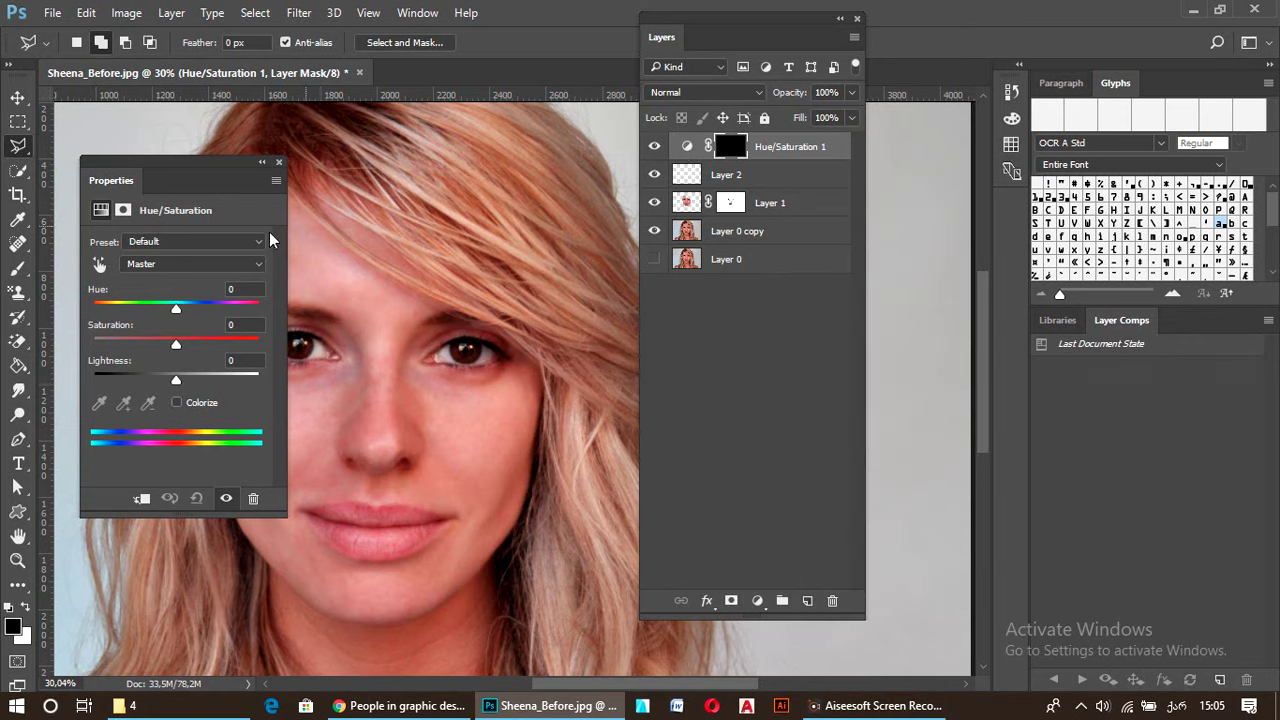
{"action": "left_click_drag", "start_coordinate": [171, 179], "coordinate": [125, 149]}
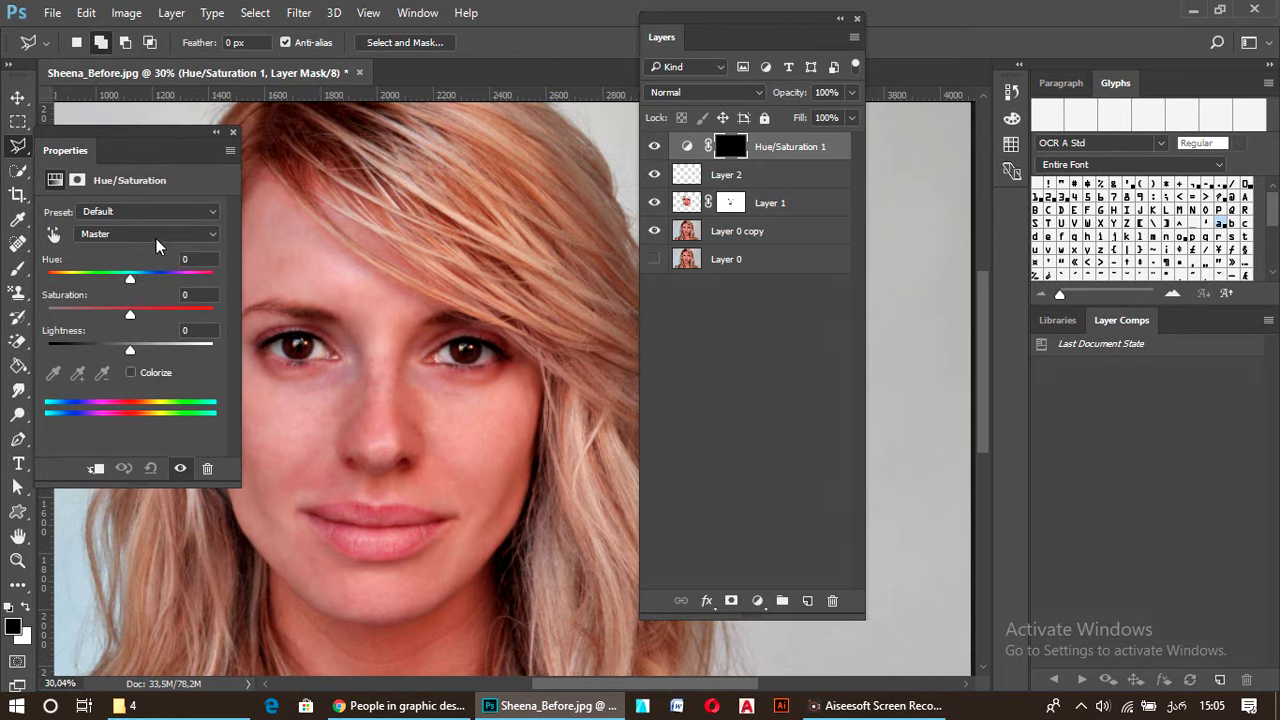
Set the iris adjustment's Hue to +180, try Saturation at +100, and settle on -3
{"action": "left_click_drag", "start_coordinate": [131, 282], "coordinate": [224, 281]}
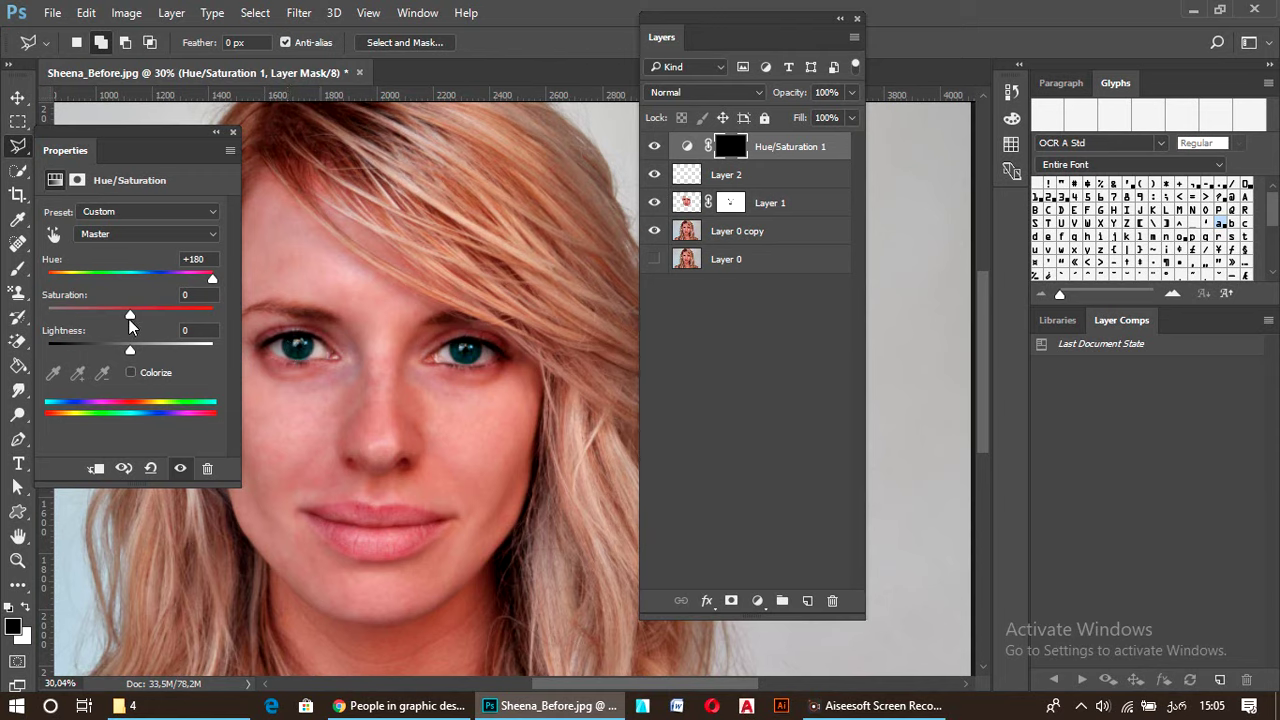
{"action": "left_click_drag", "start_coordinate": [130, 318], "coordinate": [211, 317]}
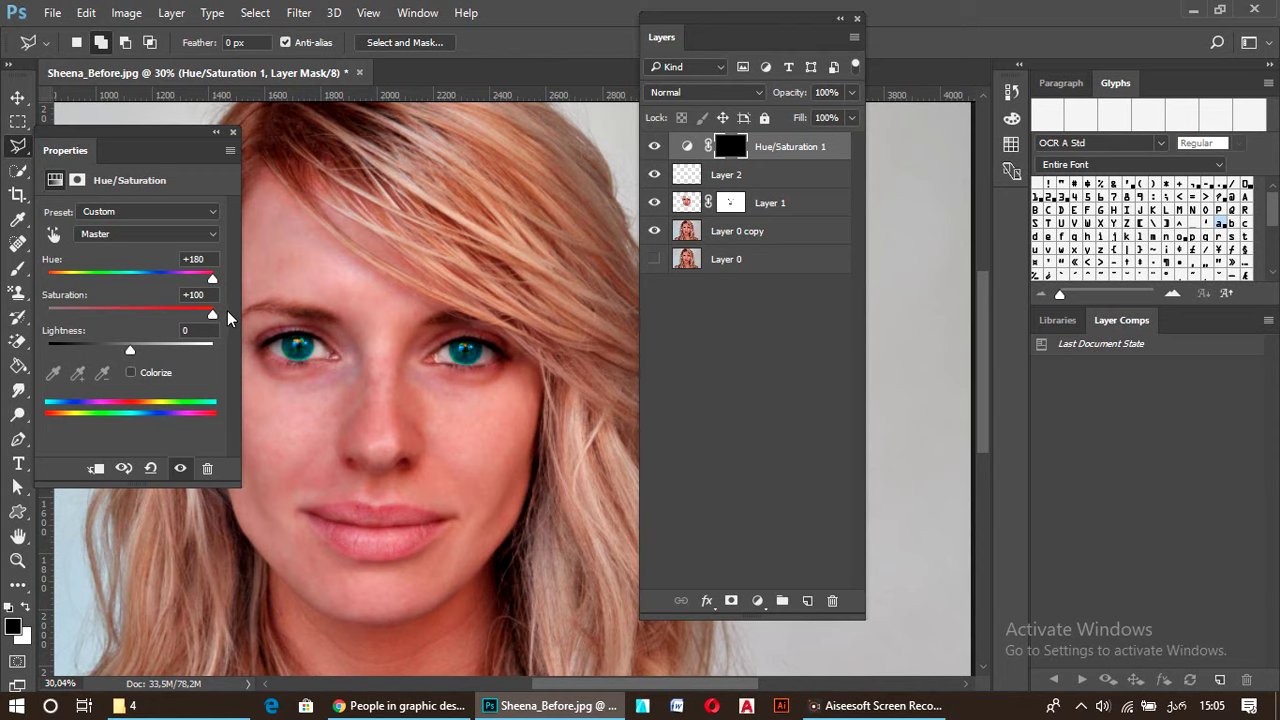
{"action": "left_click_drag", "start_coordinate": [227, 317], "coordinate": [128, 308]}
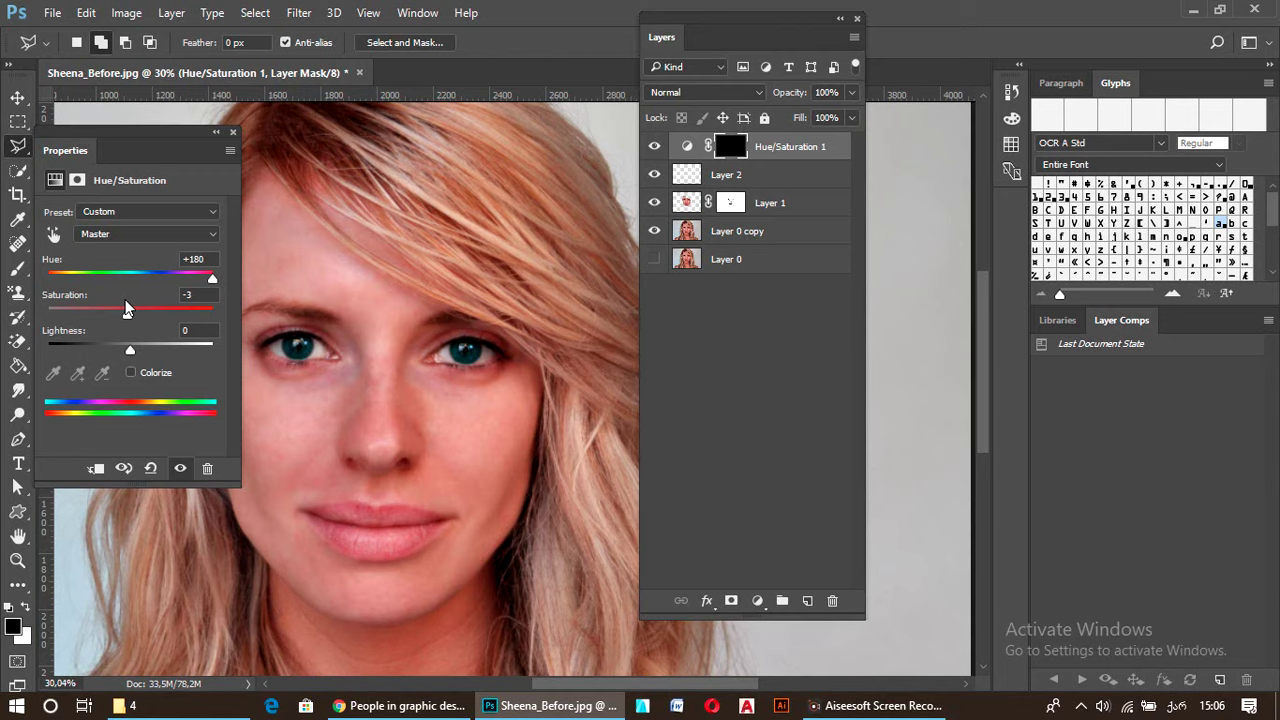
{"action": "left_click", "coordinate": [687, 146]}
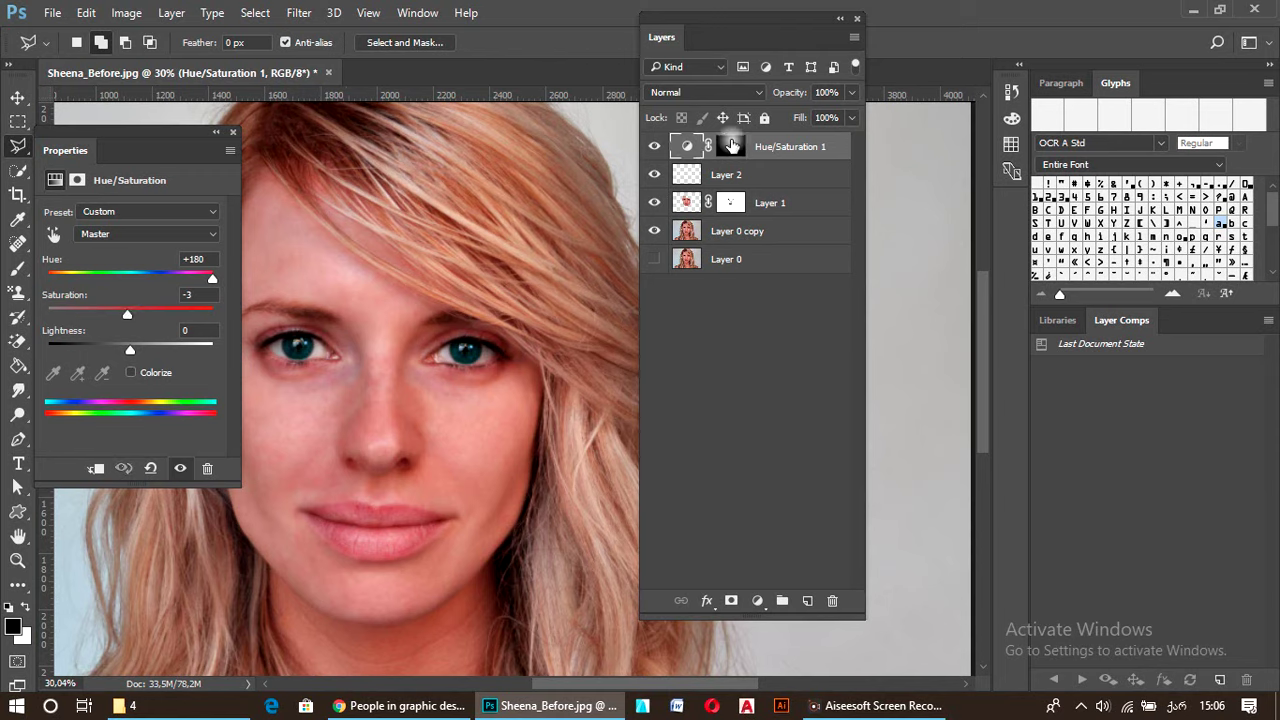
Reload the iris selection from the Hue/Saturation layer's mask, delete that adjustment layer, and close the Properties panel
{"action": "left_click", "coordinate": [731, 146]}
{"action": "left_click", "coordinate": [731, 146], "text": "ctrl"}
{"action": "left_click", "coordinate": [687, 147]}
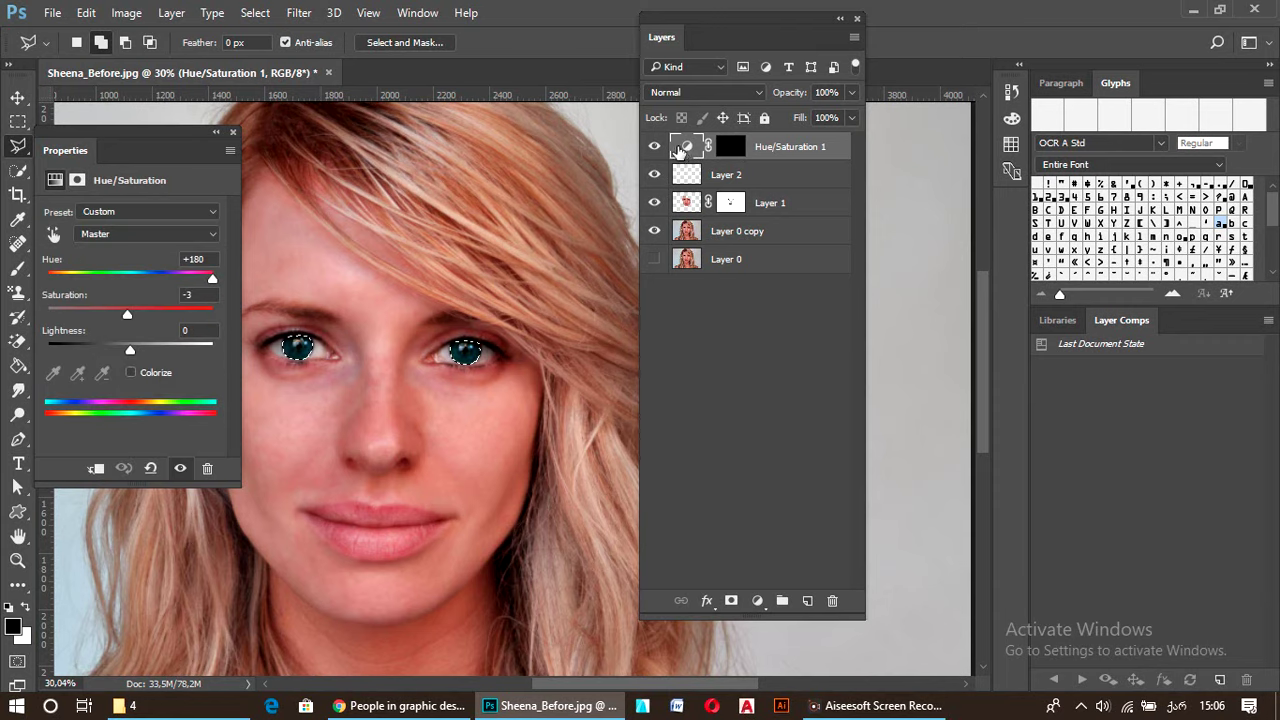
{"action": "left_click_drag", "start_coordinate": [685, 150], "coordinate": [832, 600]}
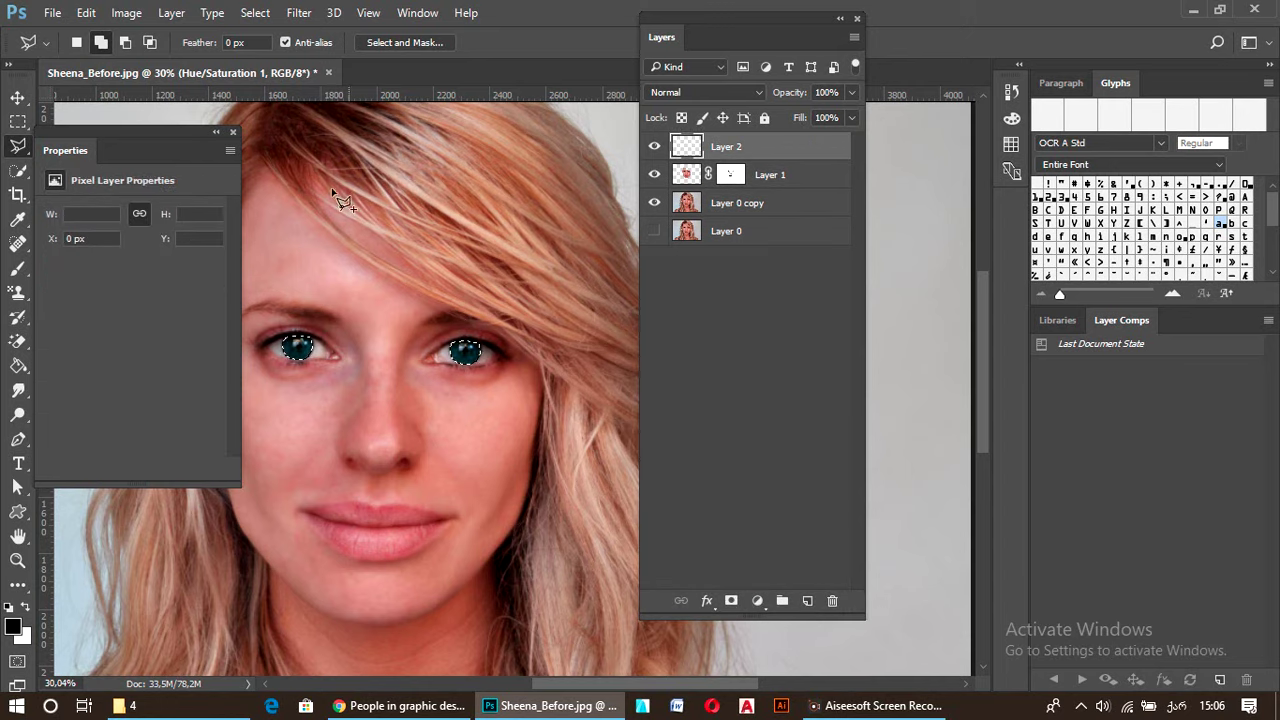
{"action": "left_click_drag", "start_coordinate": [132, 137], "coordinate": [432, 207]}
{"action": "left_click", "coordinate": [533, 206]}
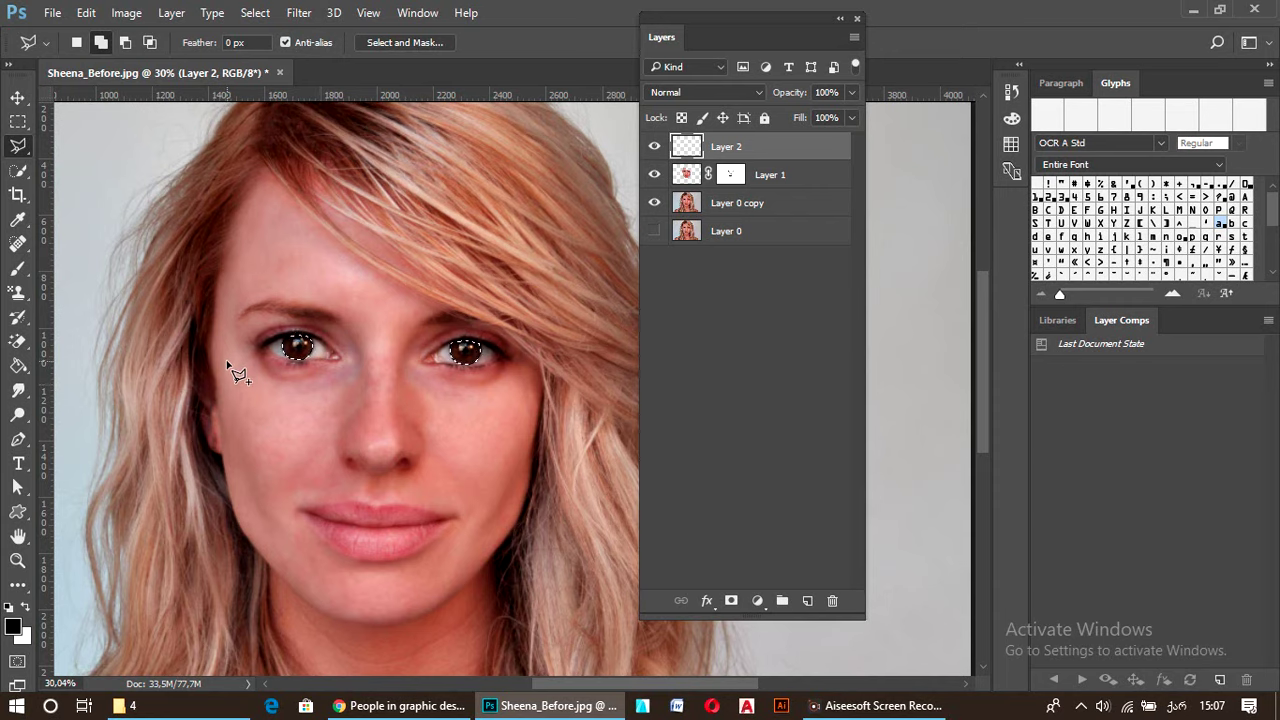
Activate the Brush tool and set the foreground color to a saturated blue
{"action": "key", "text": "b"}
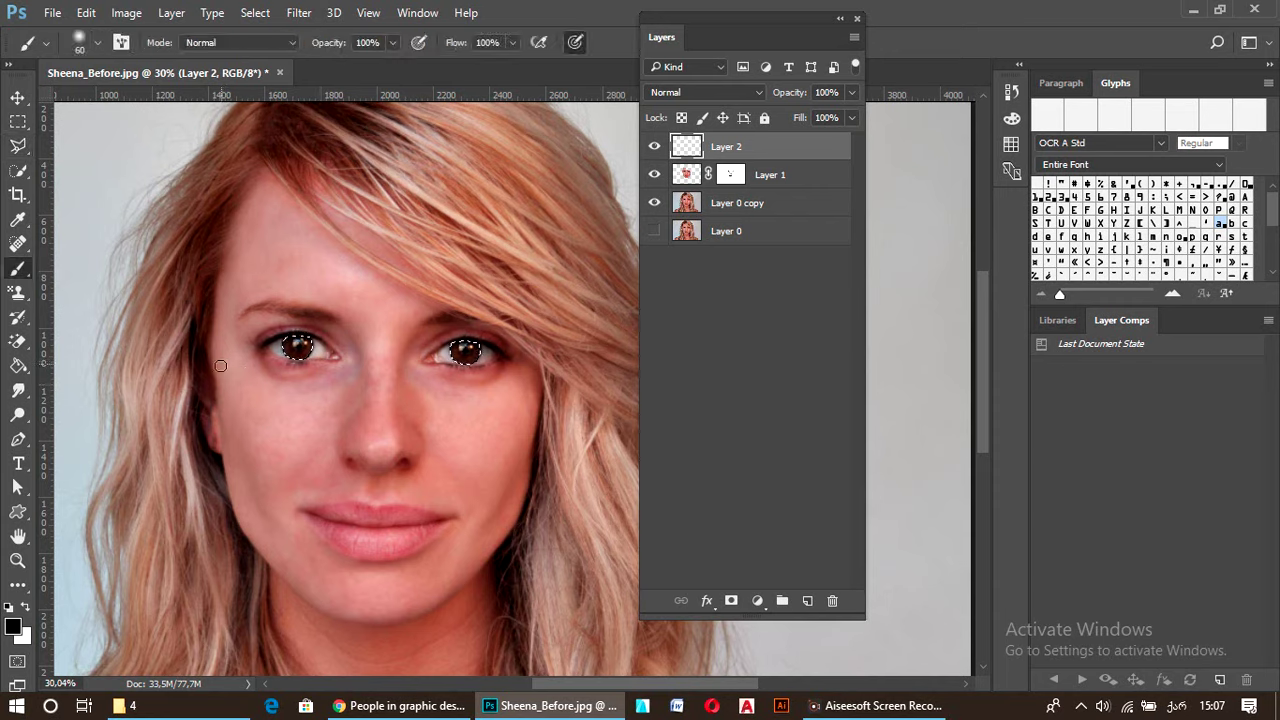
{"action": "left_click", "coordinate": [13, 626]}
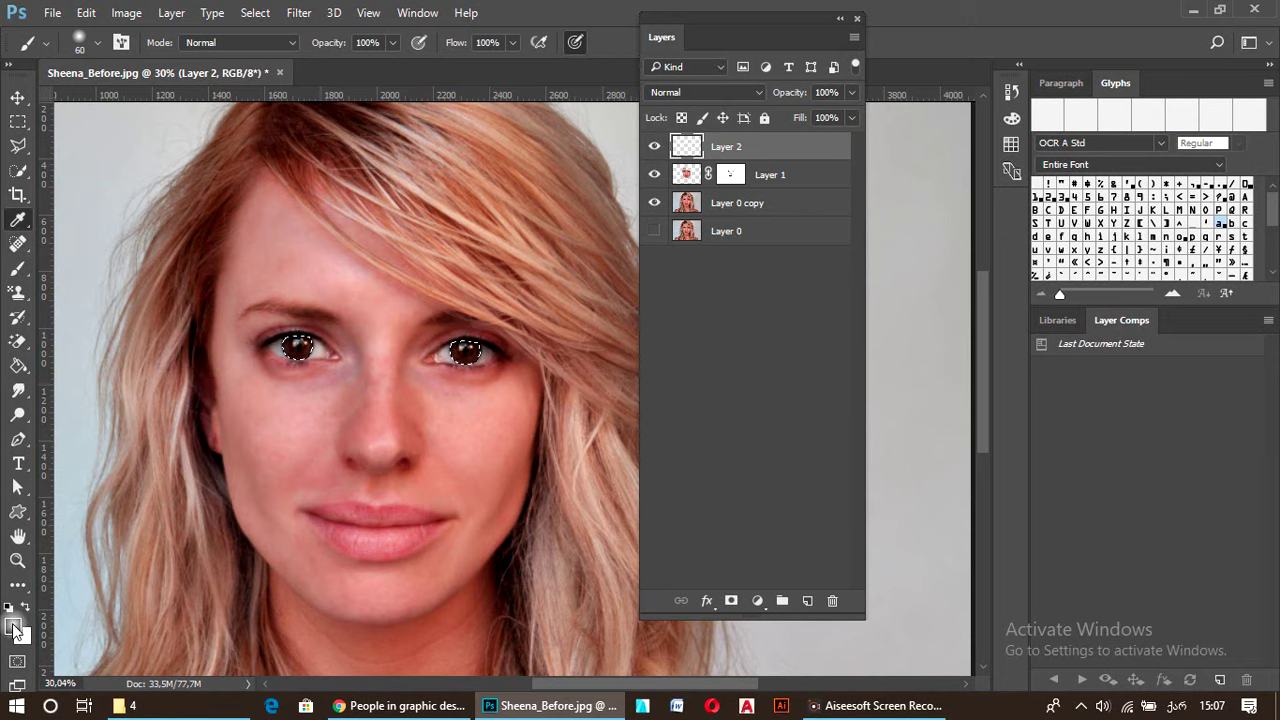
{"action": "mouse_move", "coordinate": [877, 290]}
{"action": "left_mouse_down"}
{"action": "mouse_move", "coordinate": [894, 303]}
{"action": "mouse_move", "coordinate": [1014, 182]}
{"action": "left_mouse_up"}
{"action": "left_click", "coordinate": [1022, 217]}
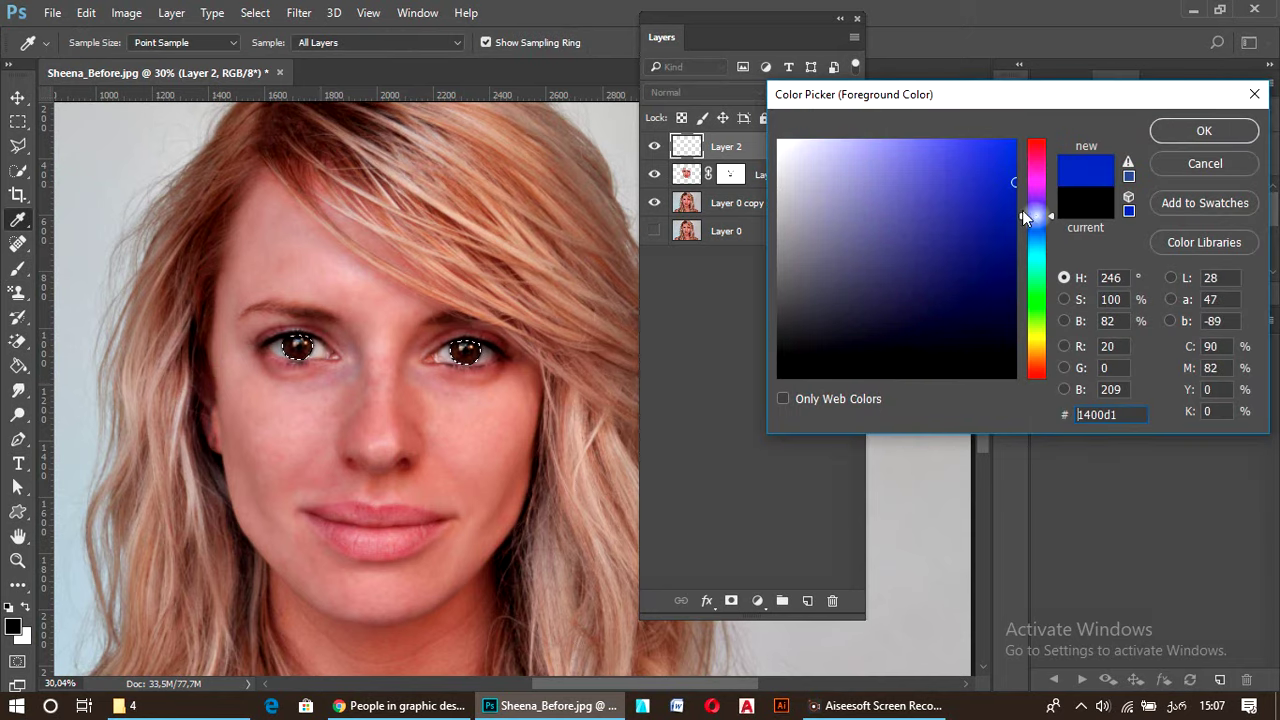
{"action": "left_click", "coordinate": [1173, 128]}
Paint both selected irises solid blue on Layer 2, and clear the selection
{"action": "left_click_drag", "start_coordinate": [344, 349], "coordinate": [284, 357]}
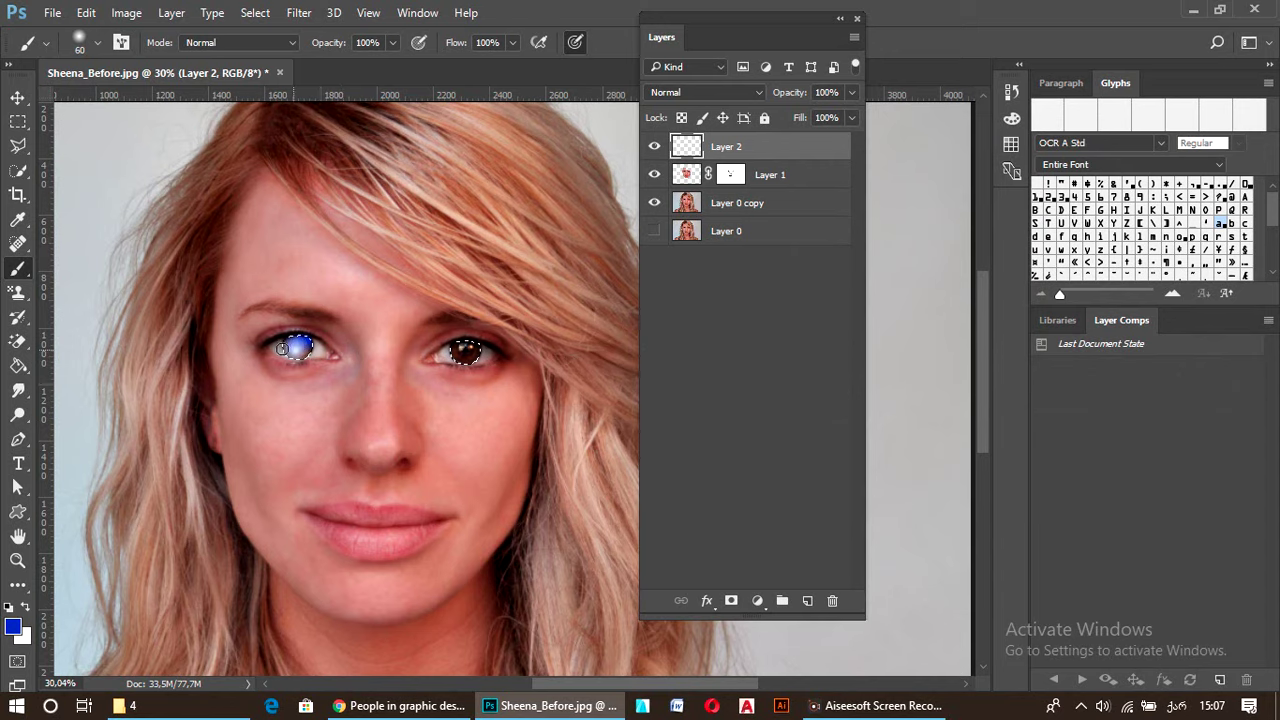
{"action": "left_click_drag", "start_coordinate": [448, 348], "coordinate": [476, 350]}
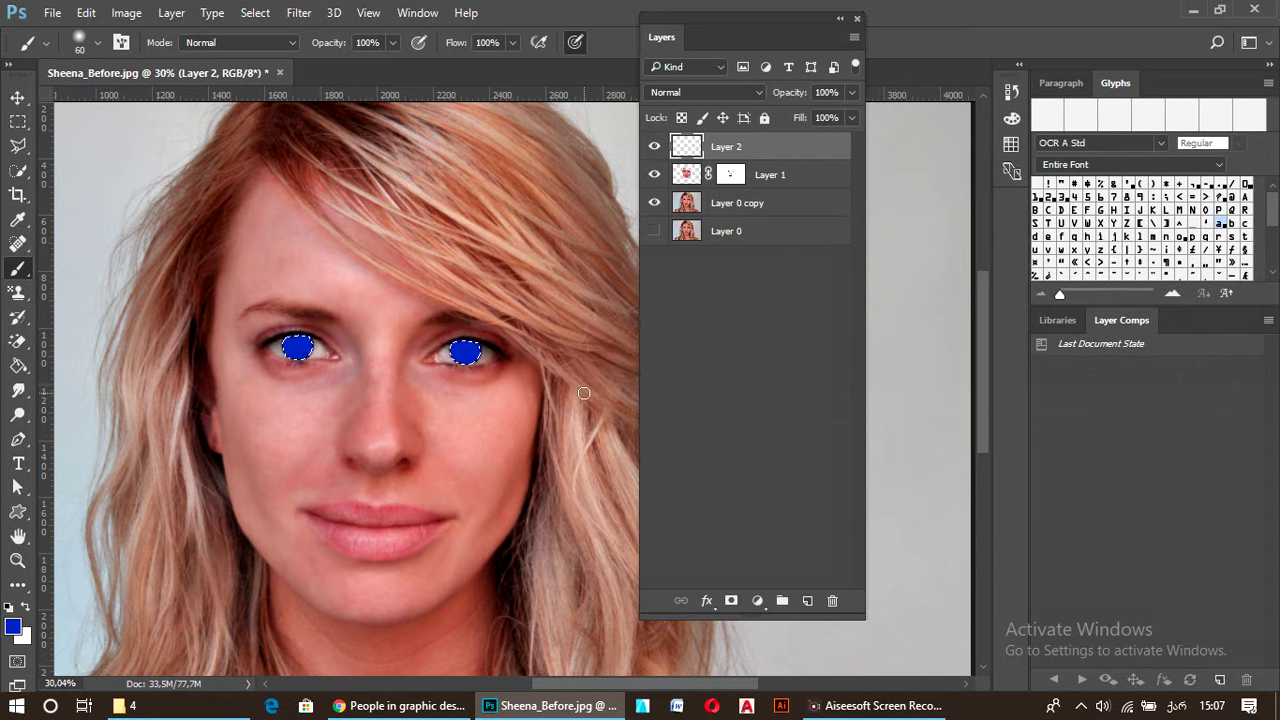
{"action": "key", "text": "ctrl+d"}
Set the blend mode of Layer 2 with the painted irises to Hue
{"action": "left_click", "coordinate": [672, 92]}
{"action": "left_click", "coordinate": [672, 93]}
{"action": "left_click", "coordinate": [672, 93]}
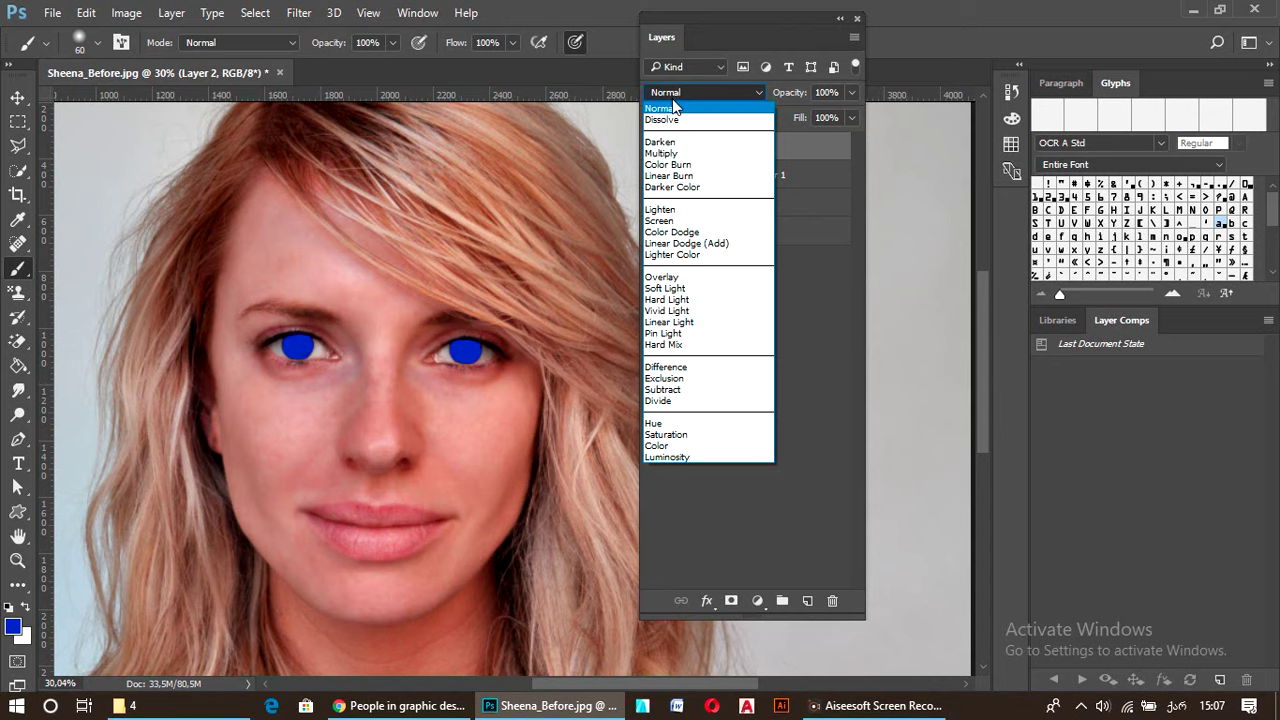
{"action": "left_click", "coordinate": [684, 423]}
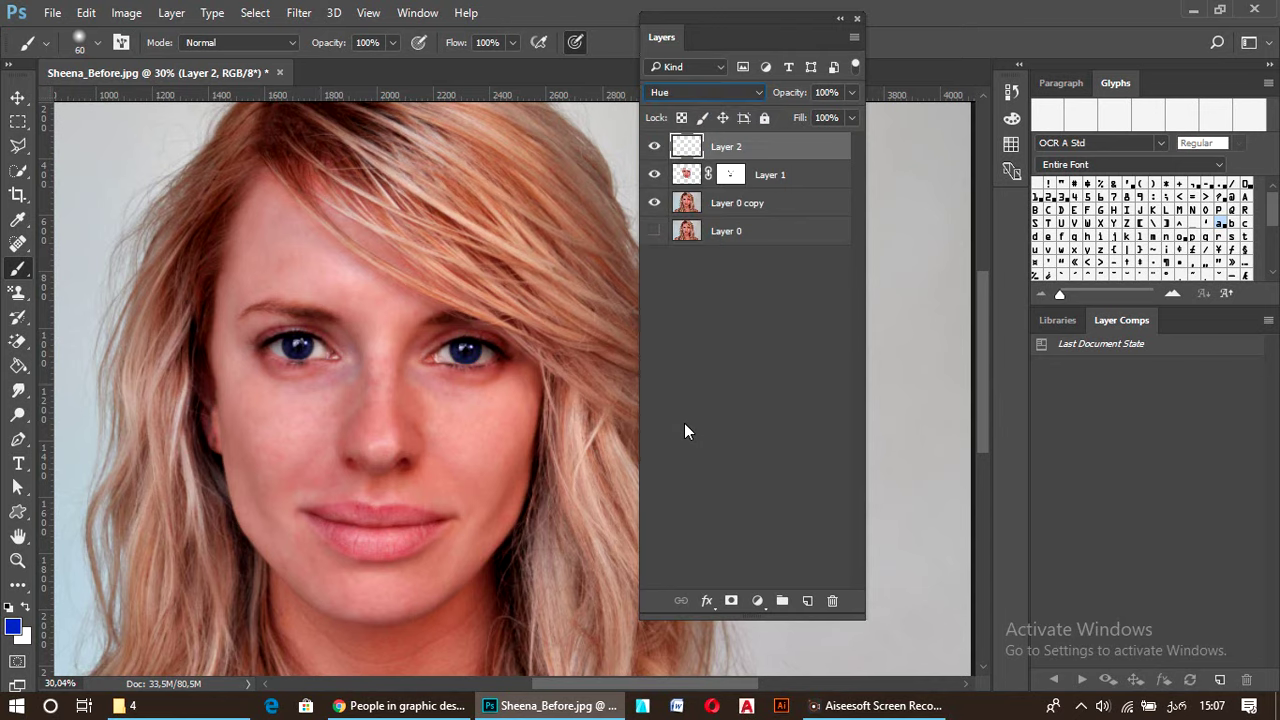
{"action": "left_click", "coordinate": [709, 92]}
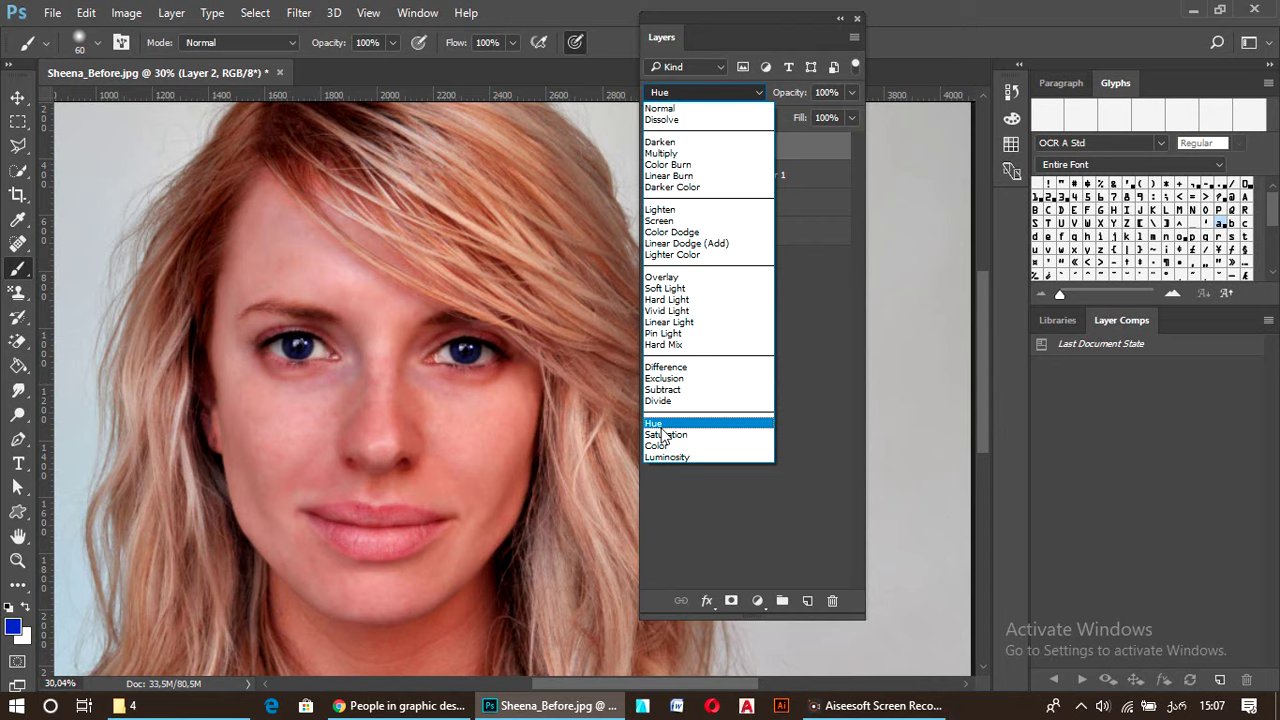
{"action": "left_click", "coordinate": [807, 337]}
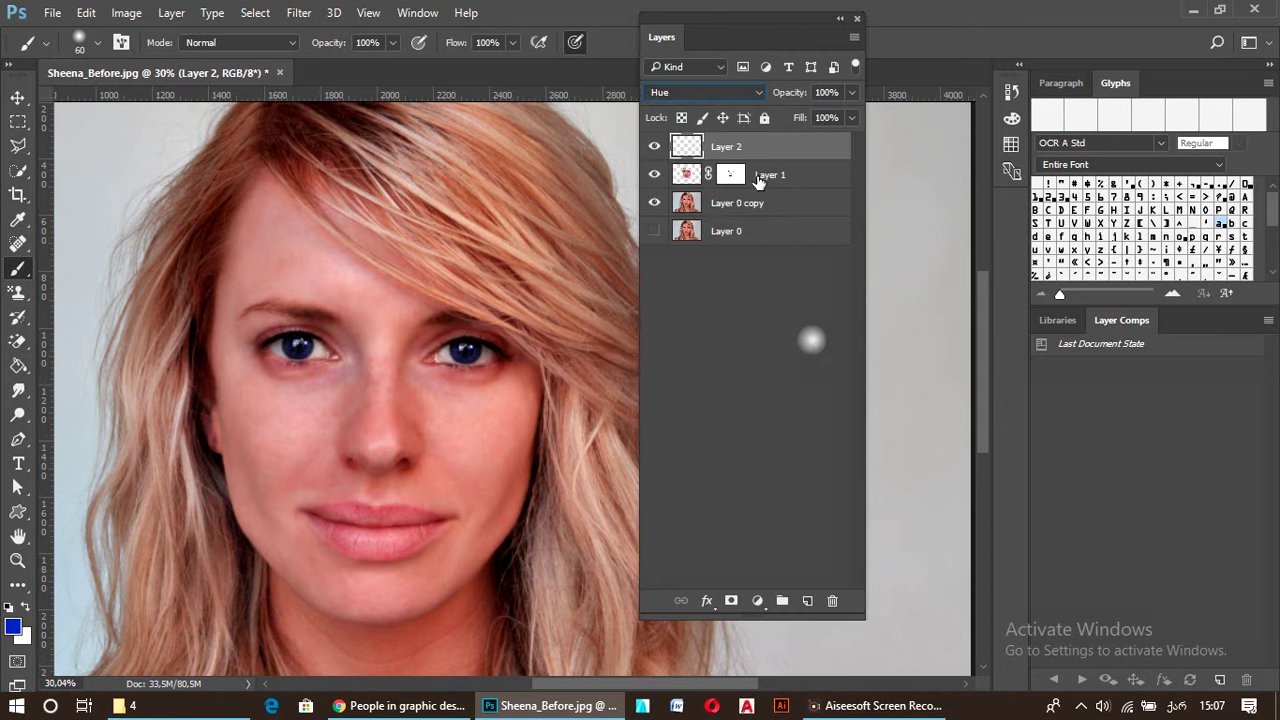
{"action": "left_click", "coordinate": [713, 91]}
{"action": "left_click", "coordinate": [714, 93]}
{"action": "left_click", "coordinate": [714, 93]}
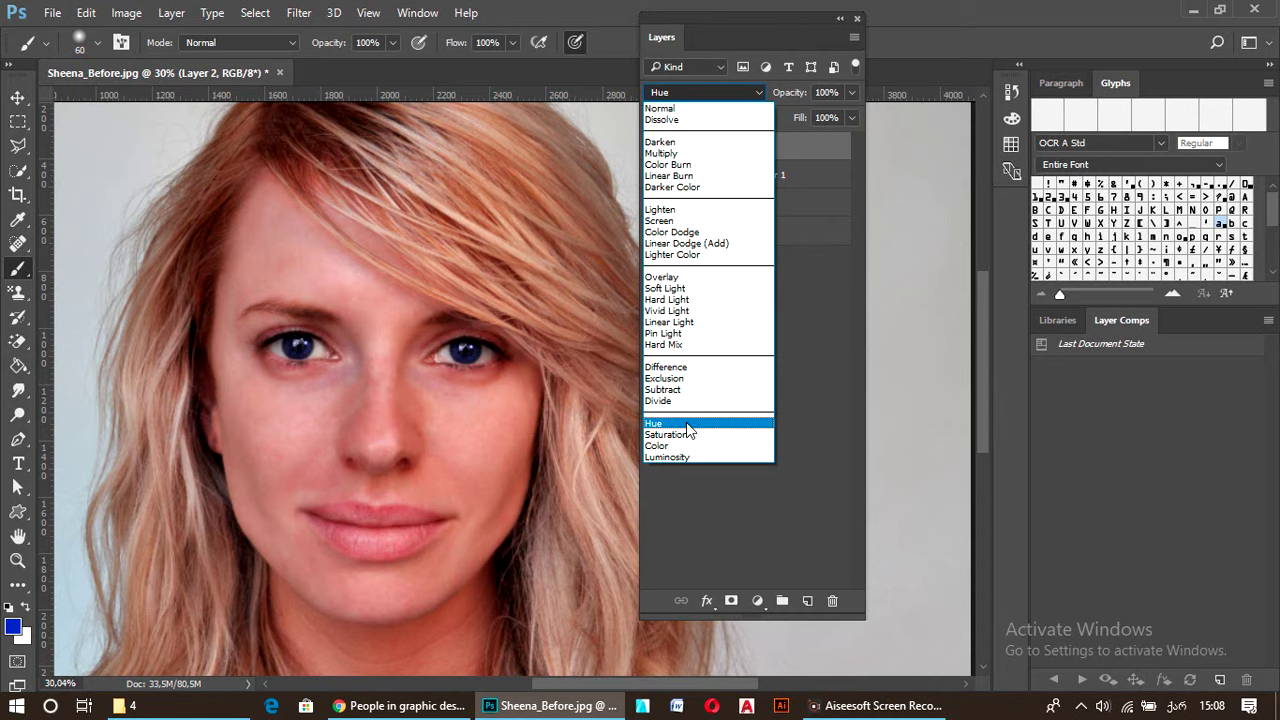
{"action": "left_click", "coordinate": [687, 425]}
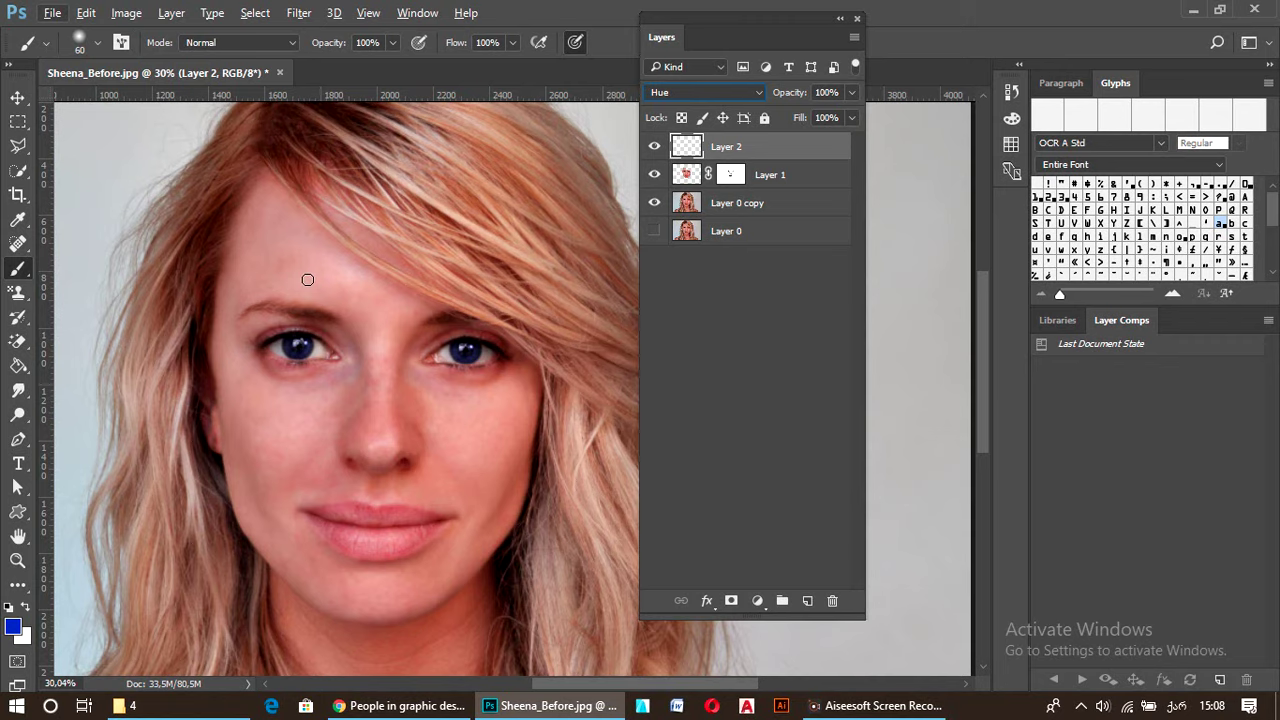
Review the whole portrait with the new eye color, with the floating Layers panel closed
{"action": "left_click", "coordinate": [19, 100]}
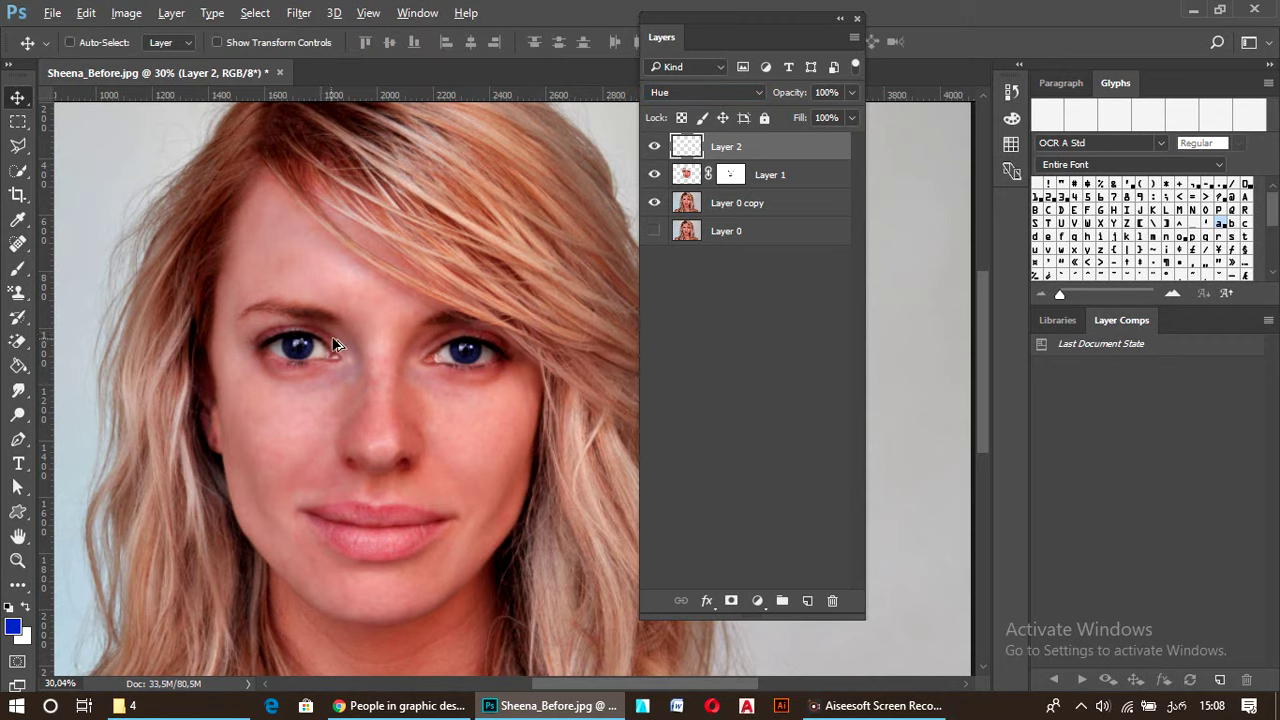
{"action": "scroll", "coordinate": [337, 343], "scroll_direction": "down", "scroll_amount": 3}
{"action": "left_click_drag", "start_coordinate": [745, 30], "coordinate": [925, 30]}
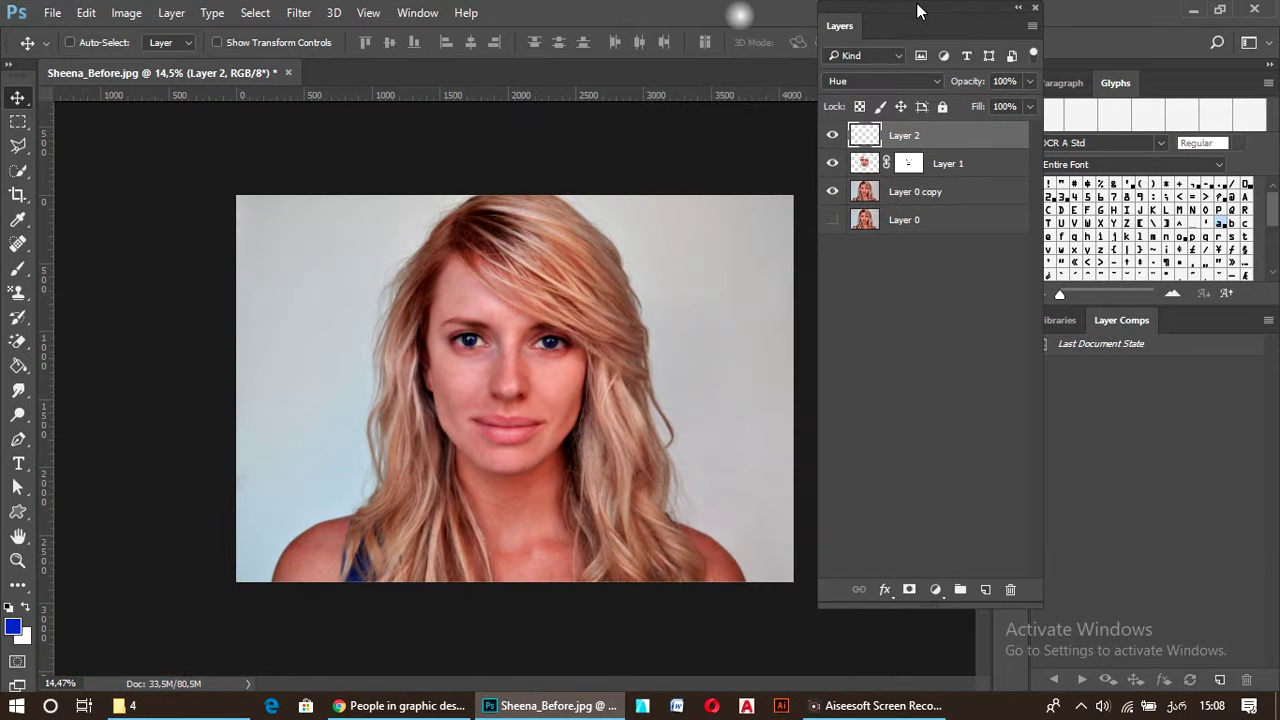
{"action": "left_click", "coordinate": [1037, 18]}
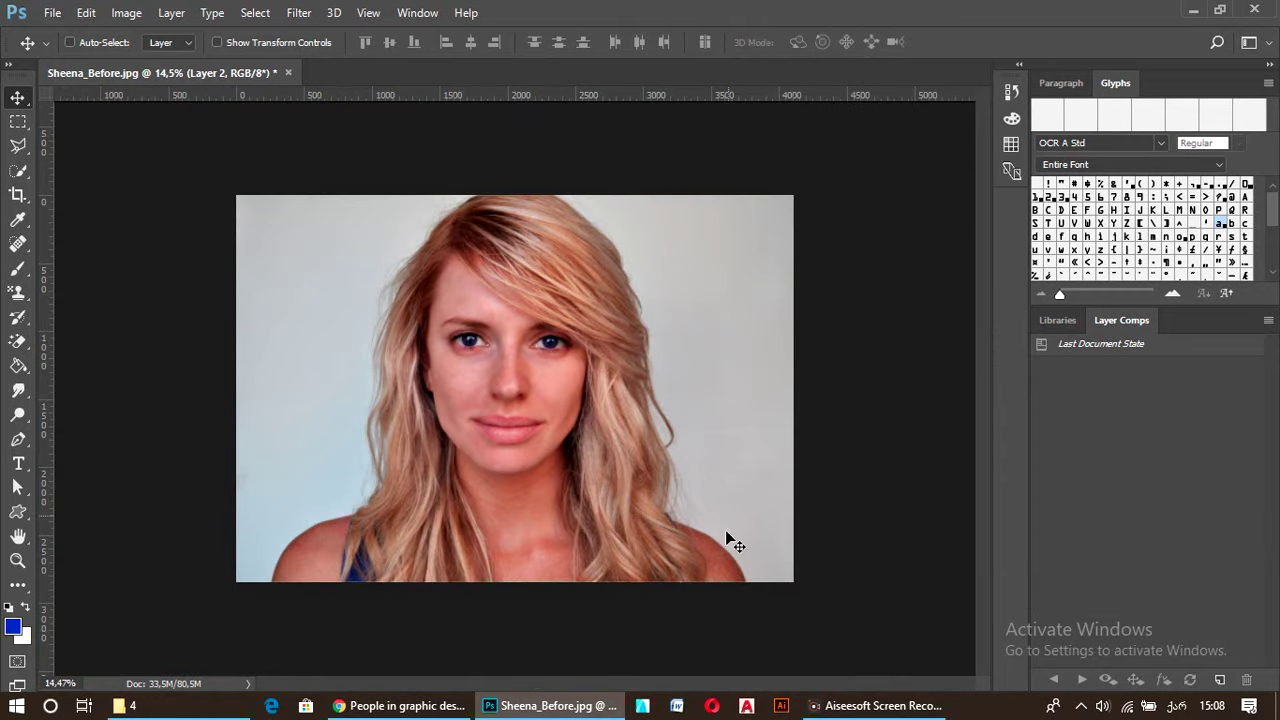
{"action": "left_click", "coordinate": [775, 675]}
{"action": "key", "text": "s"}
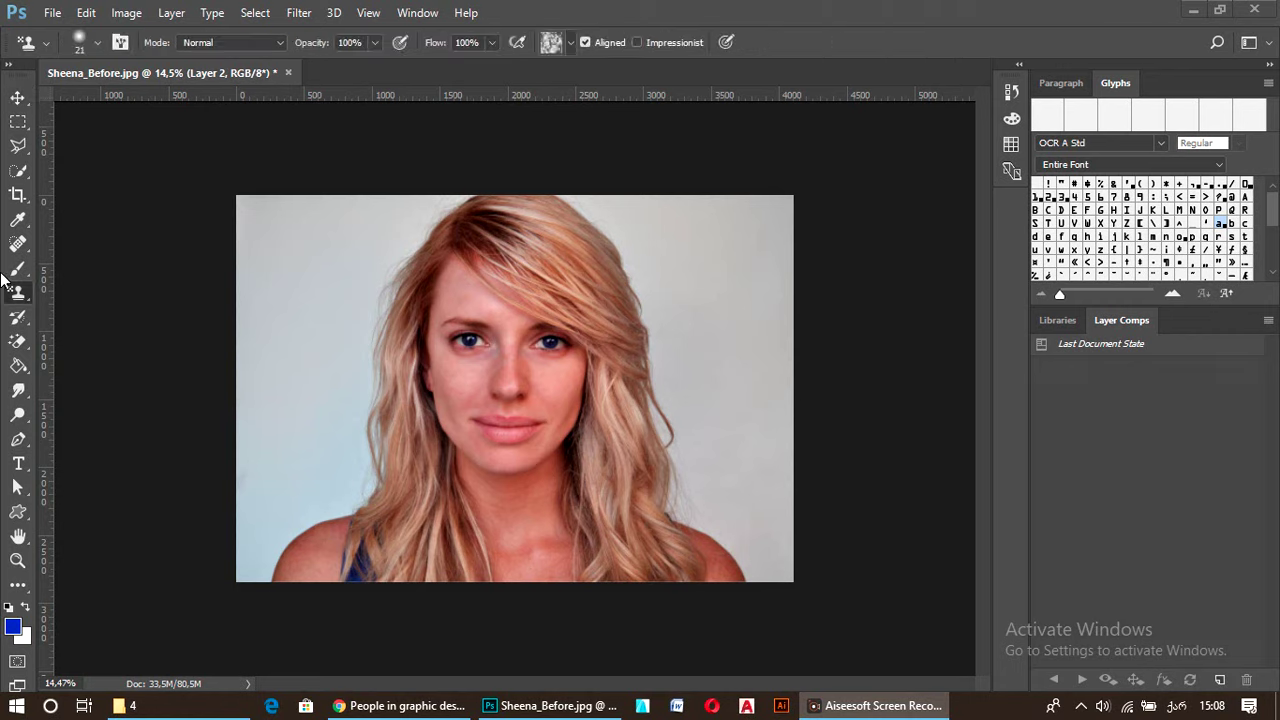
Try to patch with the Patch Tool, outlining a rounded area of hair and background beside the forehead
{"action": "mouse_move", "coordinate": [18, 243]}
{"action": "left_mouse_down"}
{"action": "mouse_move", "coordinate": [58, 258]}
{"action": "mouse_move", "coordinate": [93, 249]}
{"action": "left_mouse_up"}
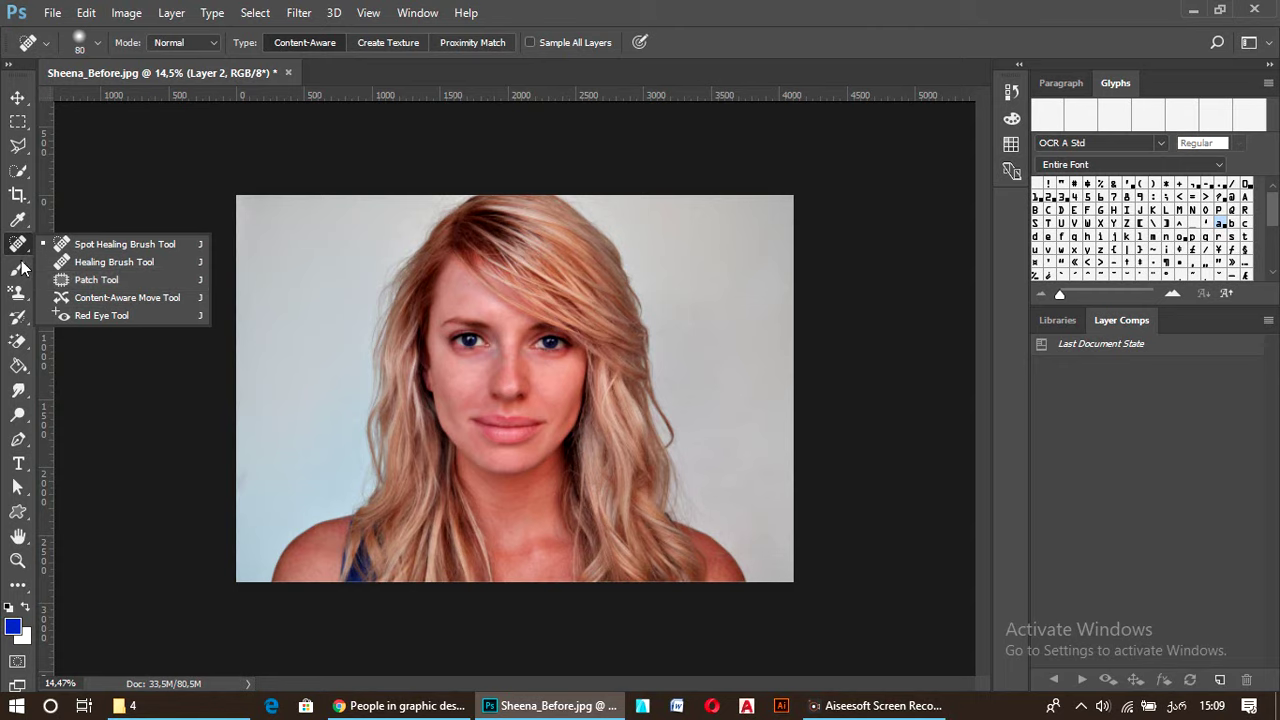
{"action": "left_click", "coordinate": [75, 279]}
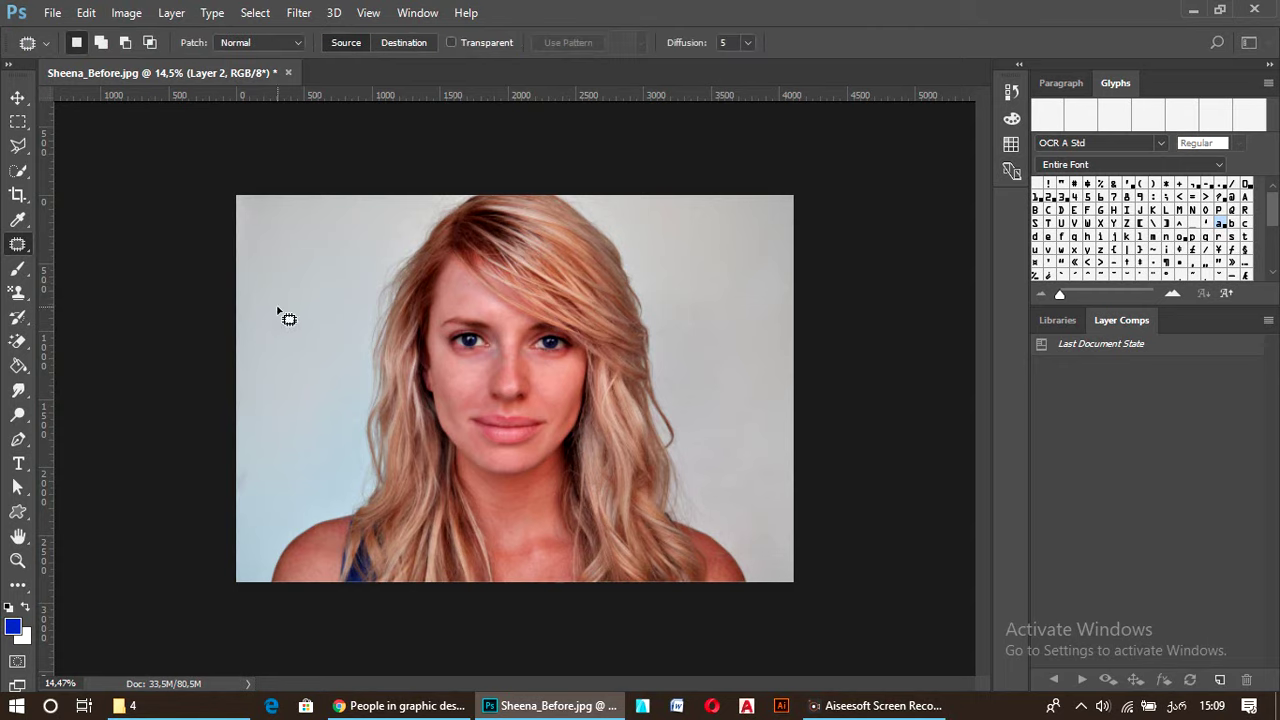
{"action": "mouse_move", "coordinate": [373, 271]}
{"action": "left_mouse_down"}
{"action": "mouse_move", "coordinate": [451, 298]}
{"action": "mouse_move", "coordinate": [374, 334]}
{"action": "mouse_move", "coordinate": [374, 286]}
{"action": "mouse_move", "coordinate": [402, 302]}
{"action": "left_mouse_up"}
{"action": "left_click", "coordinate": [414, 314]}
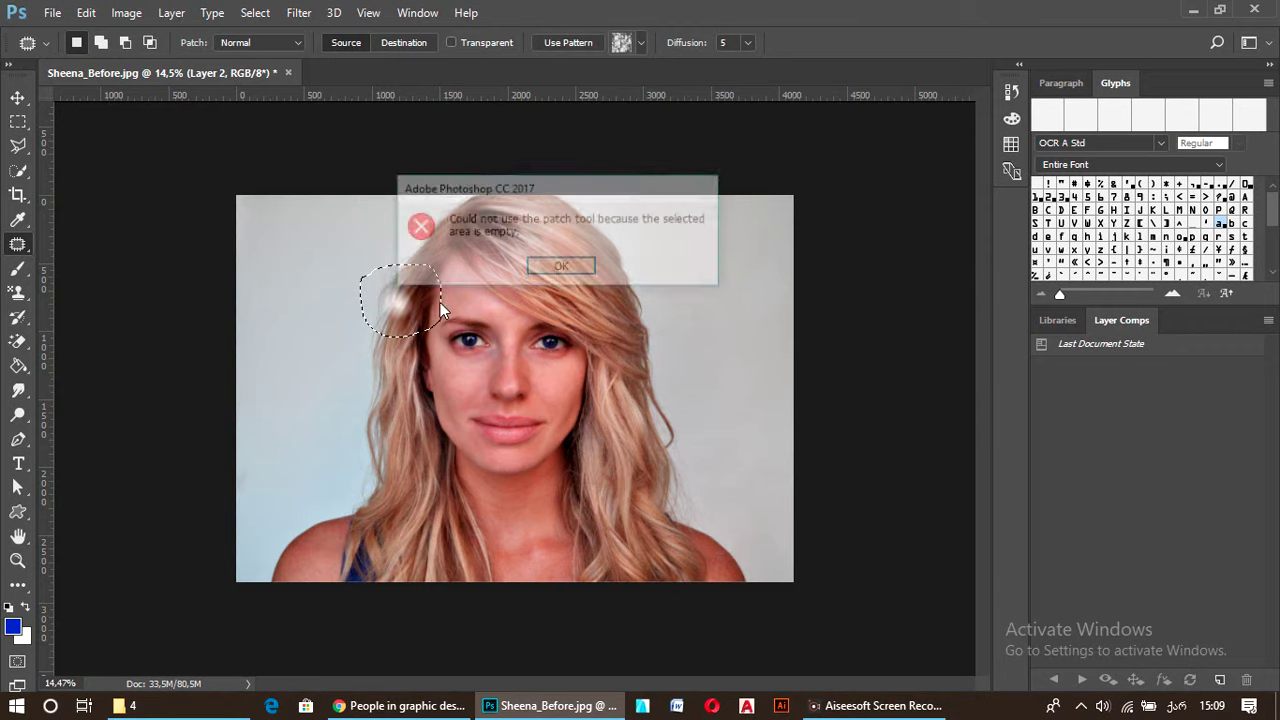
{"action": "left_click", "coordinate": [564, 267]}
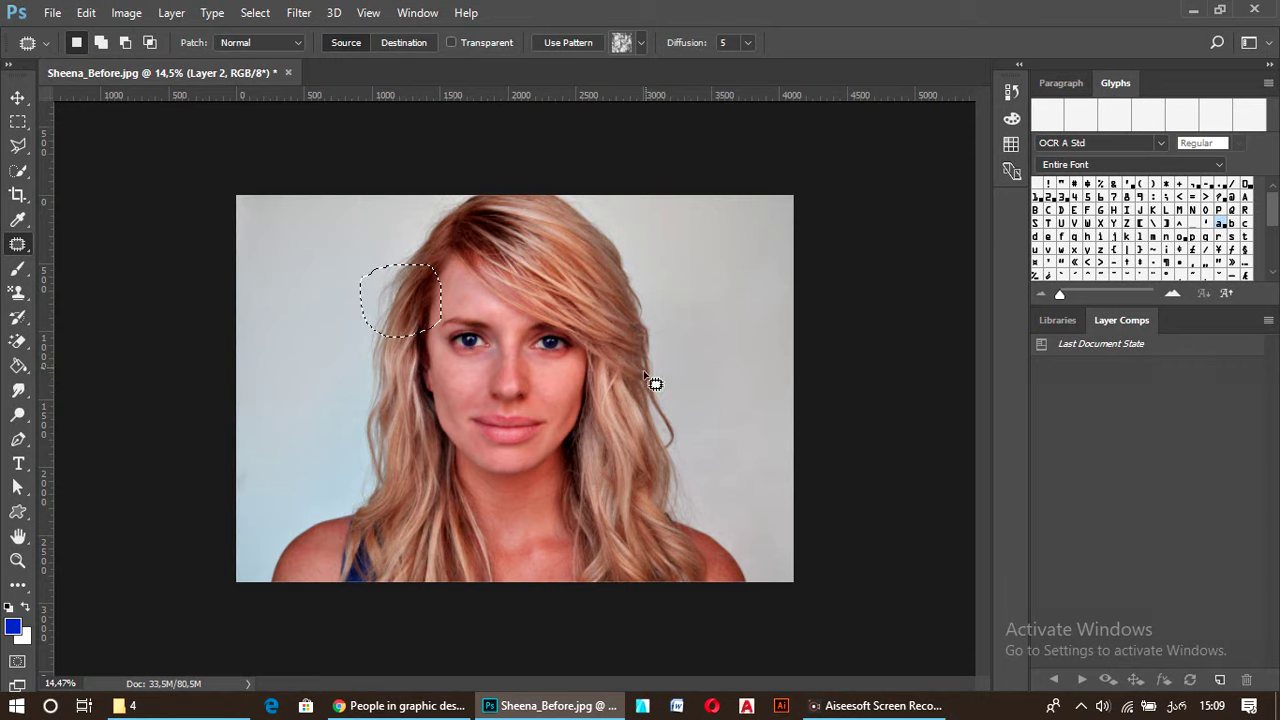
Bring back the Layers panel and make Layer 0 copy the active layer for patching
{"action": "left_click", "coordinate": [534, 452]}
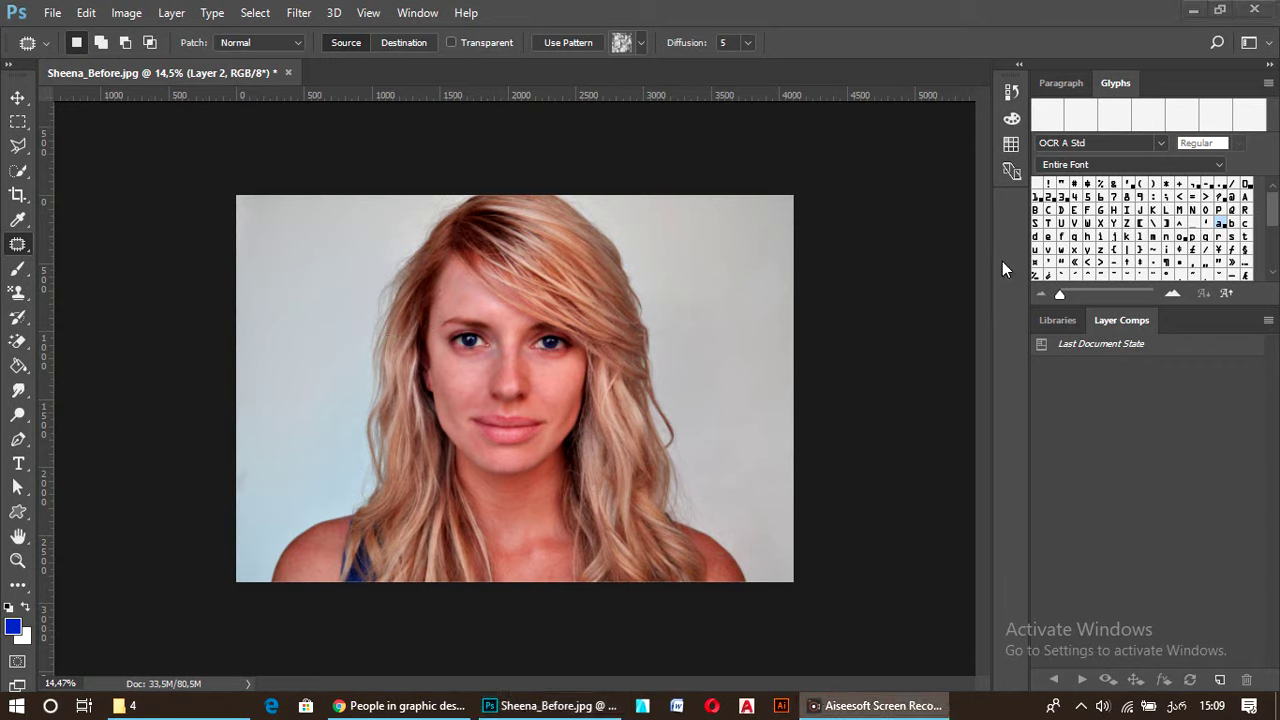
{"action": "left_click", "coordinate": [418, 12]}
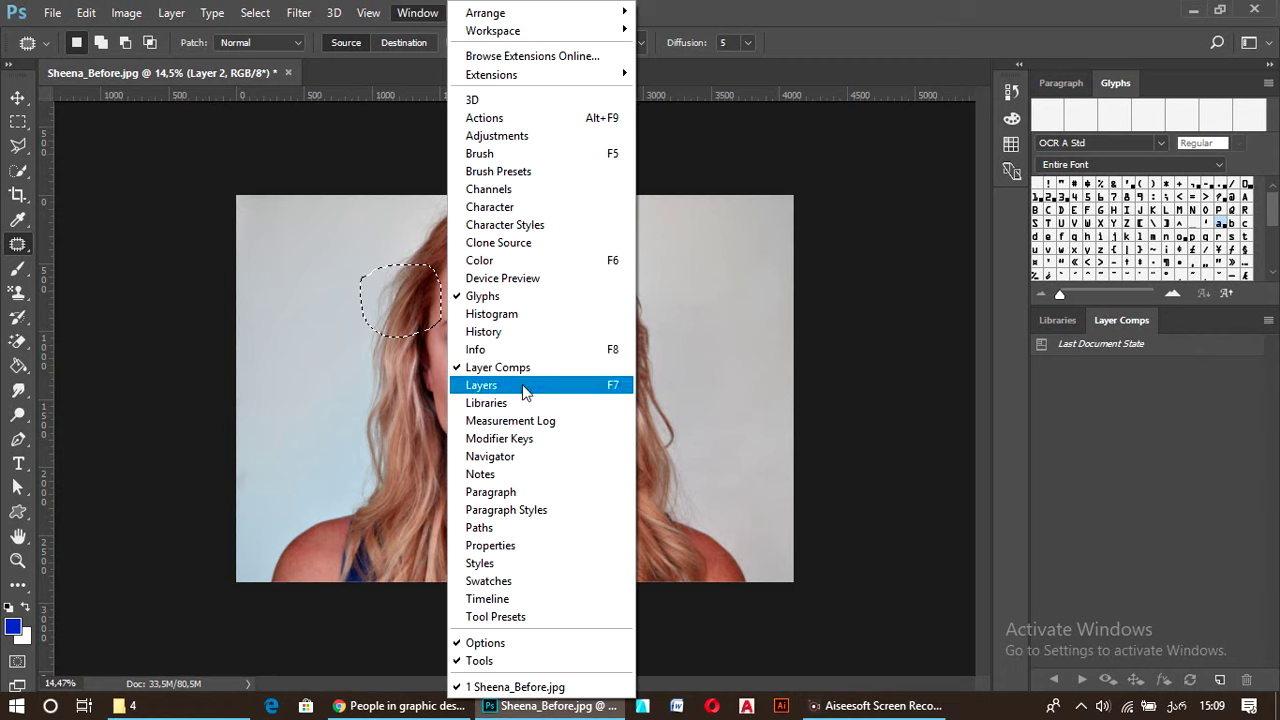
{"action": "left_click", "coordinate": [483, 387]}
{"action": "left_click", "coordinate": [859, 199]}
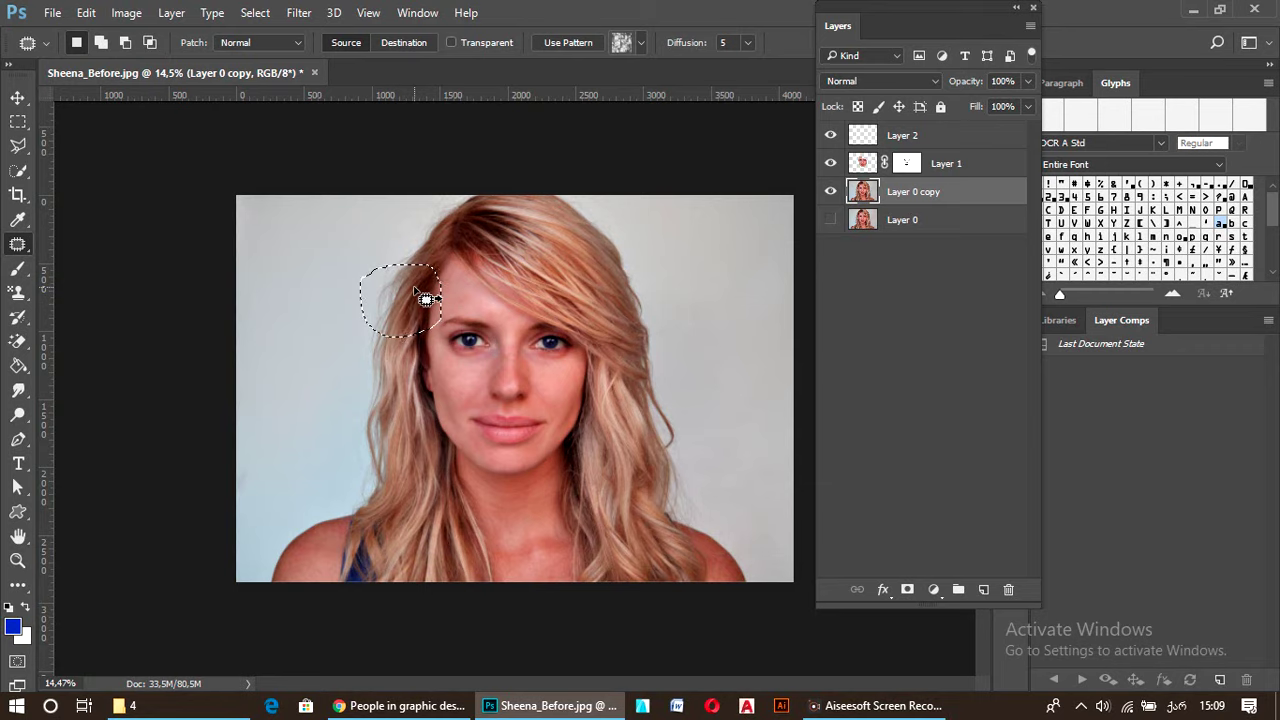
Try to patch the outlined hair area beside the forehead using the forehead and fringe as source, undo it, and clear the selection
{"action": "left_click_drag", "start_coordinate": [414, 298], "coordinate": [514, 290]}
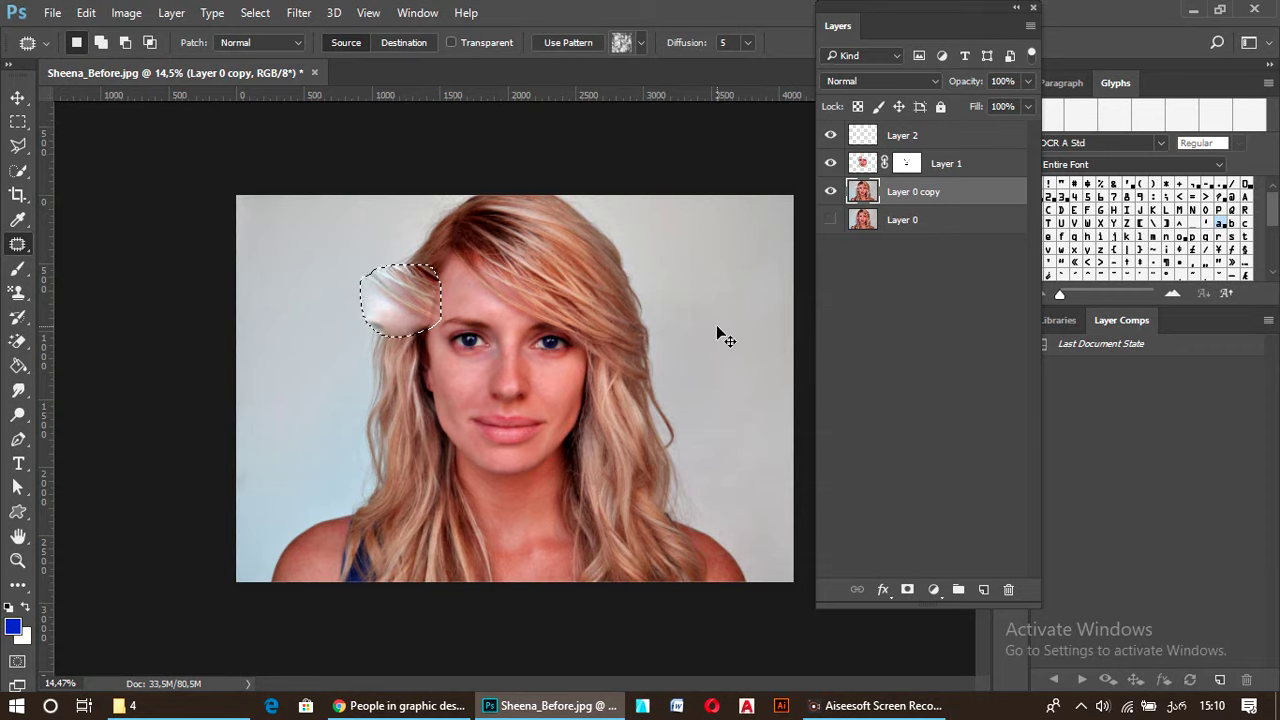
{"action": "key", "text": "ctrl+z"}
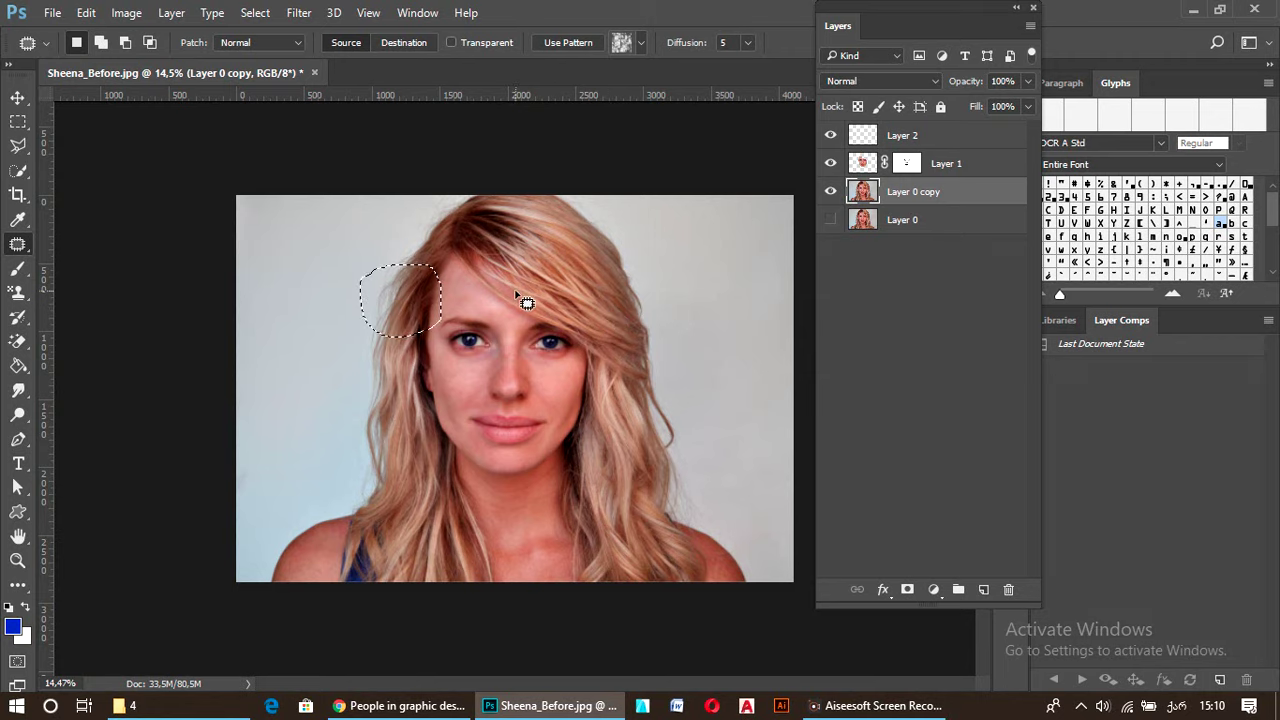
{"action": "key", "text": "ctrl+d"}
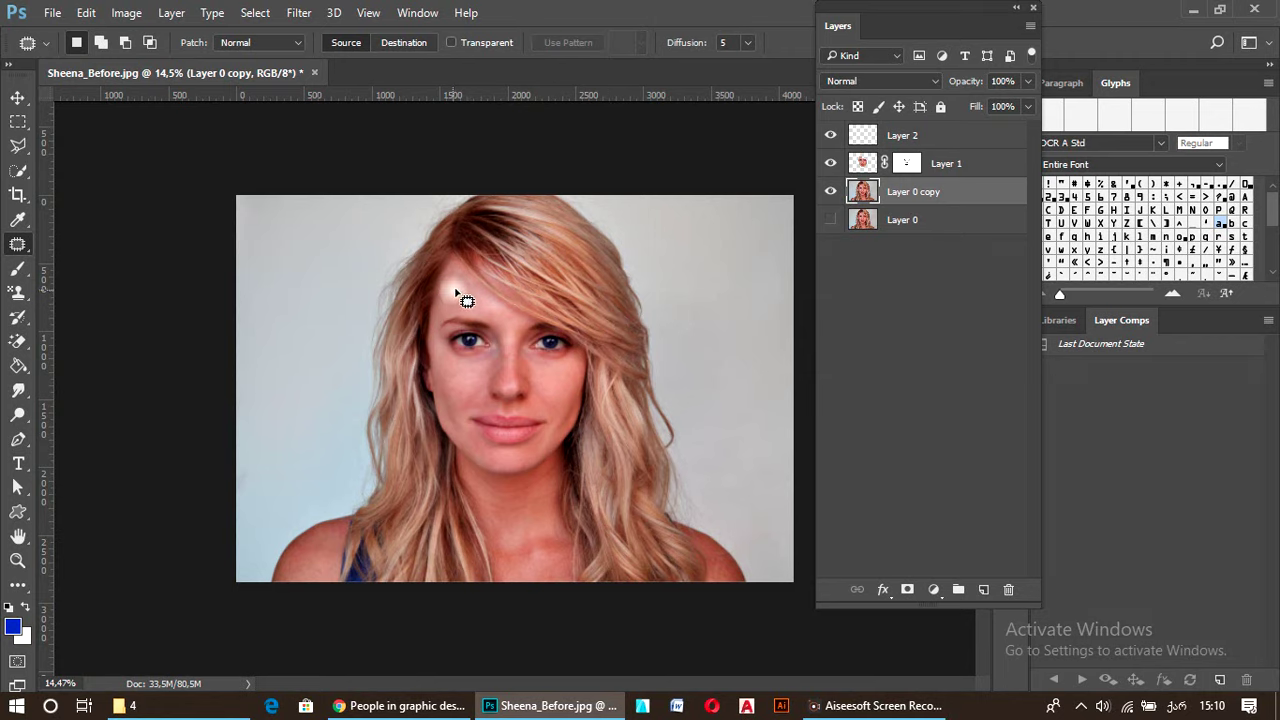
Patch a small spot on the forehead above the eyebrow with nearby skin, and clear the selection
{"action": "mouse_move", "coordinate": [452, 292]}
{"action": "left_mouse_down"}
{"action": "mouse_move", "coordinate": [456, 308]}
{"action": "mouse_move", "coordinate": [457, 294]}
{"action": "mouse_move", "coordinate": [492, 316]}
{"action": "left_mouse_up"}
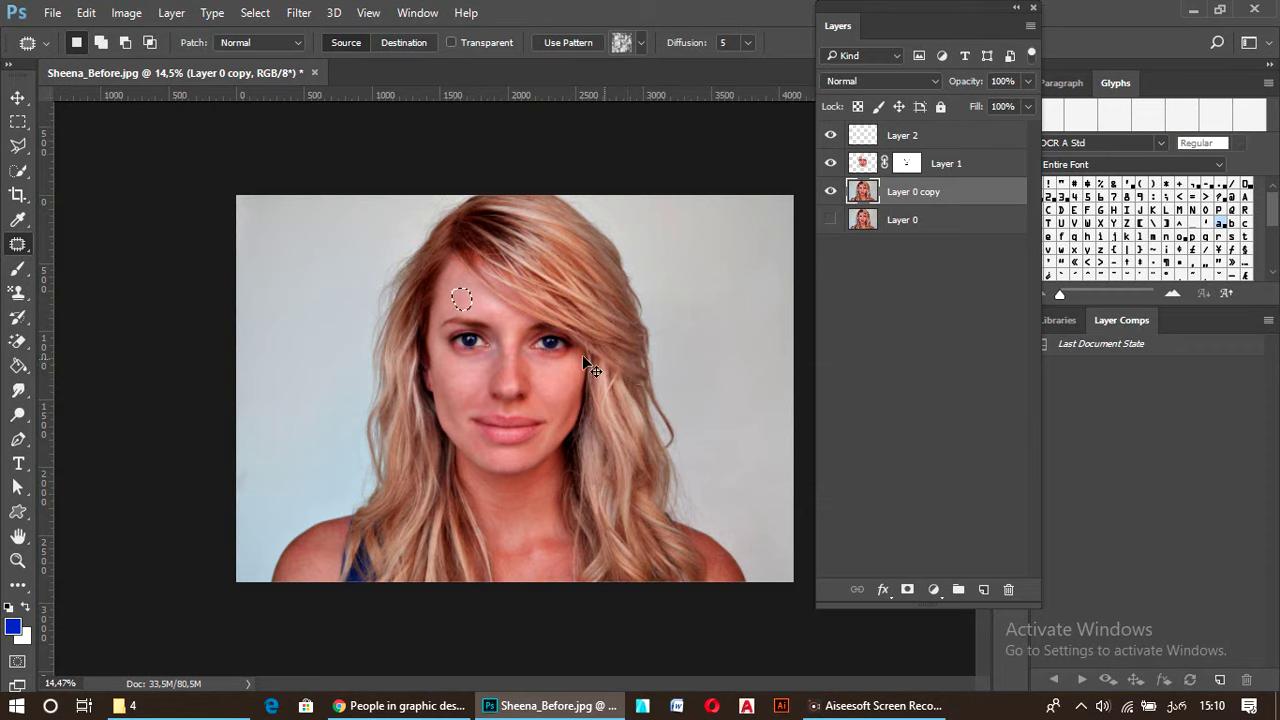
{"action": "key", "text": "ctrl+d"}
With the Content-Aware Move Tool, outline the hair, eye and cheek on one side and move them onto the opposite hair and background
{"action": "right_click", "coordinate": [30, 245]}
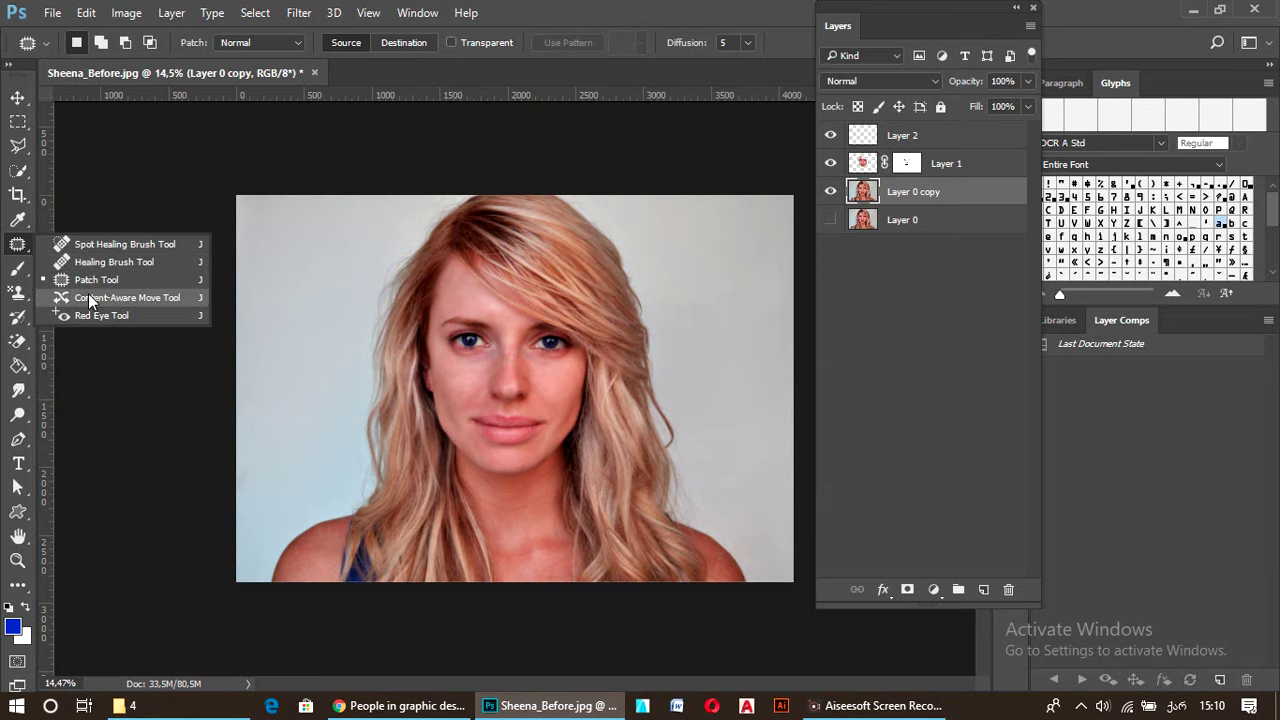
{"action": "left_click", "coordinate": [88, 293]}
{"action": "right_click", "coordinate": [22, 248]}
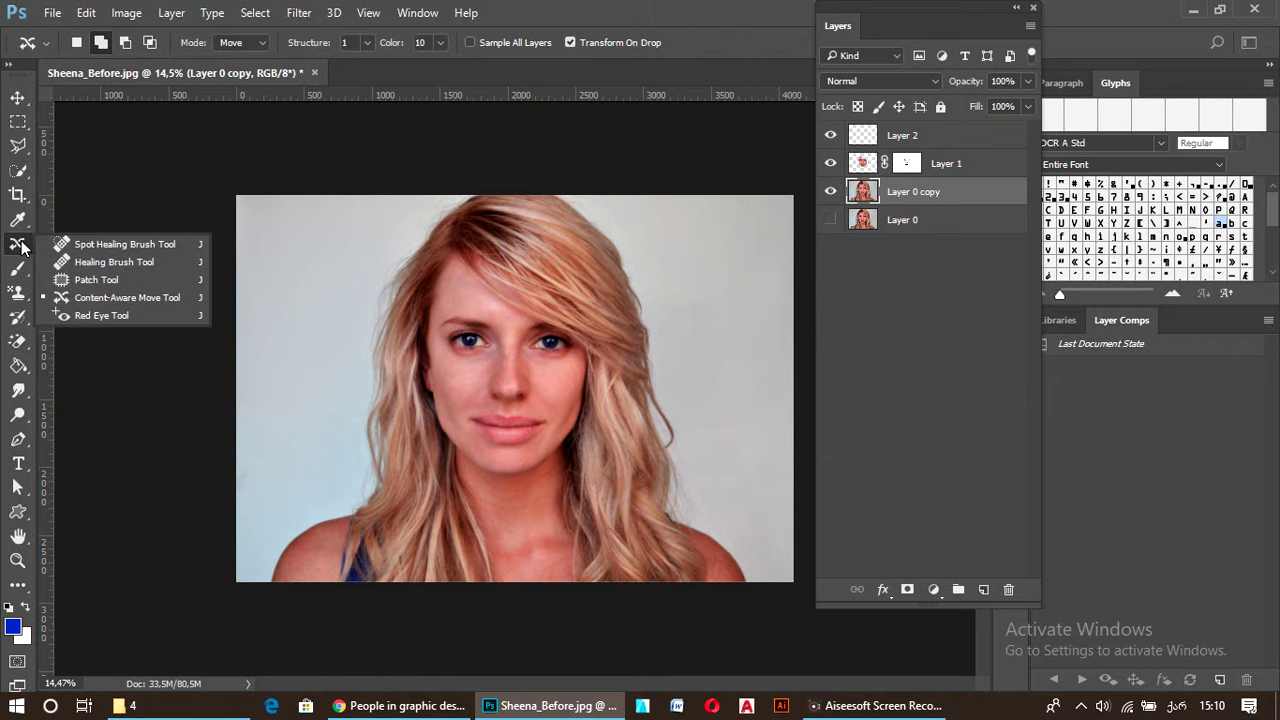
{"action": "left_click", "coordinate": [22, 248]}
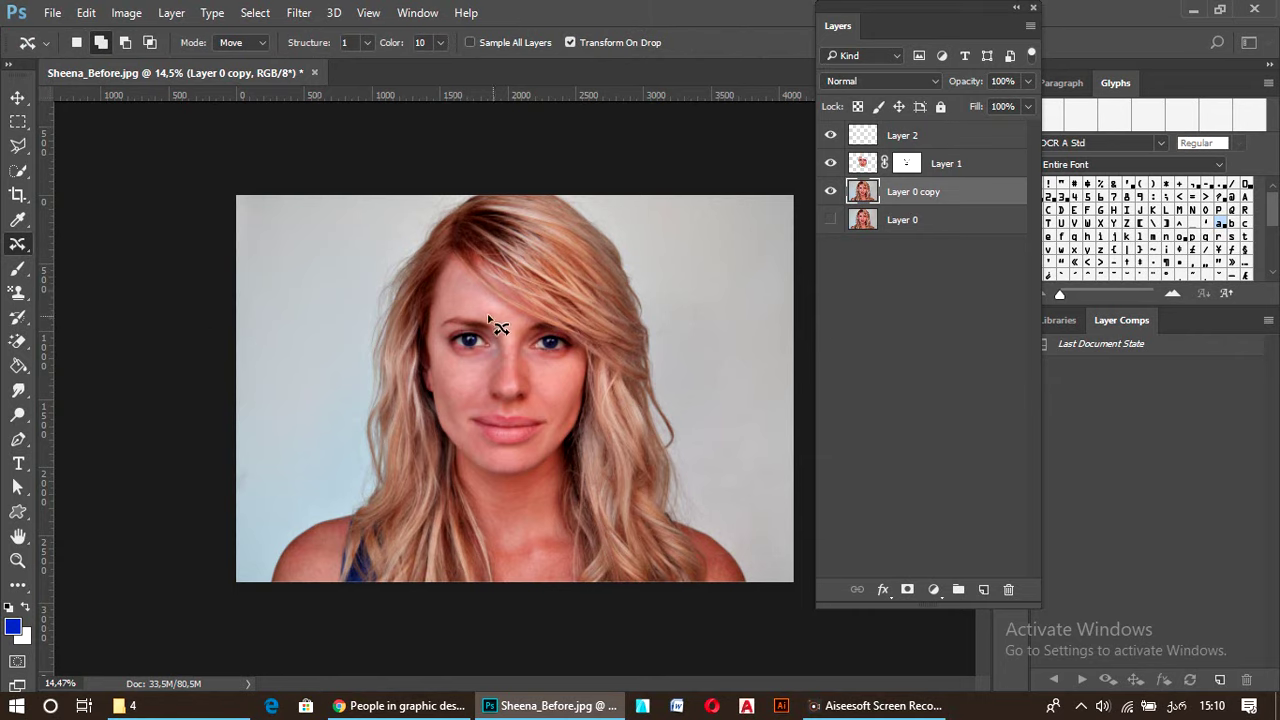
{"action": "mouse_move", "coordinate": [362, 305]}
{"action": "left_mouse_down"}
{"action": "mouse_move", "coordinate": [354, 268]}
{"action": "mouse_move", "coordinate": [440, 259]}
{"action": "mouse_move", "coordinate": [476, 405]}
{"action": "mouse_move", "coordinate": [330, 367]}
{"action": "mouse_move", "coordinate": [336, 298]}
{"action": "left_mouse_up"}
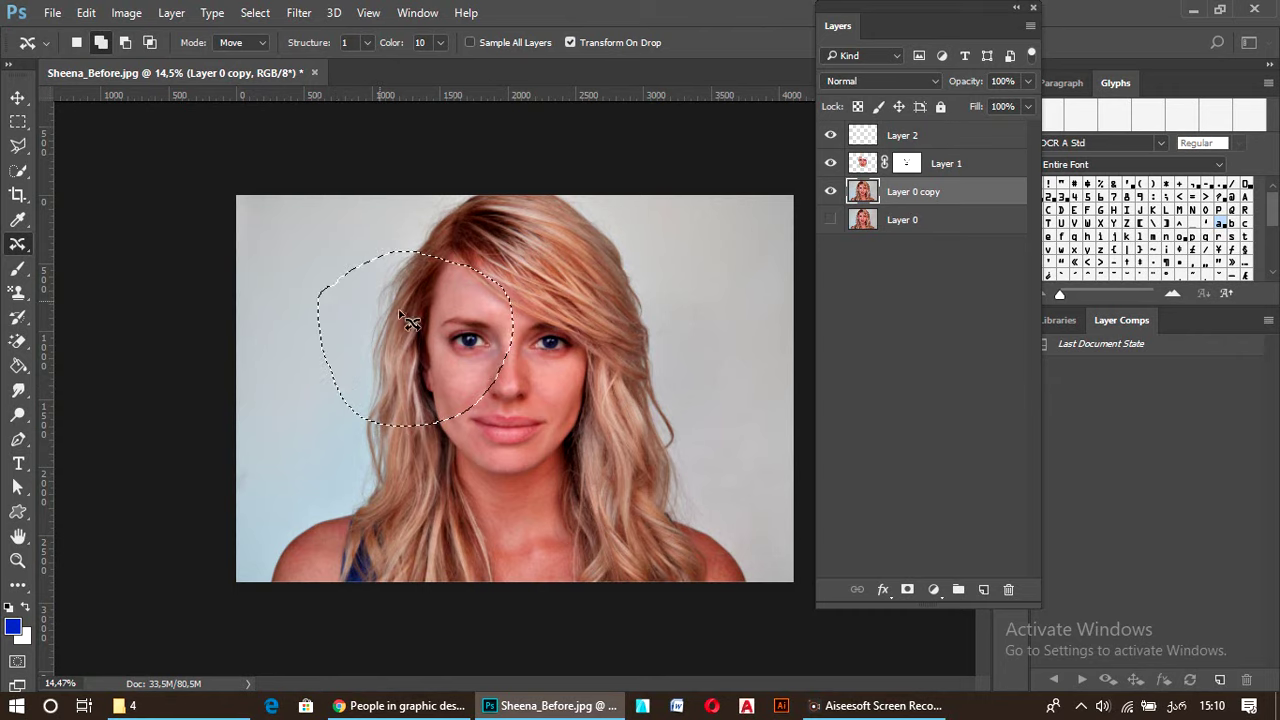
{"action": "mouse_move", "coordinate": [449, 330]}
{"action": "left_mouse_down"}
{"action": "mouse_move", "coordinate": [615, 325]}
{"action": "mouse_move", "coordinate": [331, 325]}
{"action": "mouse_move", "coordinate": [666, 307]}
{"action": "left_mouse_up"}
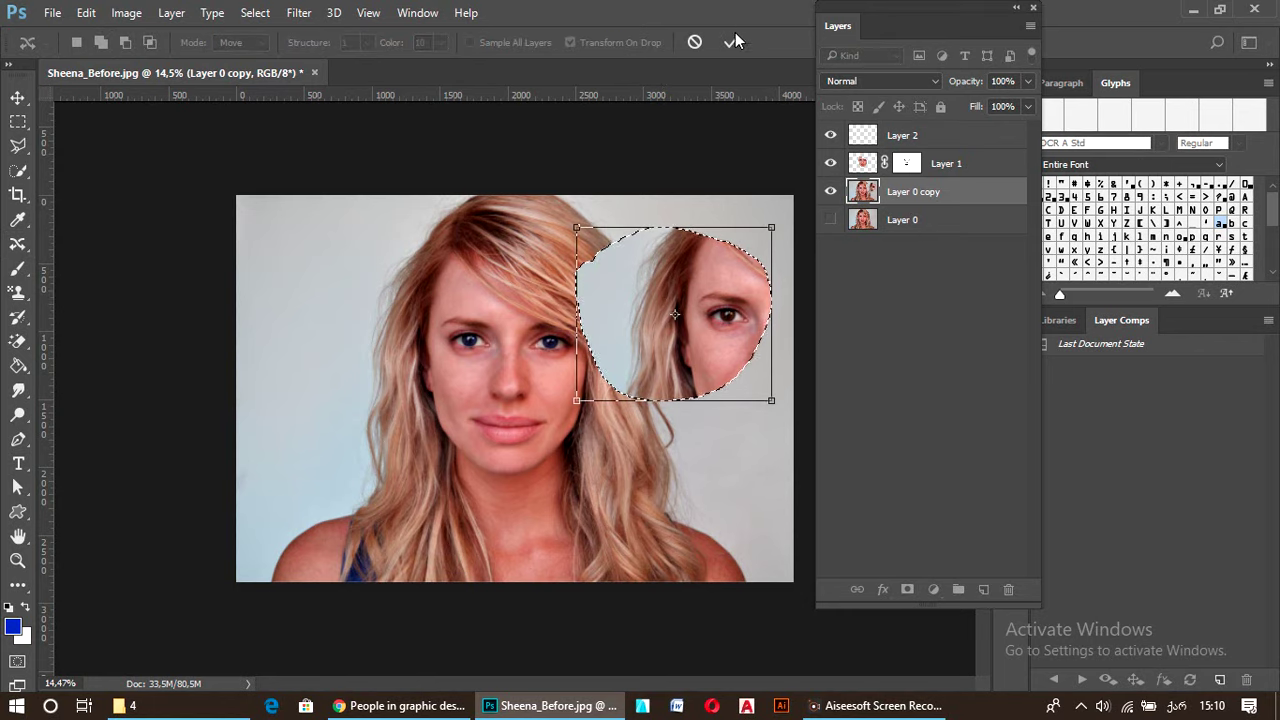